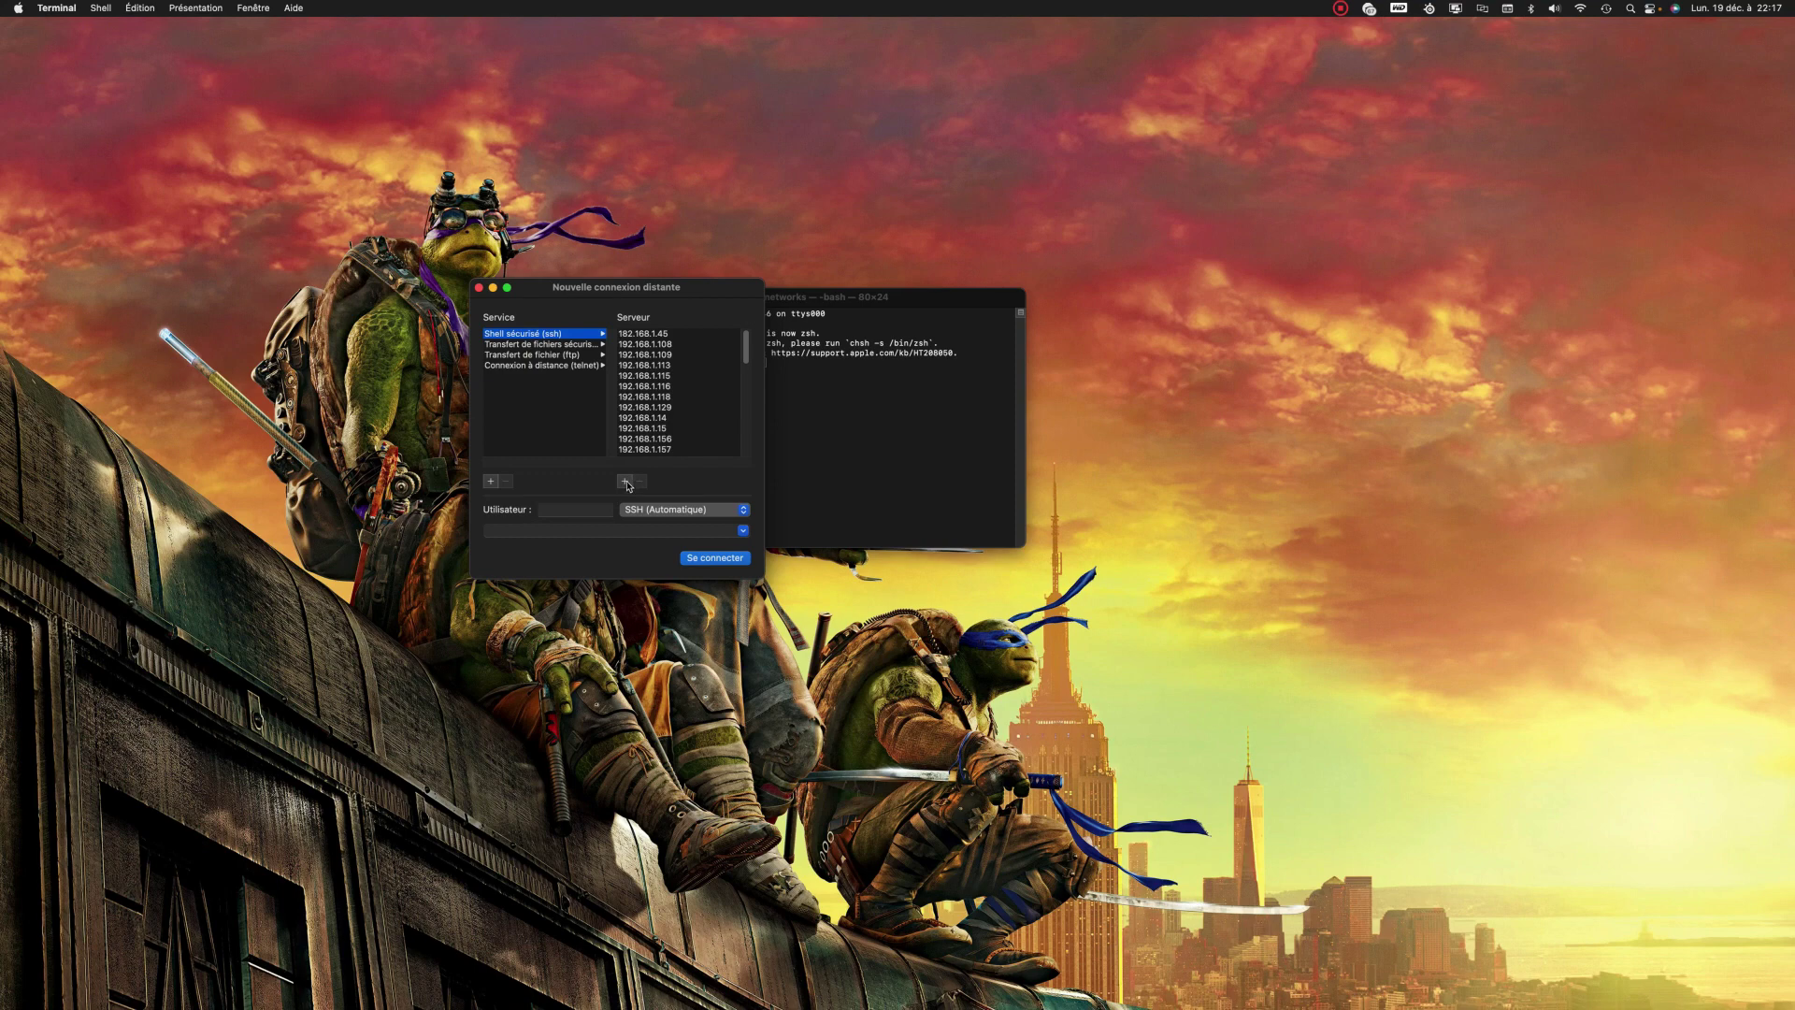
Step: Add server 192.168.1.251 to Terminal and start an SSH connection to it as root
{"action": "left_click", "coordinate": [625, 482]}
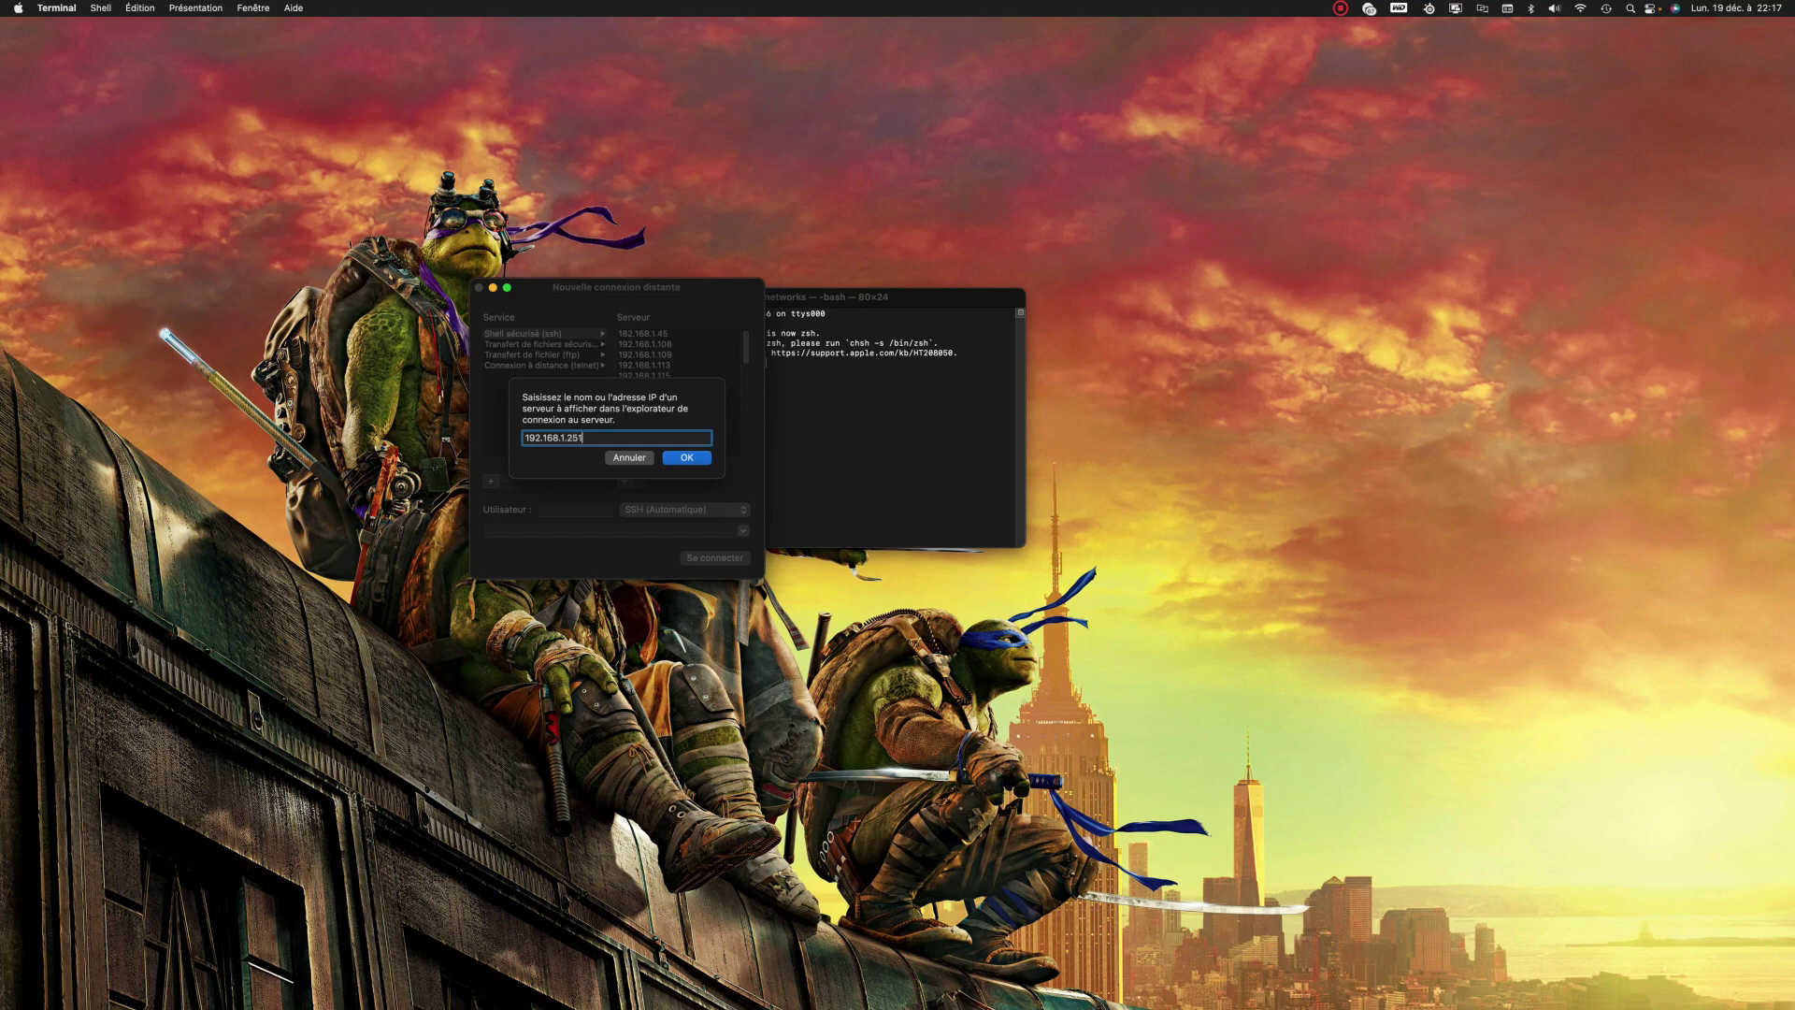
{"action": "left_click", "coordinate": [688, 458]}
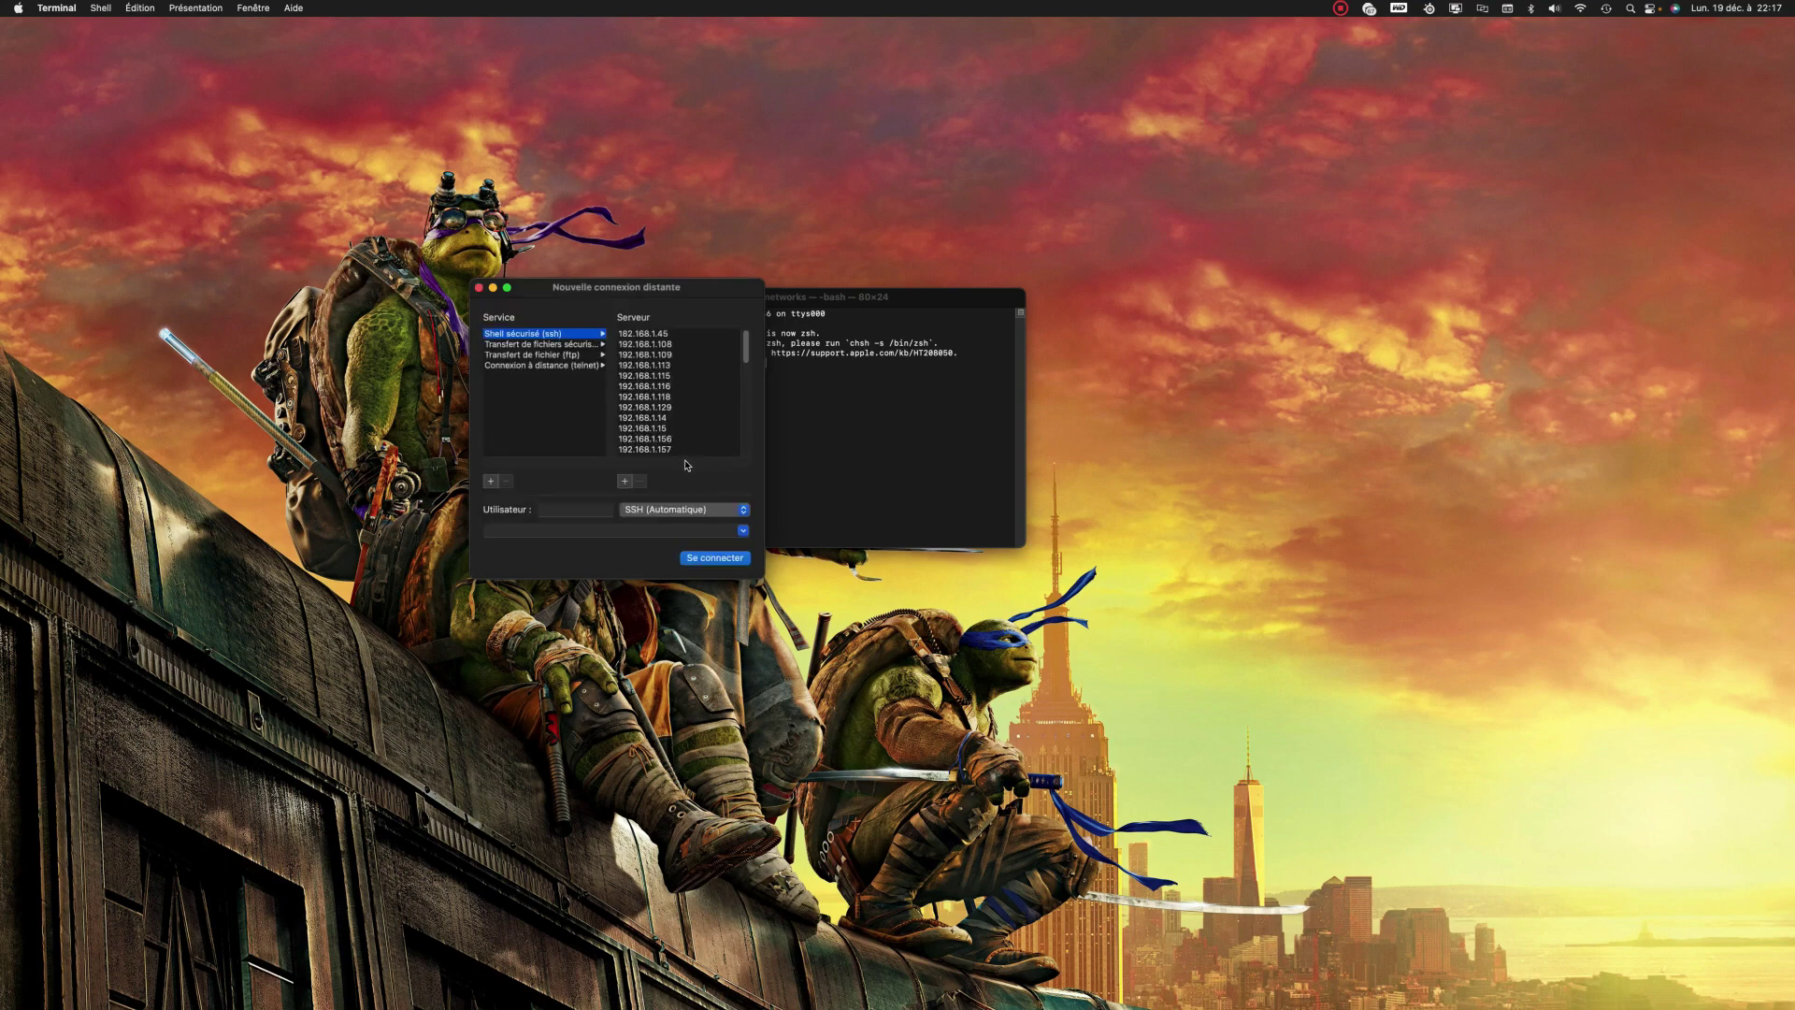
{"action": "scroll", "coordinate": [673, 393], "scroll_direction": "down", "scroll_amount": 5}
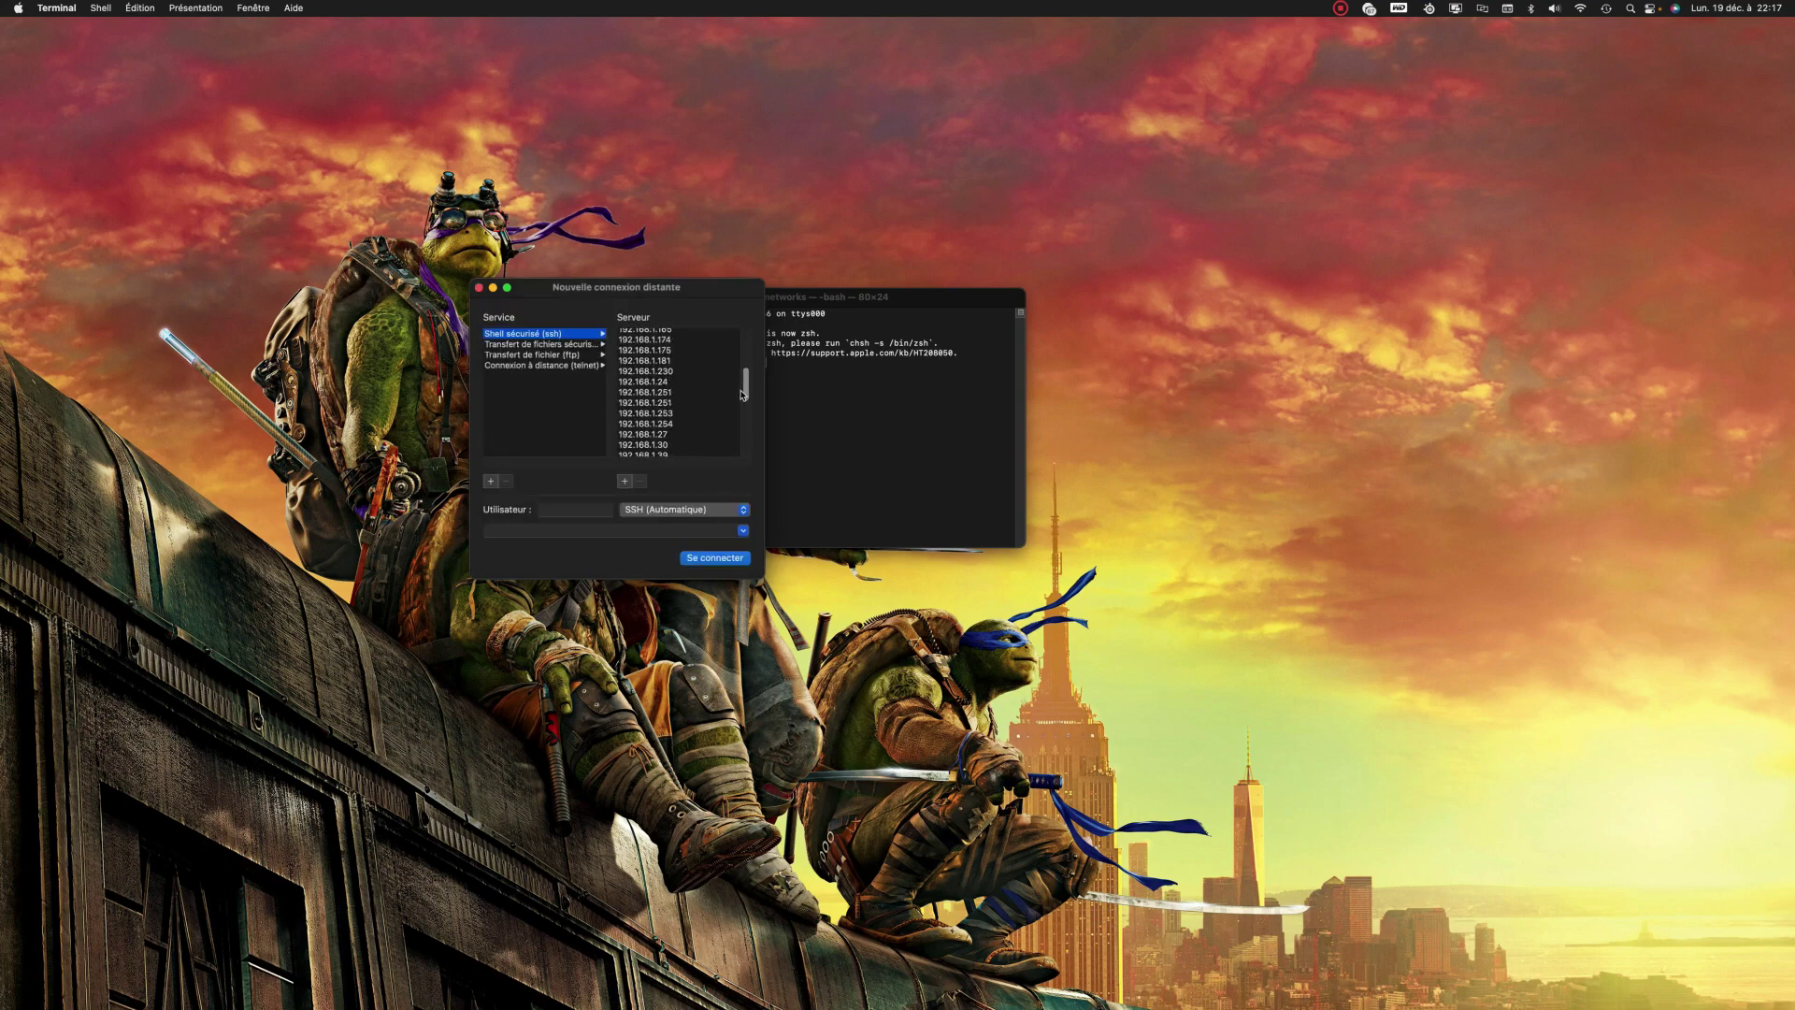
{"action": "left_click", "coordinate": [671, 384]}
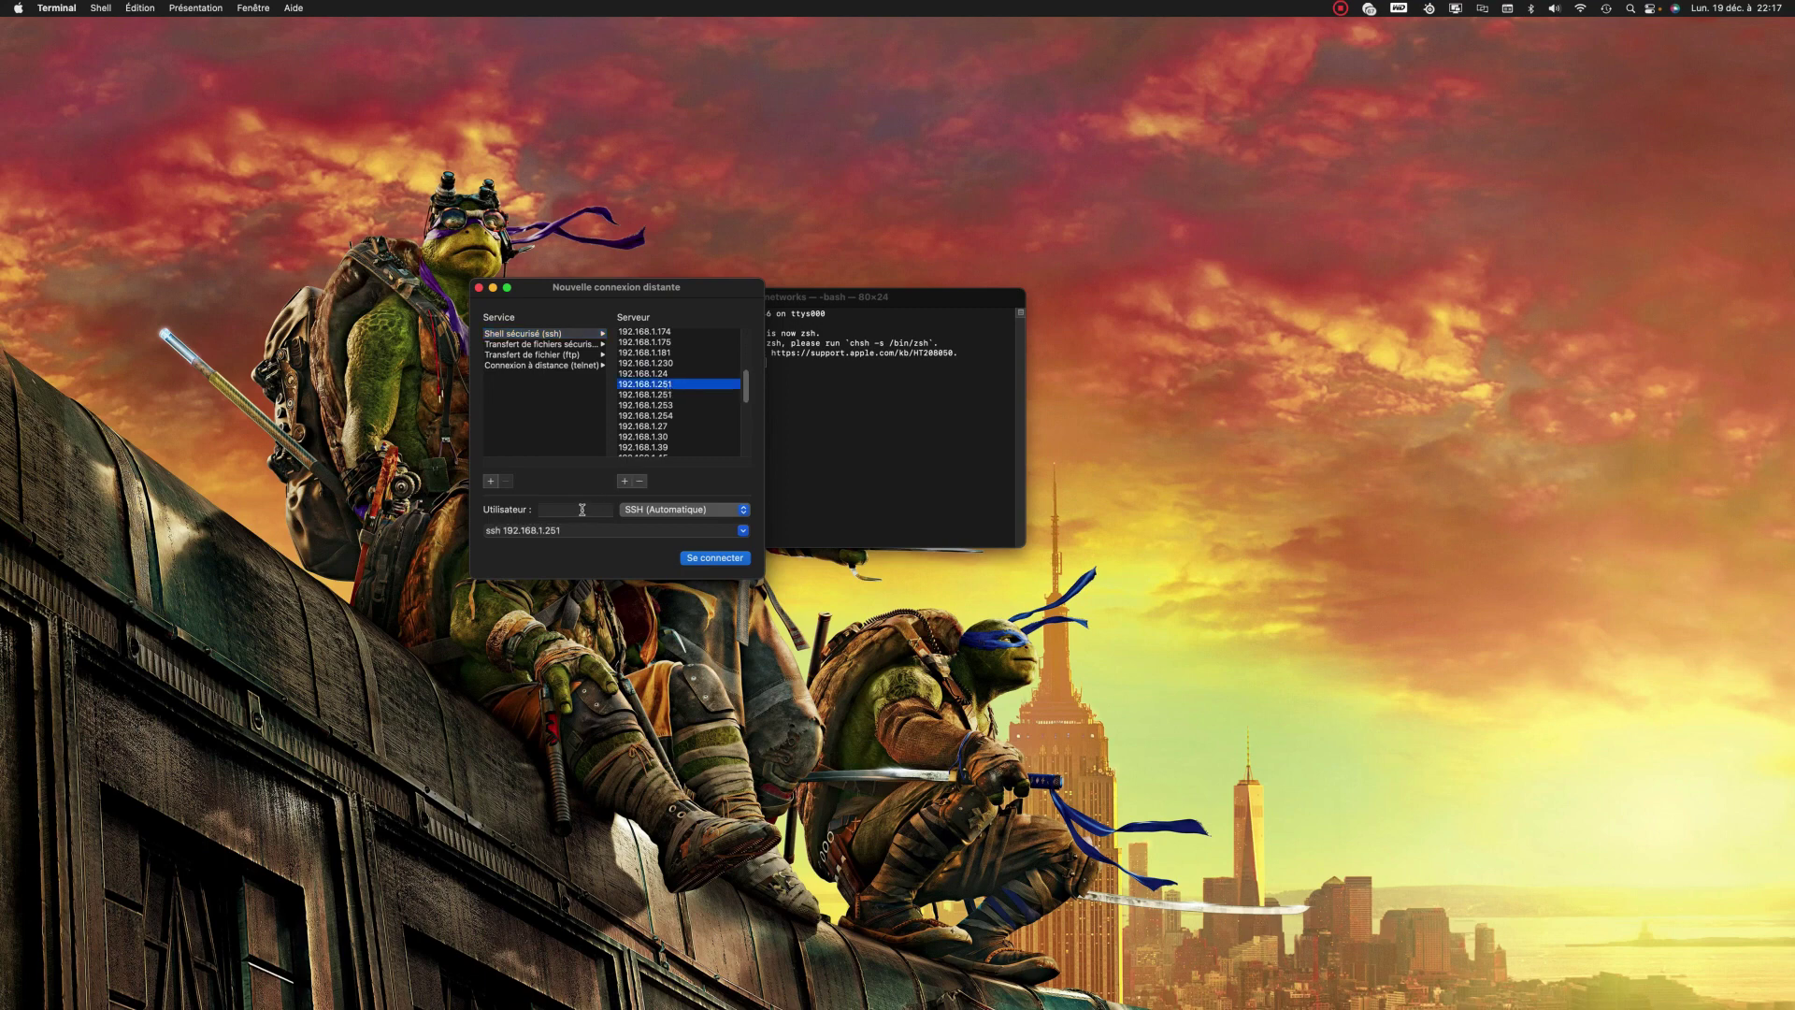
{"action": "left_click", "coordinate": [583, 511]}
{"action": "type", "text": "root"}
{"action": "left_click", "coordinate": [715, 558]}
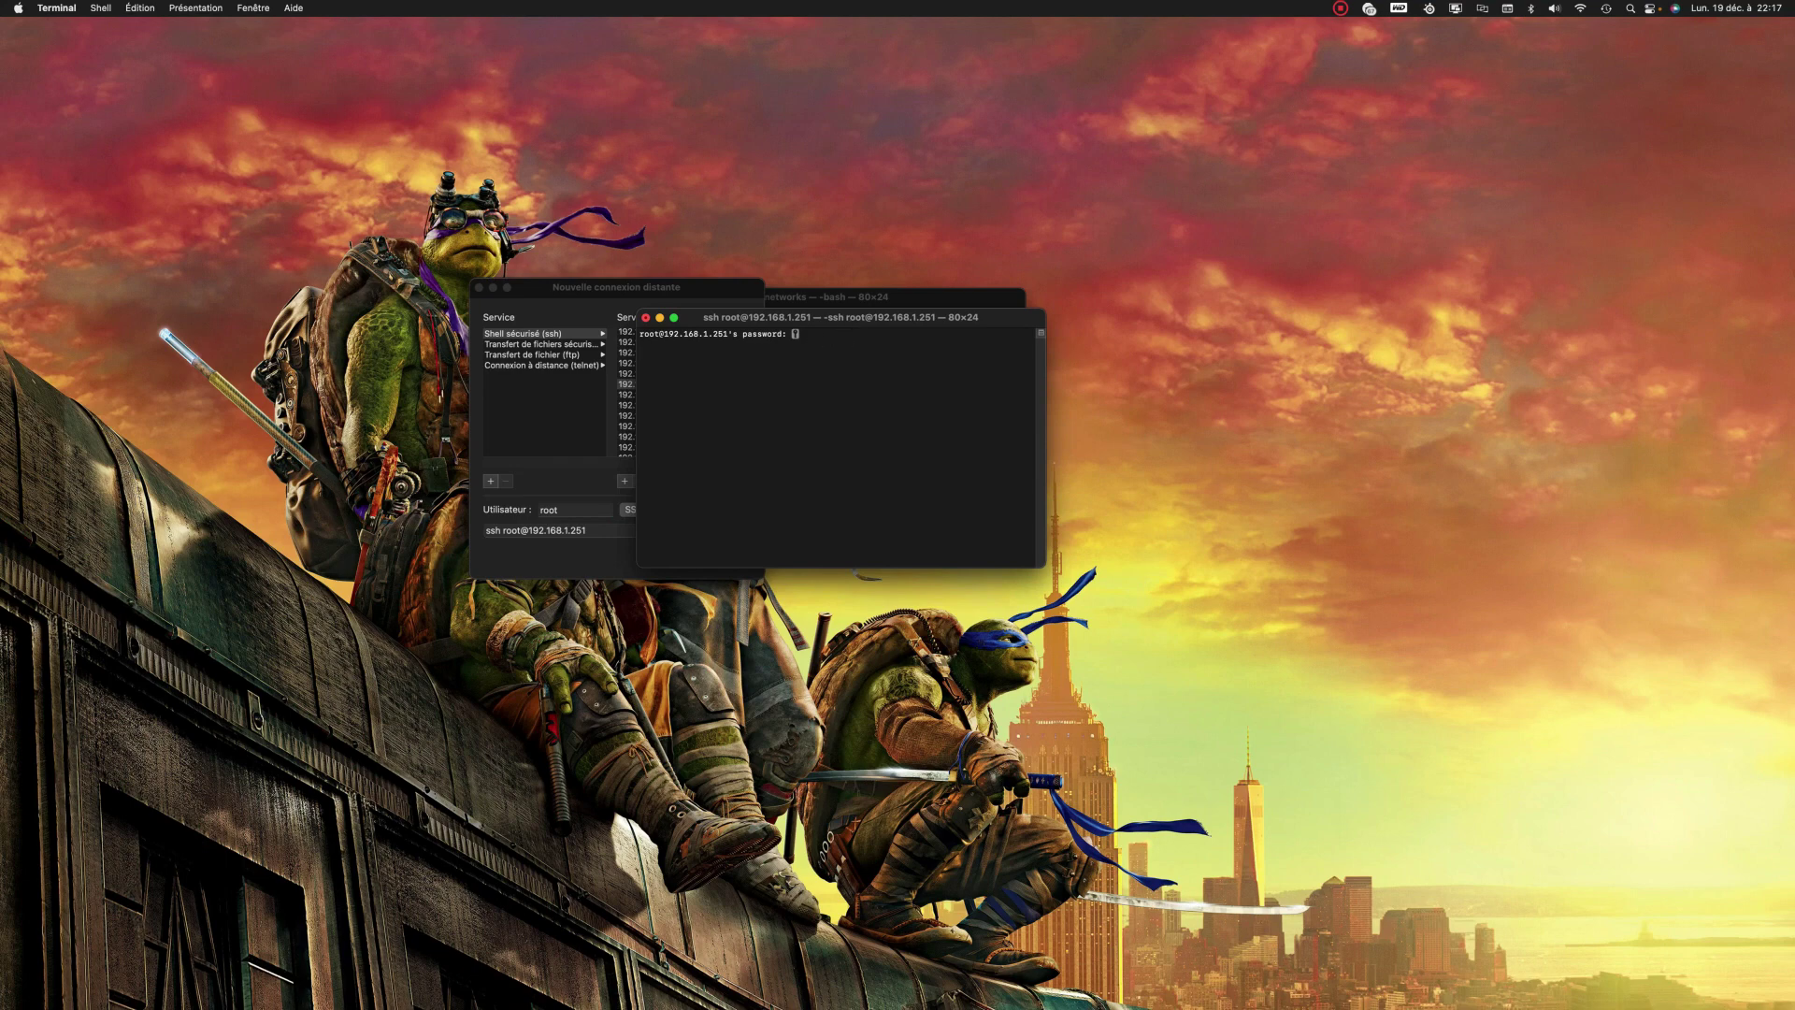
Step: Log in as root, enlarge the SSH window to 166x58, and maximise the browser
{"action": "key", "text": "Return"}
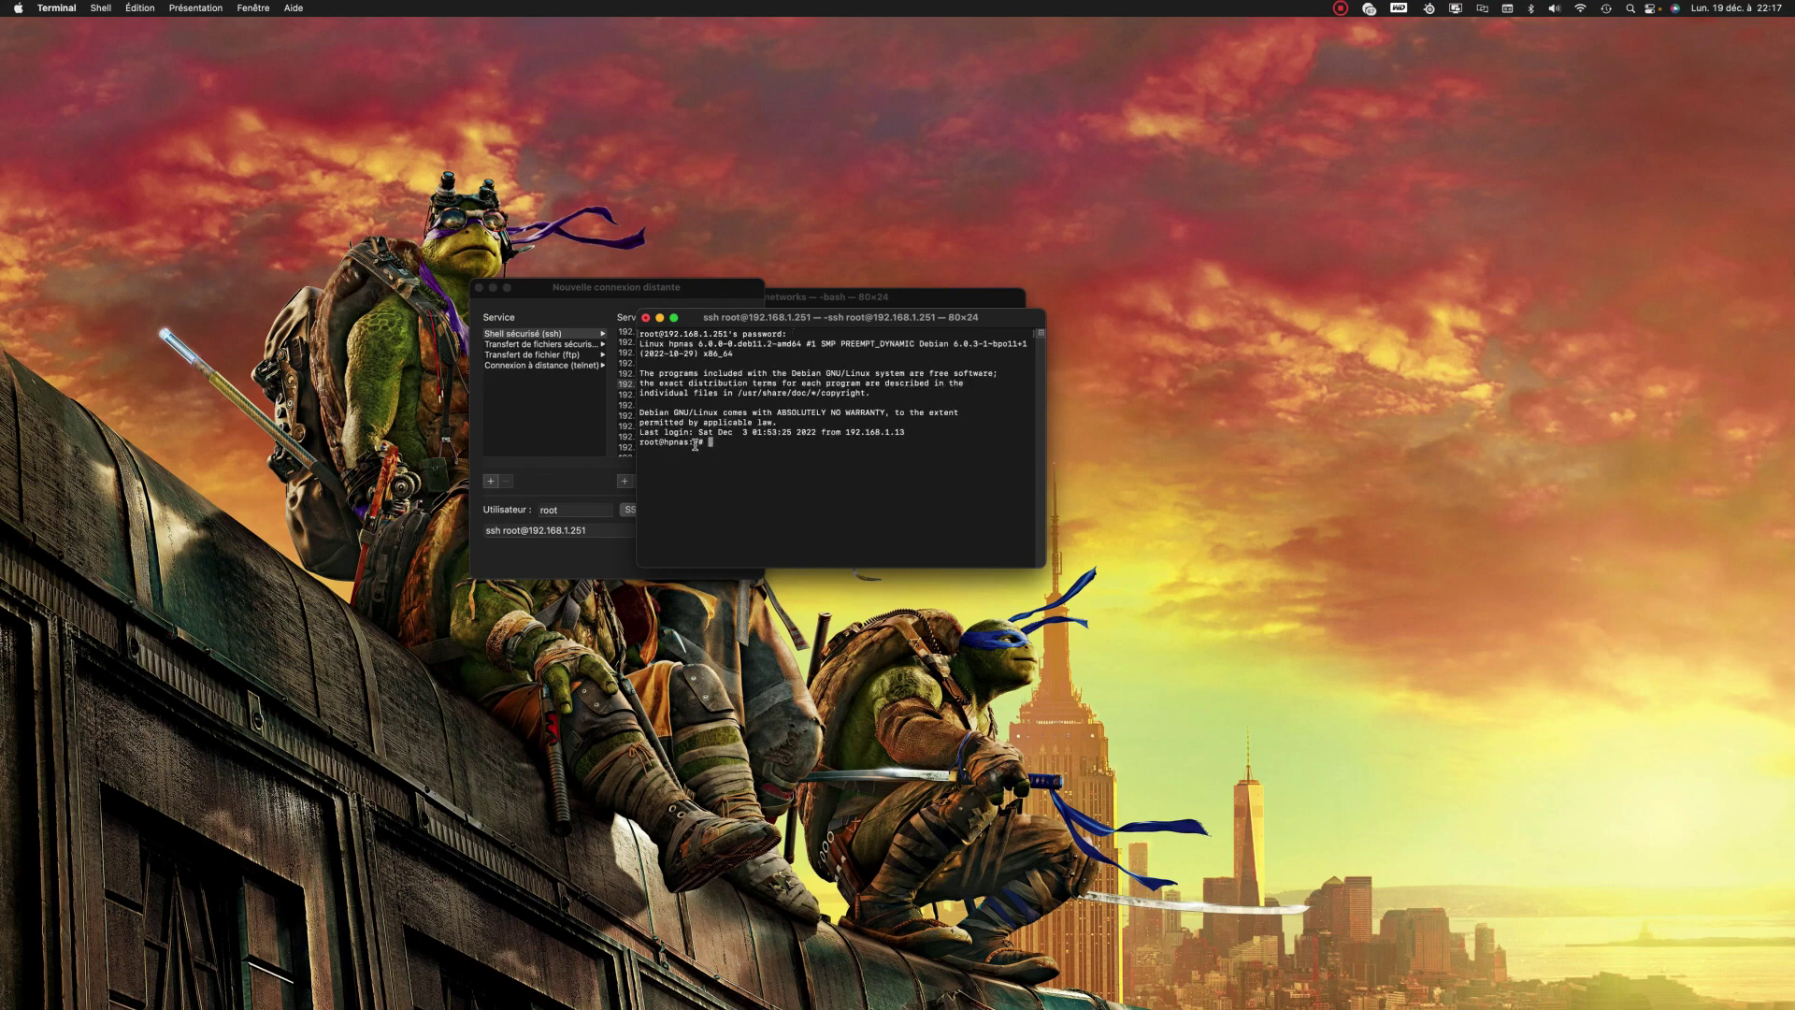
{"action": "left_click_drag", "start_coordinate": [814, 319], "coordinate": [615, 174]}
{"action": "left_click_drag", "start_coordinate": [846, 424], "coordinate": [1269, 757]}
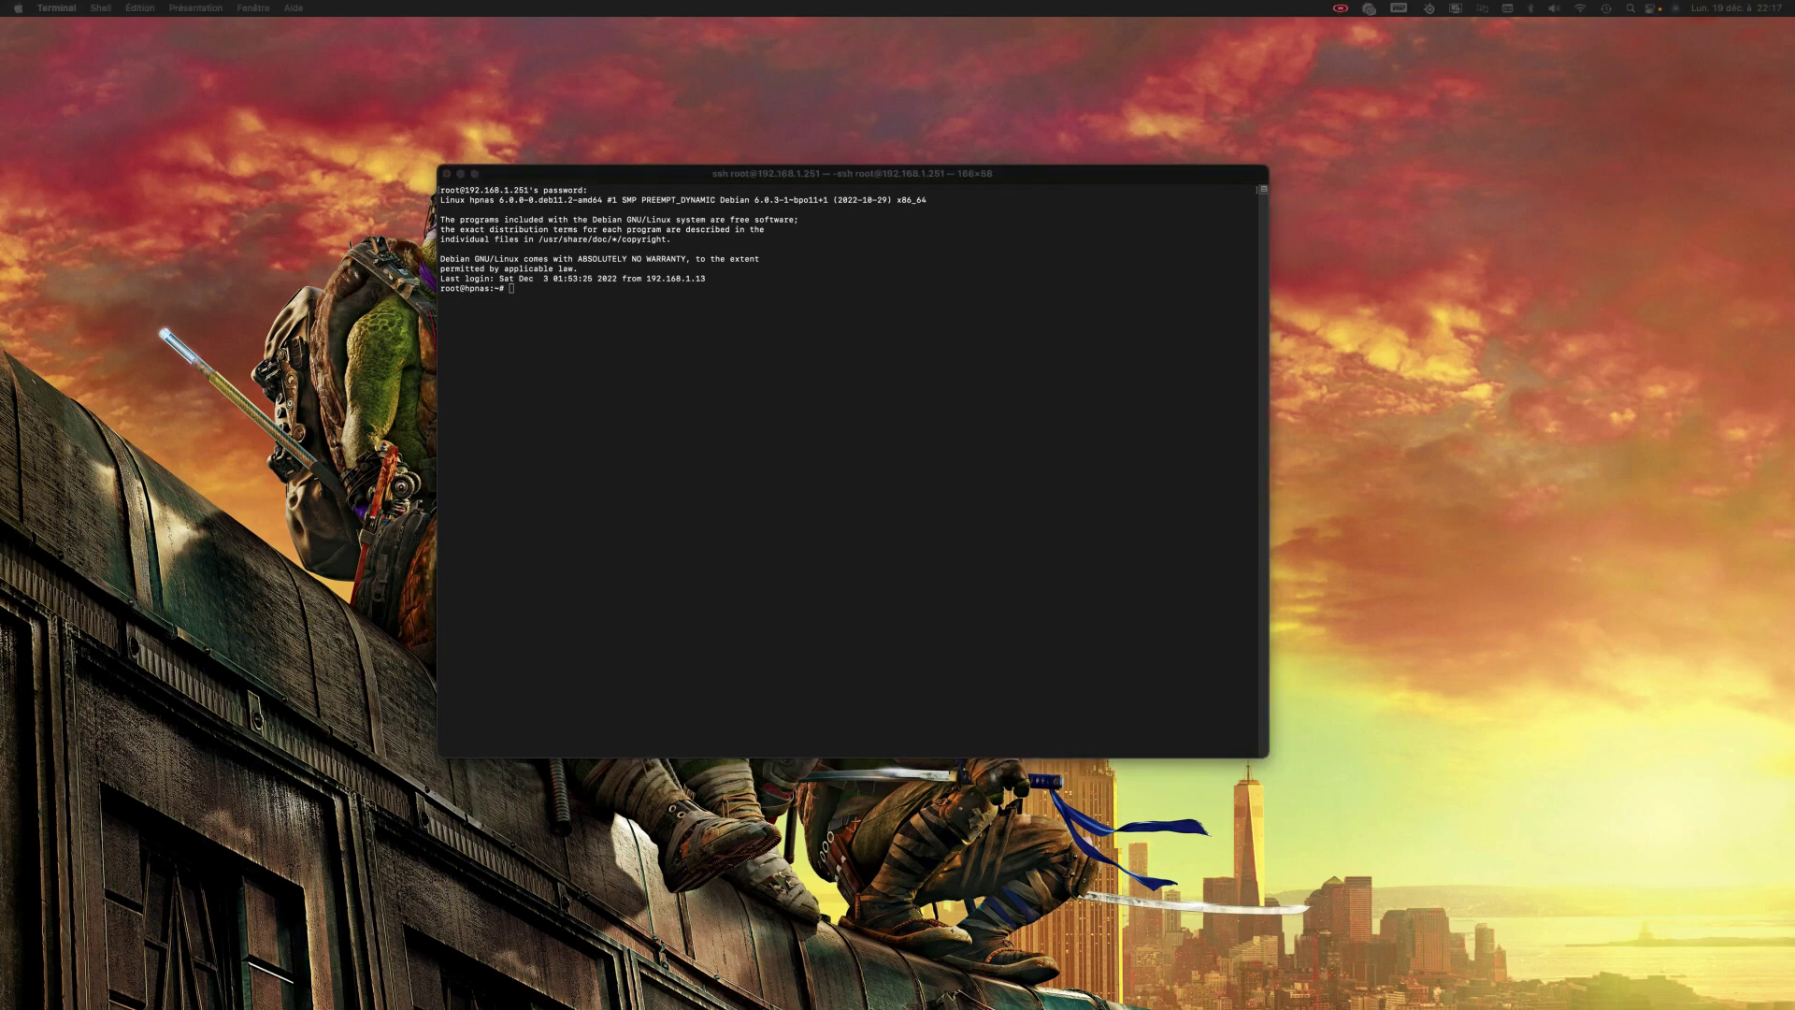
{"action": "left_click_drag", "start_coordinate": [1794, 168], "coordinate": [1207, 233]}
{"action": "double_click", "coordinate": [1206, 233]}
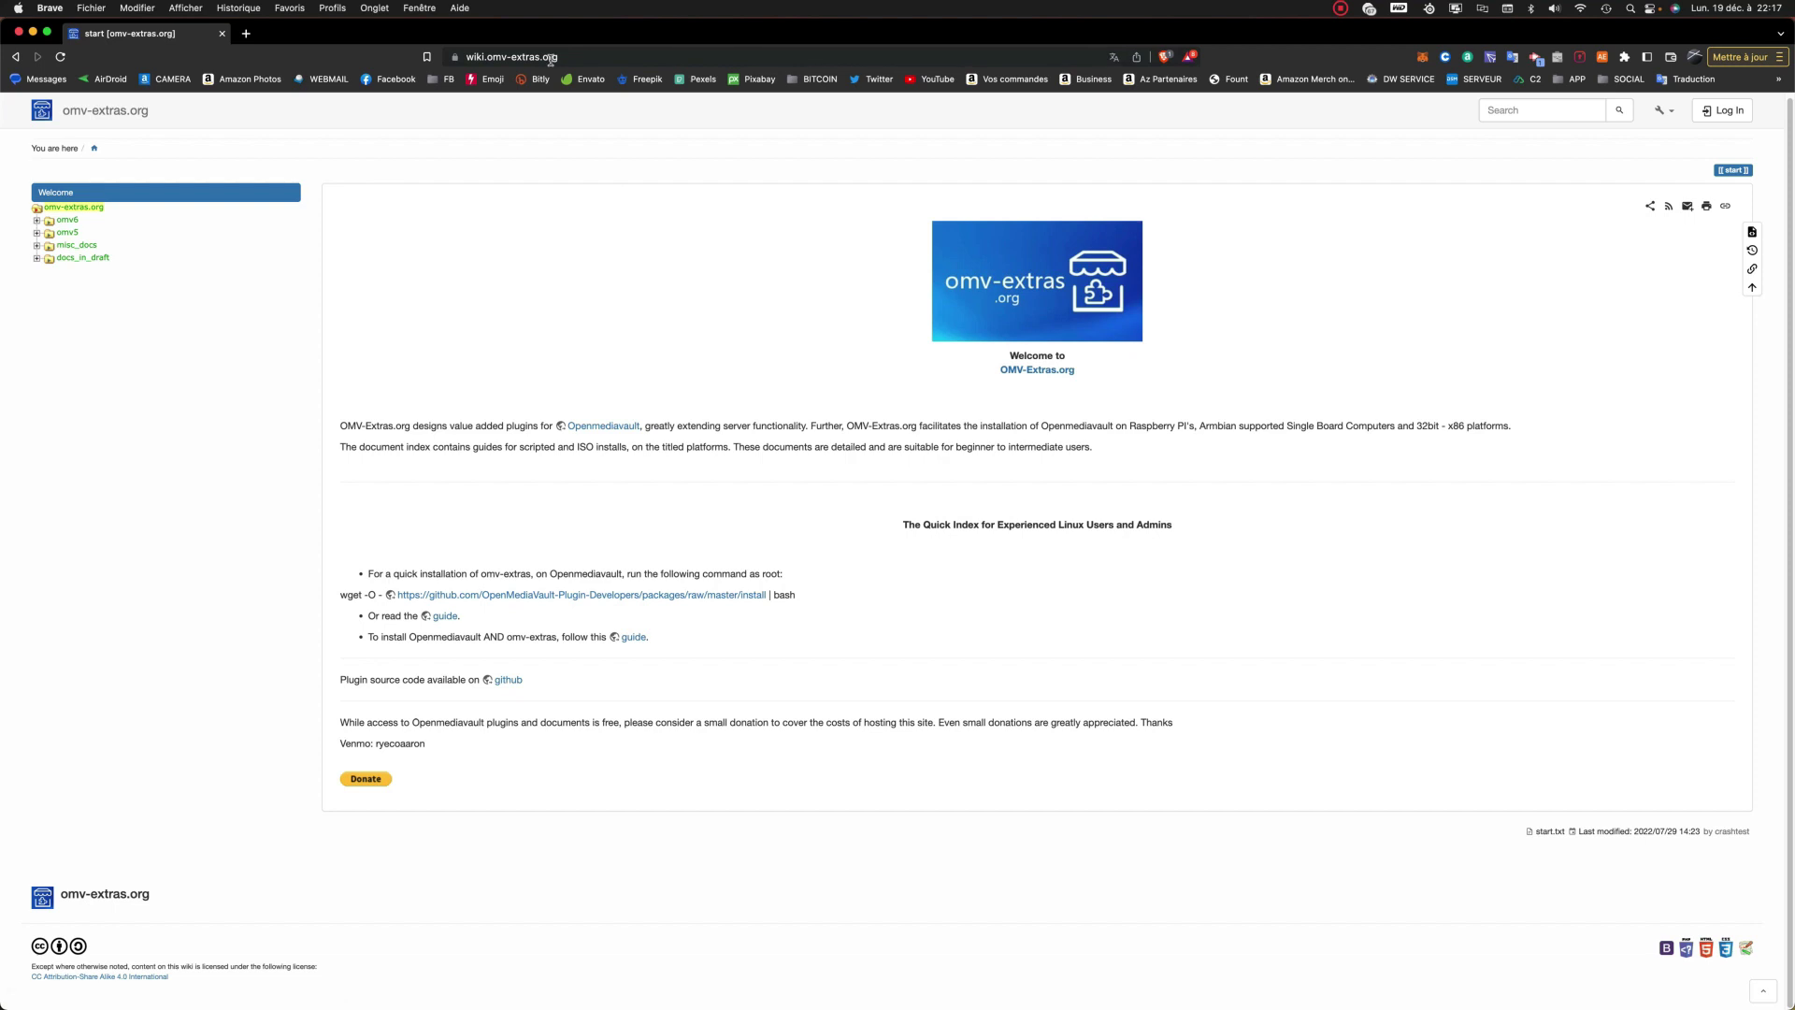
Step: Return to the wiki start page and copy the omv-extras wget quick-install command
{"action": "key", "text": "super+Left"}
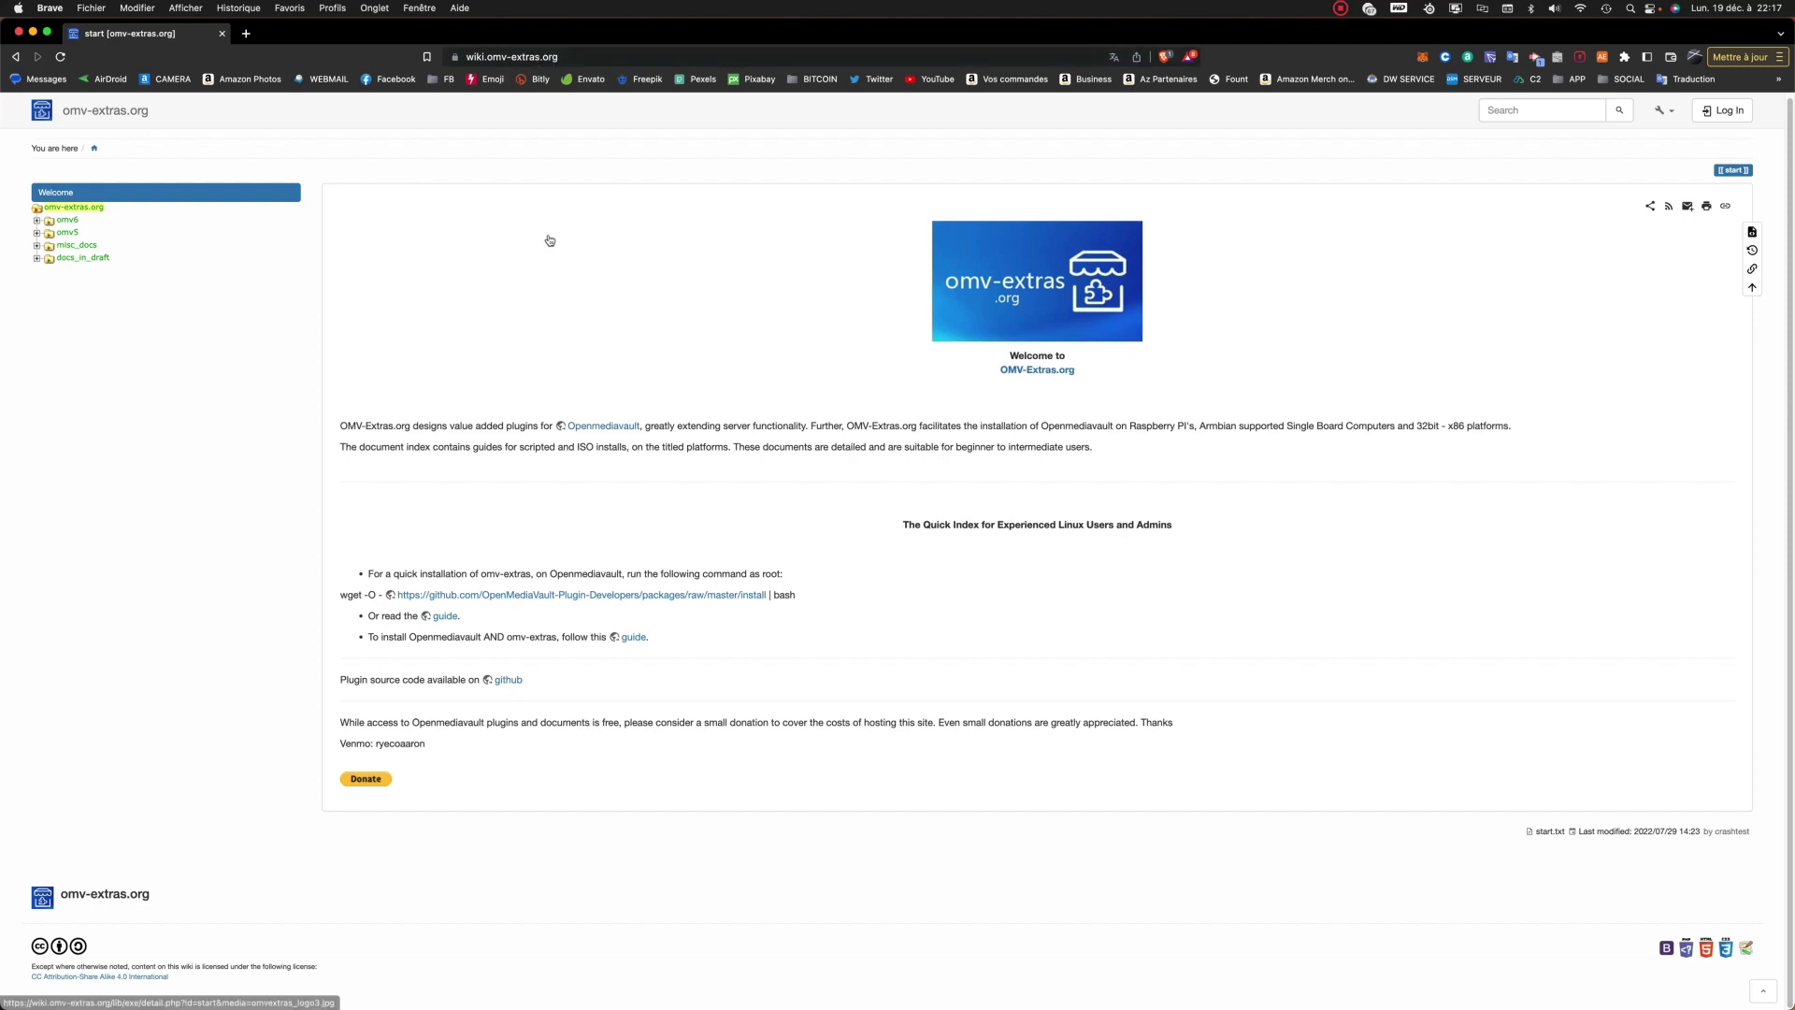
{"action": "key", "text": "super+Left"}
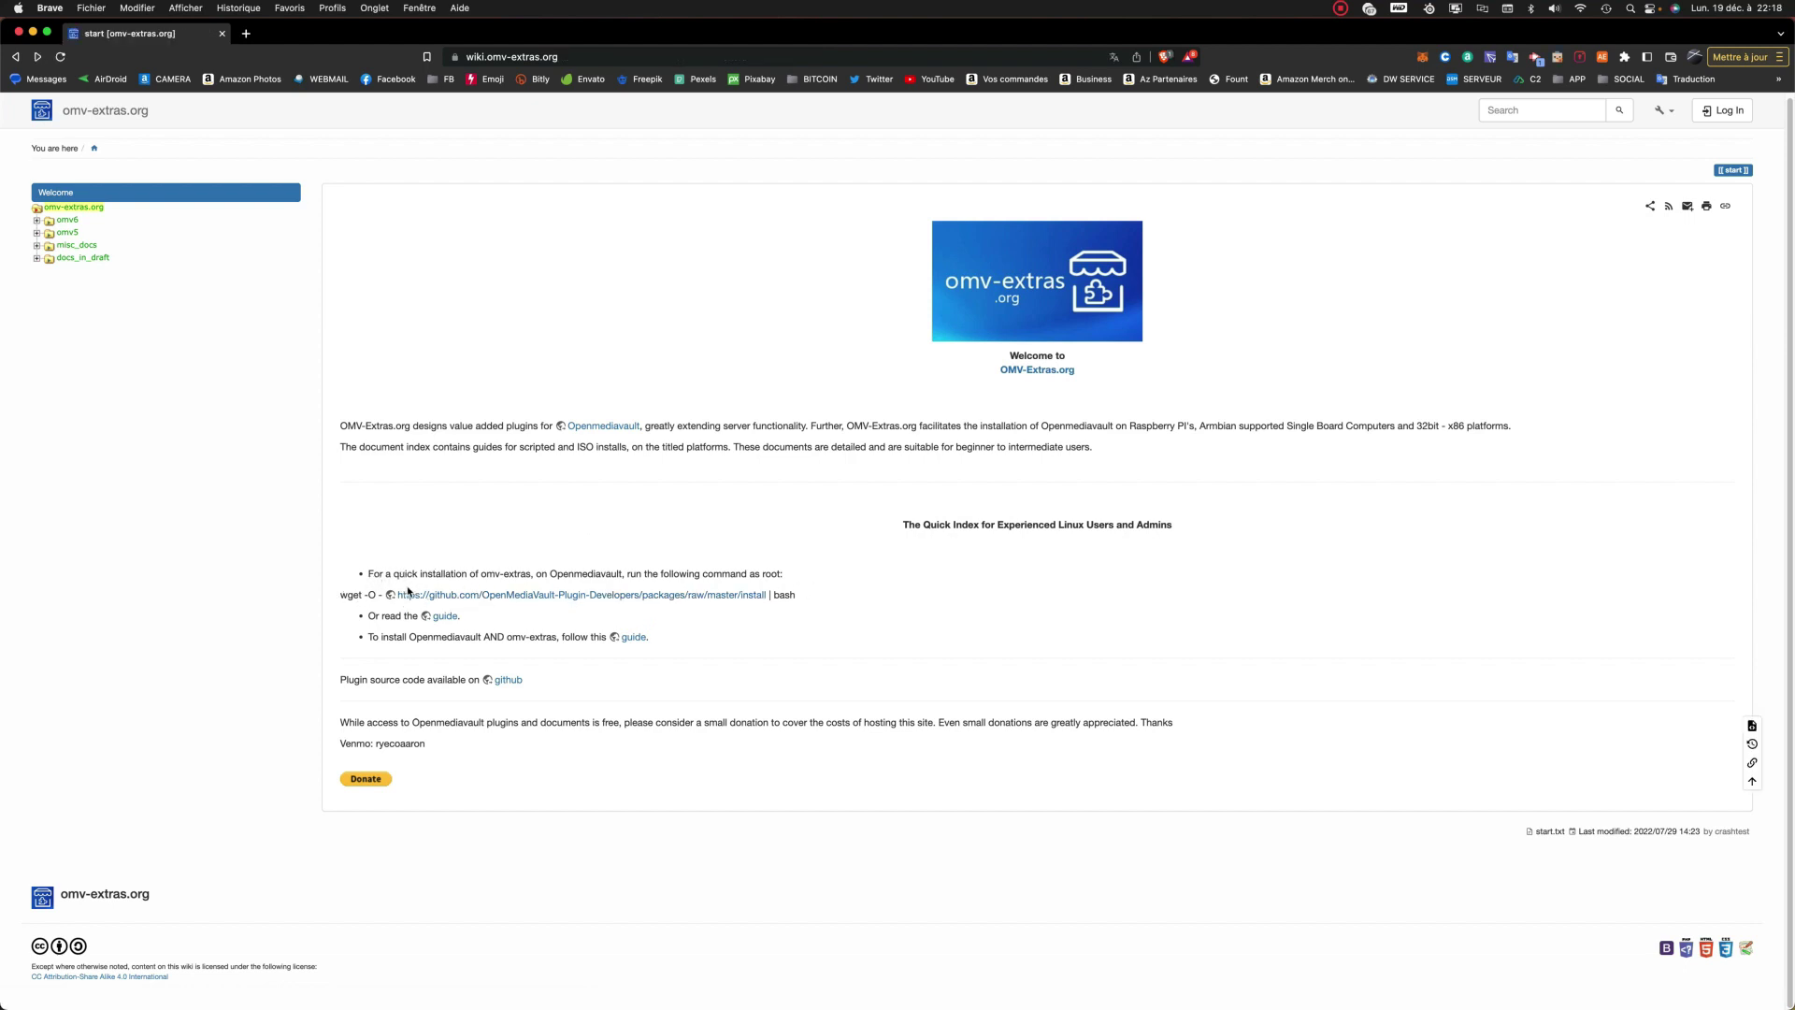
{"action": "left_click_drag", "start_coordinate": [845, 599], "coordinate": [313, 595]}
{"action": "key", "text": "super+c"}
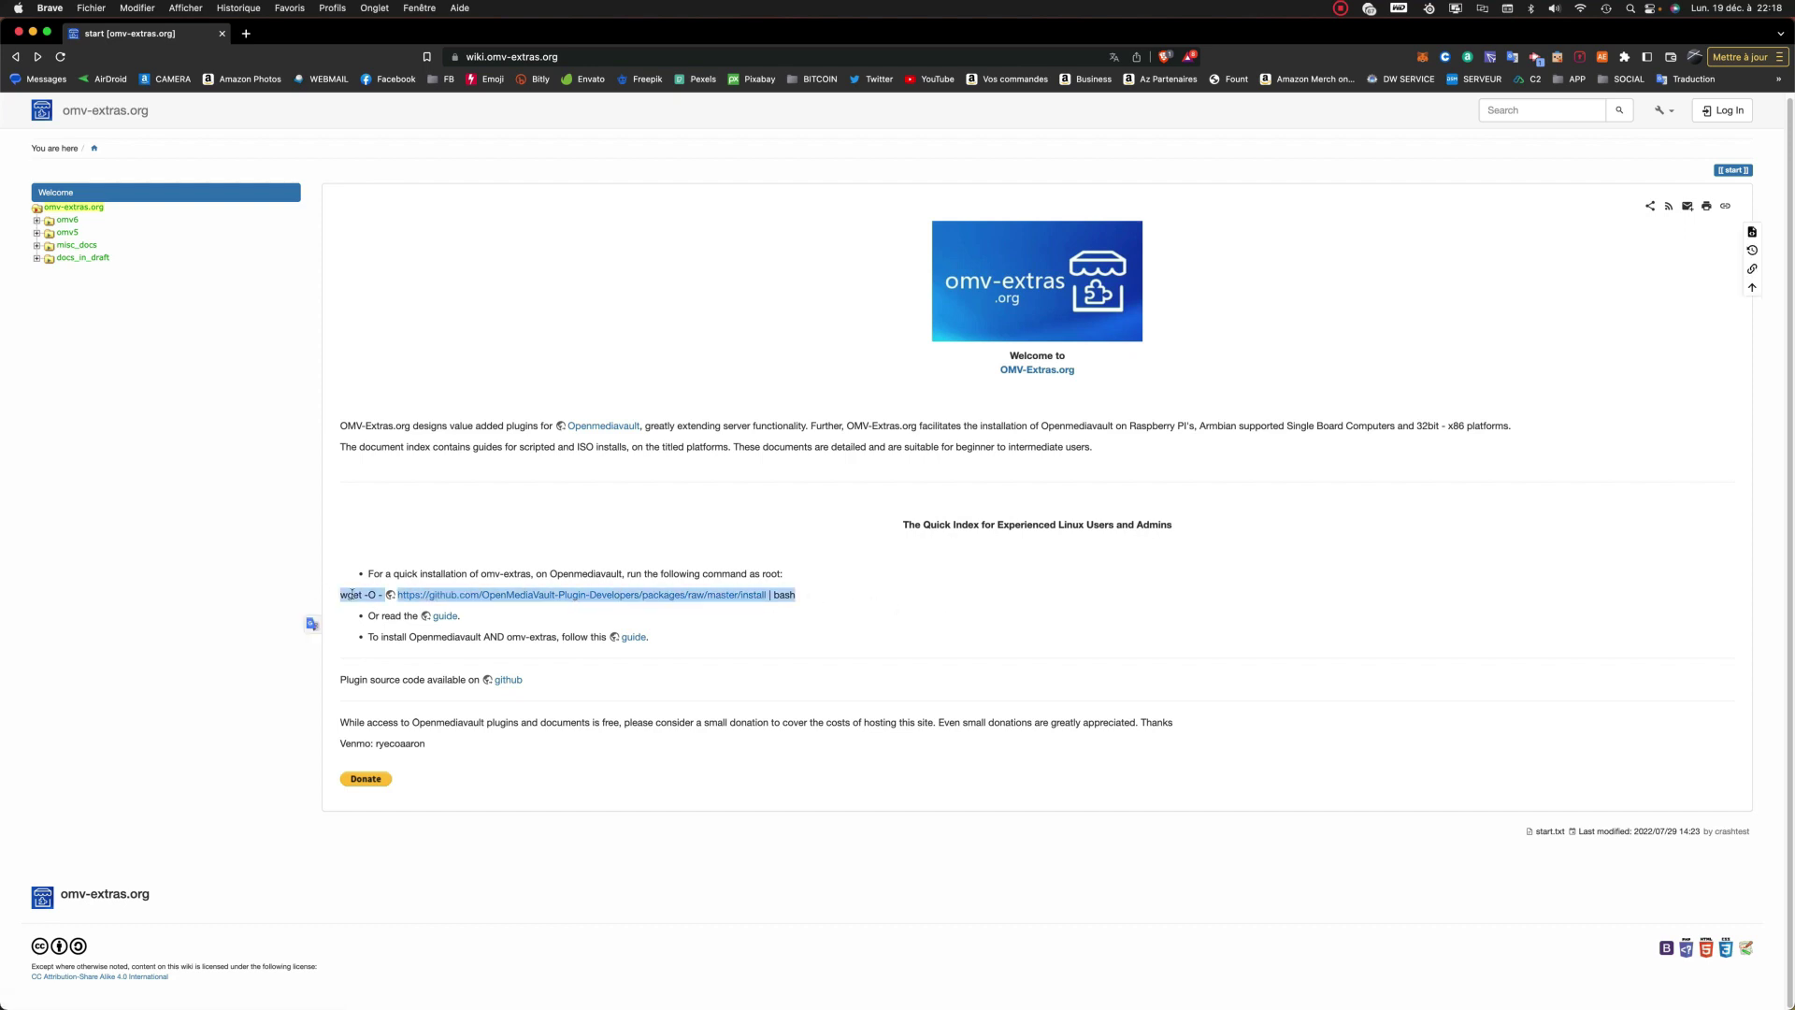
{"action": "right_click", "coordinate": [364, 599]}
{"action": "left_click", "coordinate": [386, 626]}
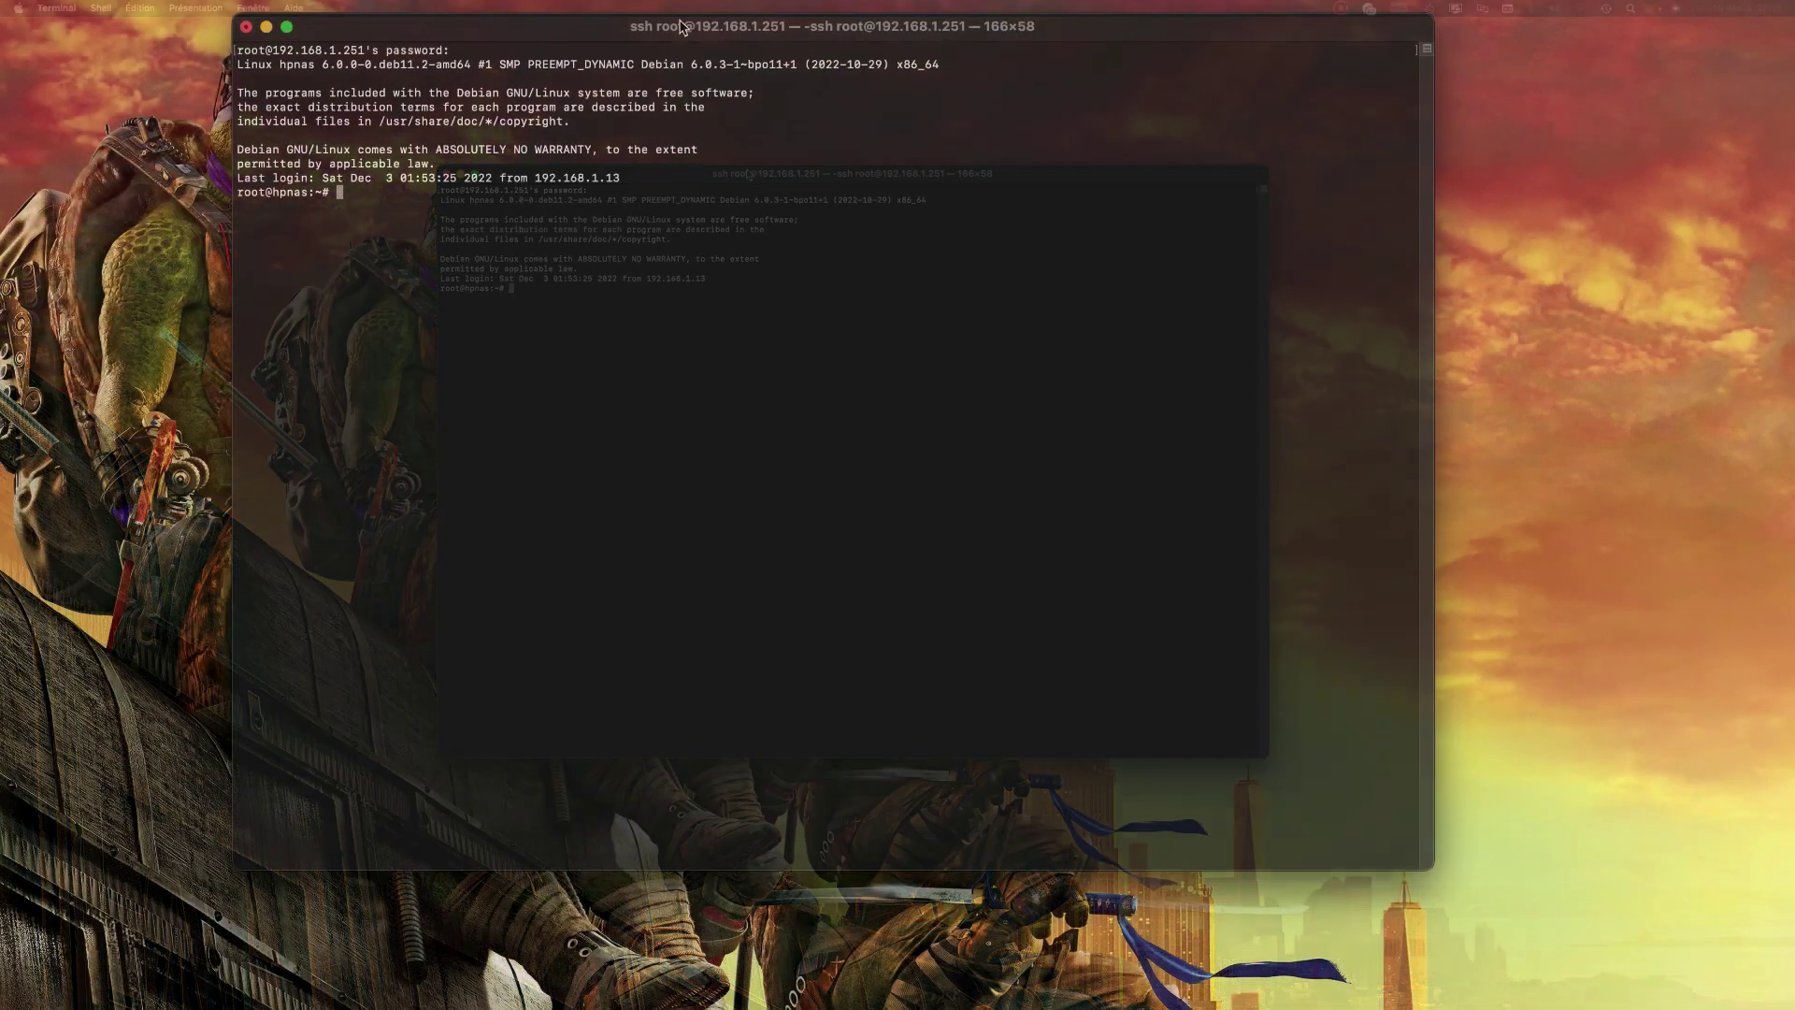
Step: Paste and run the omv-extras wget install command at the root prompt
{"action": "right_click", "coordinate": [342, 192]}
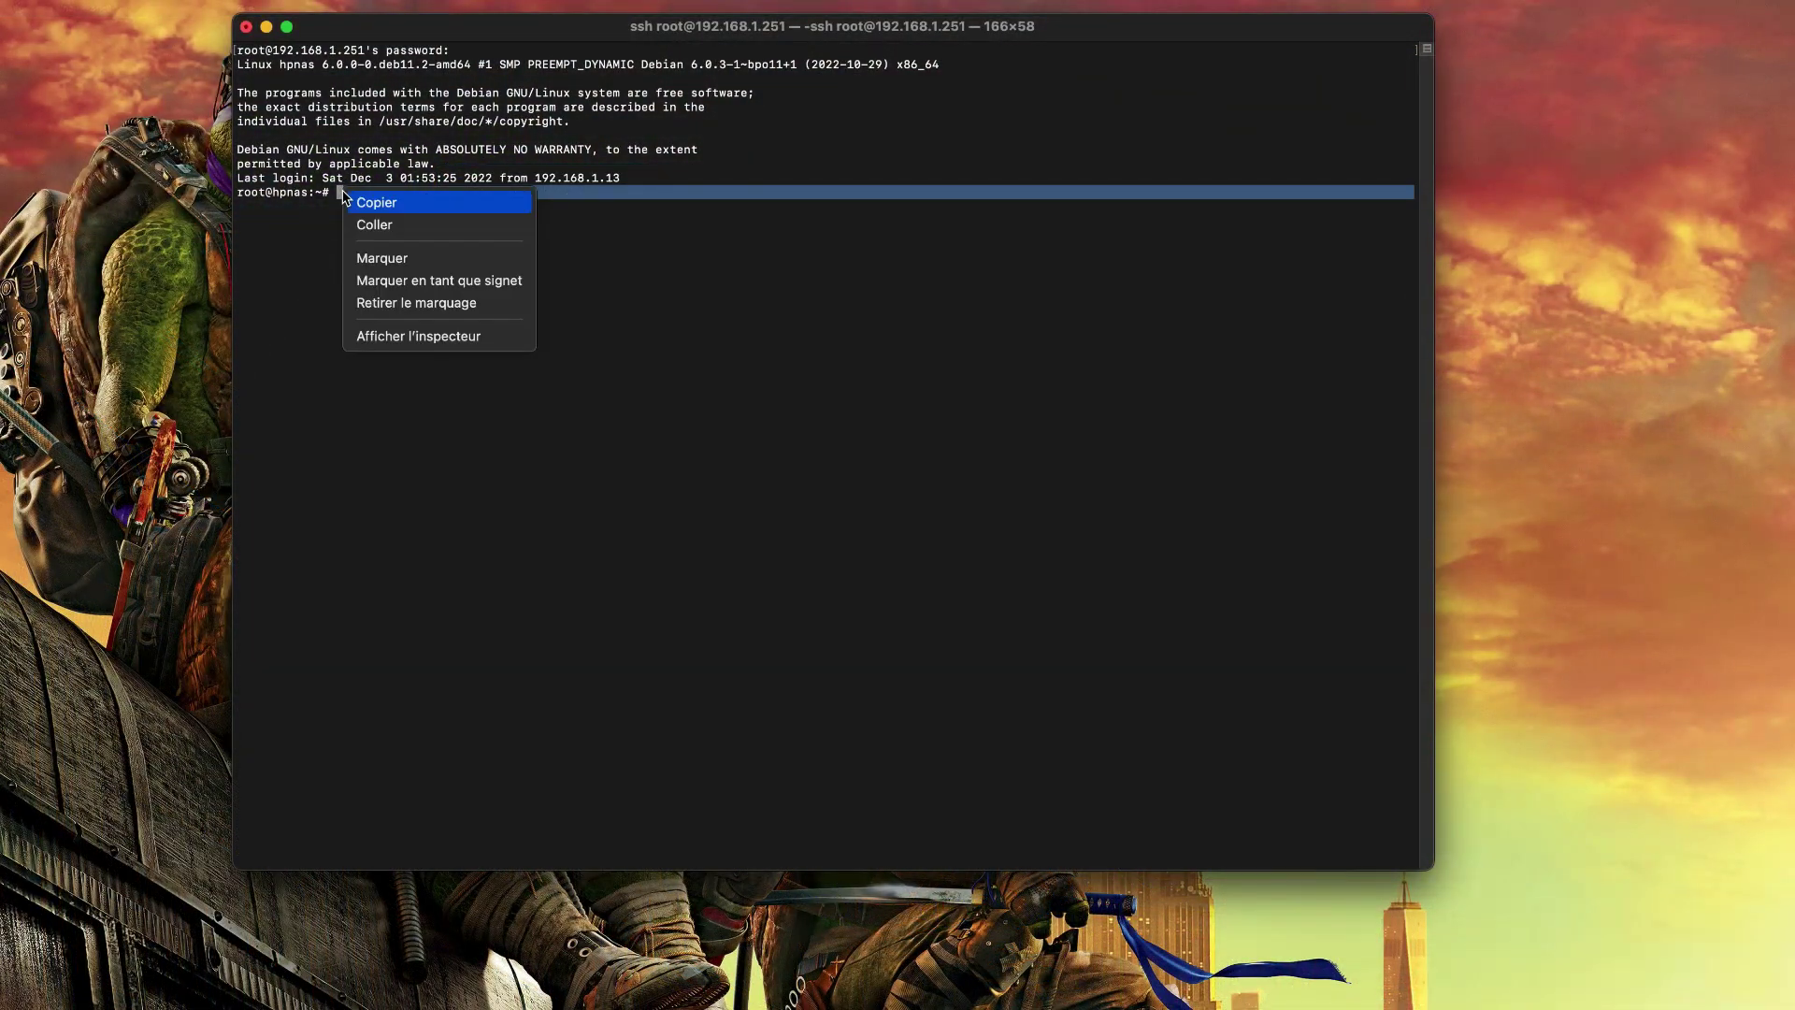
{"action": "left_click", "coordinate": [402, 225]}
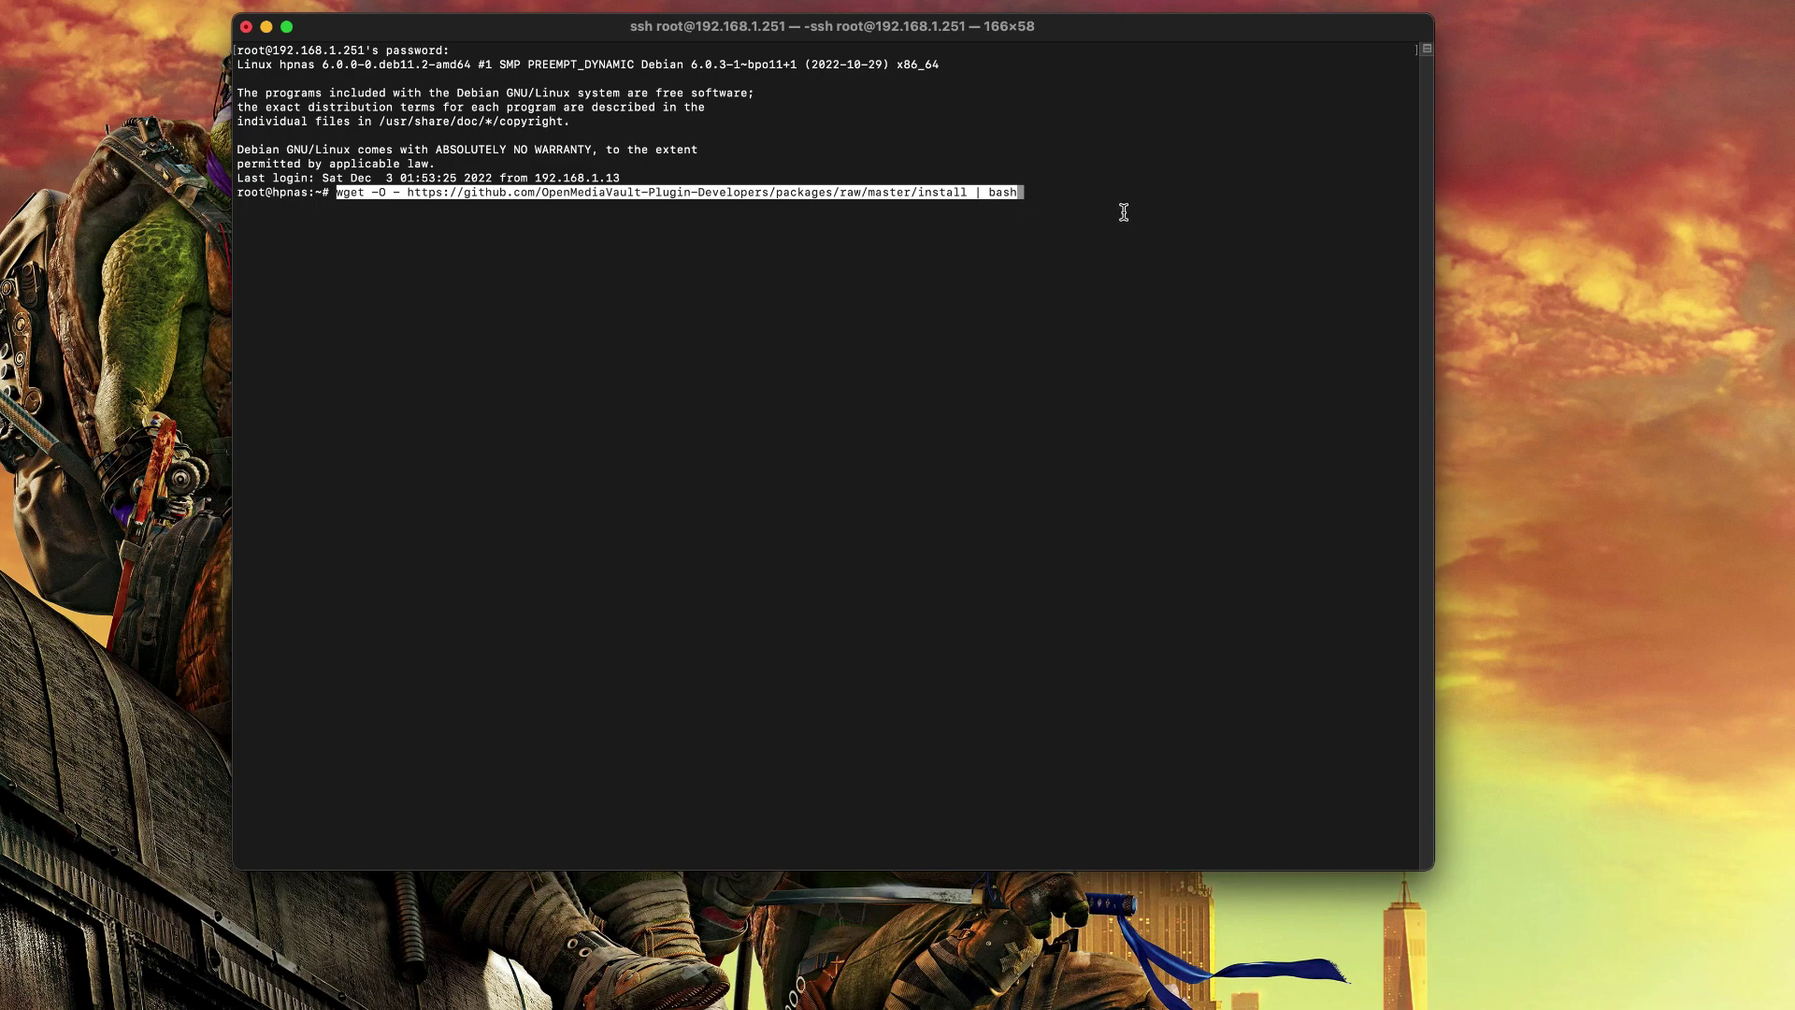
{"action": "key", "text": "Return"}
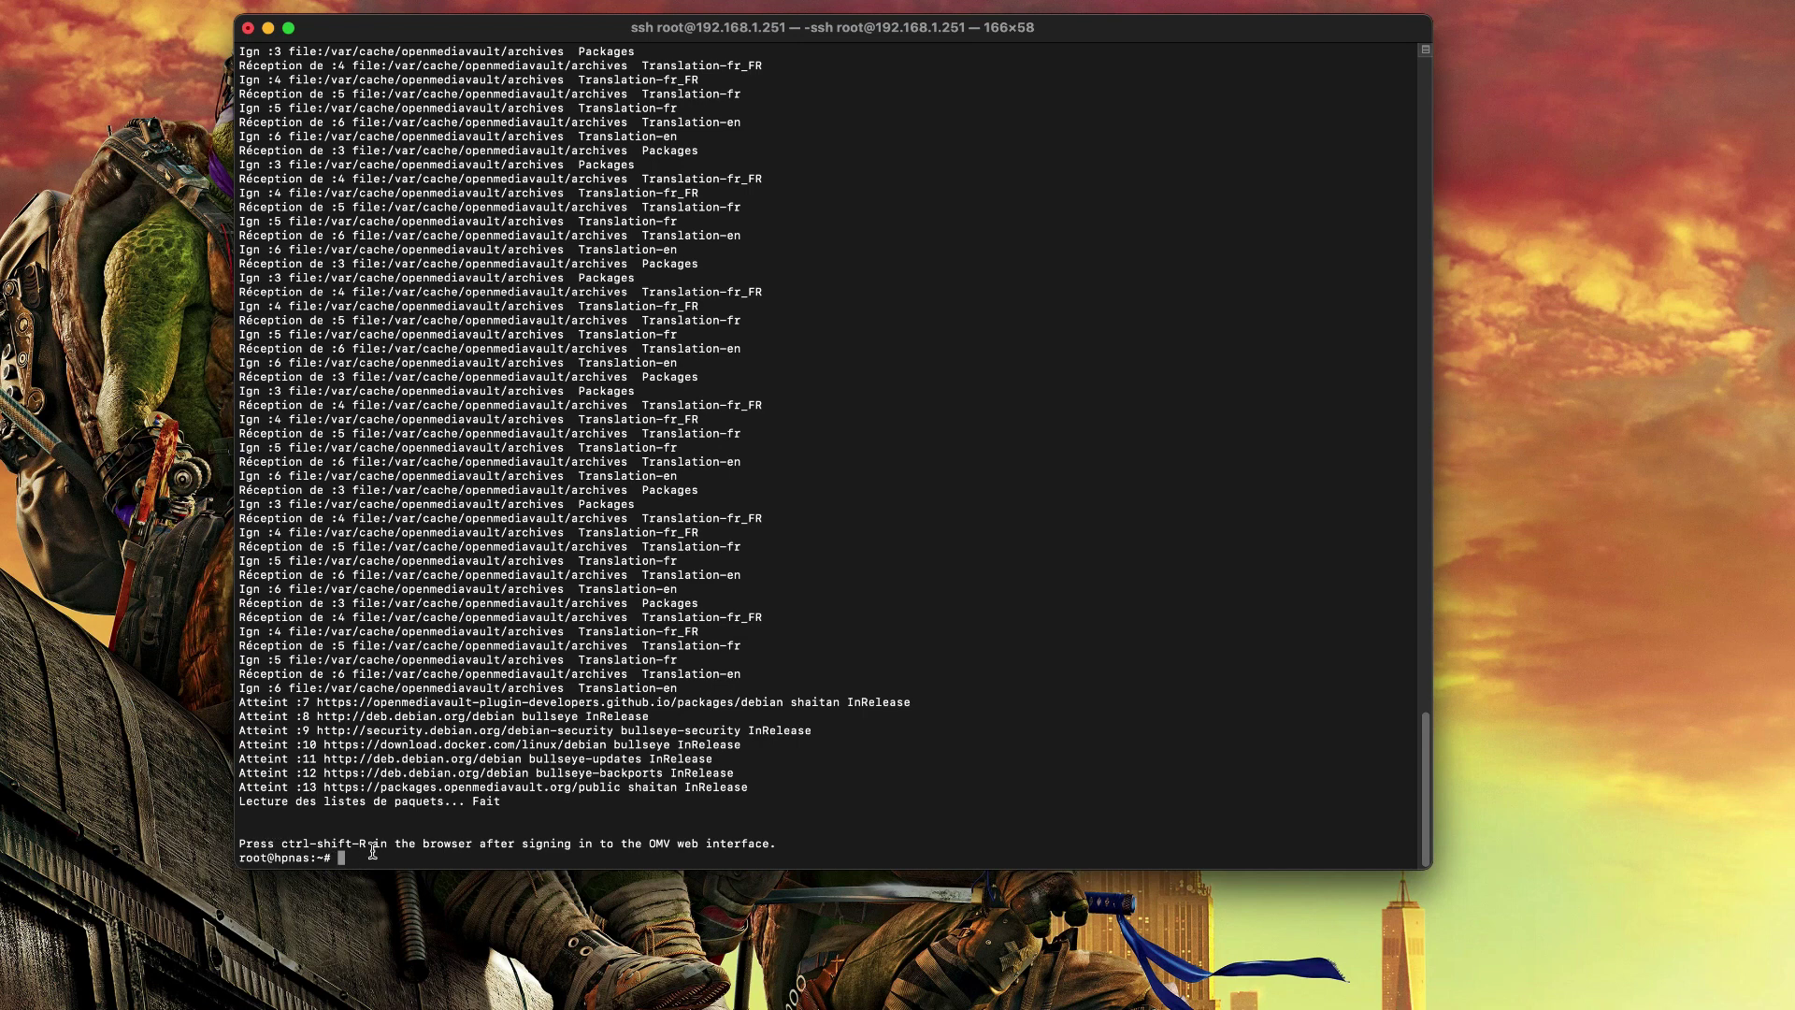
Step: Close the SSH session with exit and quit Terminal
{"action": "type", "text": "exit"}
{"action": "key", "text": "Return"}
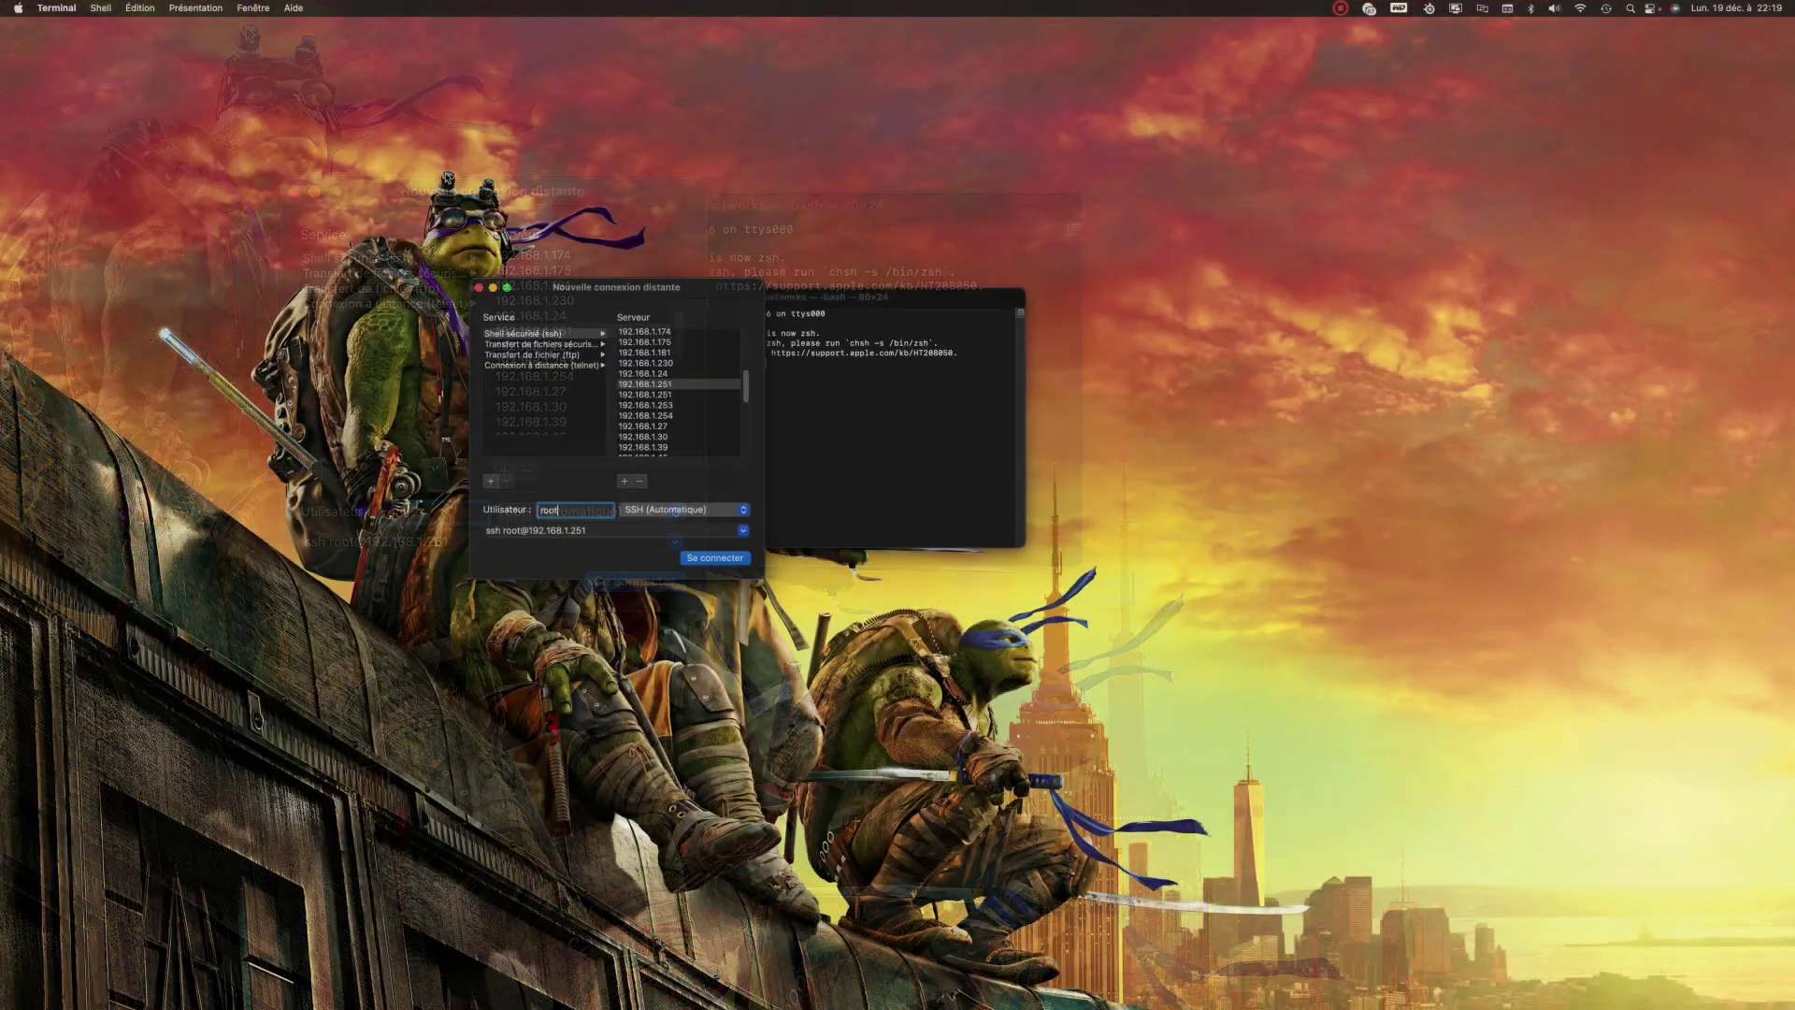
{"action": "left_click", "coordinate": [57, 8]}
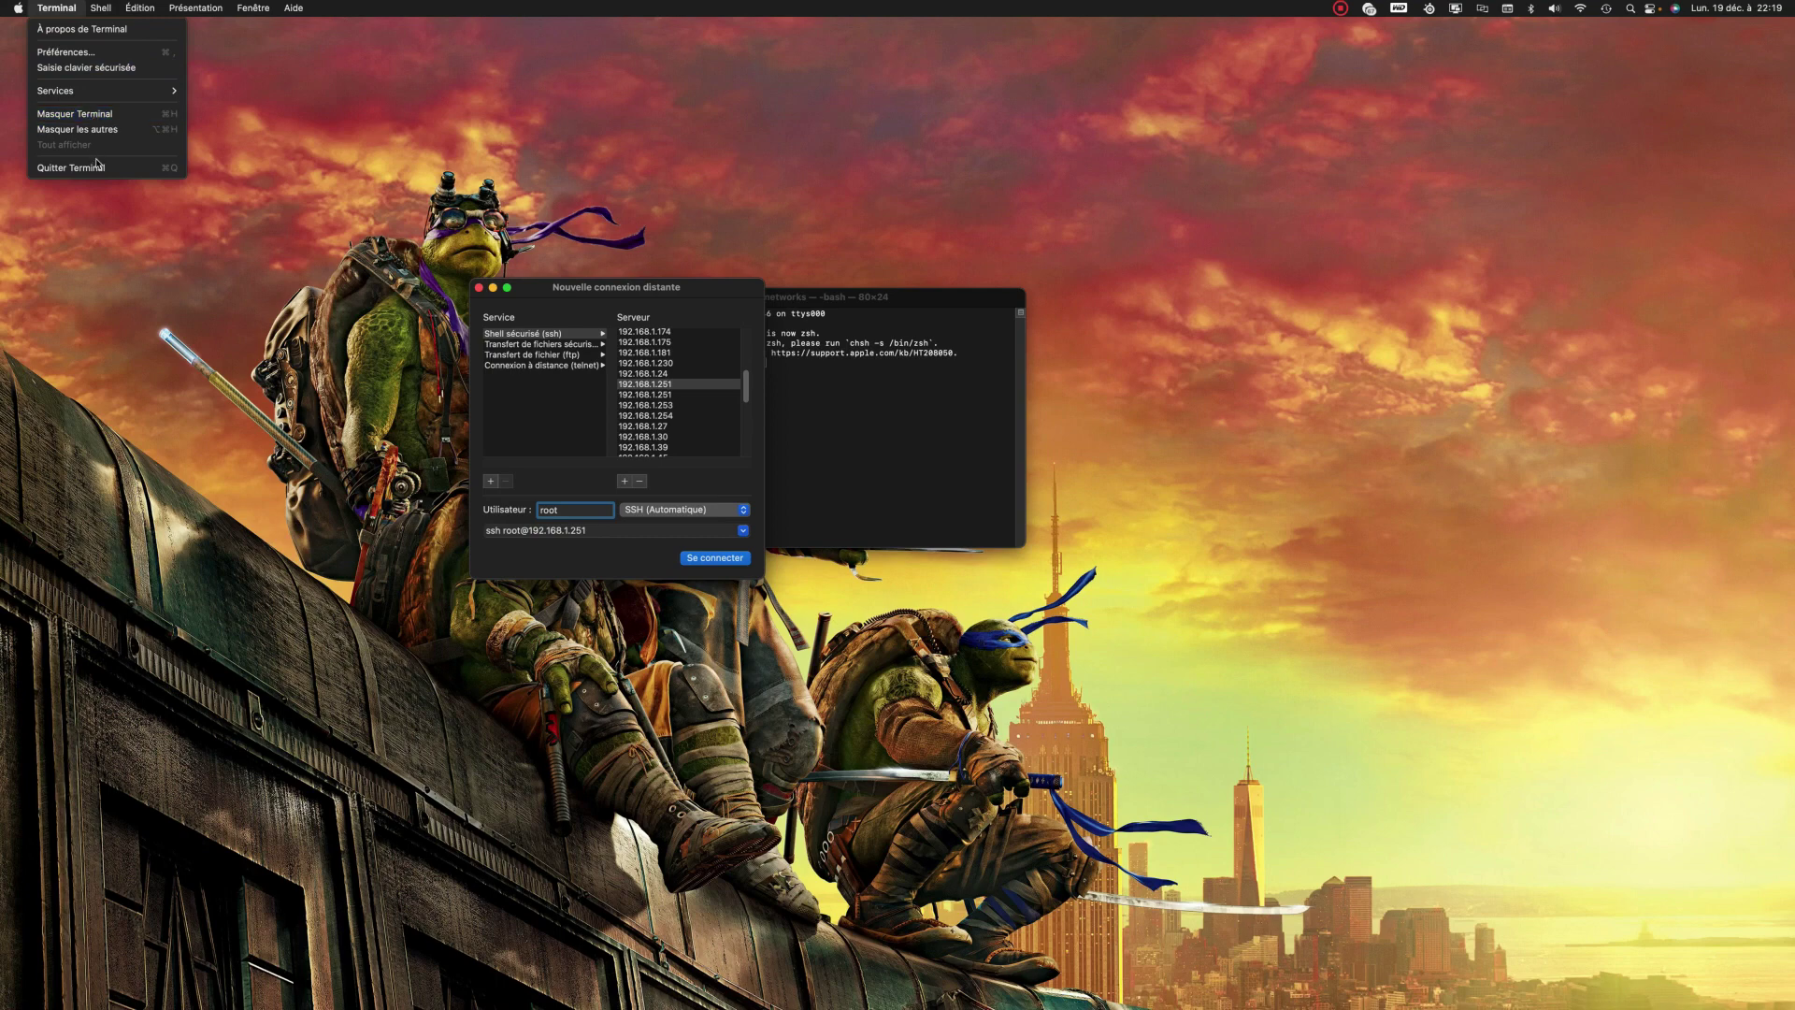
{"action": "left_click", "coordinate": [93, 169]}
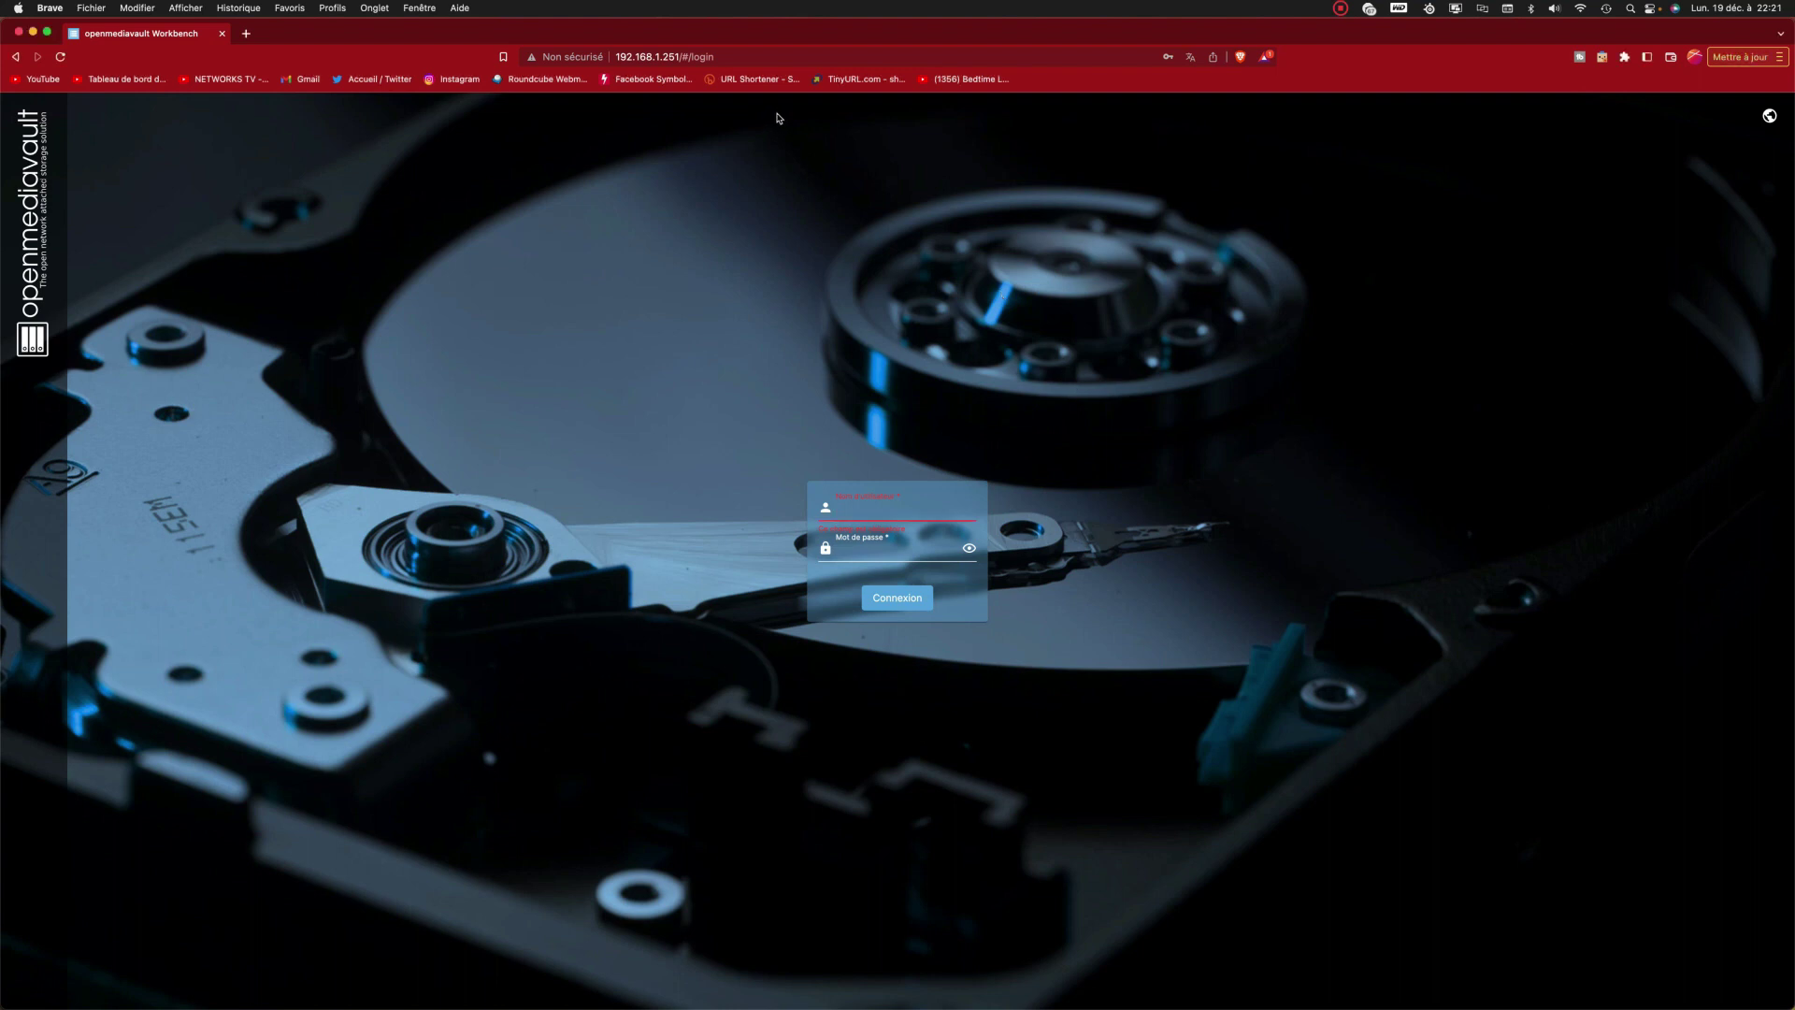
Step: Sign in to openmediavault with the saved administrator login and go to Système
{"action": "left_click", "coordinate": [887, 508]}
{"action": "key", "text": "Down"}
{"action": "key", "text": "Return"}
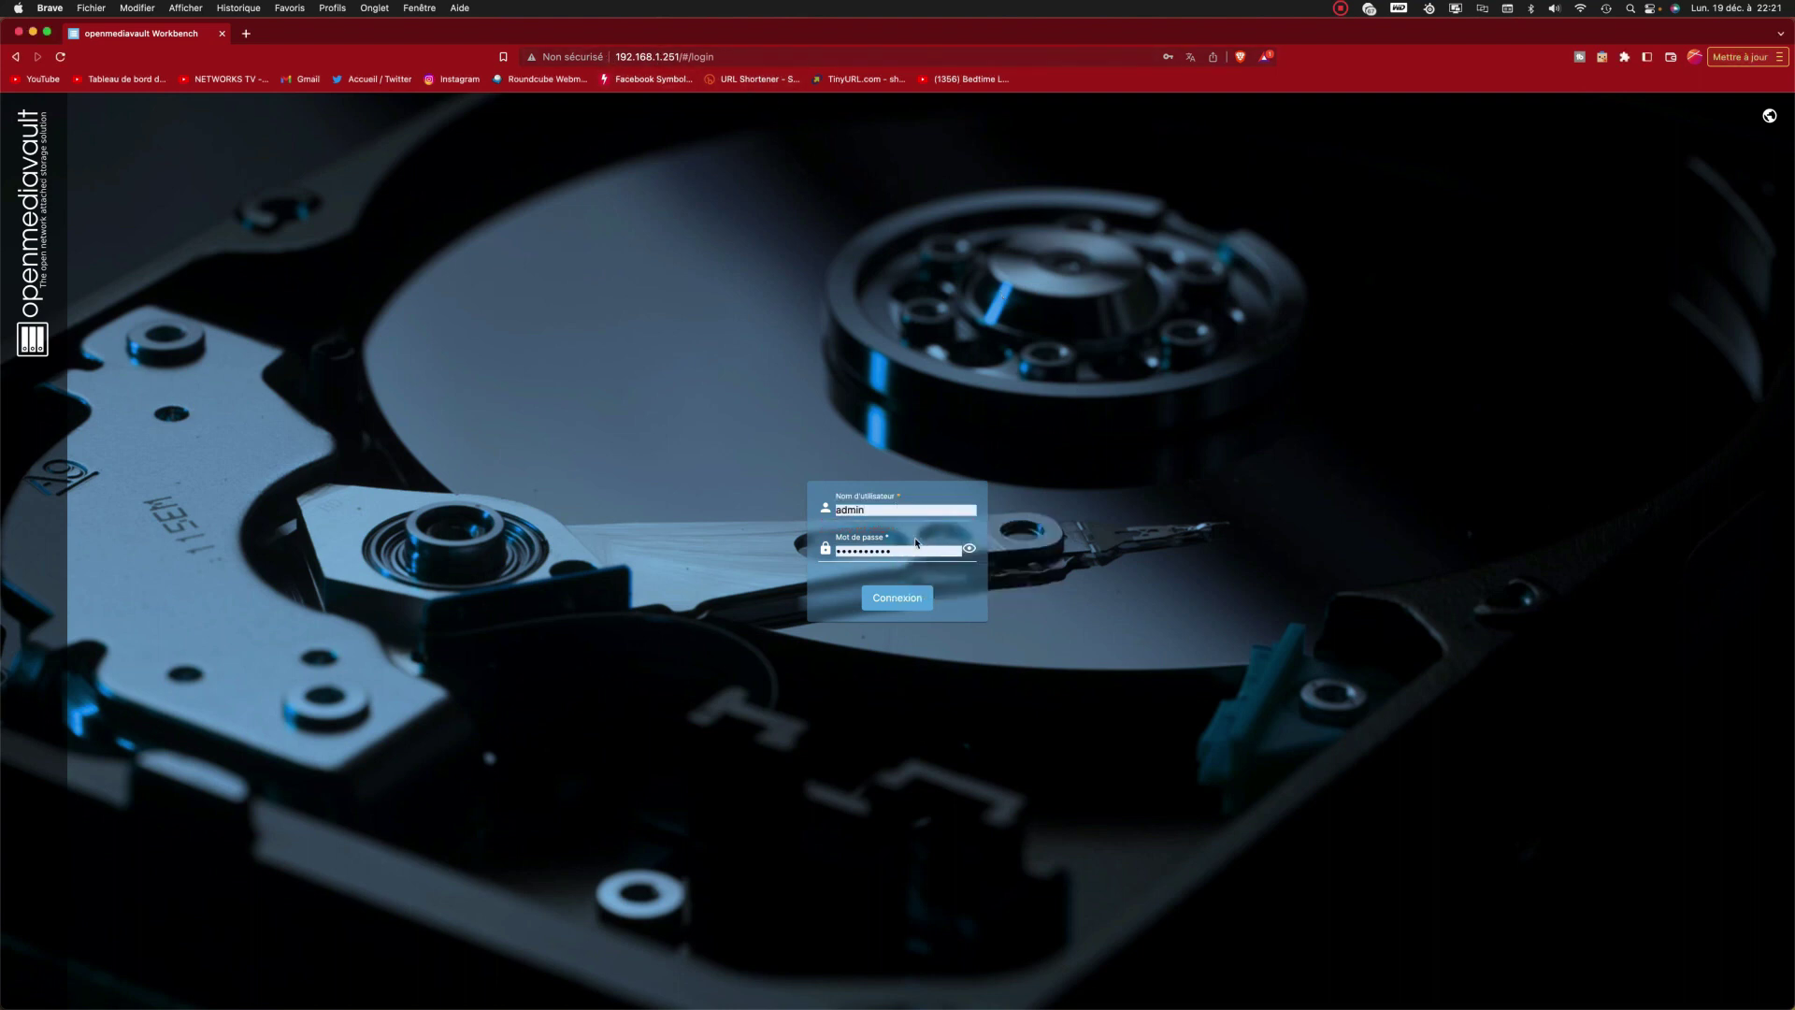
{"action": "left_click", "coordinate": [896, 603]}
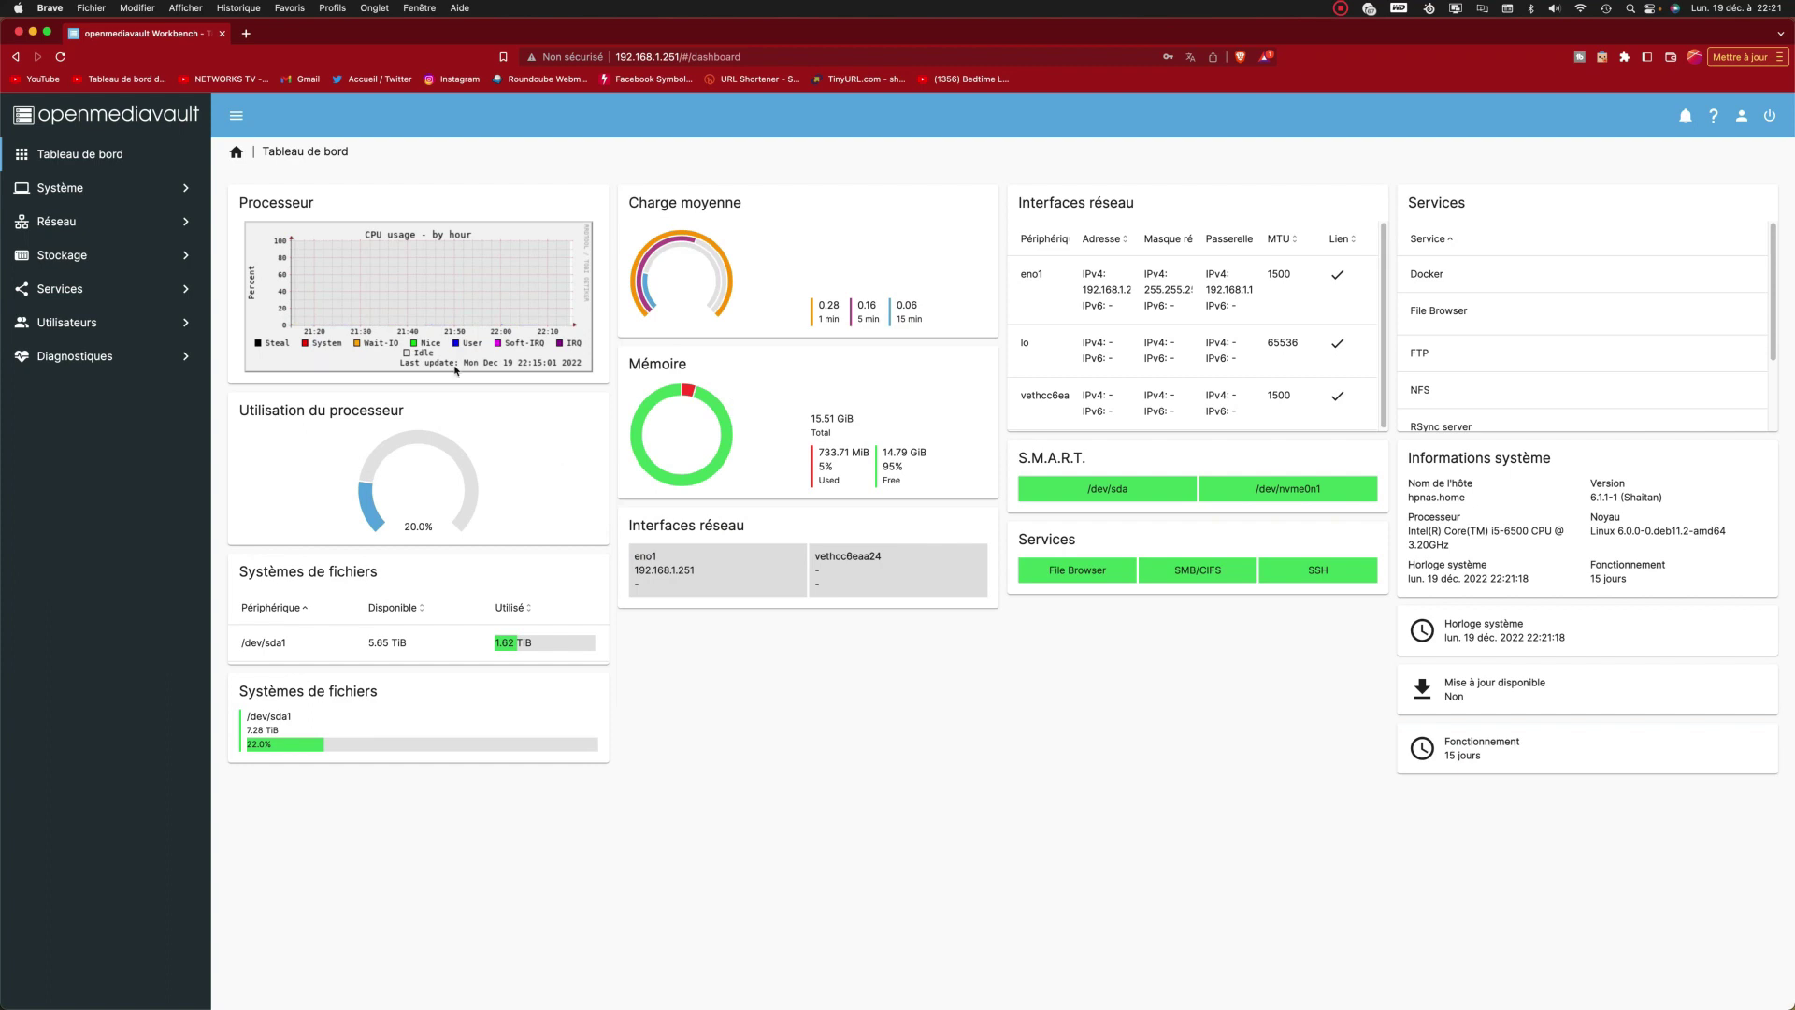
{"action": "left_click", "coordinate": [146, 189]}
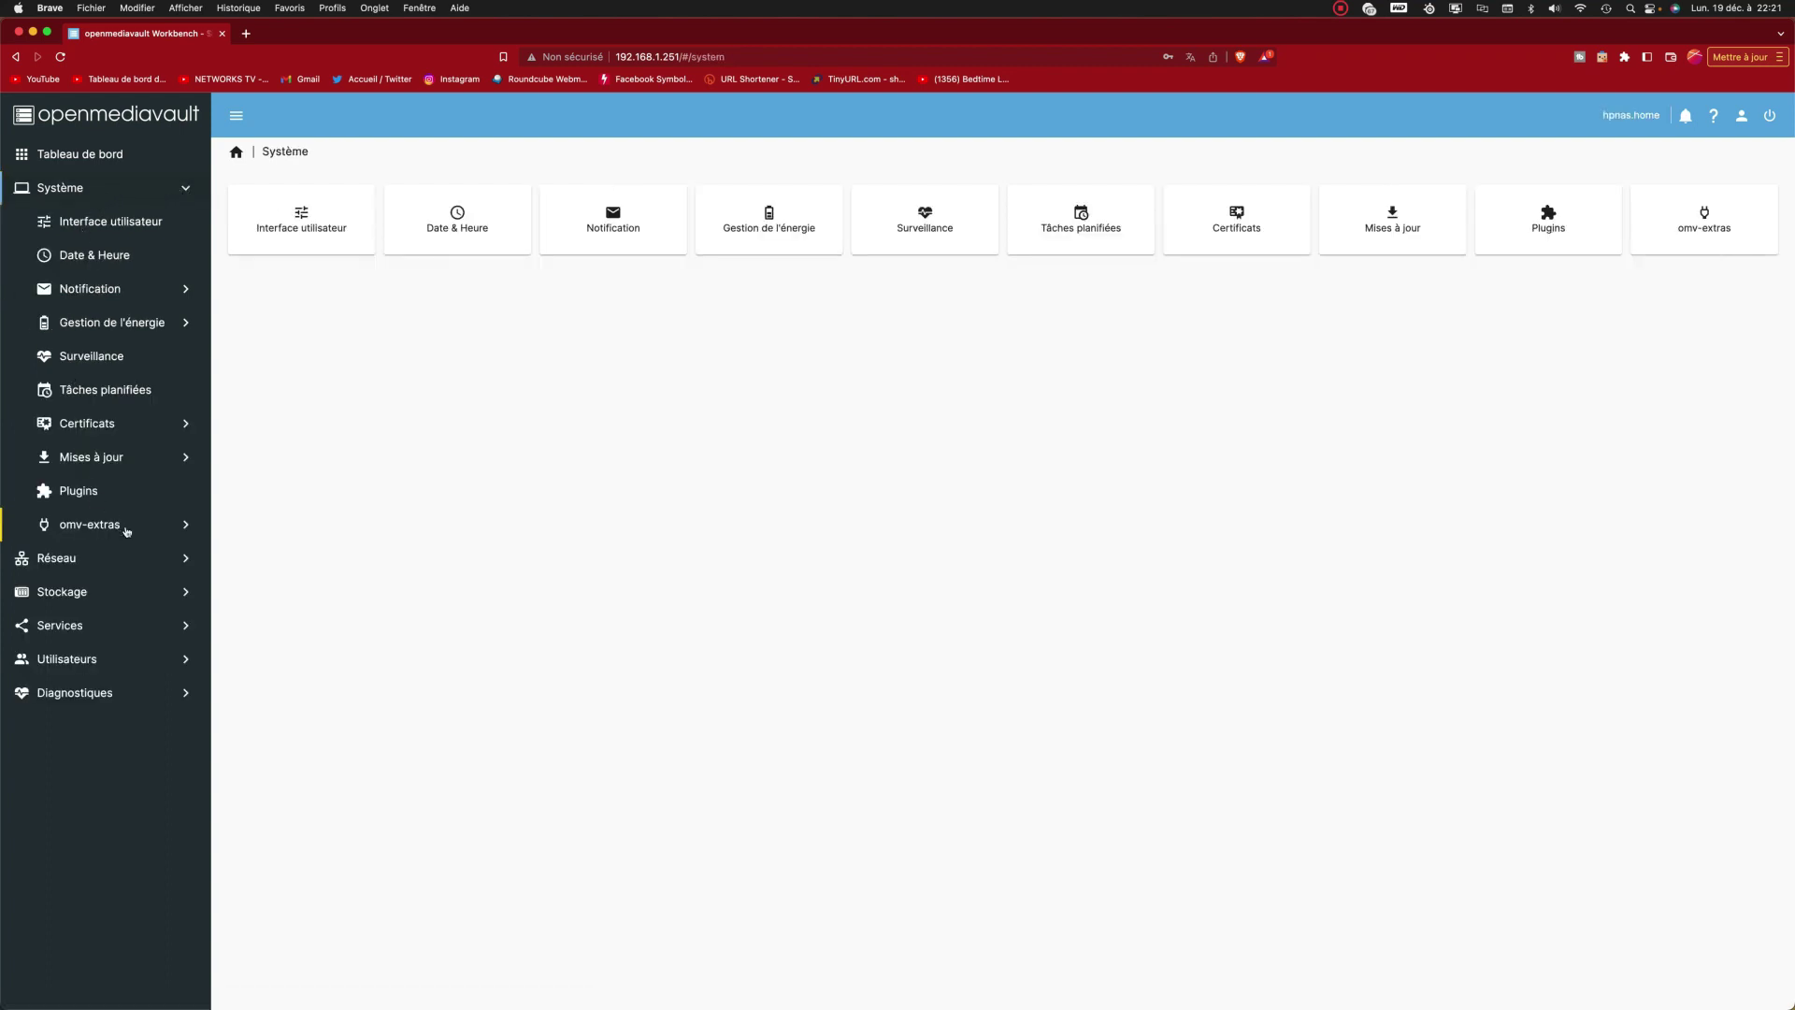
Step: Look at the omv-extras Paramètres page, then go back to the omv-extras overview
{"action": "left_click", "coordinate": [117, 526]}
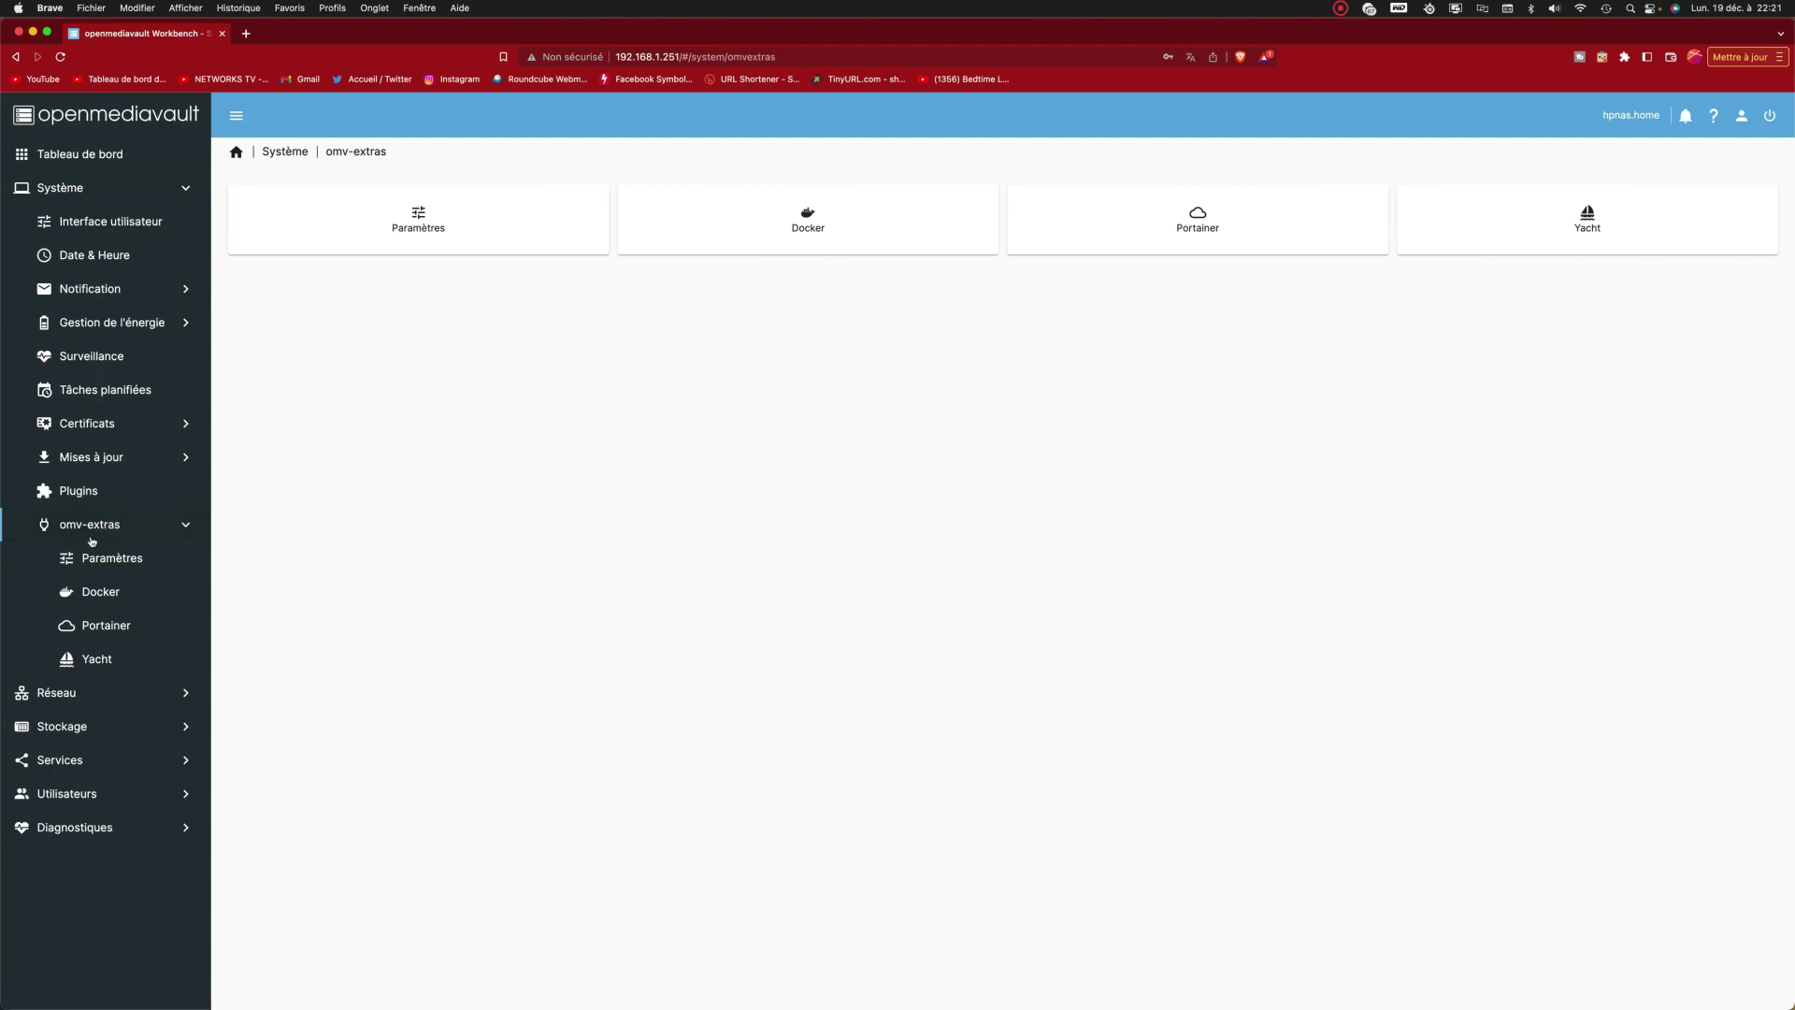
{"action": "left_click", "coordinate": [138, 559]}
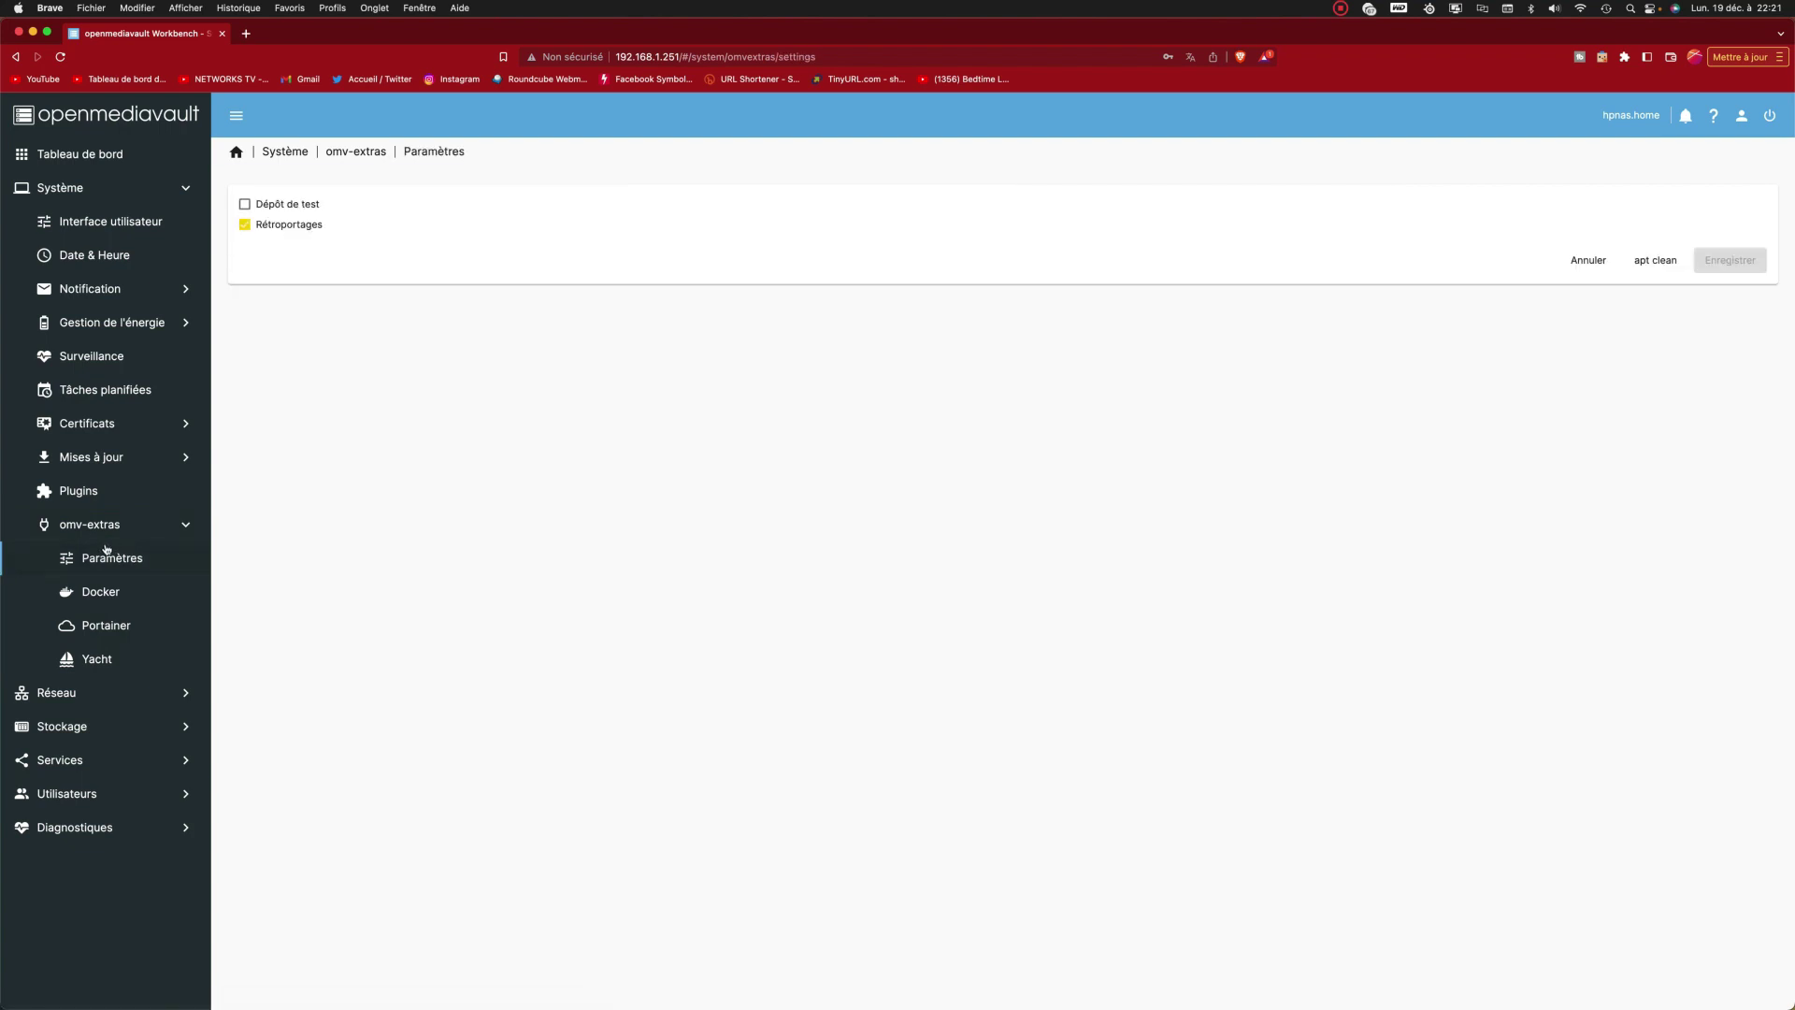
{"action": "left_click", "coordinate": [100, 527]}
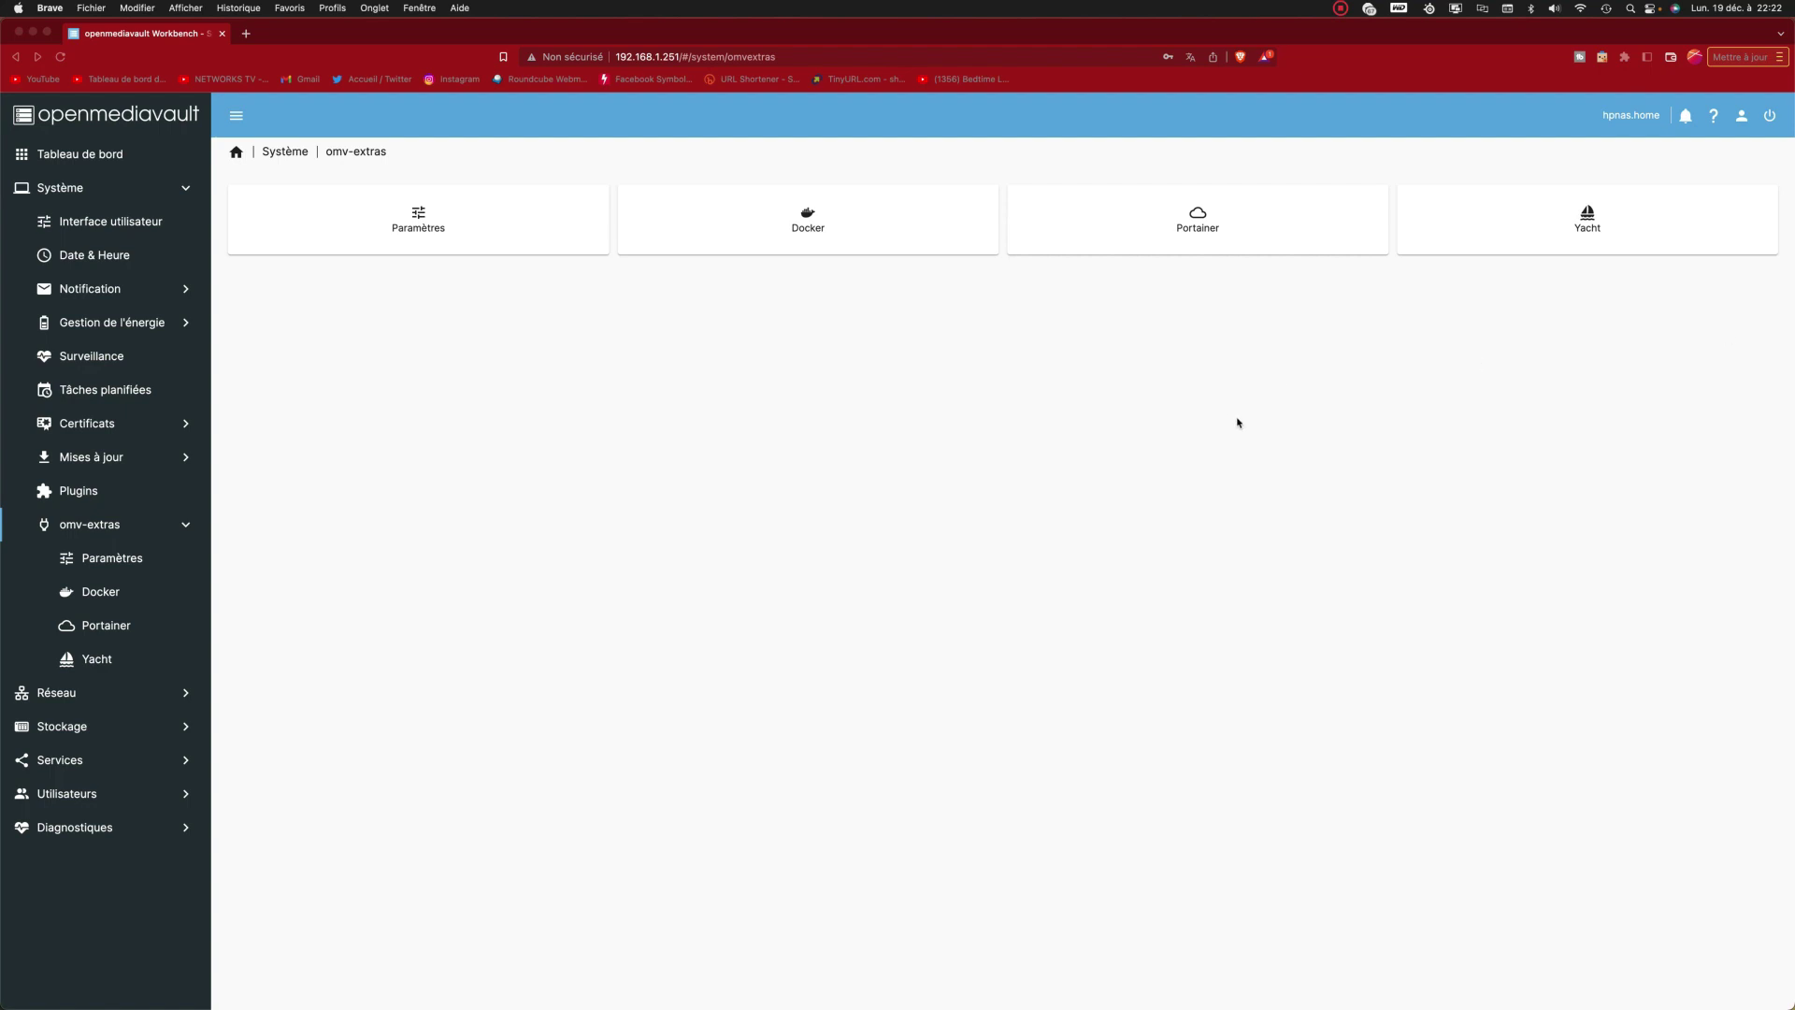
{"action": "left_click", "coordinate": [117, 492]}
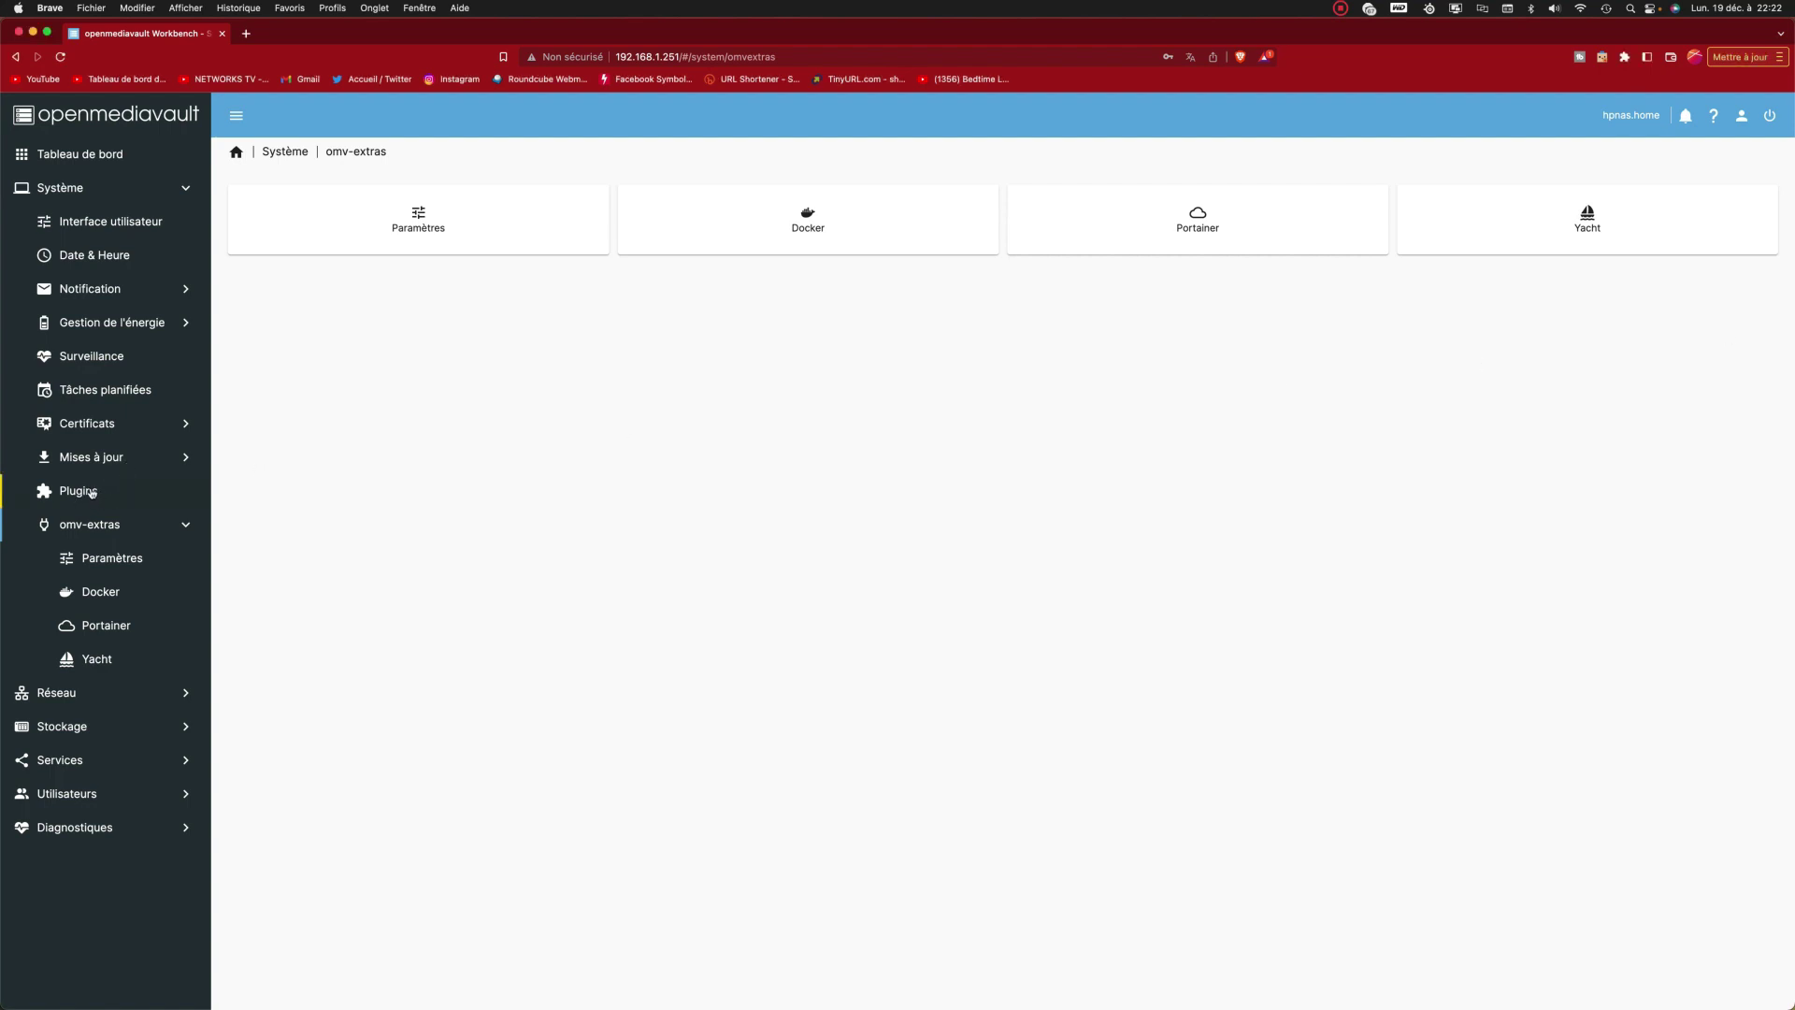
{"action": "left_click", "coordinate": [92, 493]}
{"action": "left_click", "coordinate": [484, 373]}
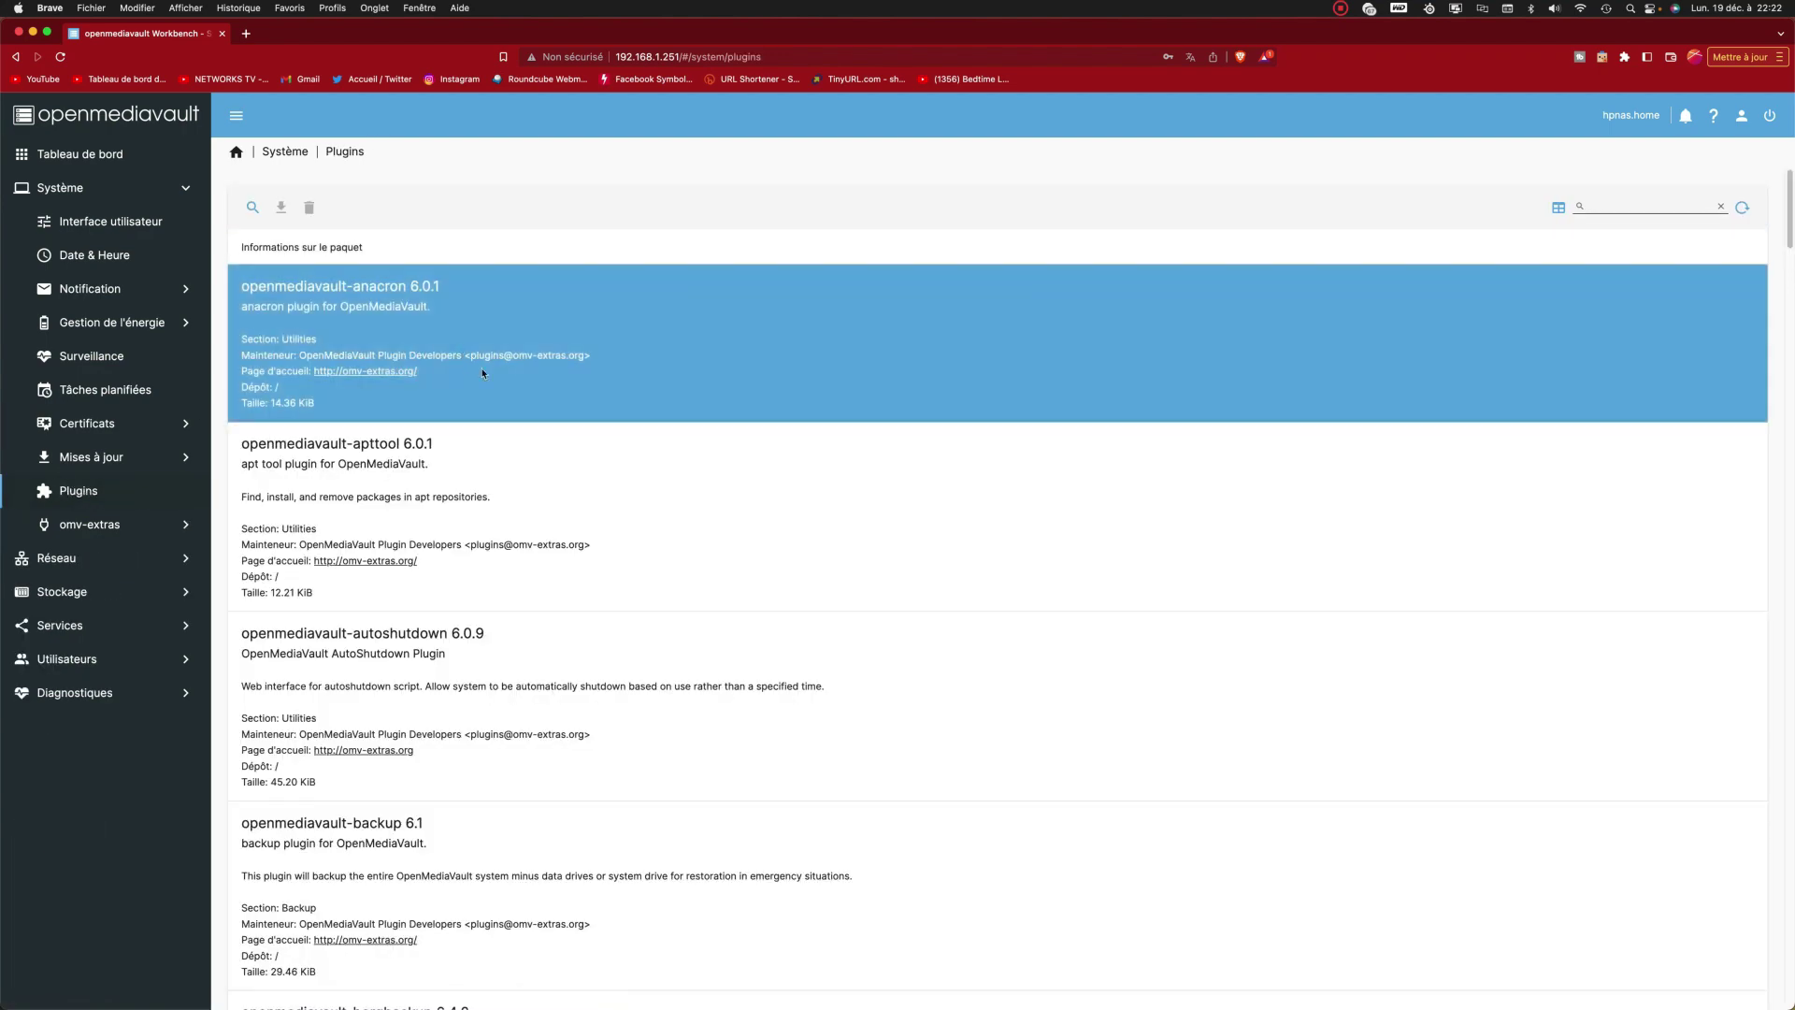
{"action": "scroll", "coordinate": [533, 433], "scroll_direction": "down", "scroll_amount": 5}
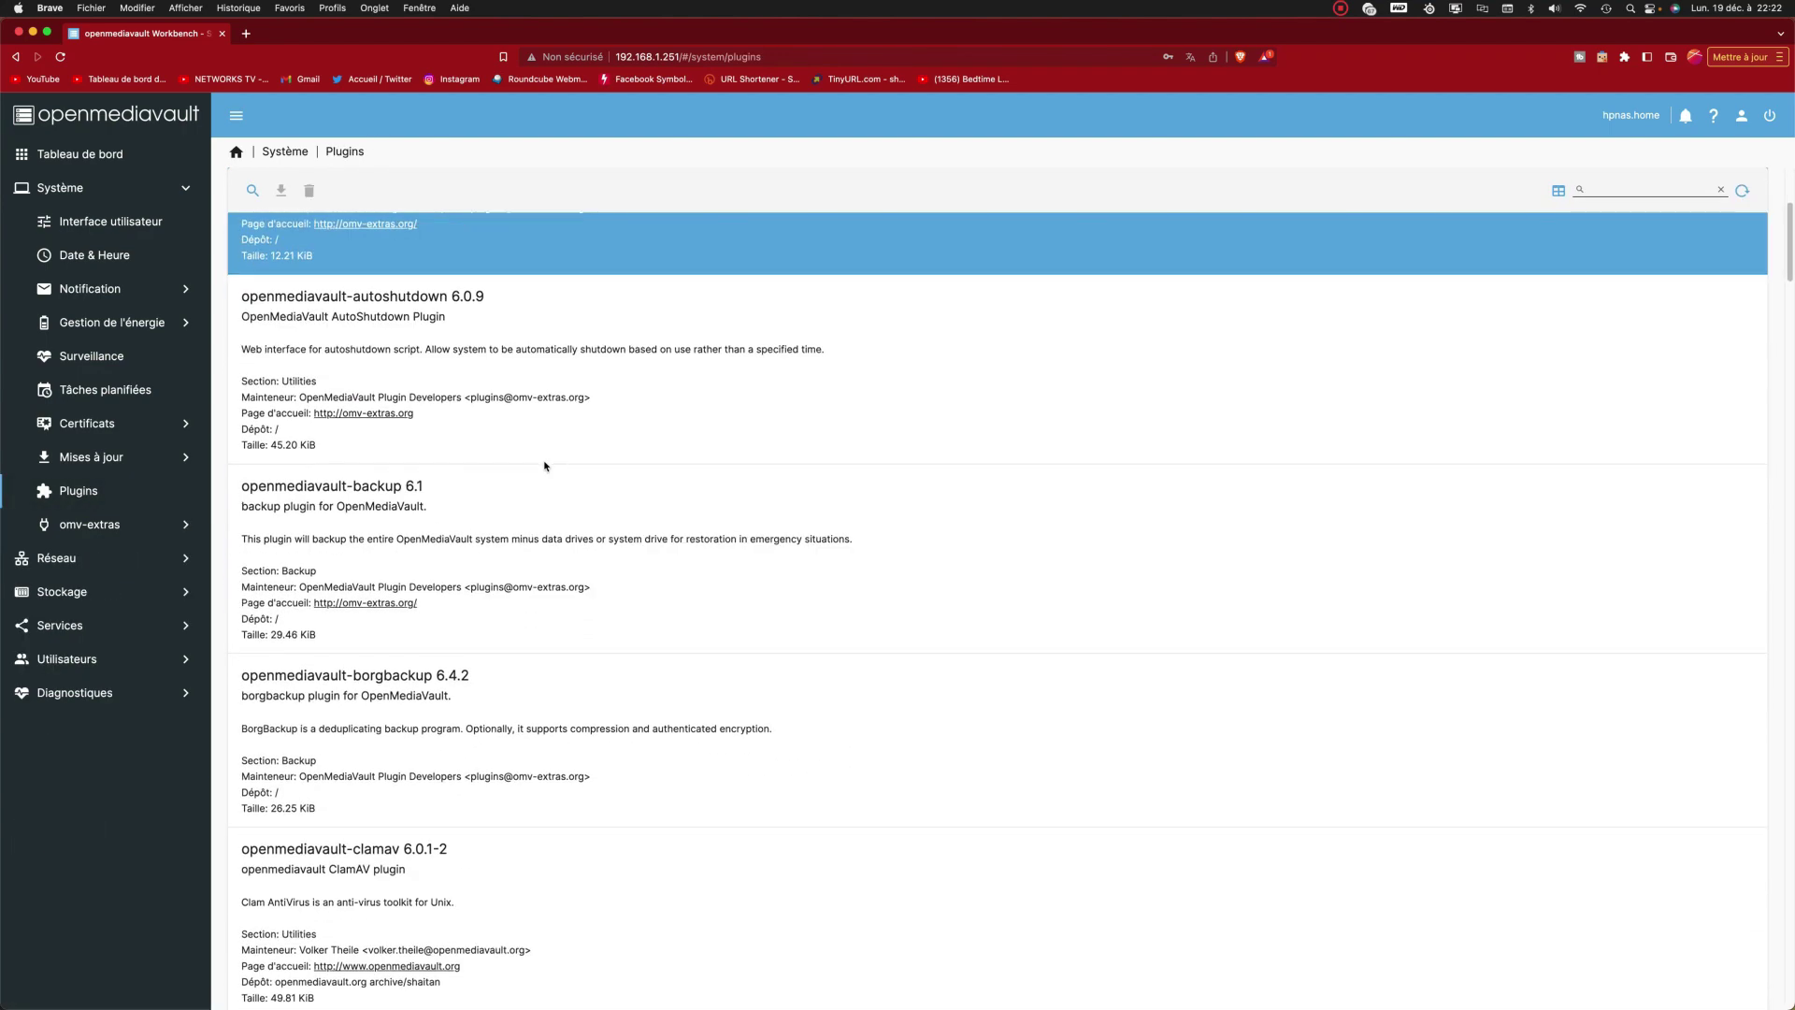
{"action": "scroll", "coordinate": [545, 468], "scroll_direction": "down", "scroll_amount": 20}
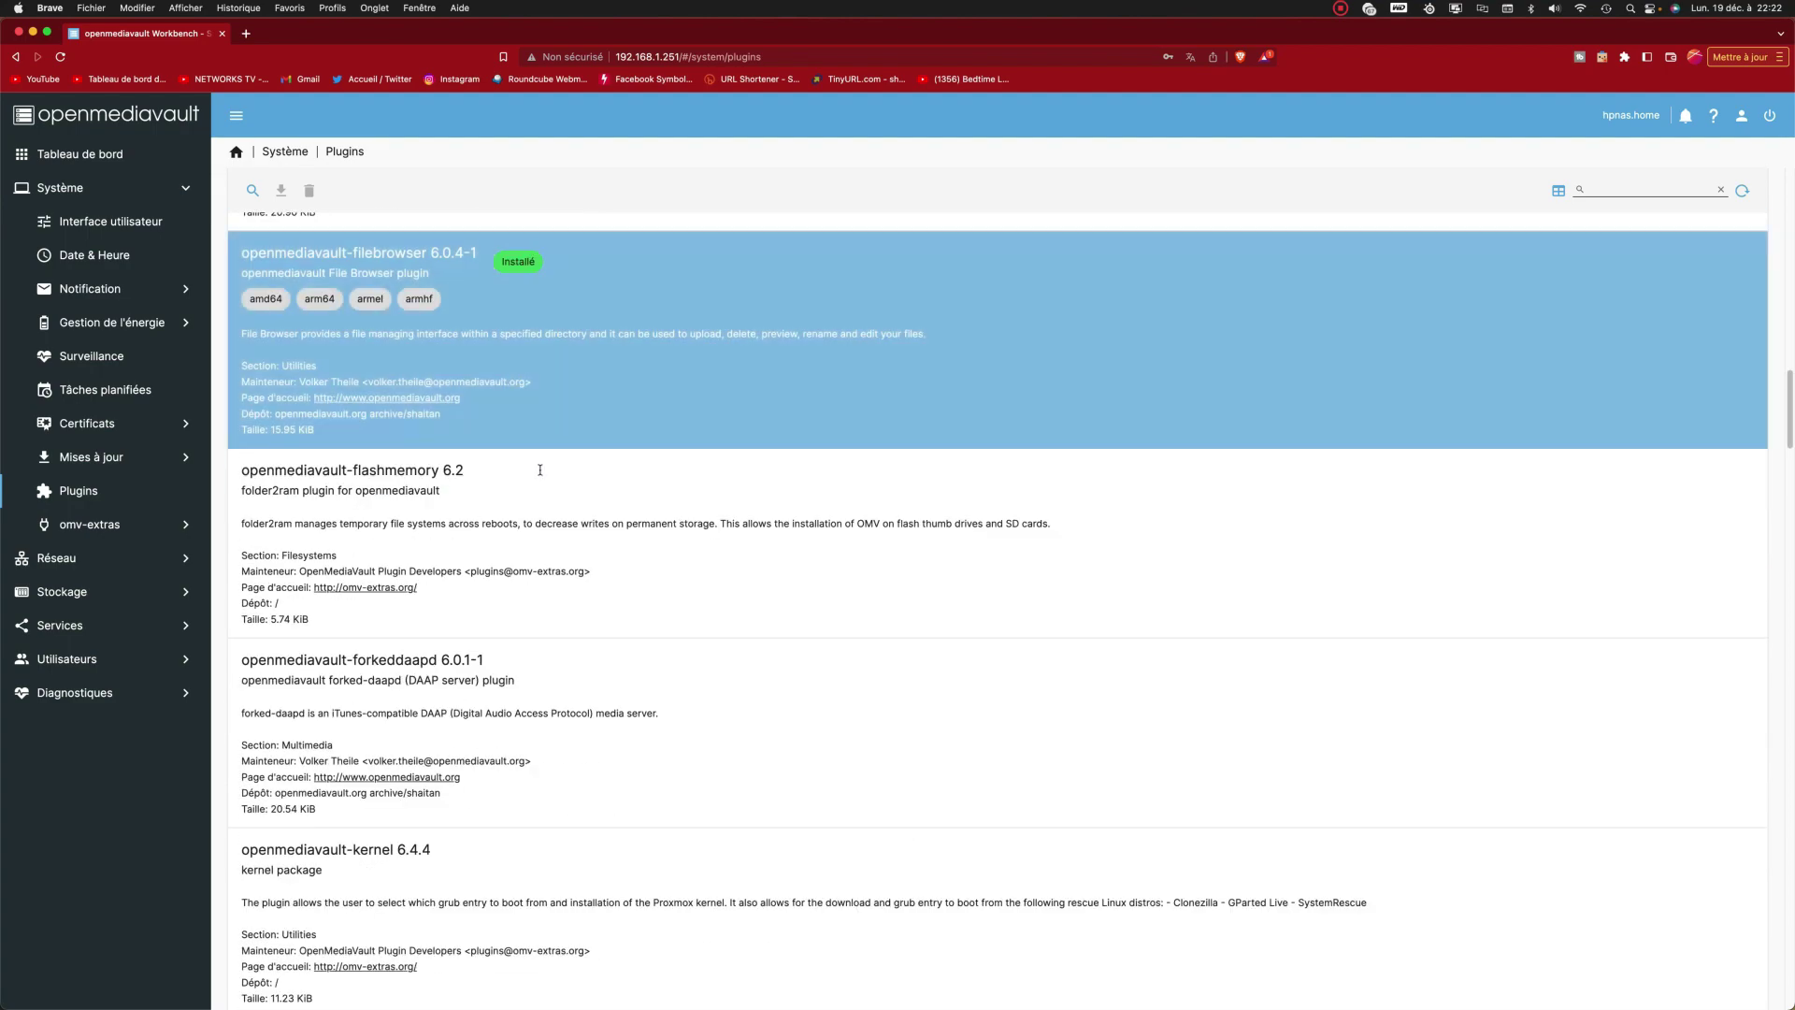
{"action": "scroll", "coordinate": [538, 475], "scroll_direction": "down", "scroll_amount": 20}
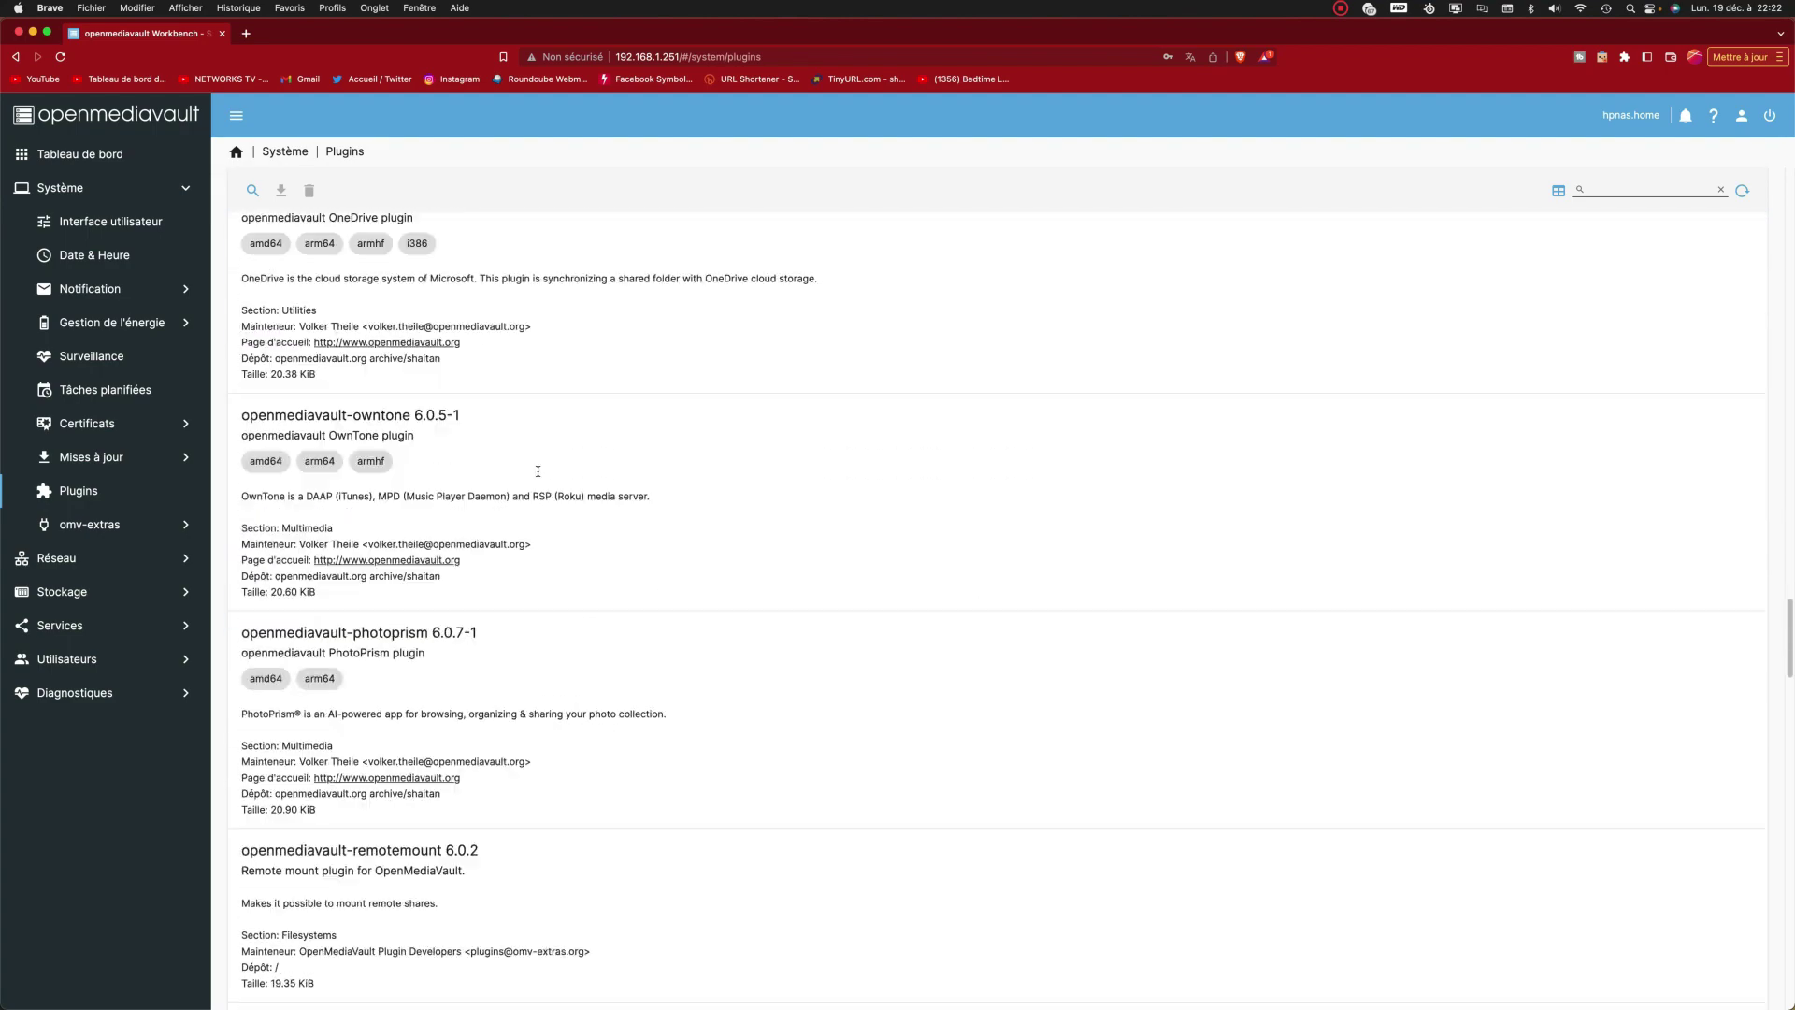
{"action": "scroll", "coordinate": [539, 477], "scroll_direction": "down", "scroll_amount": 20}
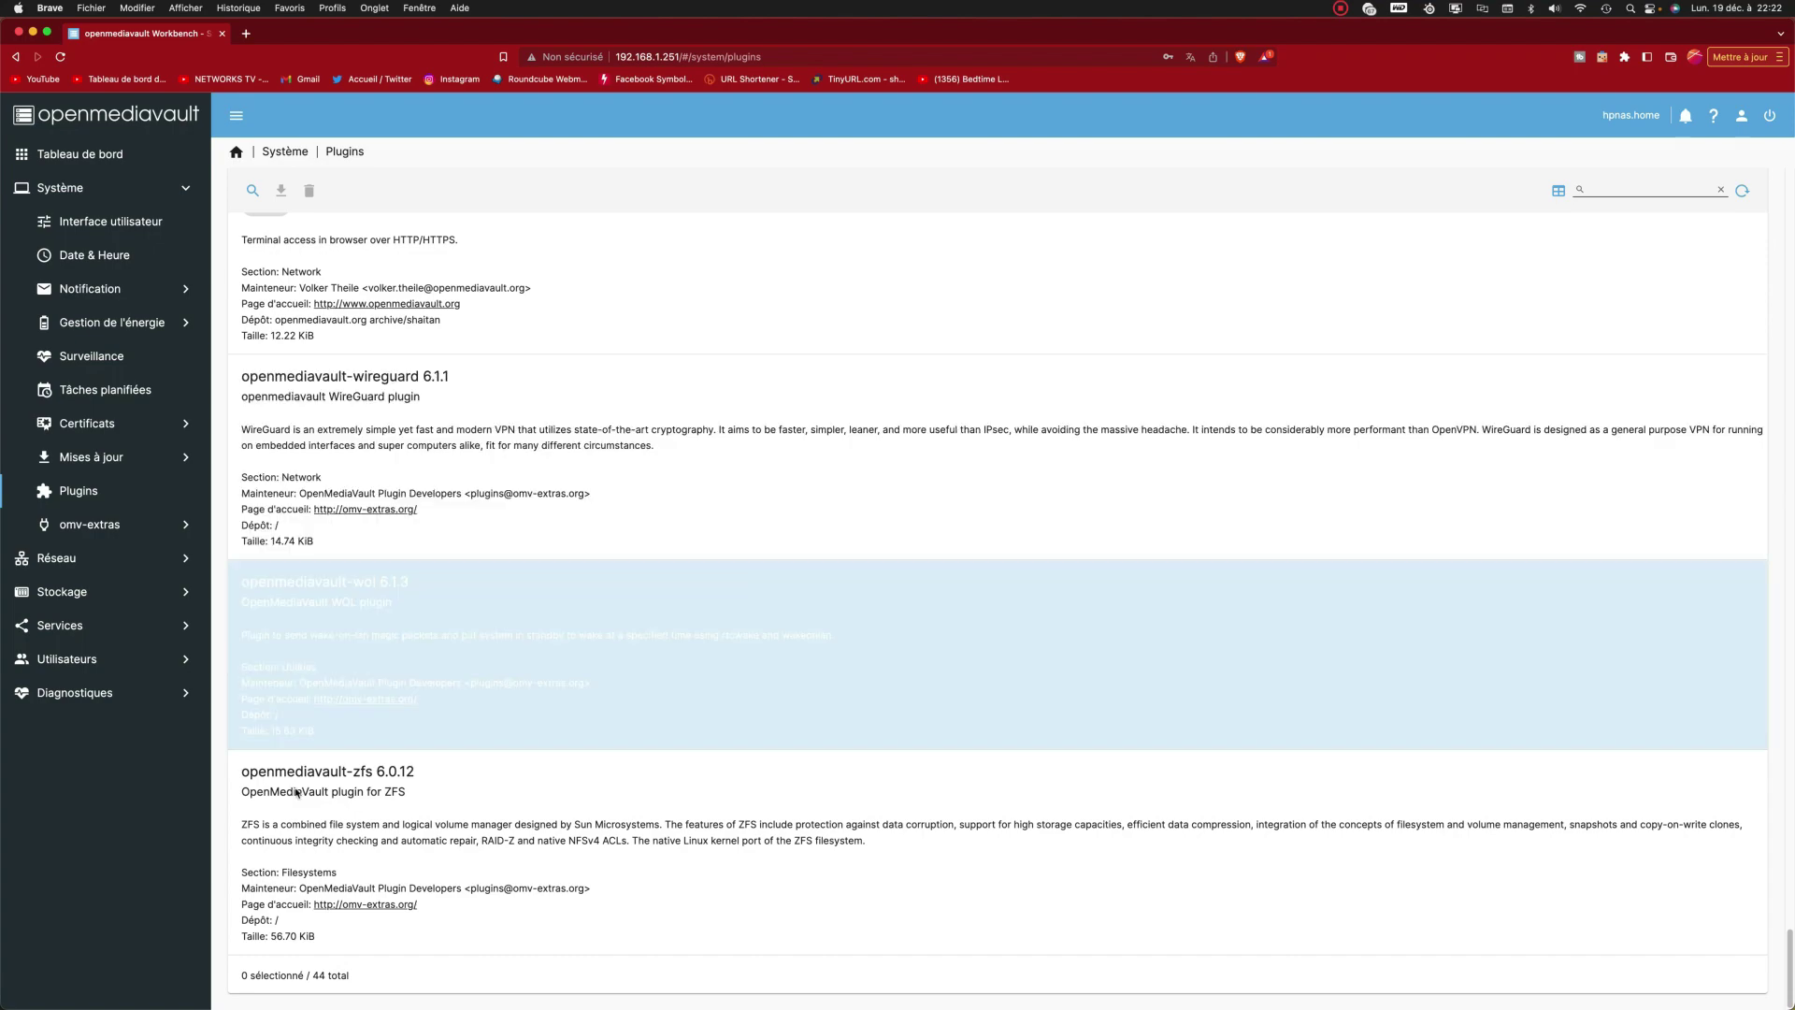
{"action": "scroll", "coordinate": [402, 940], "scroll_direction": "up", "scroll_amount": 20}
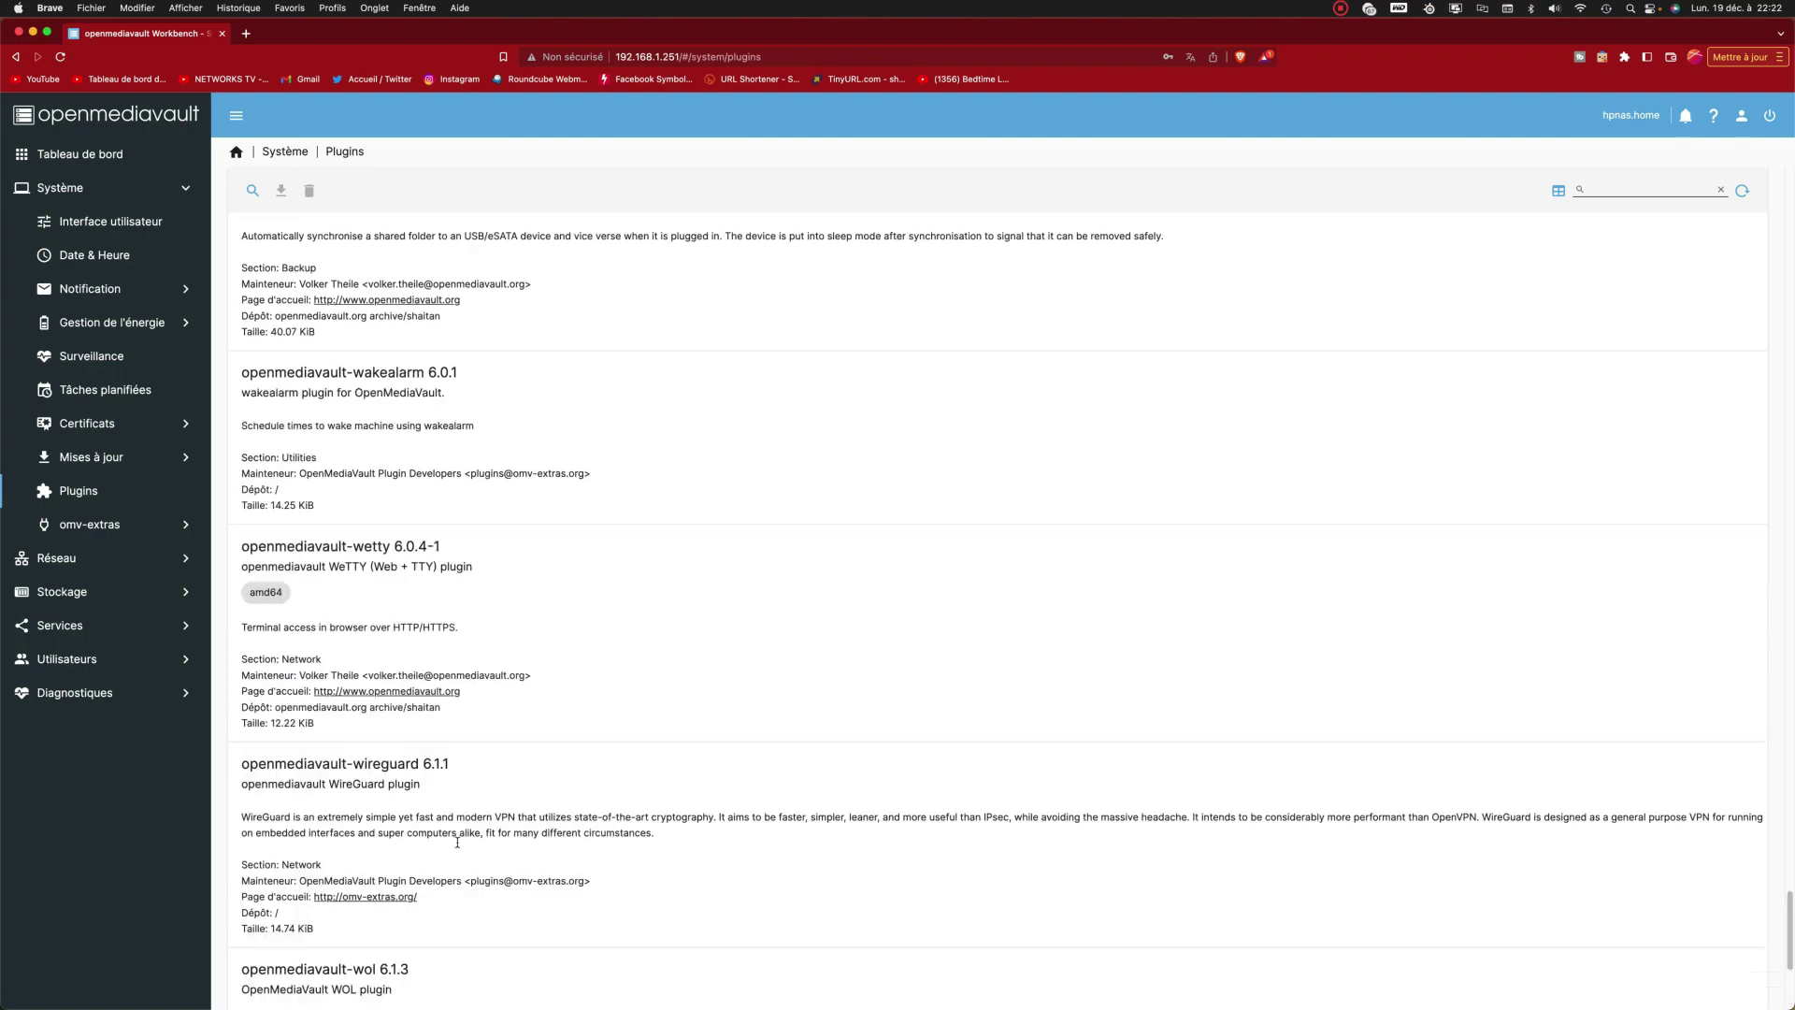
{"action": "scroll", "coordinate": [457, 835], "scroll_direction": "up", "scroll_amount": 10}
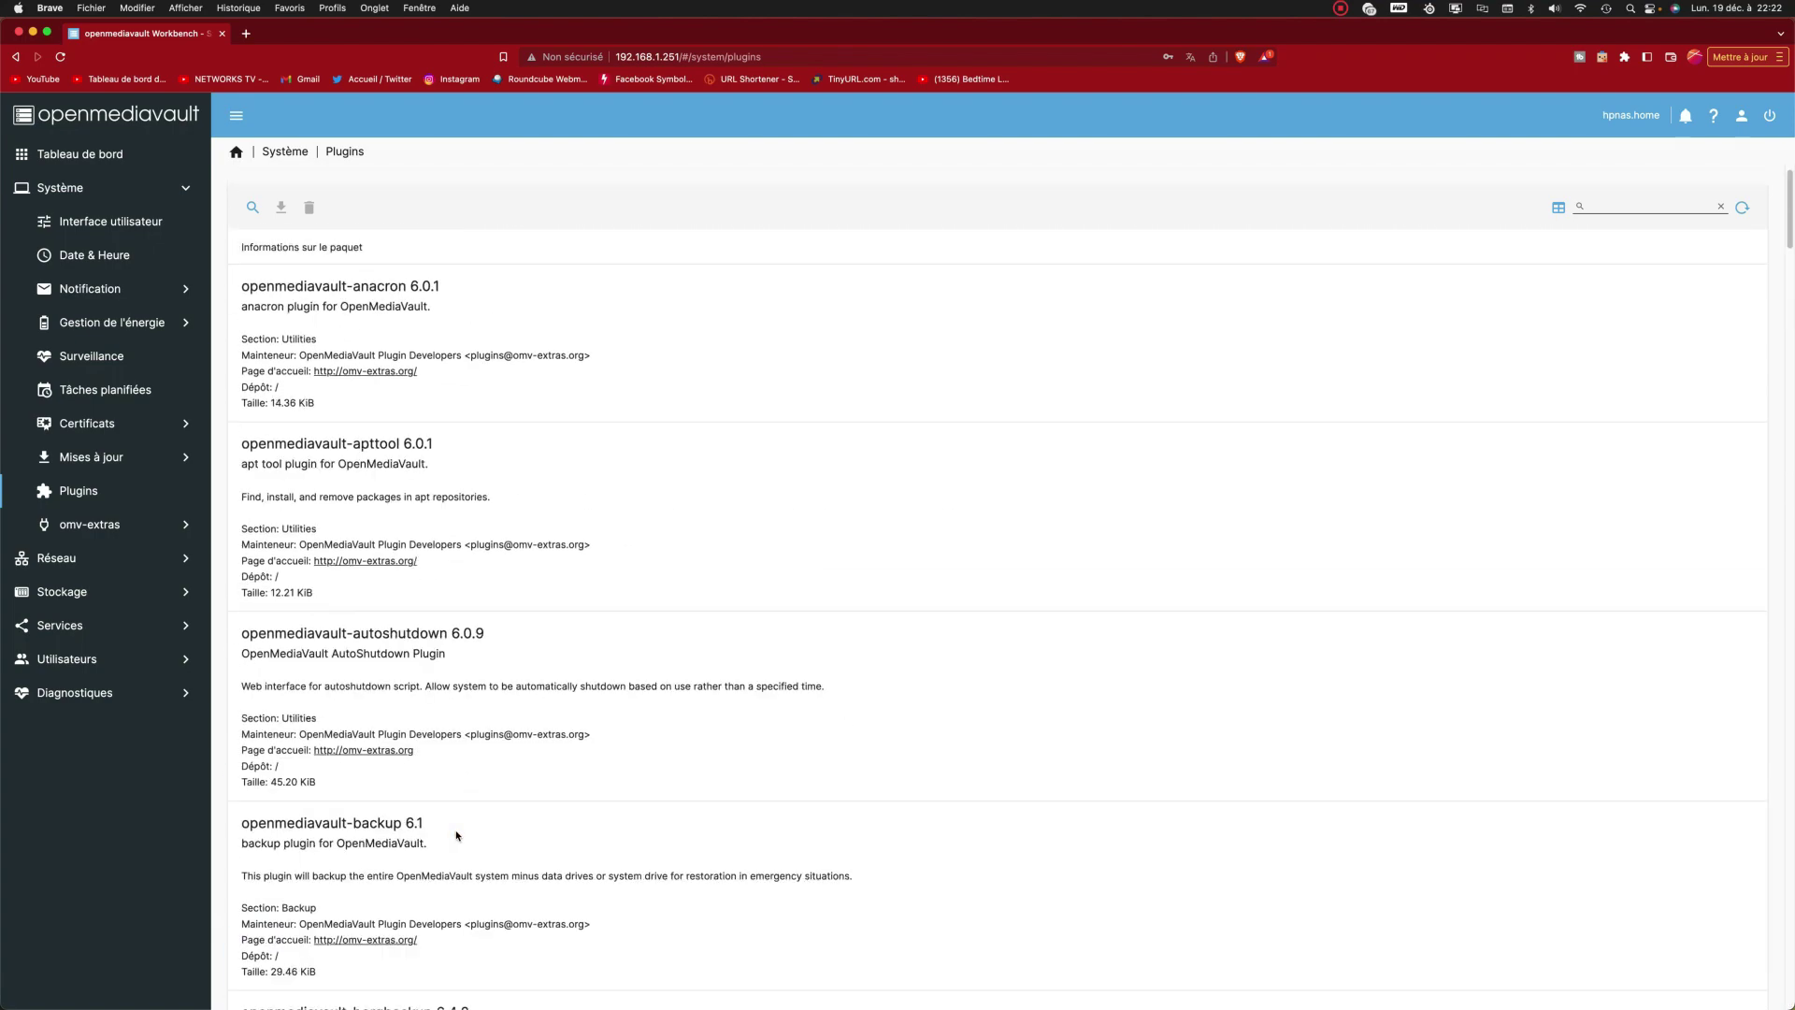
{"action": "left_click", "coordinate": [582, 756]}
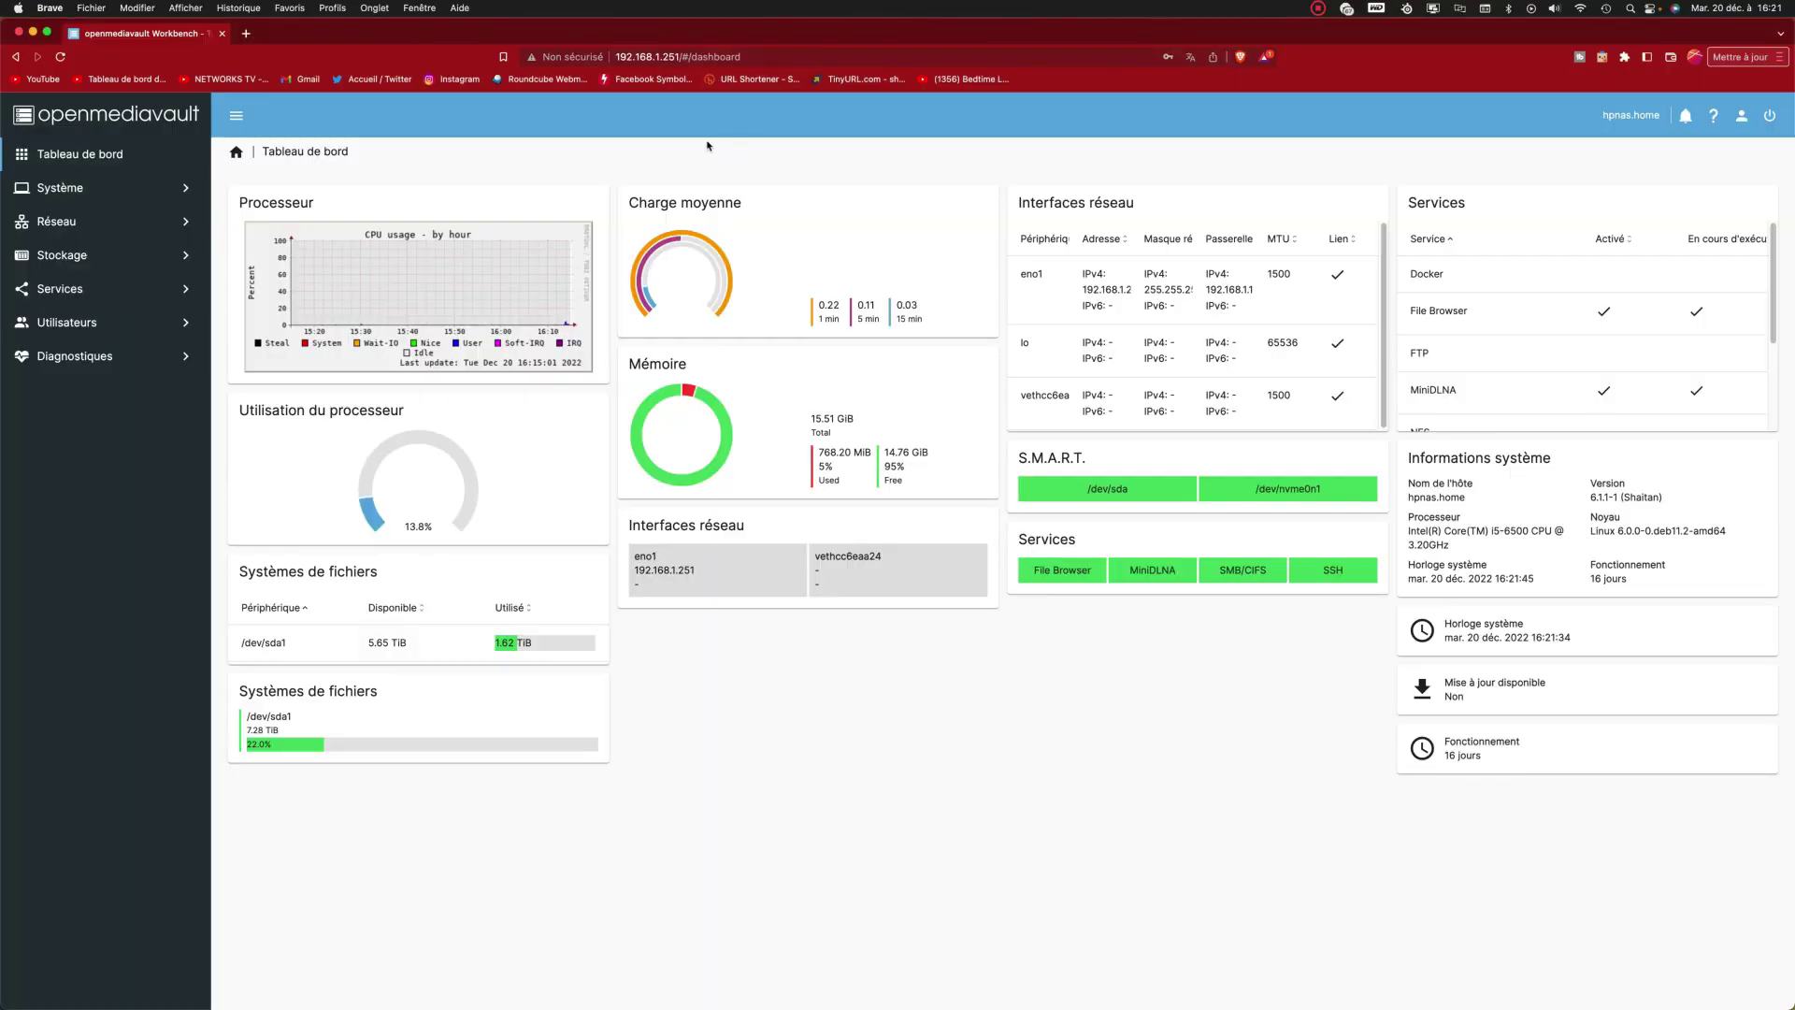
Step: Install Docker from Système > omv-extras > Docker and confirm it shows Installed and running
{"action": "left_click", "coordinate": [145, 178]}
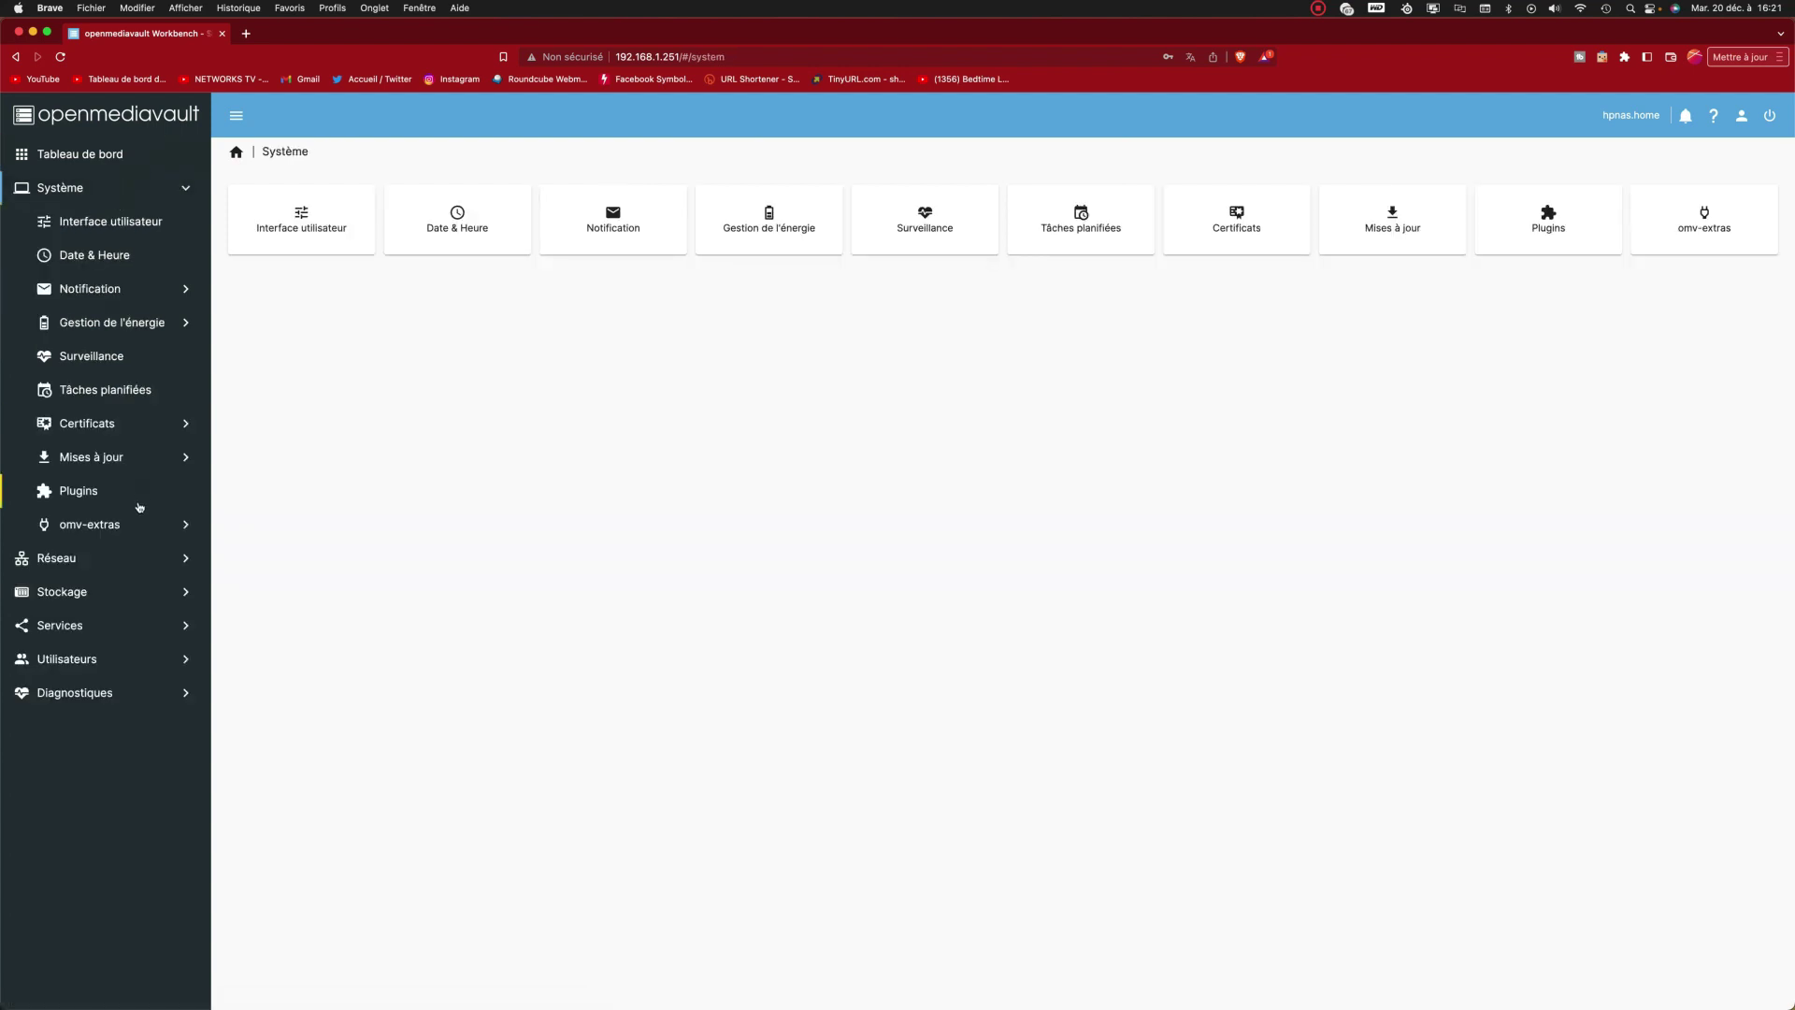
{"action": "left_click", "coordinate": [141, 527]}
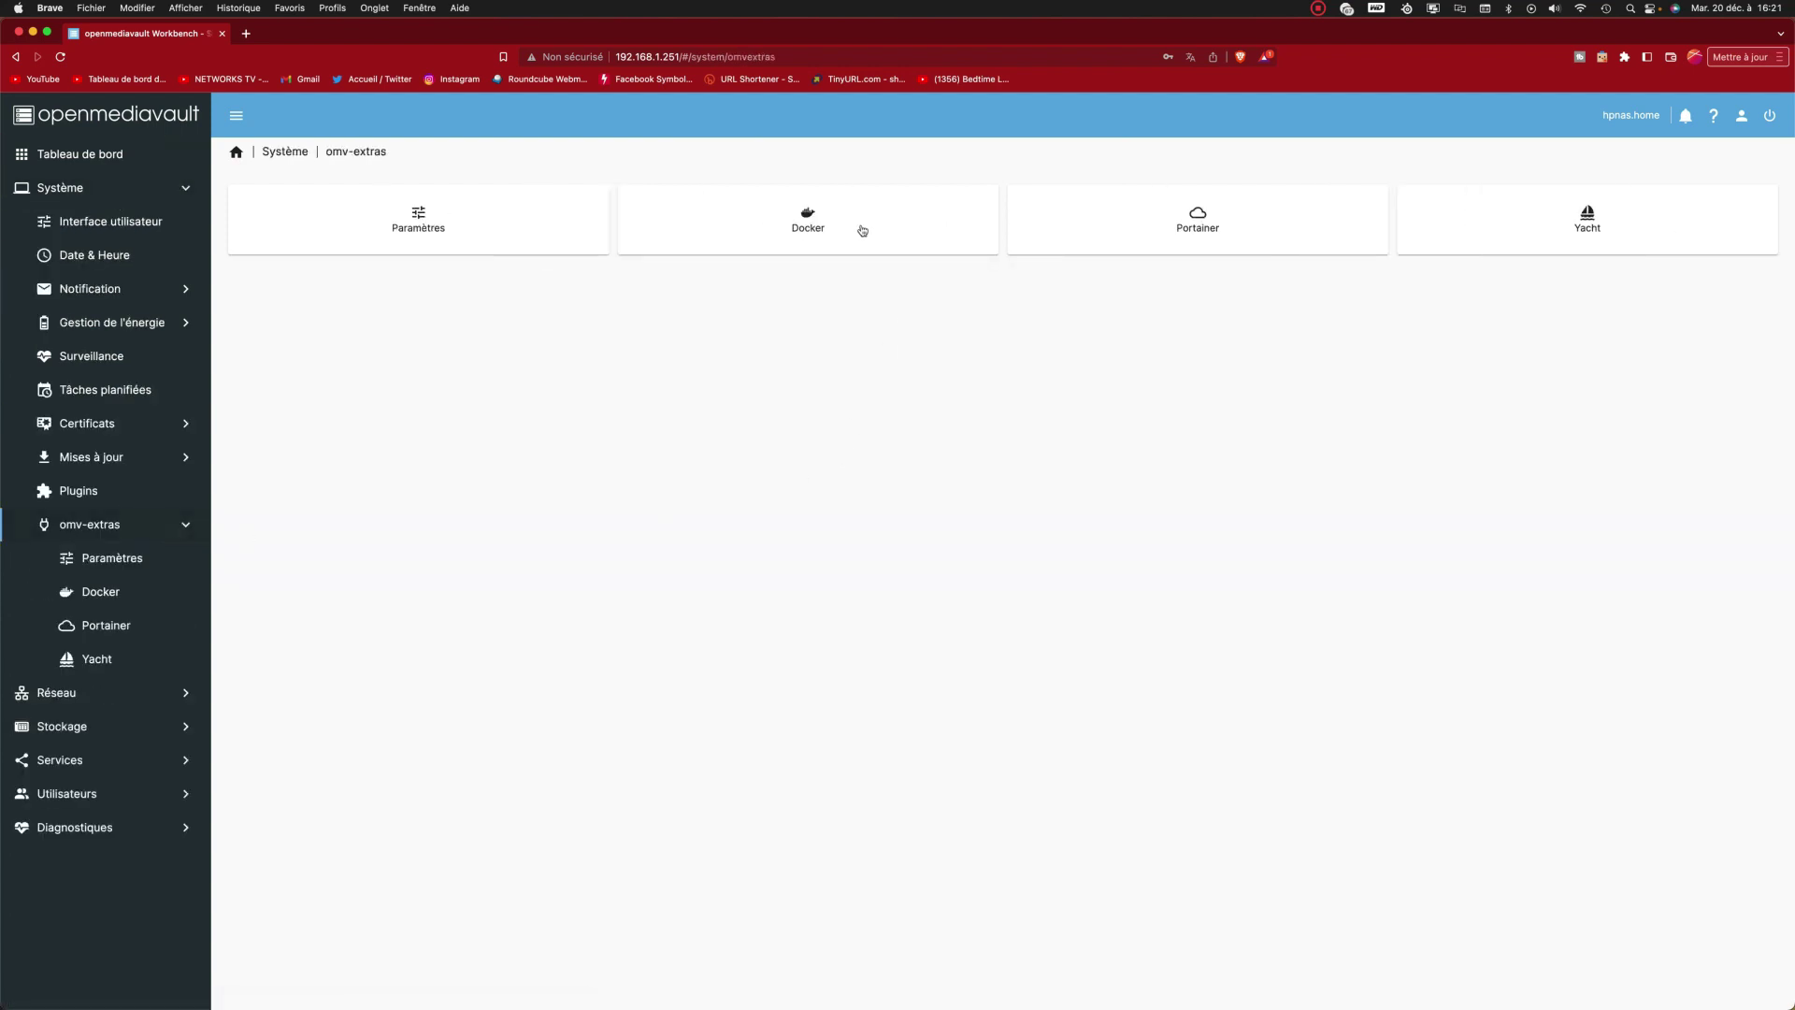
{"action": "left_click", "coordinate": [791, 228]}
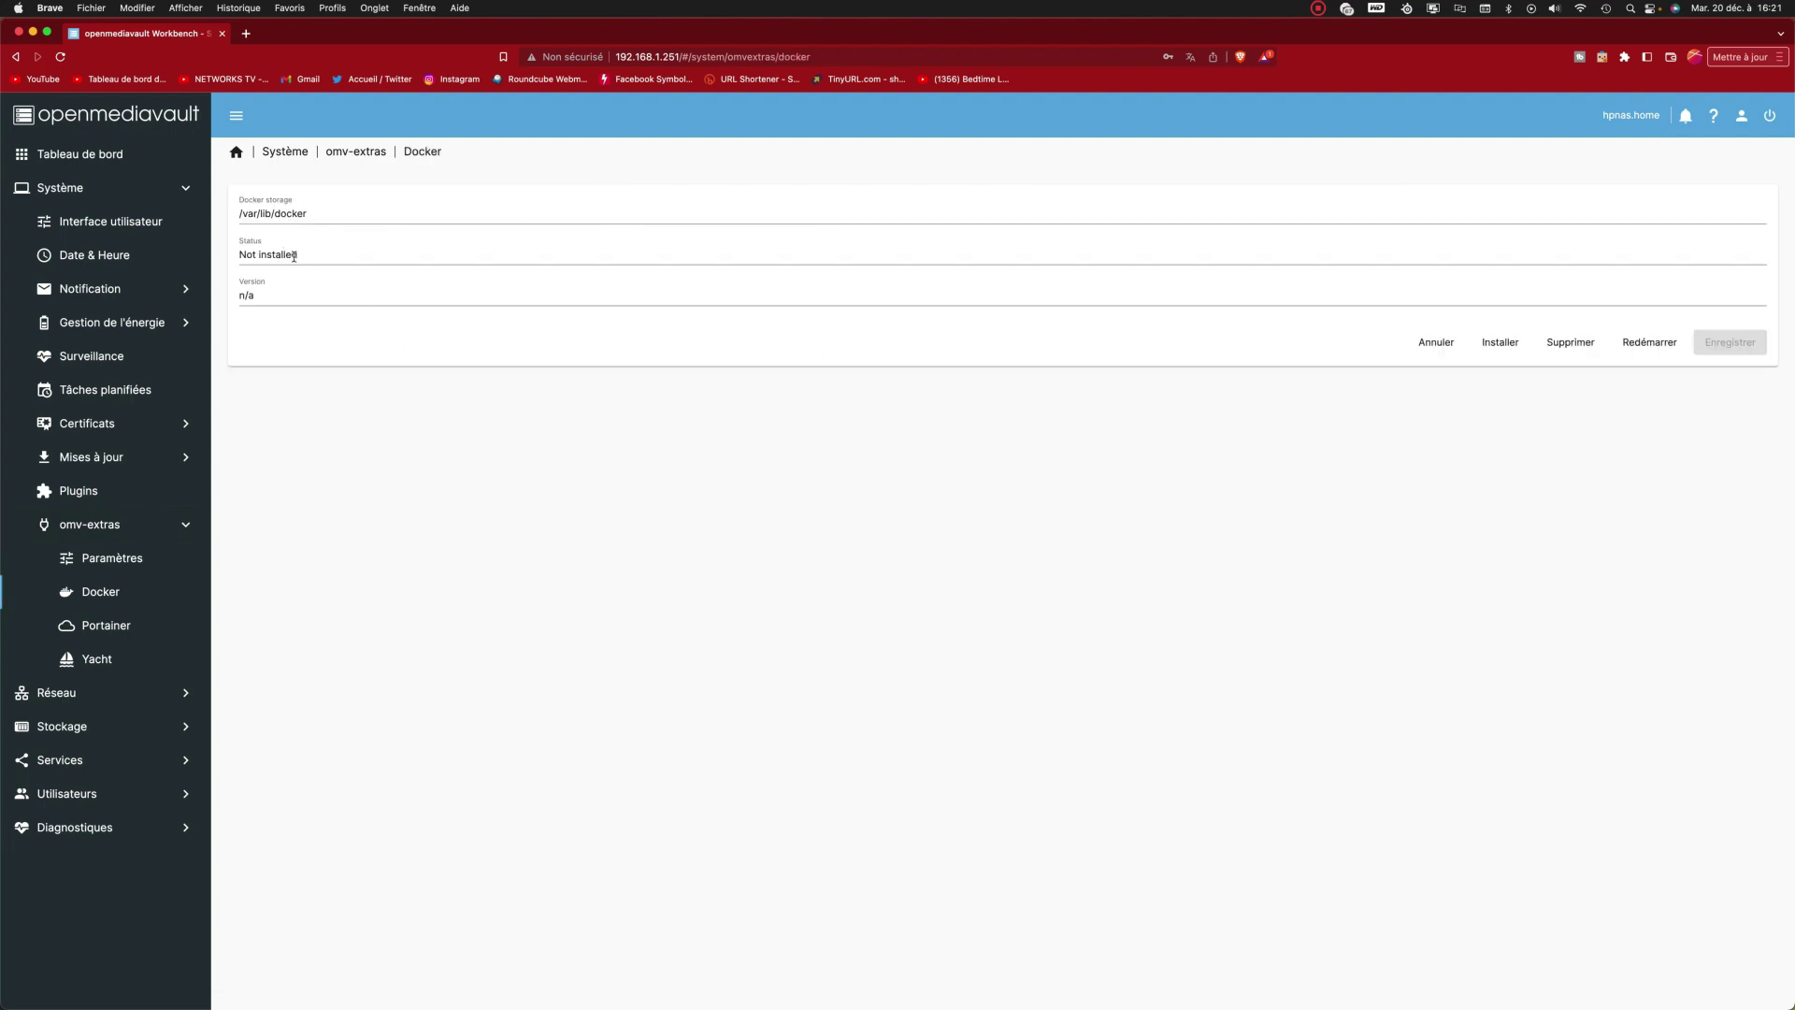
{"action": "left_click", "coordinate": [1499, 342]}
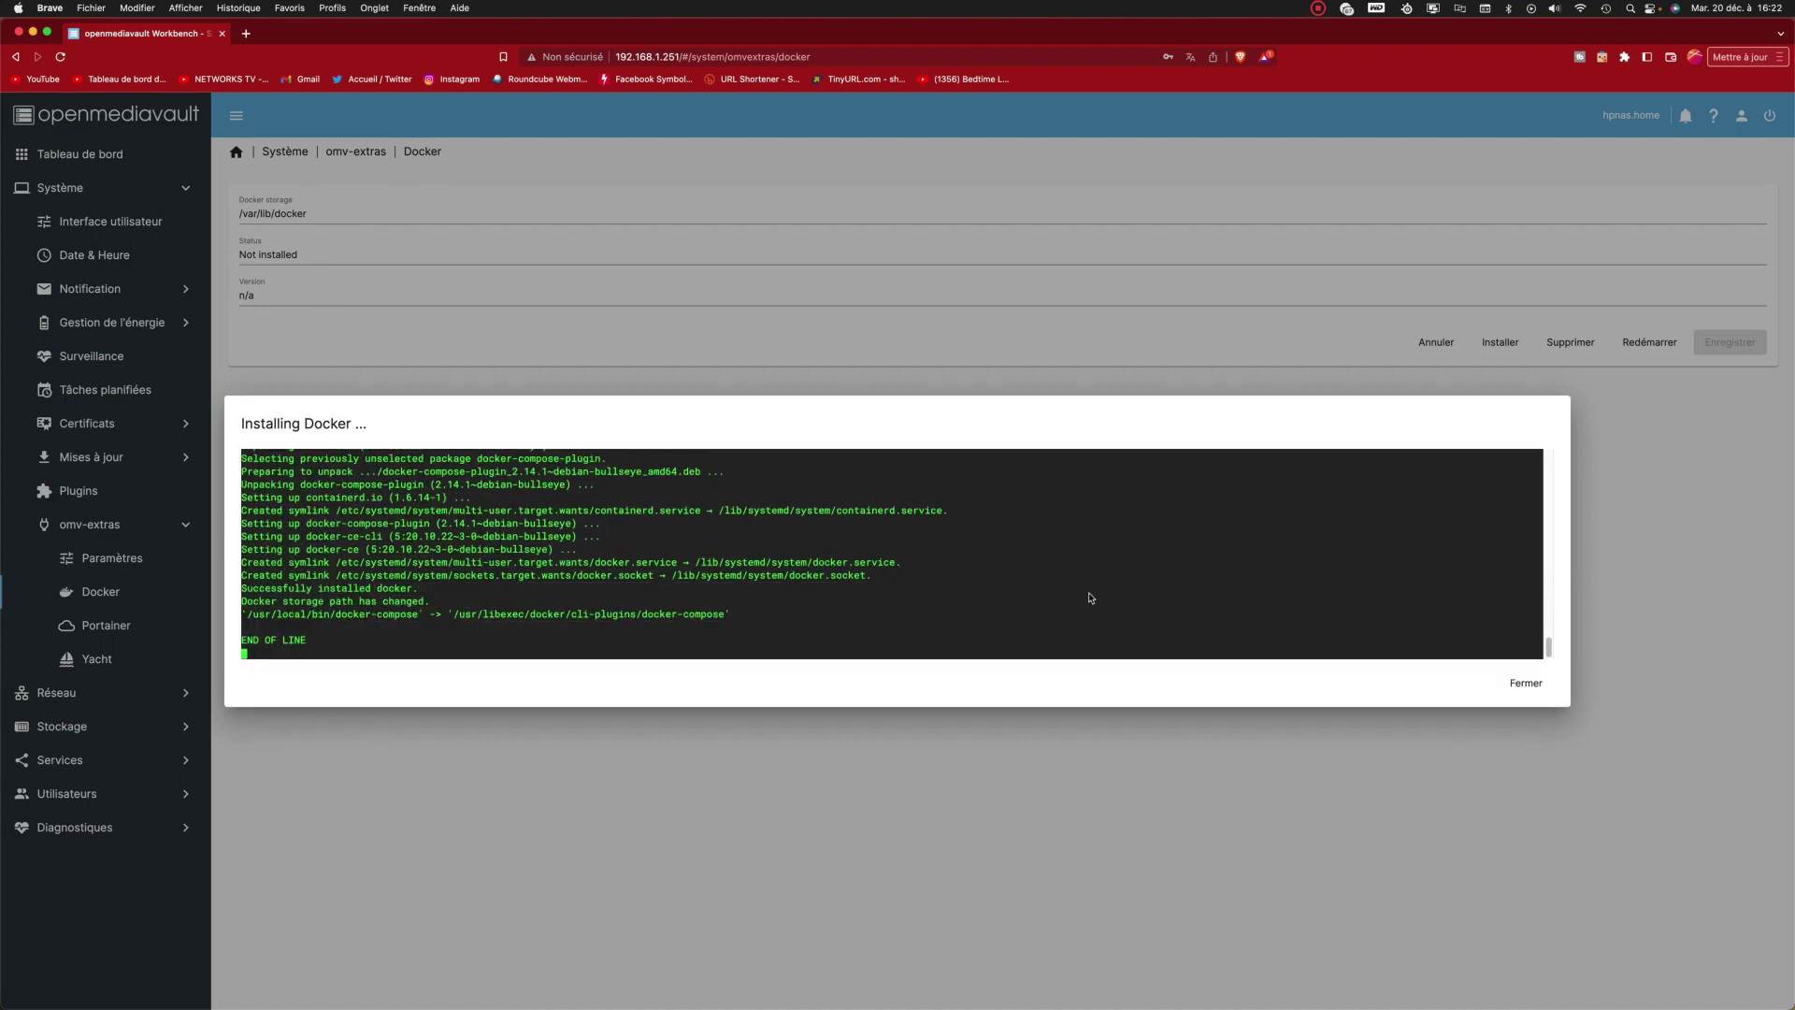
{"action": "left_click", "coordinate": [1526, 683]}
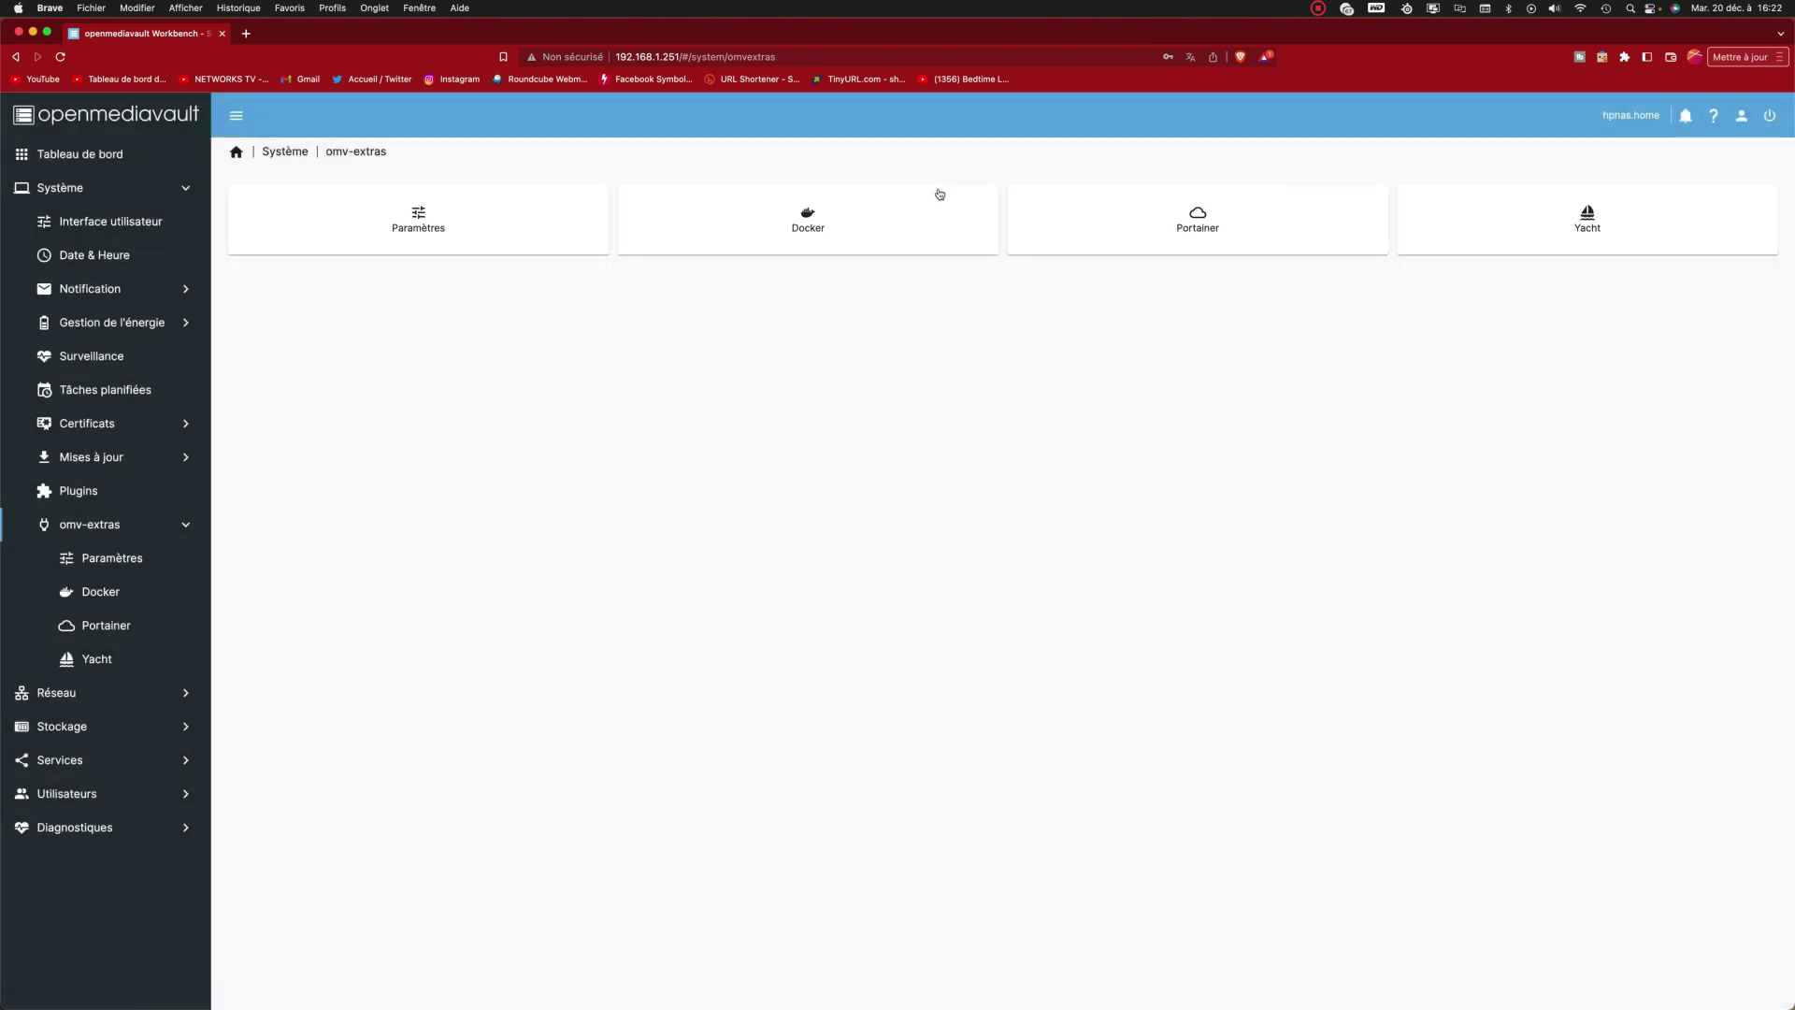
{"action": "left_click", "coordinate": [875, 215]}
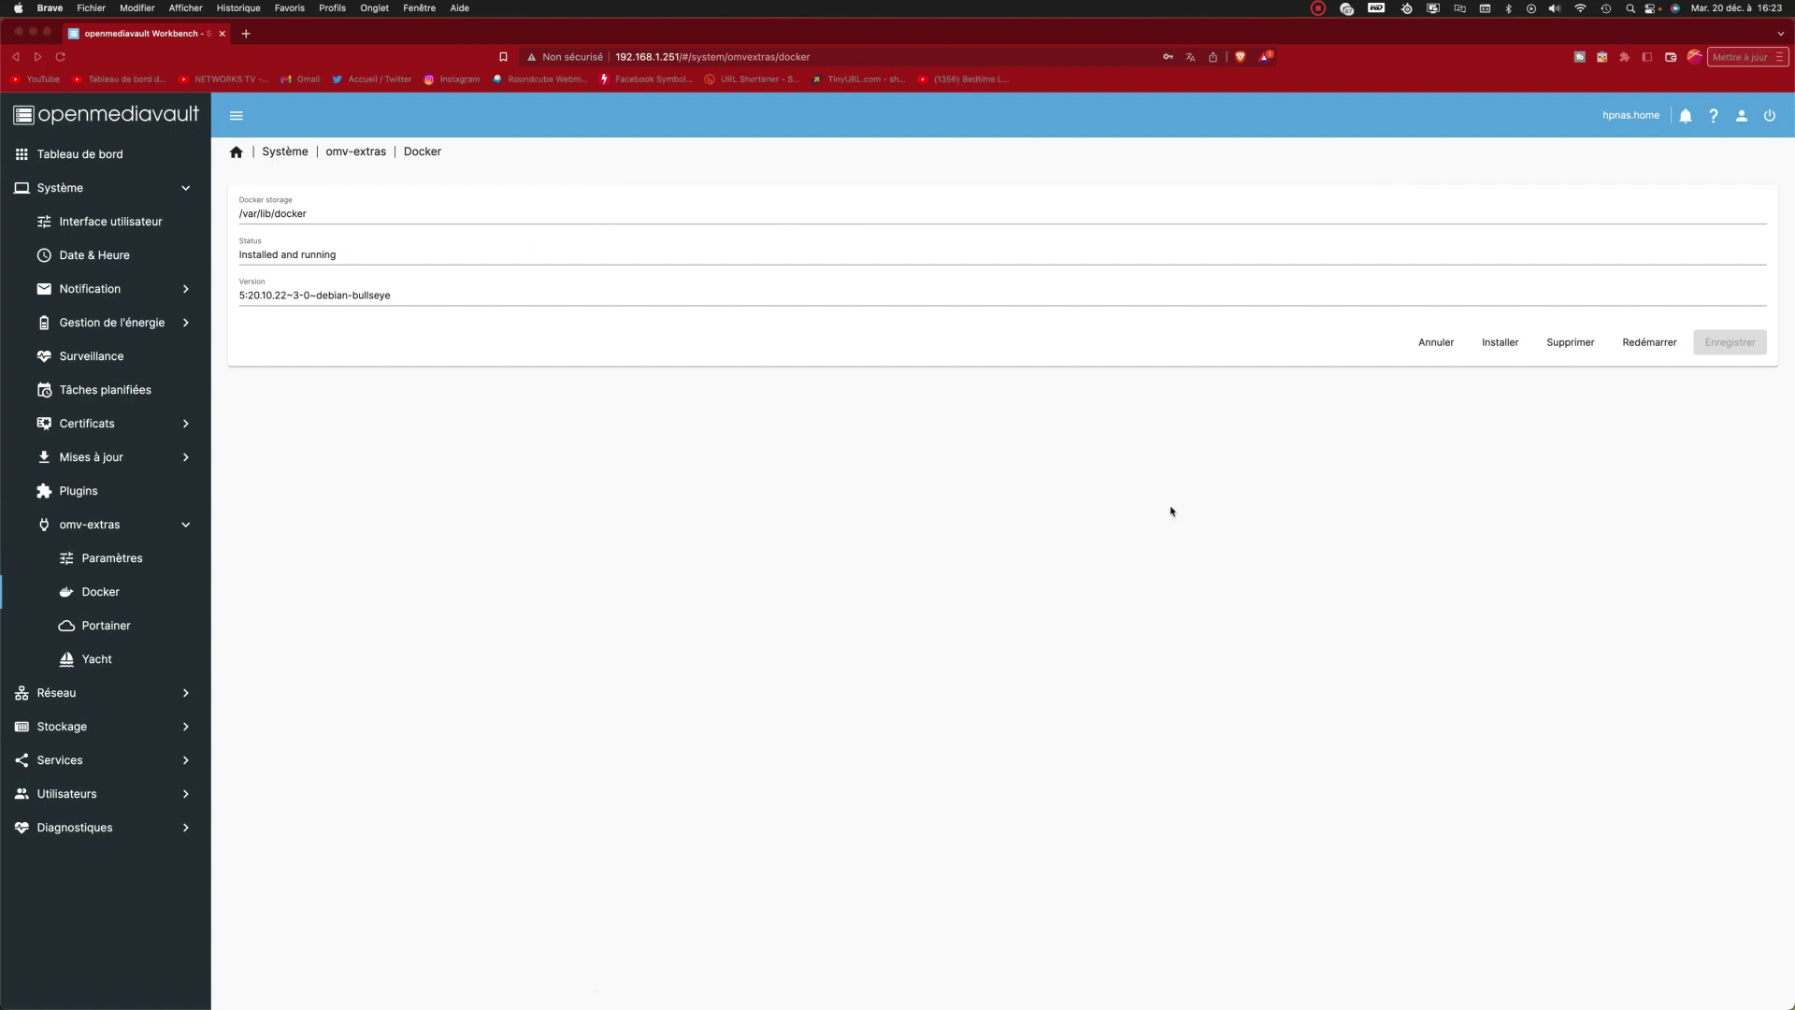
{"action": "left_click", "coordinate": [1107, 509]}
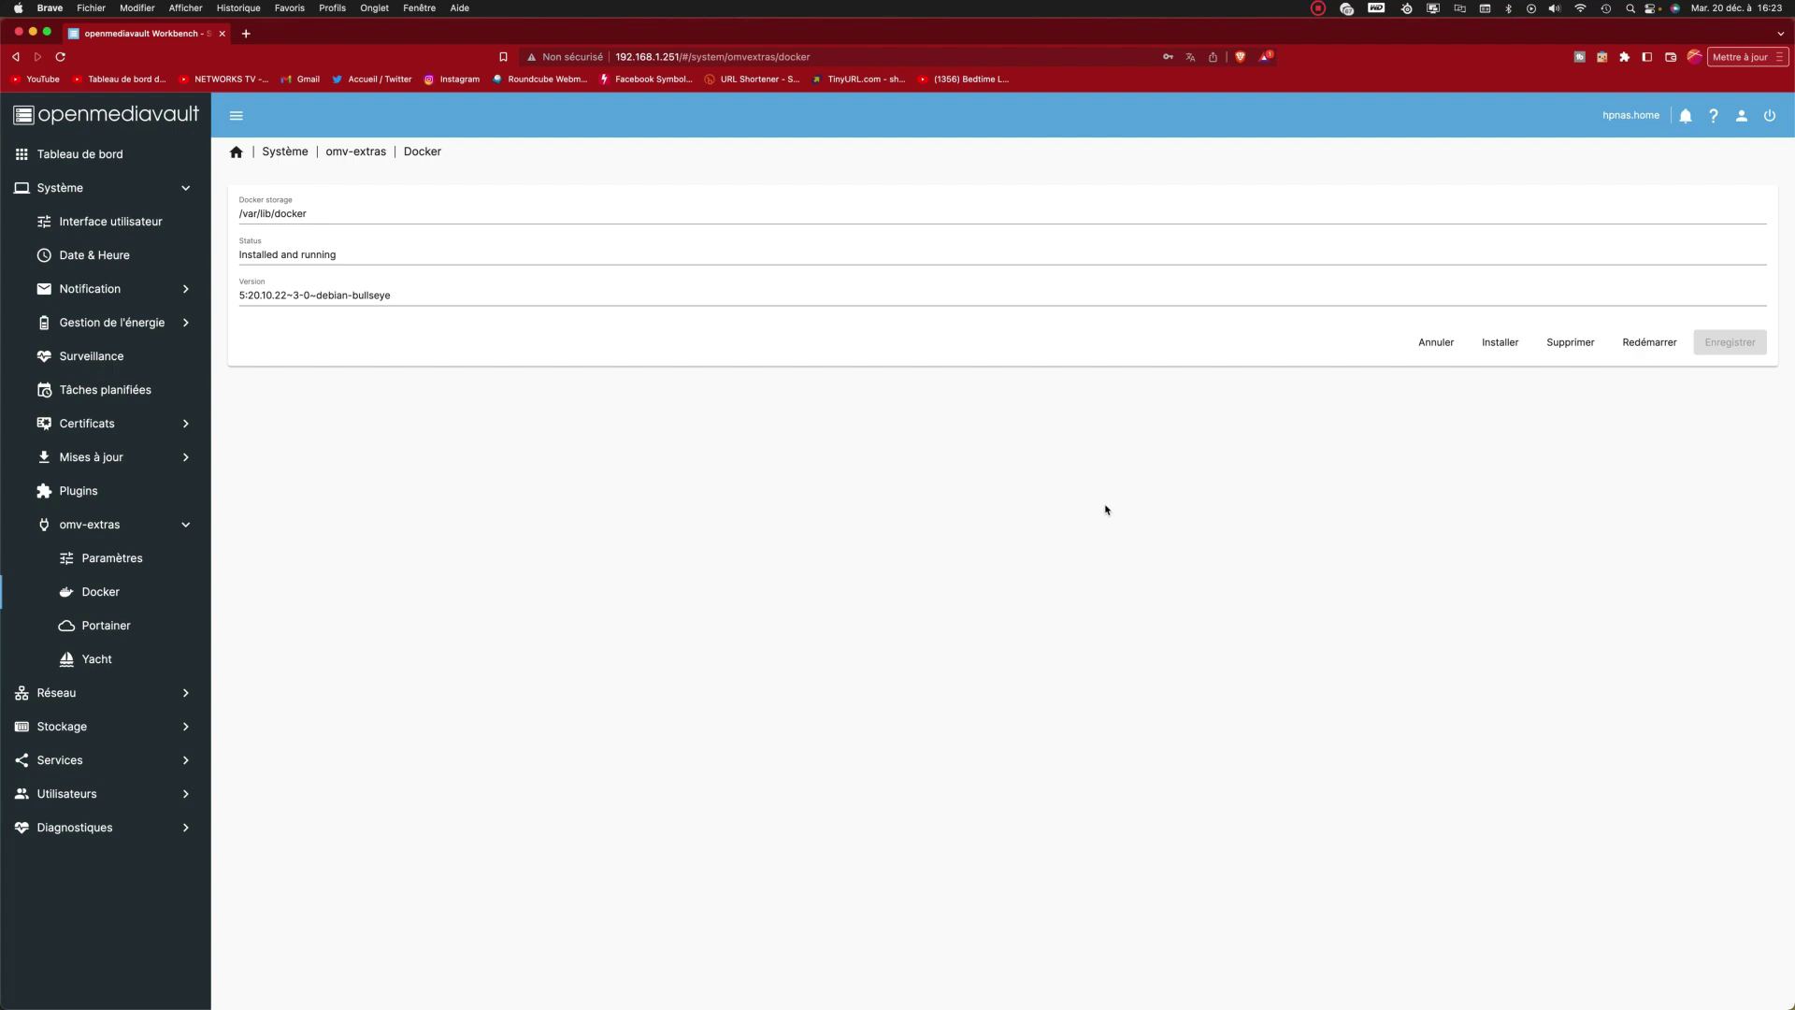
Step: Install the Portainer container from omv-extras and open its web interface on port 9000
{"action": "left_click", "coordinate": [364, 154]}
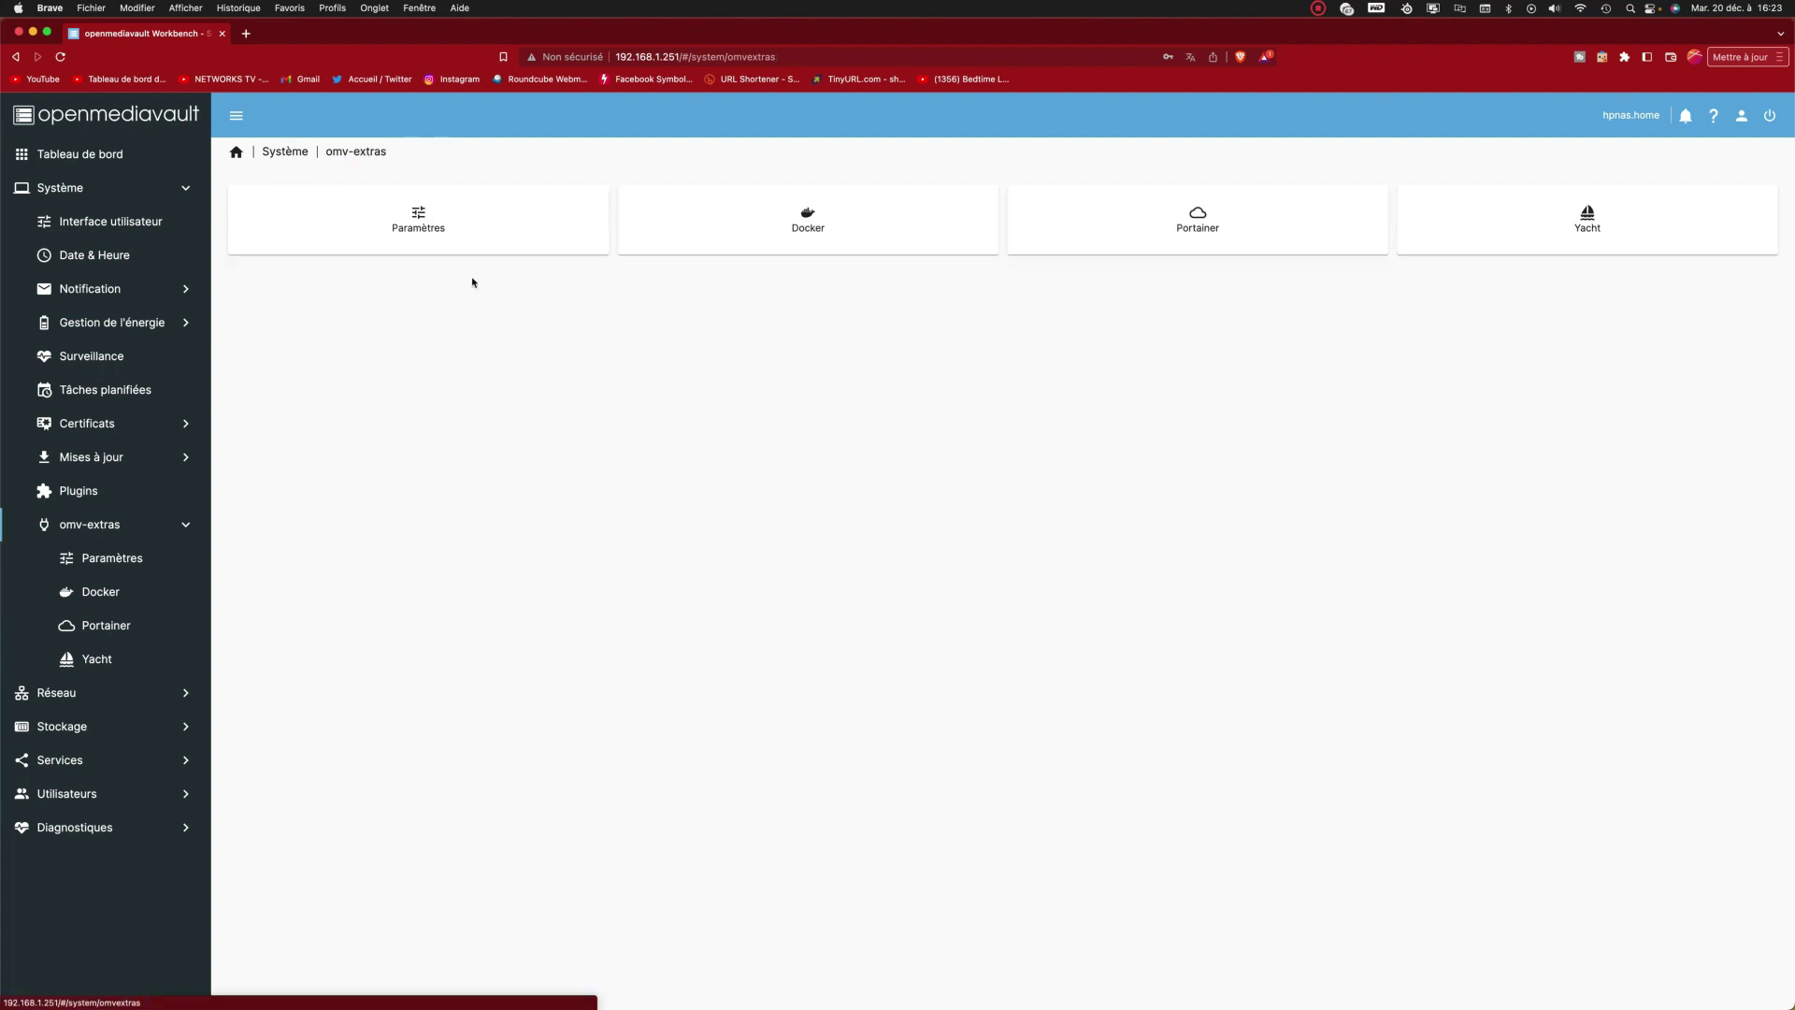
{"action": "left_click", "coordinate": [1154, 241]}
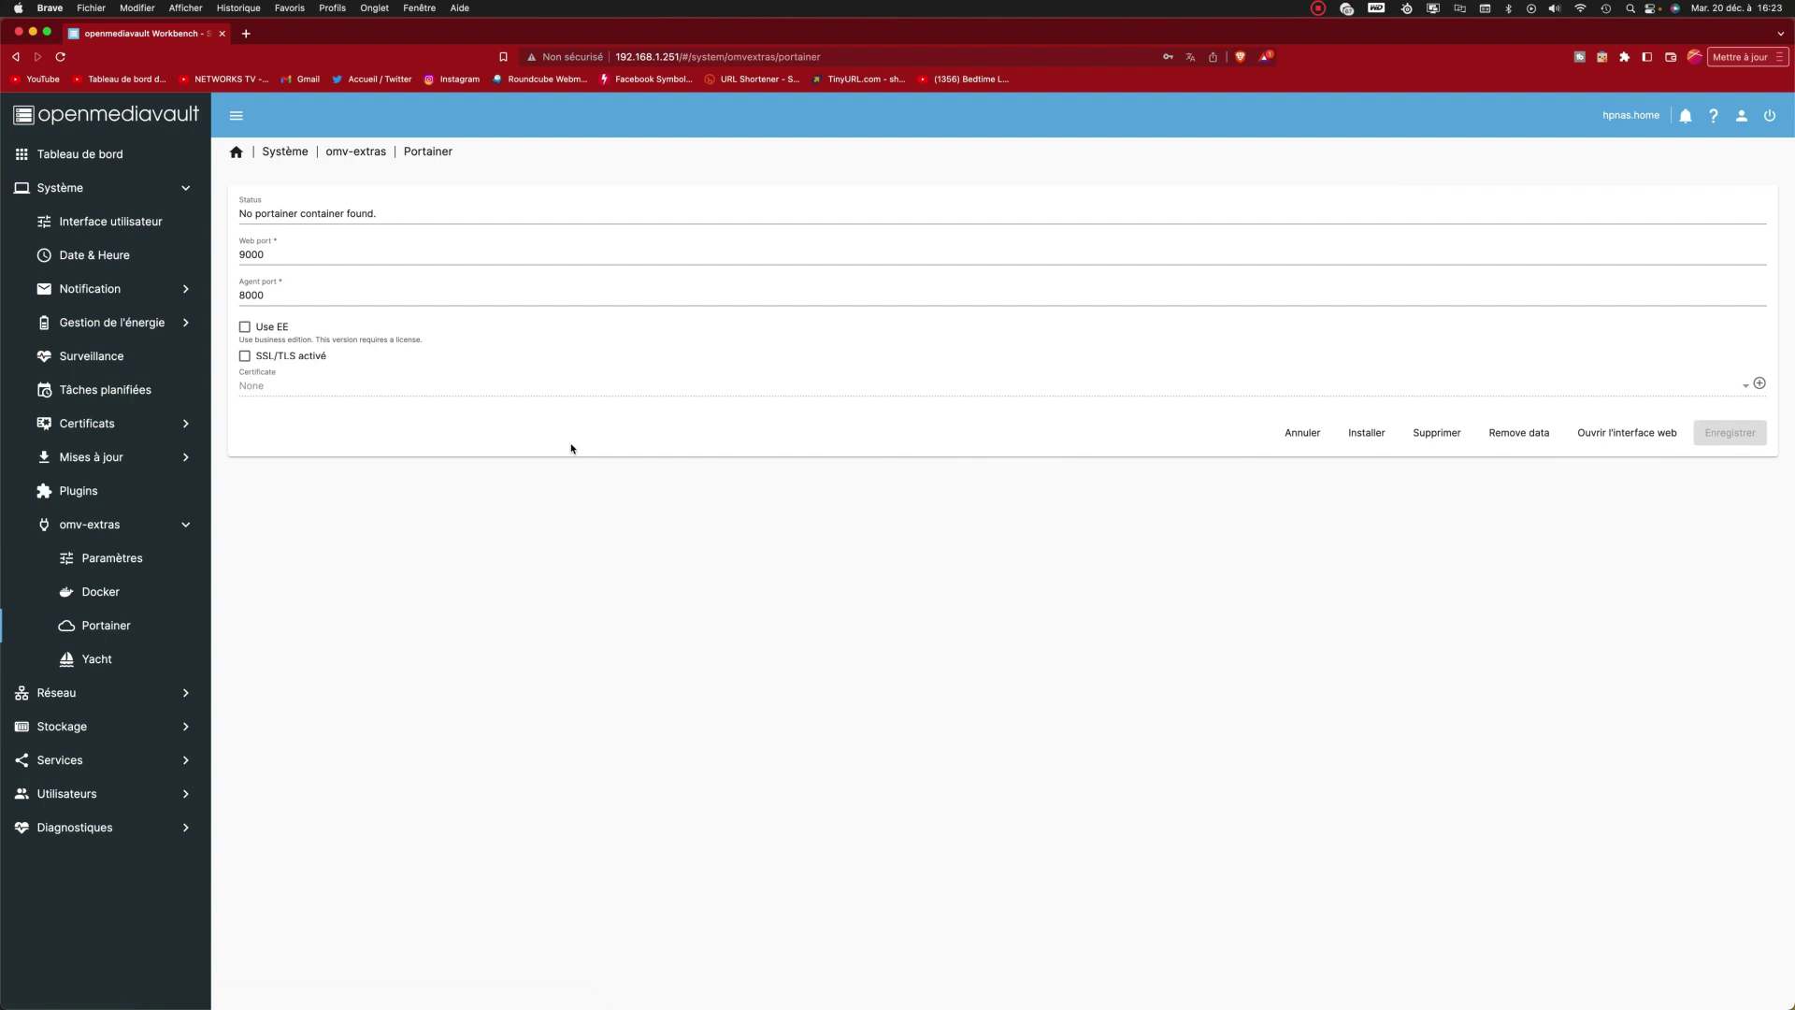
{"action": "left_click", "coordinate": [1367, 435]}
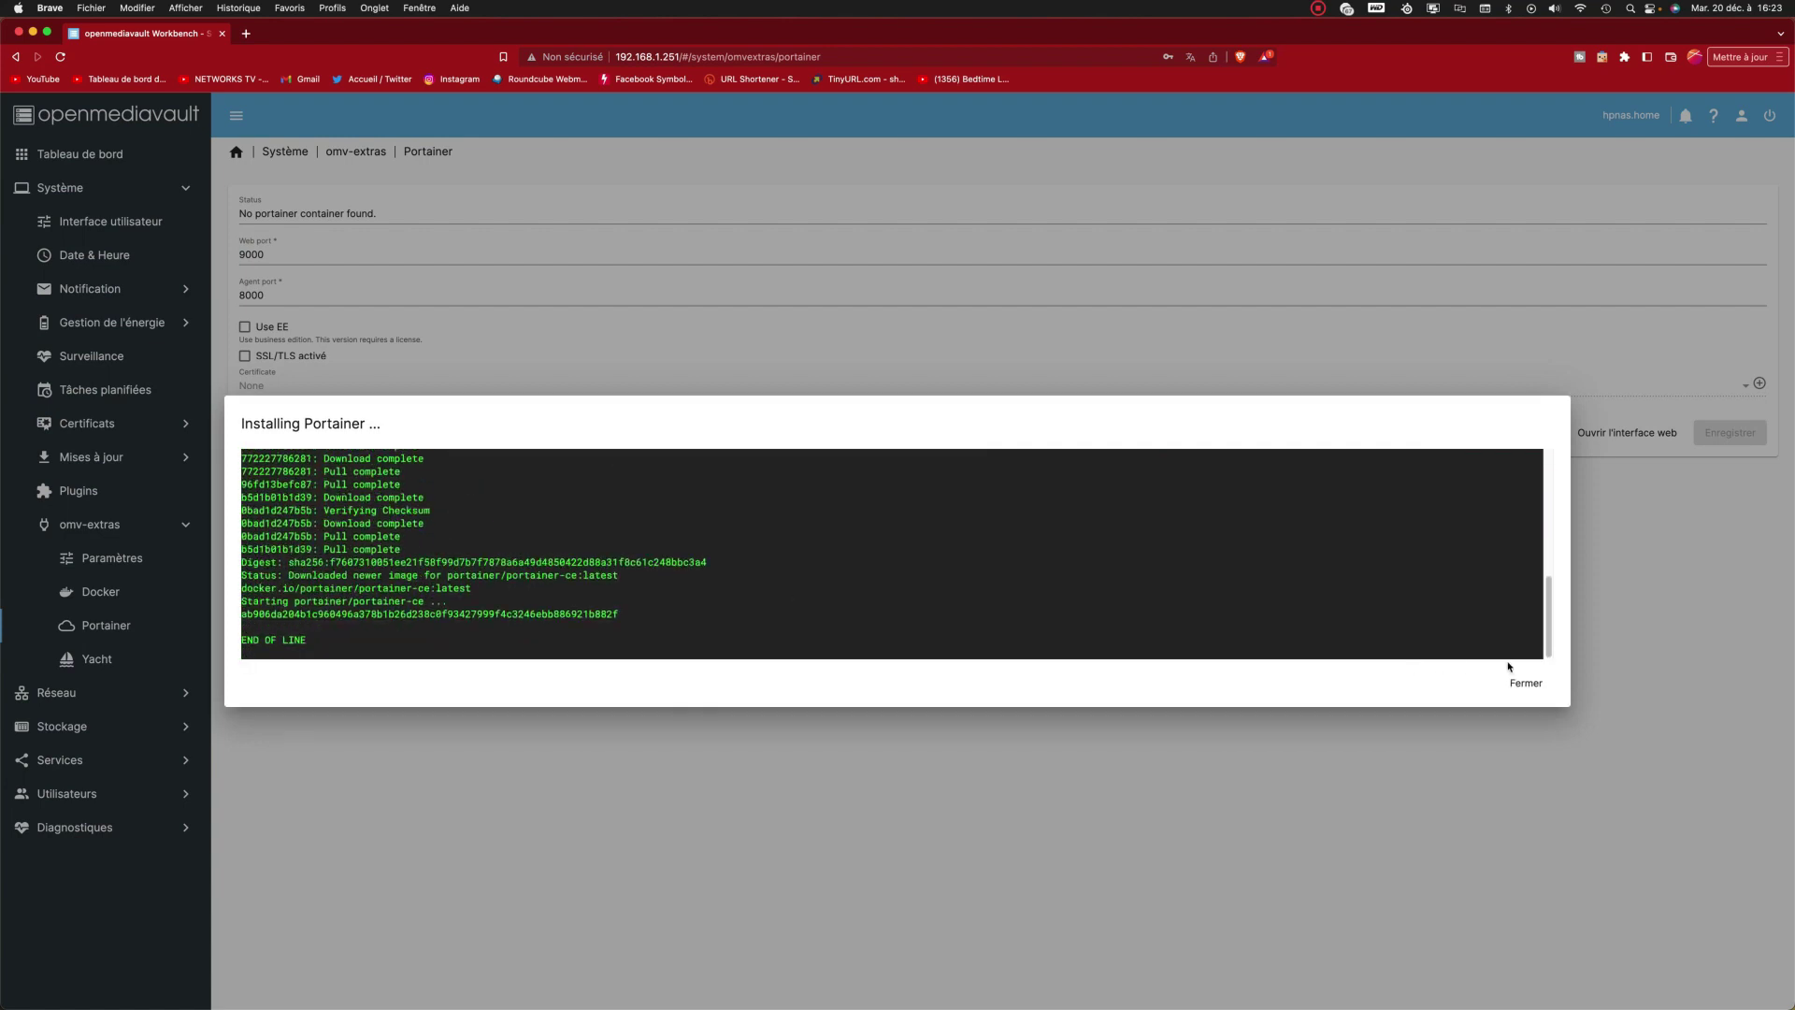
{"action": "left_click", "coordinate": [1526, 683]}
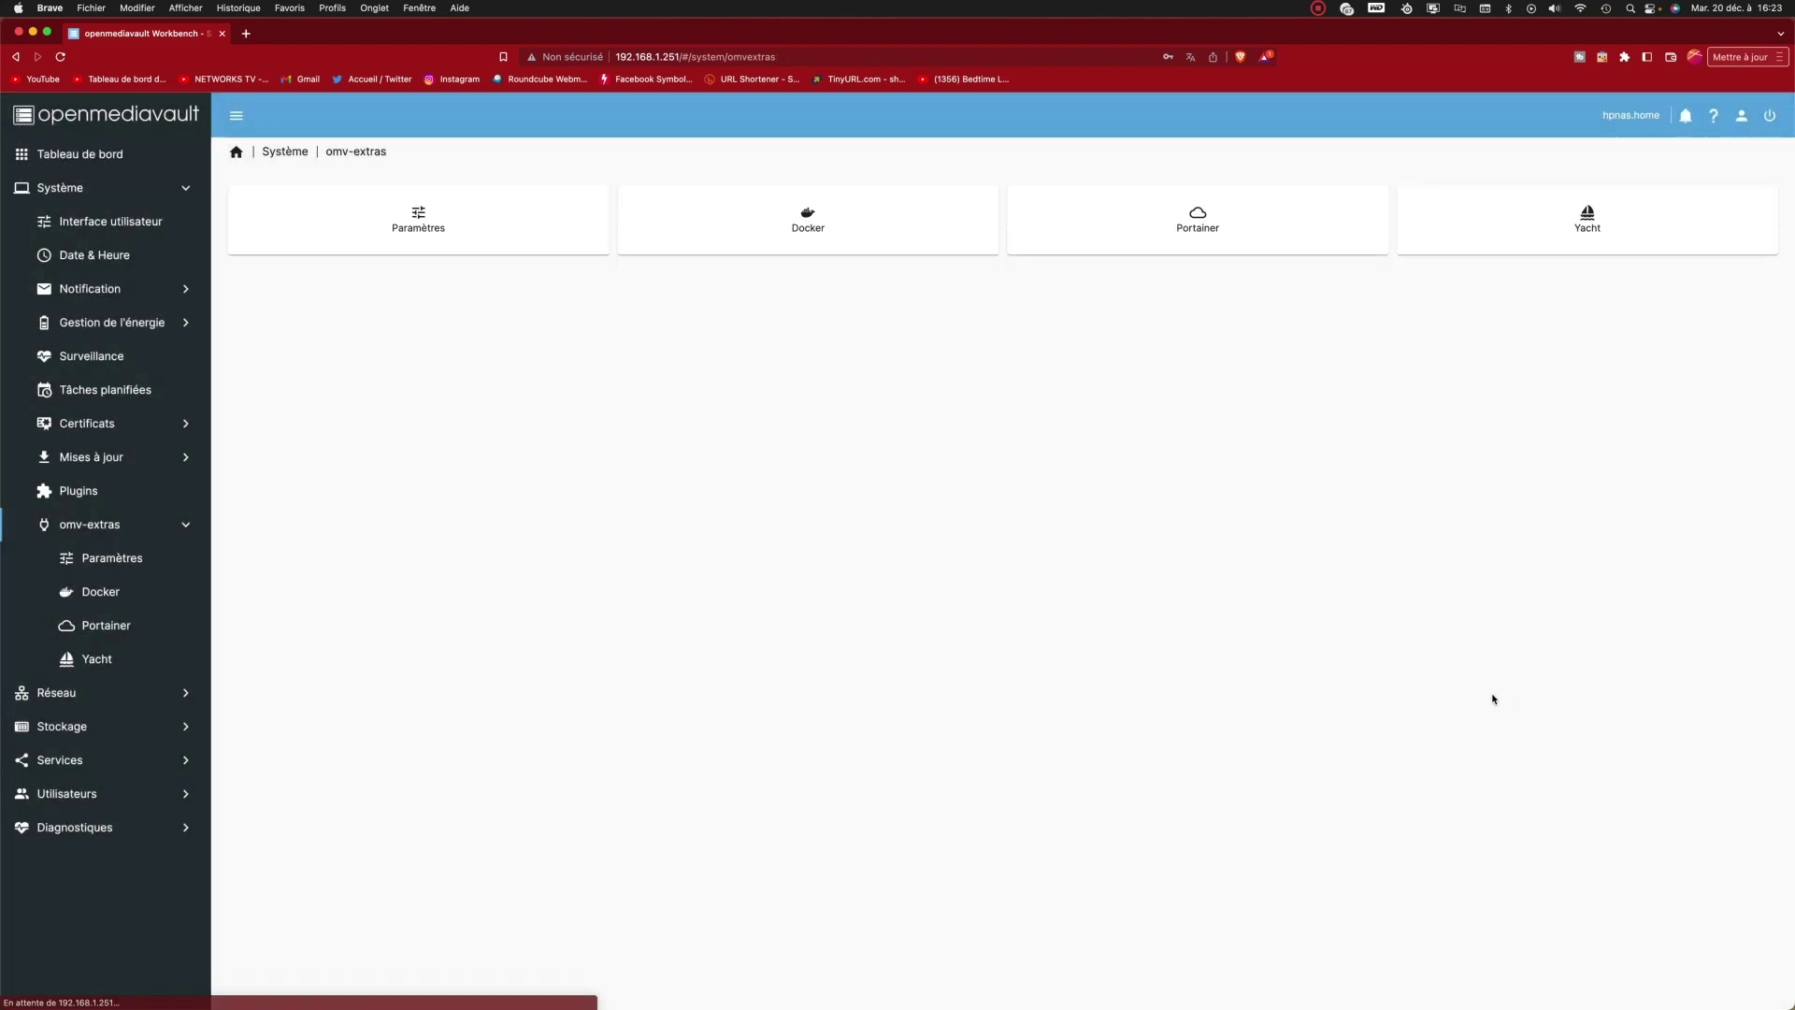
{"action": "left_click", "coordinate": [1220, 208]}
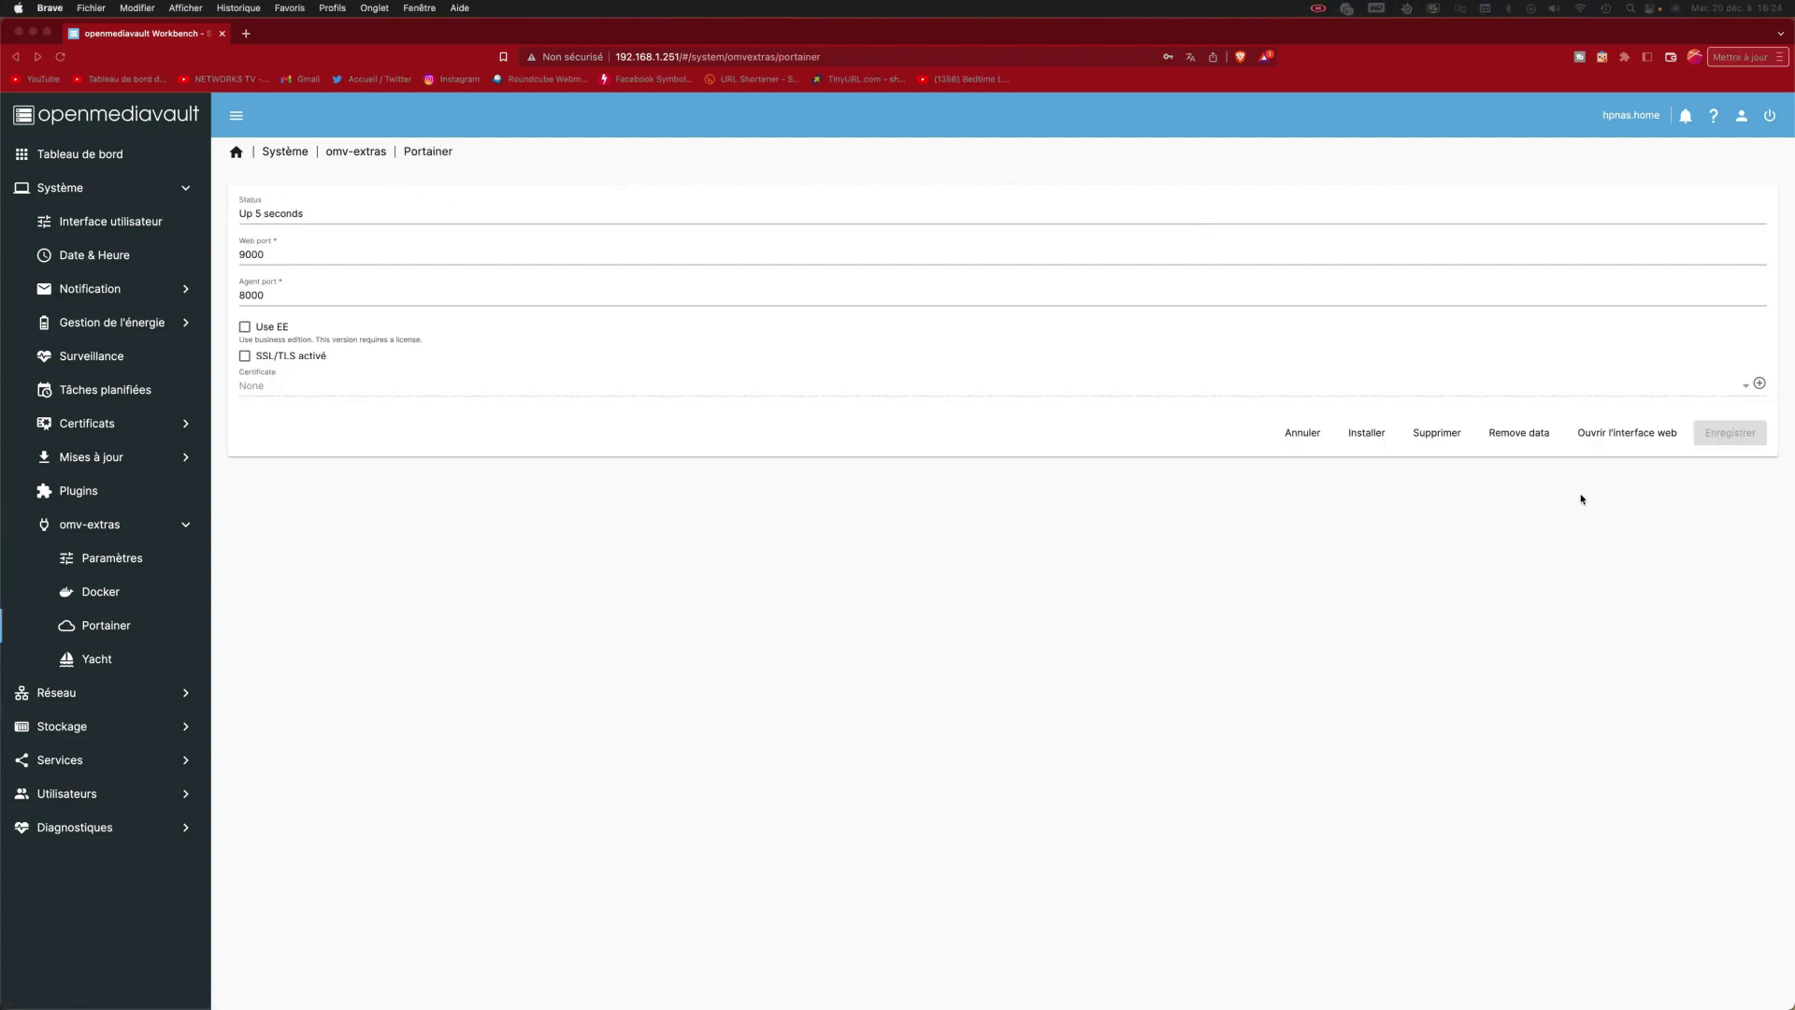
{"action": "left_click", "coordinate": [1621, 435]}
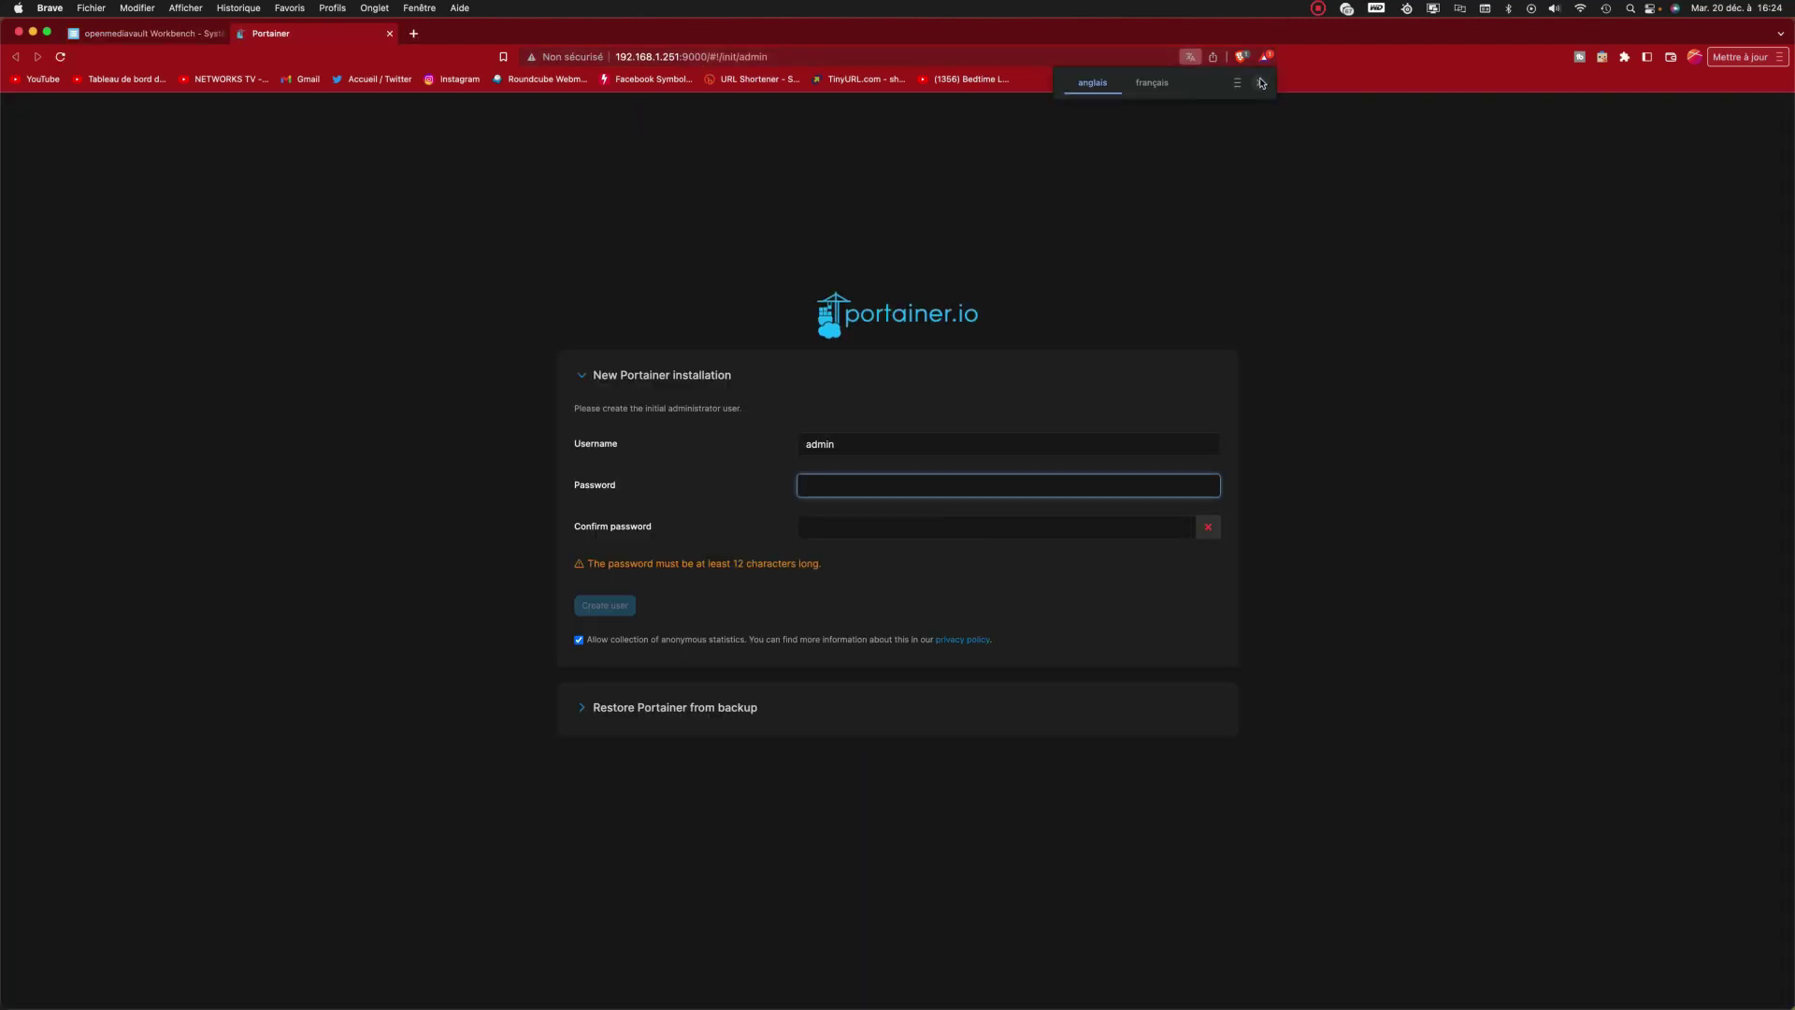
Step: Create Portainer's admin user with a 12-character password and let Brave save it
{"action": "left_click", "coordinate": [1259, 83]}
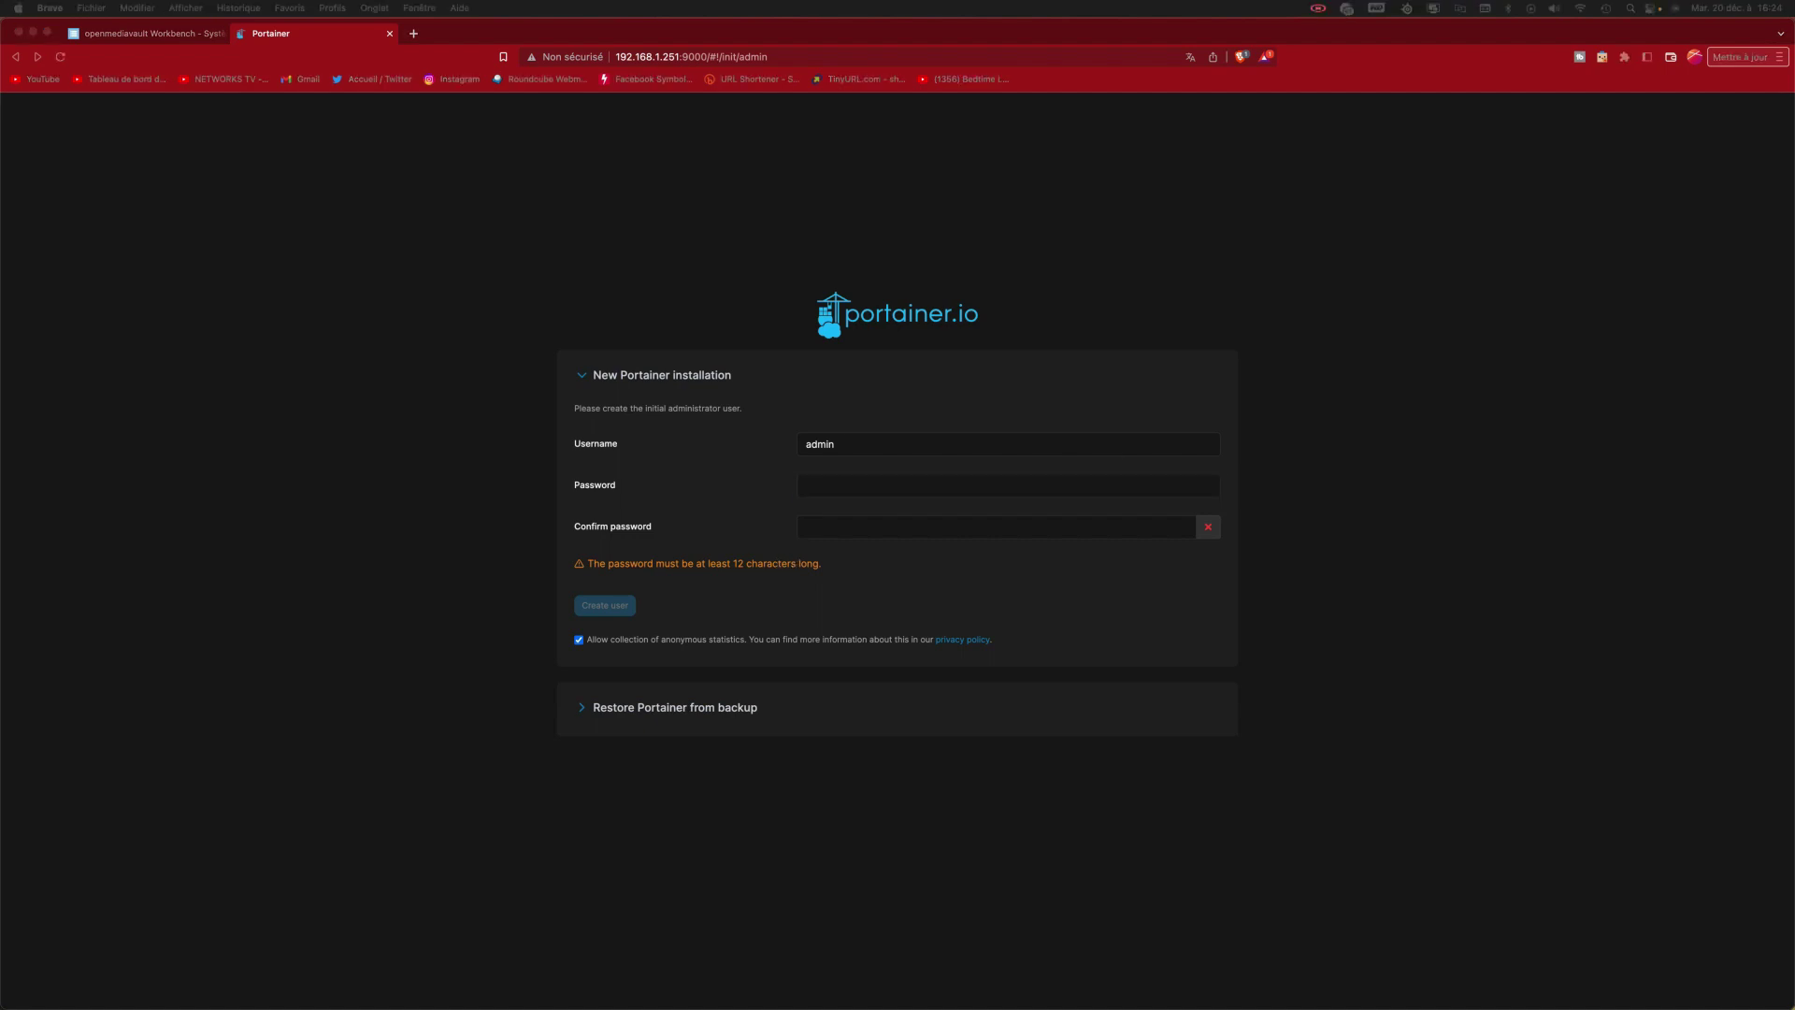
{"action": "left_click", "coordinate": [910, 480]}
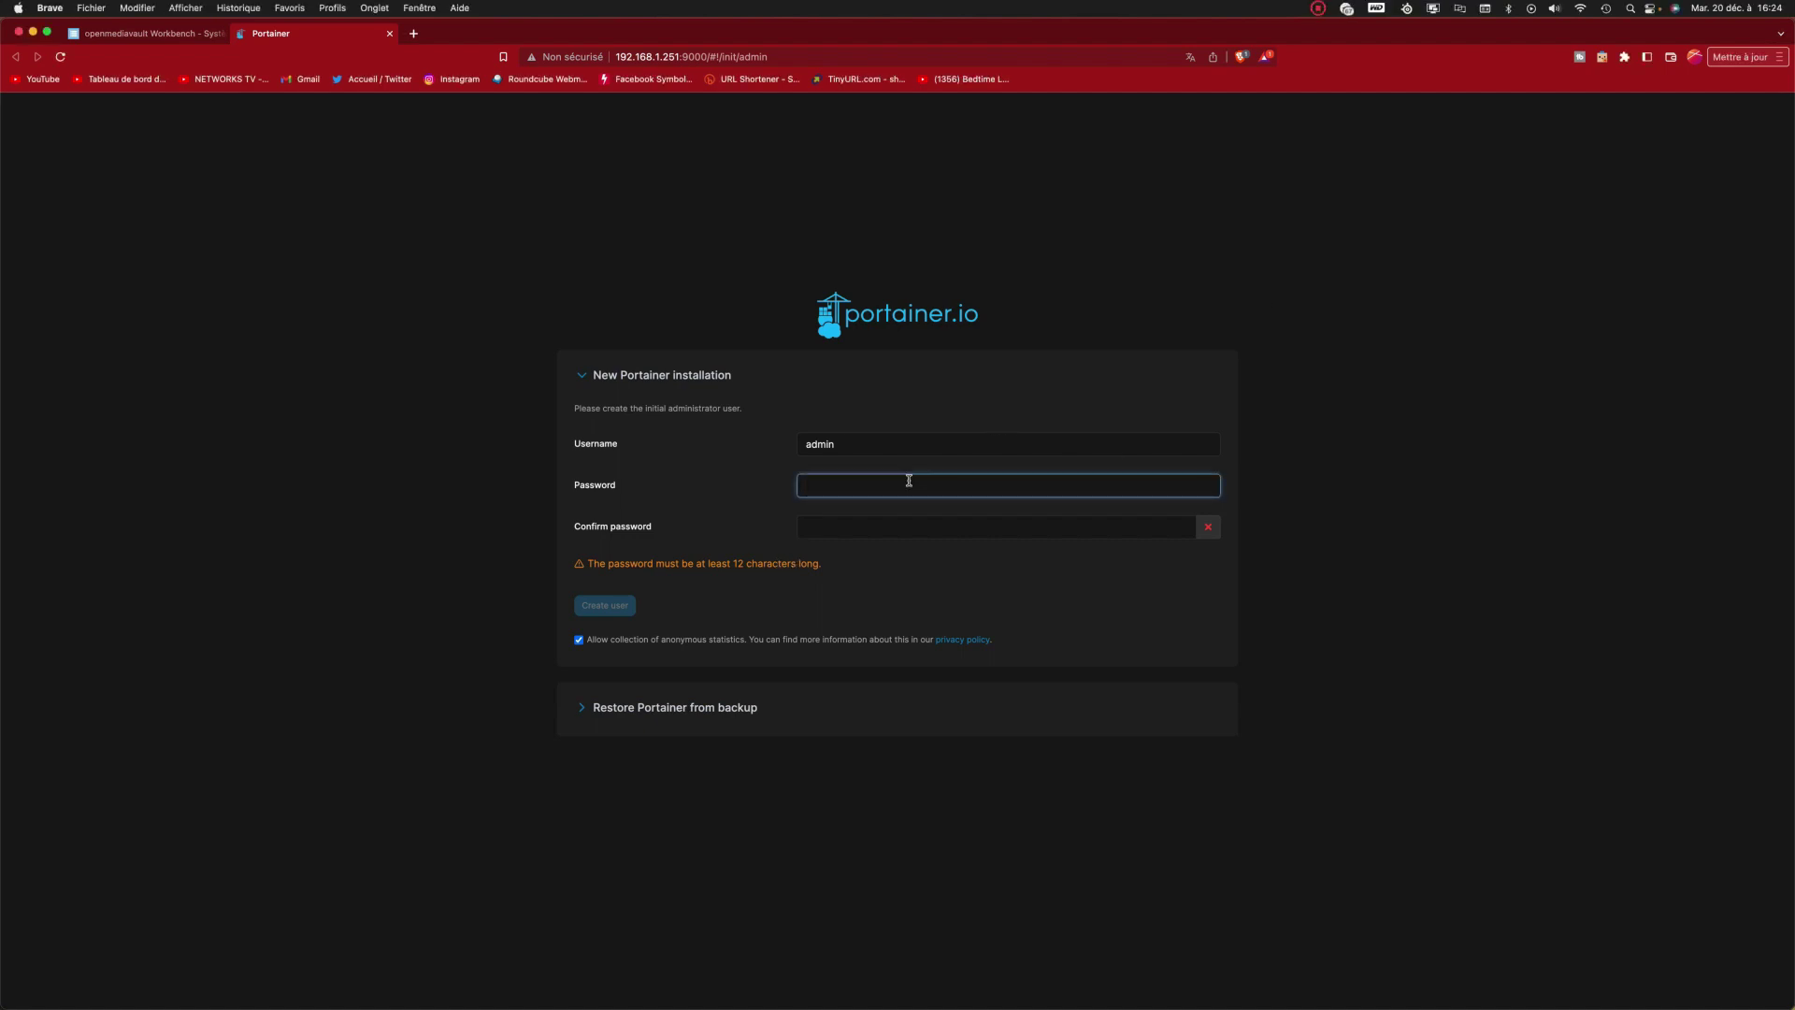
{"action": "type", "text": "a"}
{"action": "type", "text": "•••••••••••"}
{"action": "left_click", "coordinate": [904, 529]}
{"action": "type", "text": "••••••••••••"}
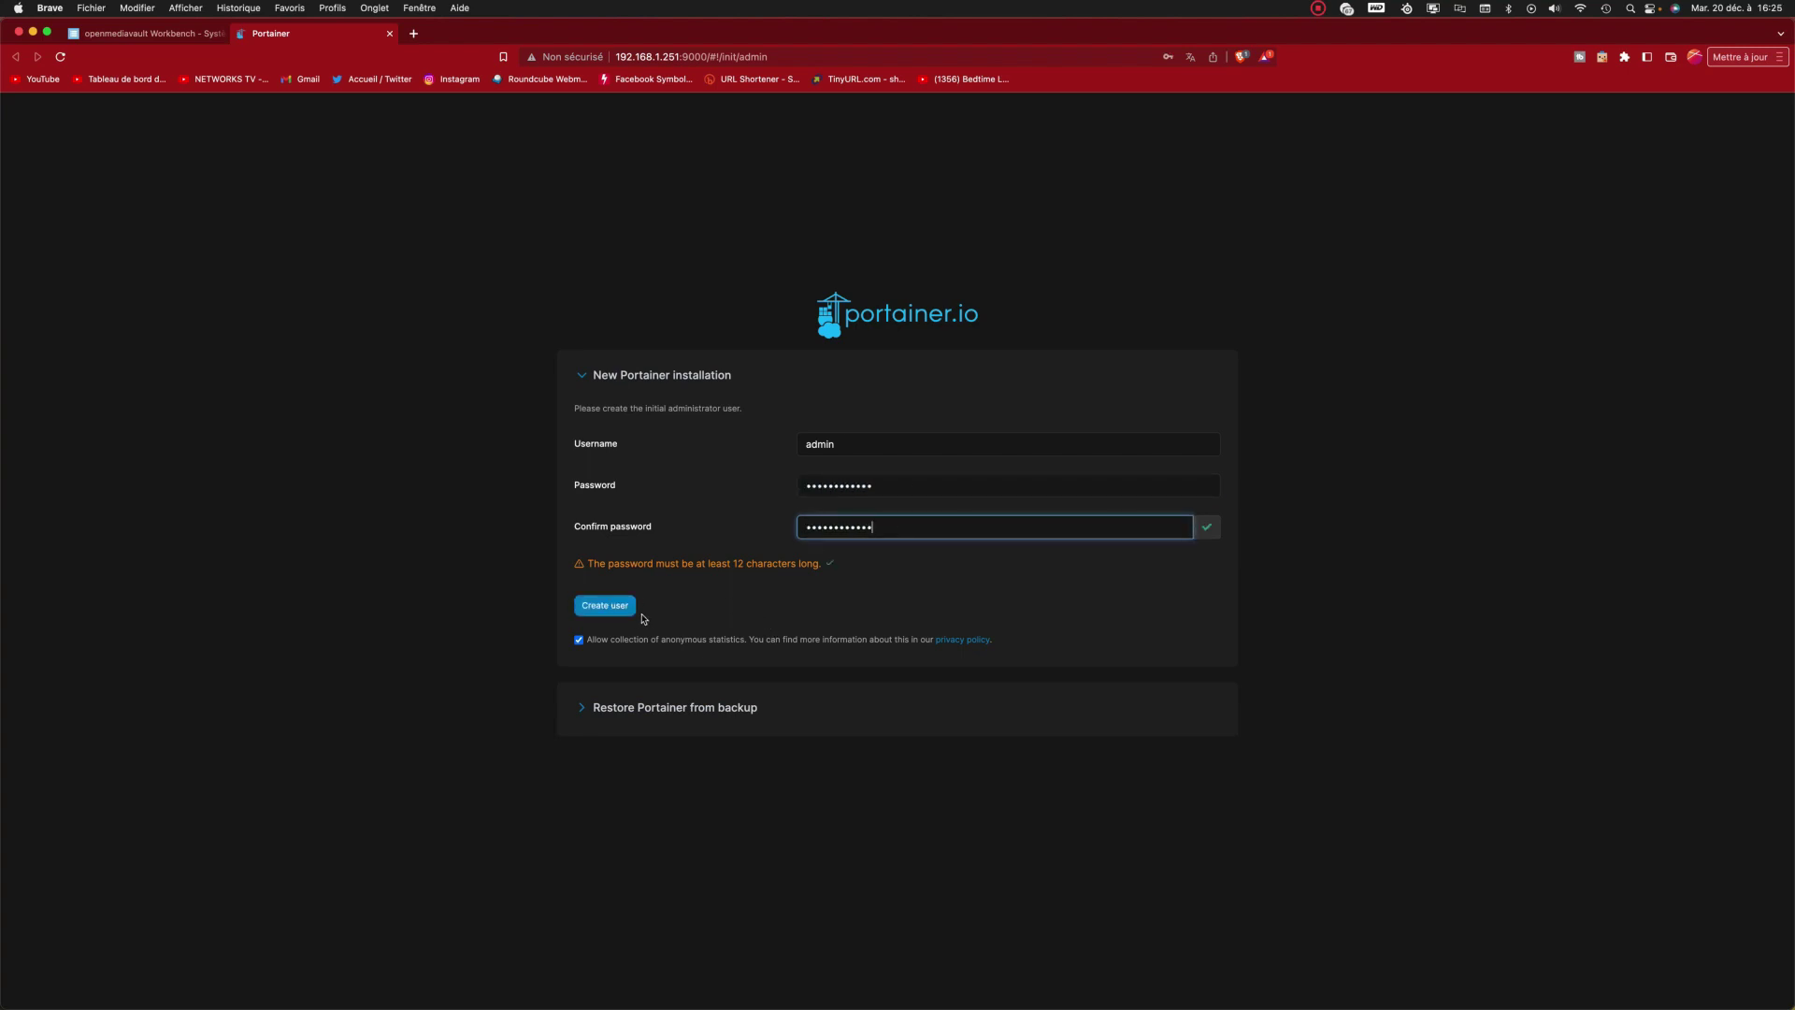
{"action": "left_click", "coordinate": [626, 608]}
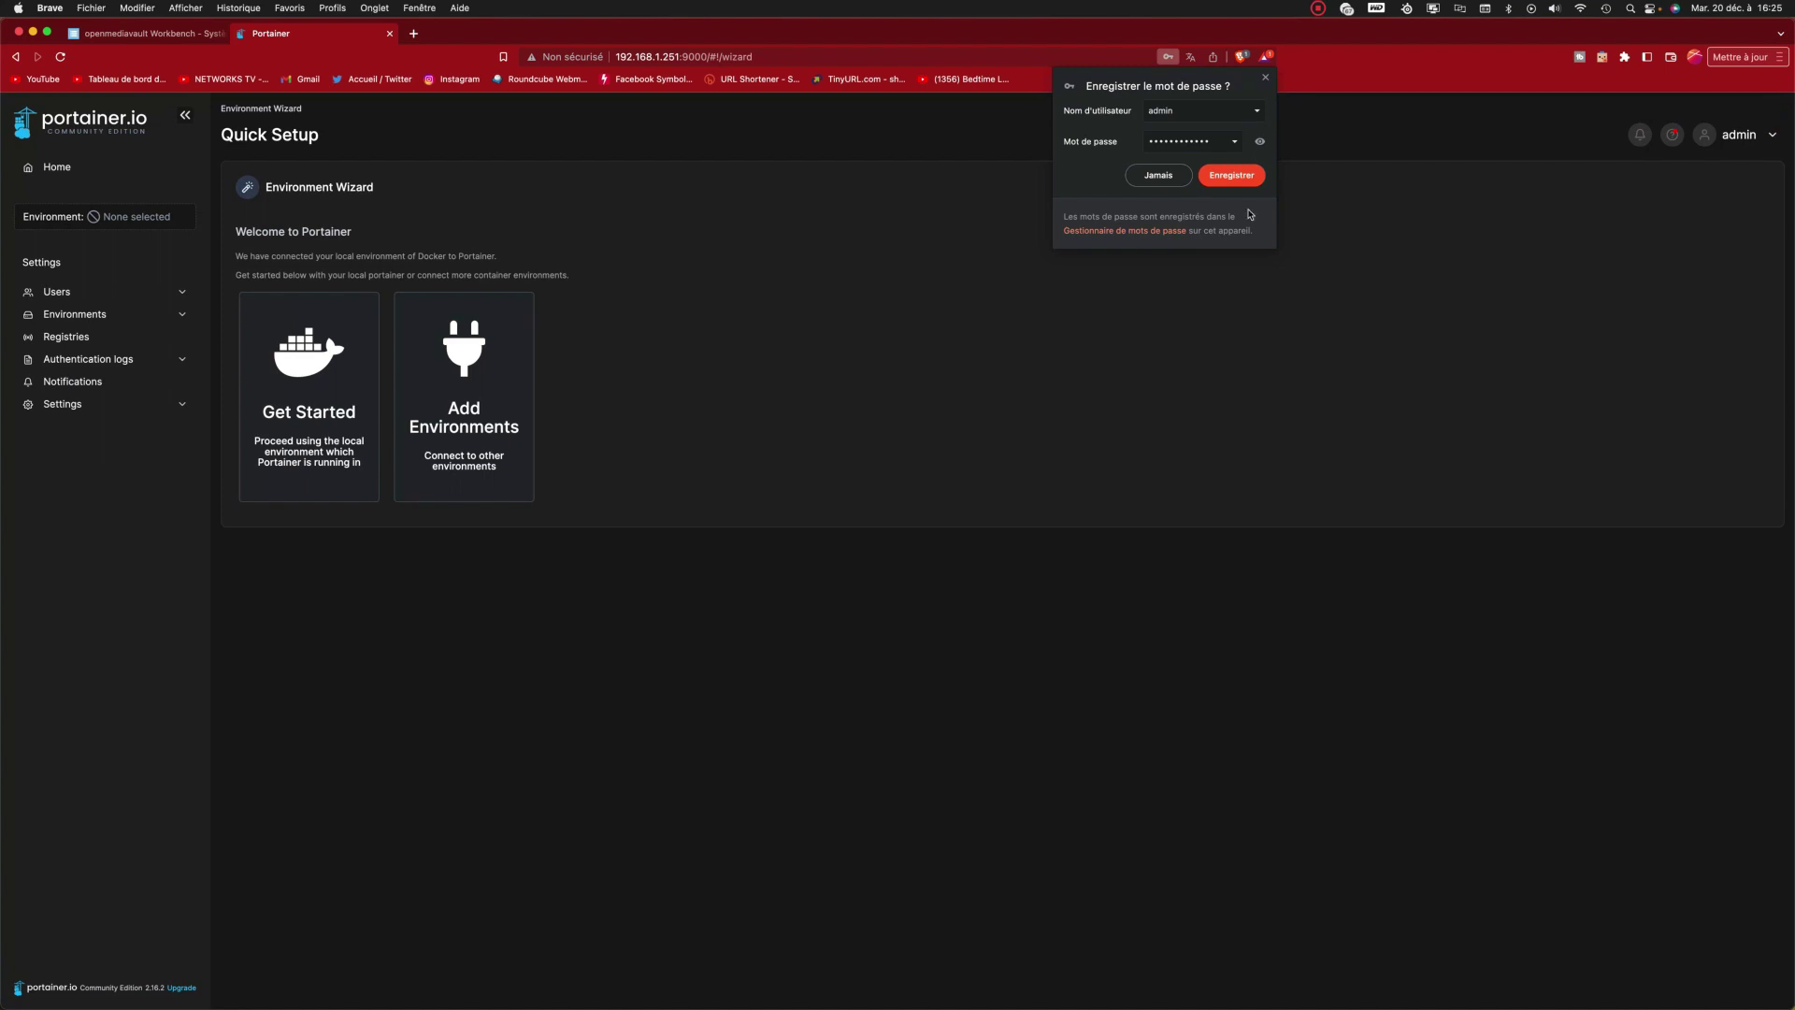
{"action": "left_click", "coordinate": [1231, 177]}
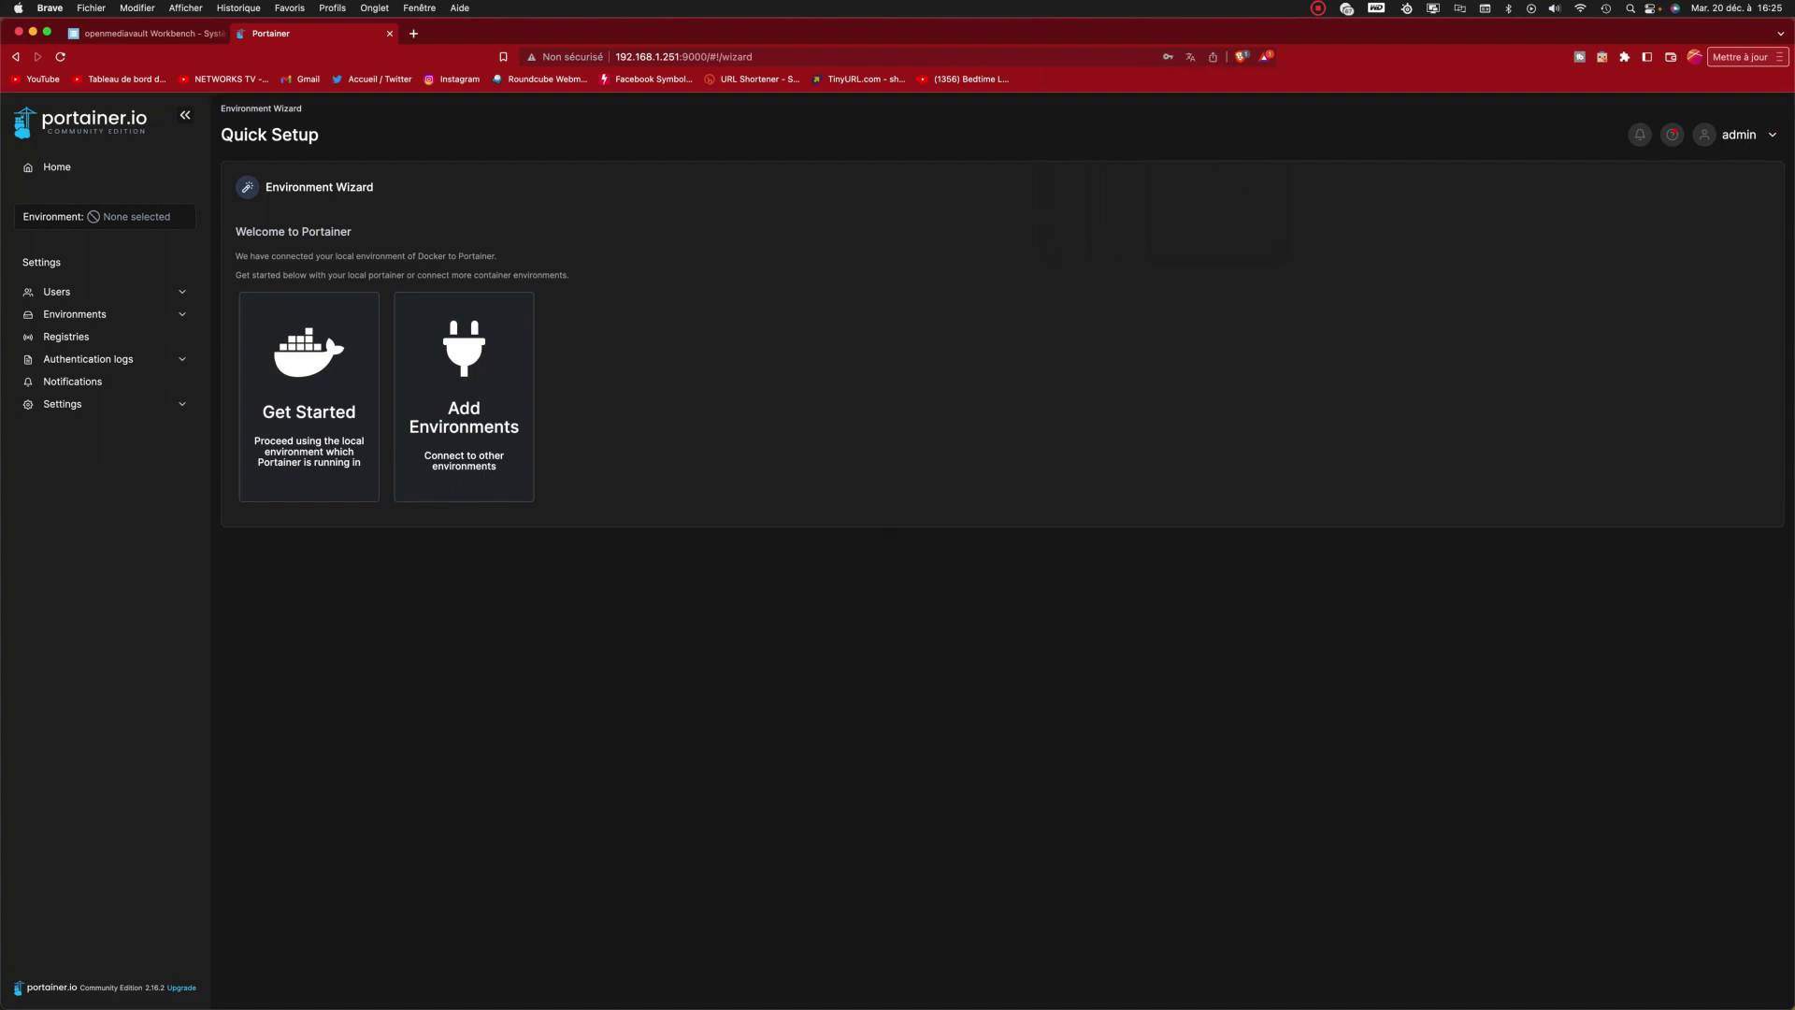
{"action": "left_click", "coordinate": [740, 587]}
Step: Choose Get Started and open the local environment dashboard showing 2 containers, images and volumes
{"action": "left_click", "coordinate": [326, 405]}
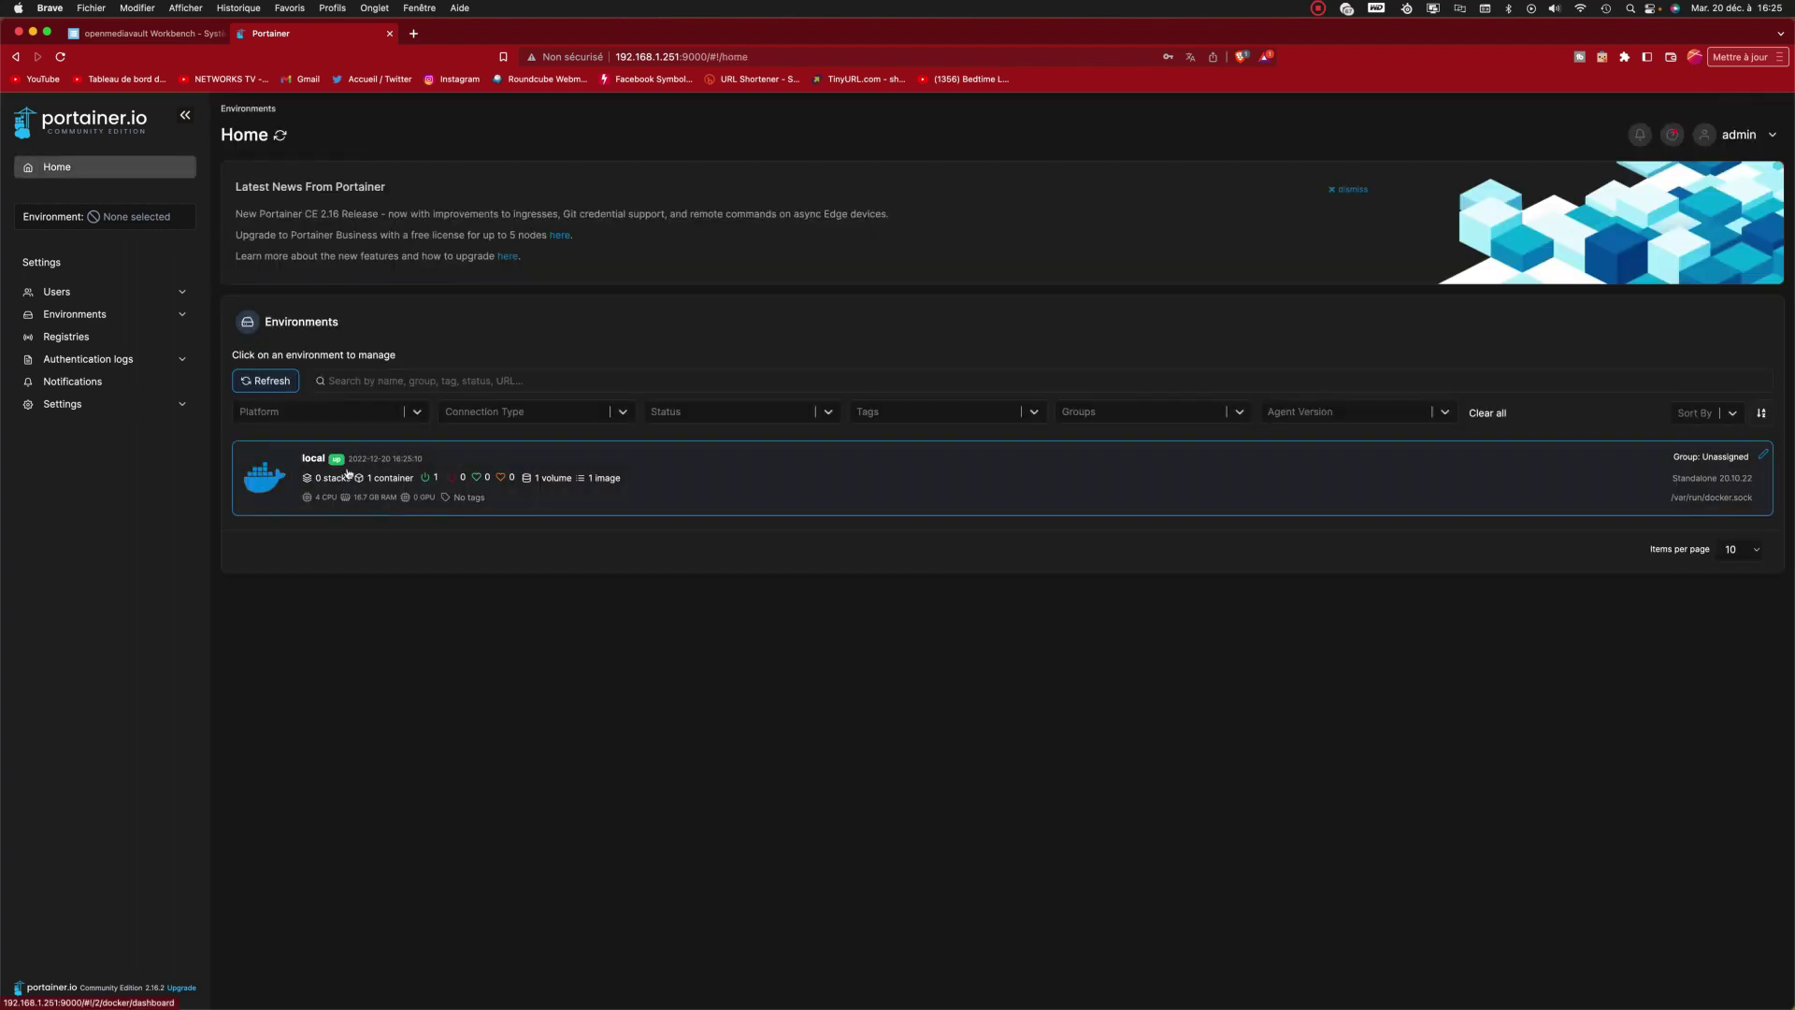
{"action": "left_click", "coordinate": [812, 465]}
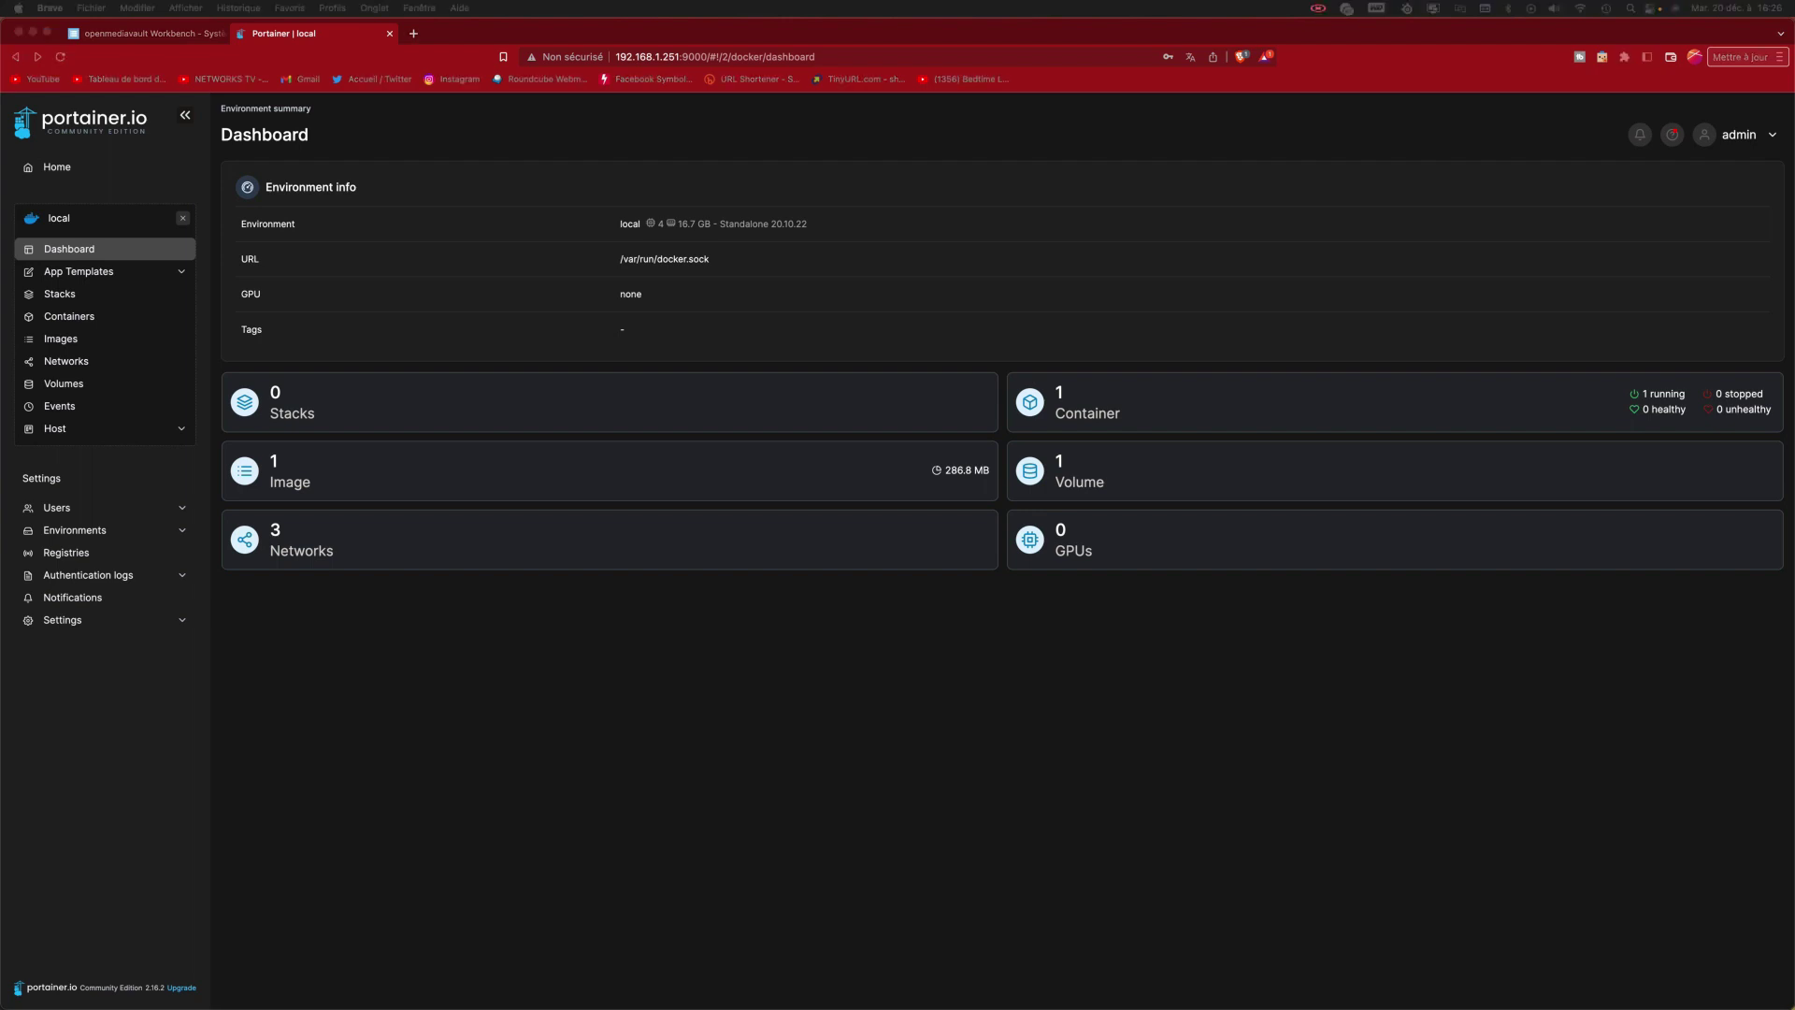
{"action": "left_click", "coordinate": [994, 649]}
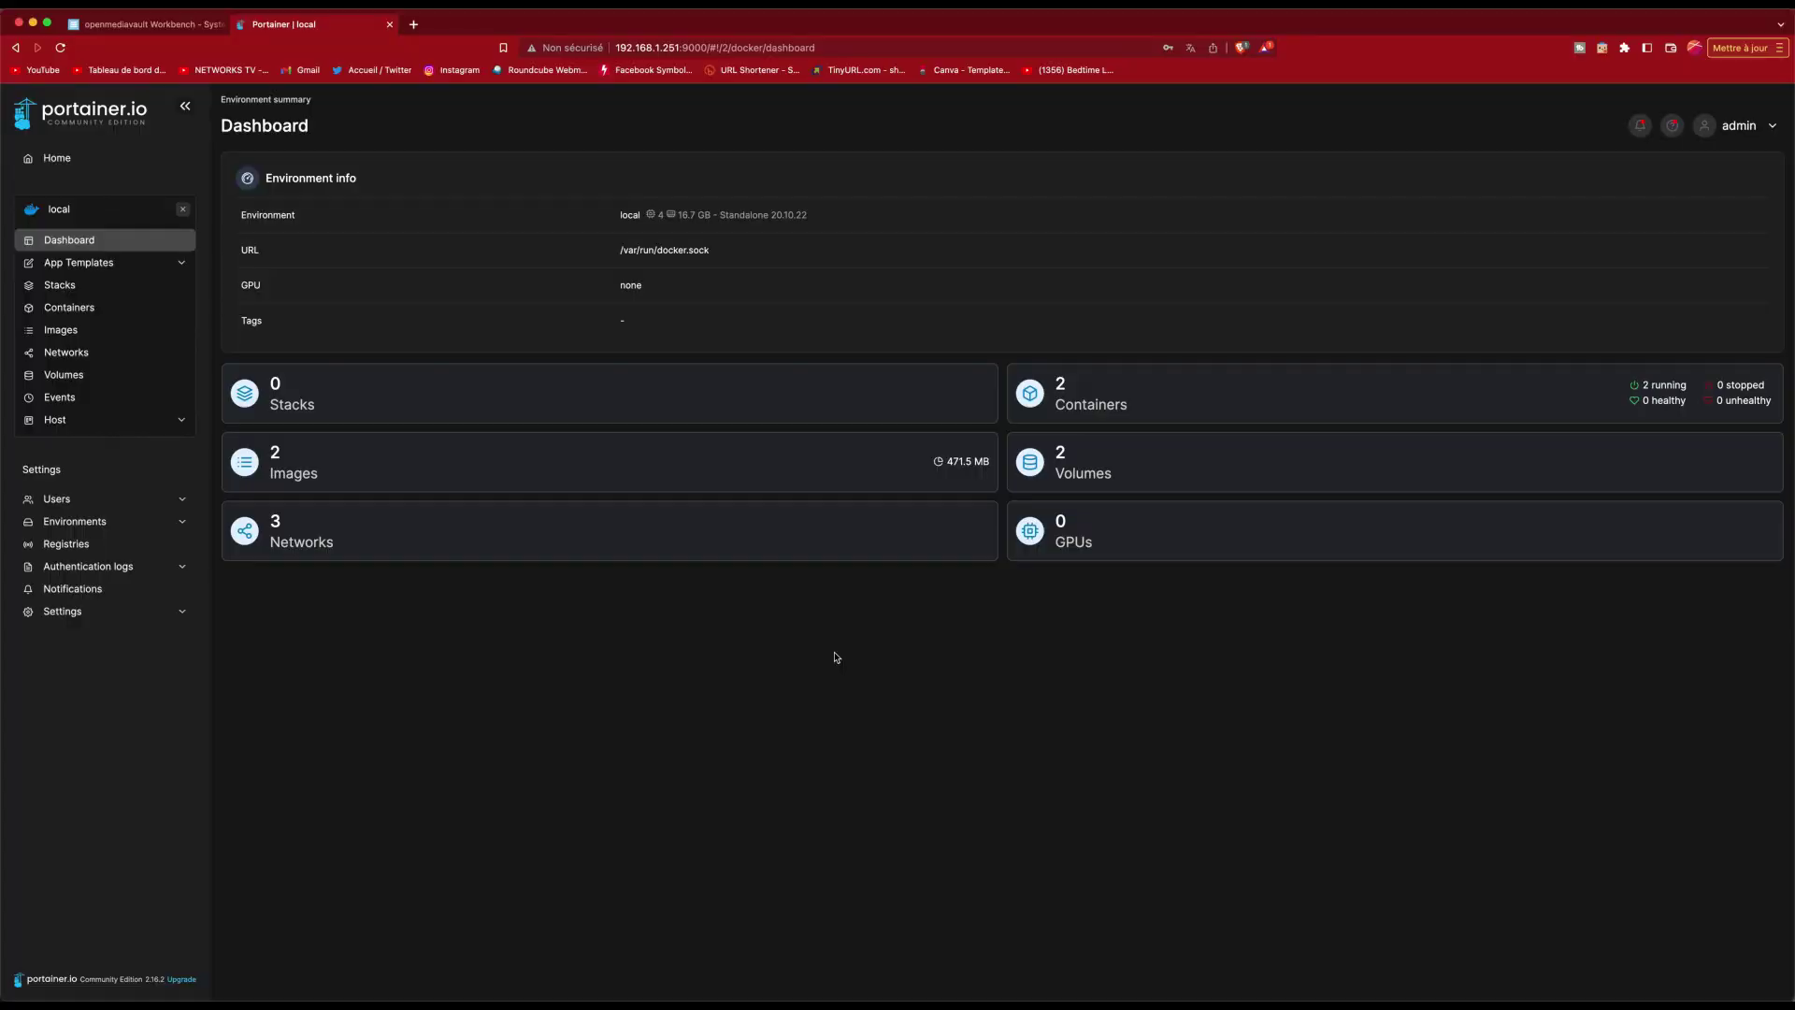
Step: Create a new Docker volume named Plex, then return to the container list
{"action": "left_click", "coordinate": [84, 377]}
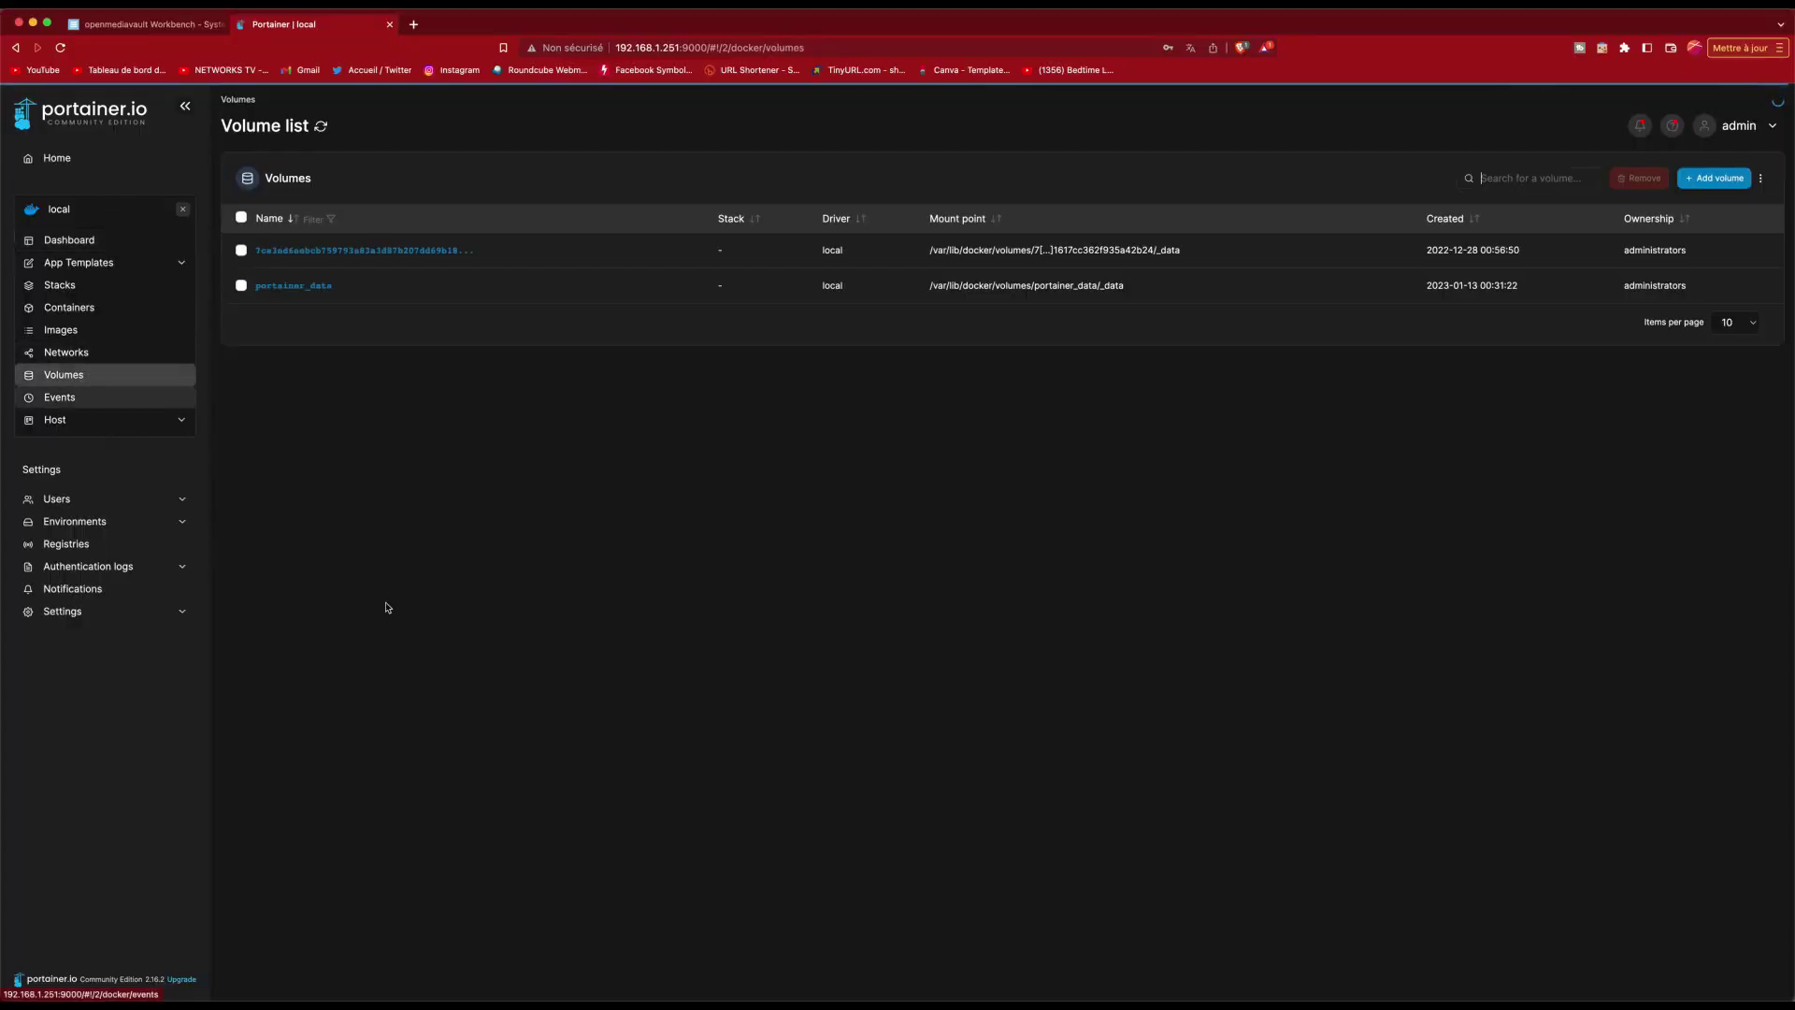
{"action": "left_click", "coordinate": [1714, 177]}
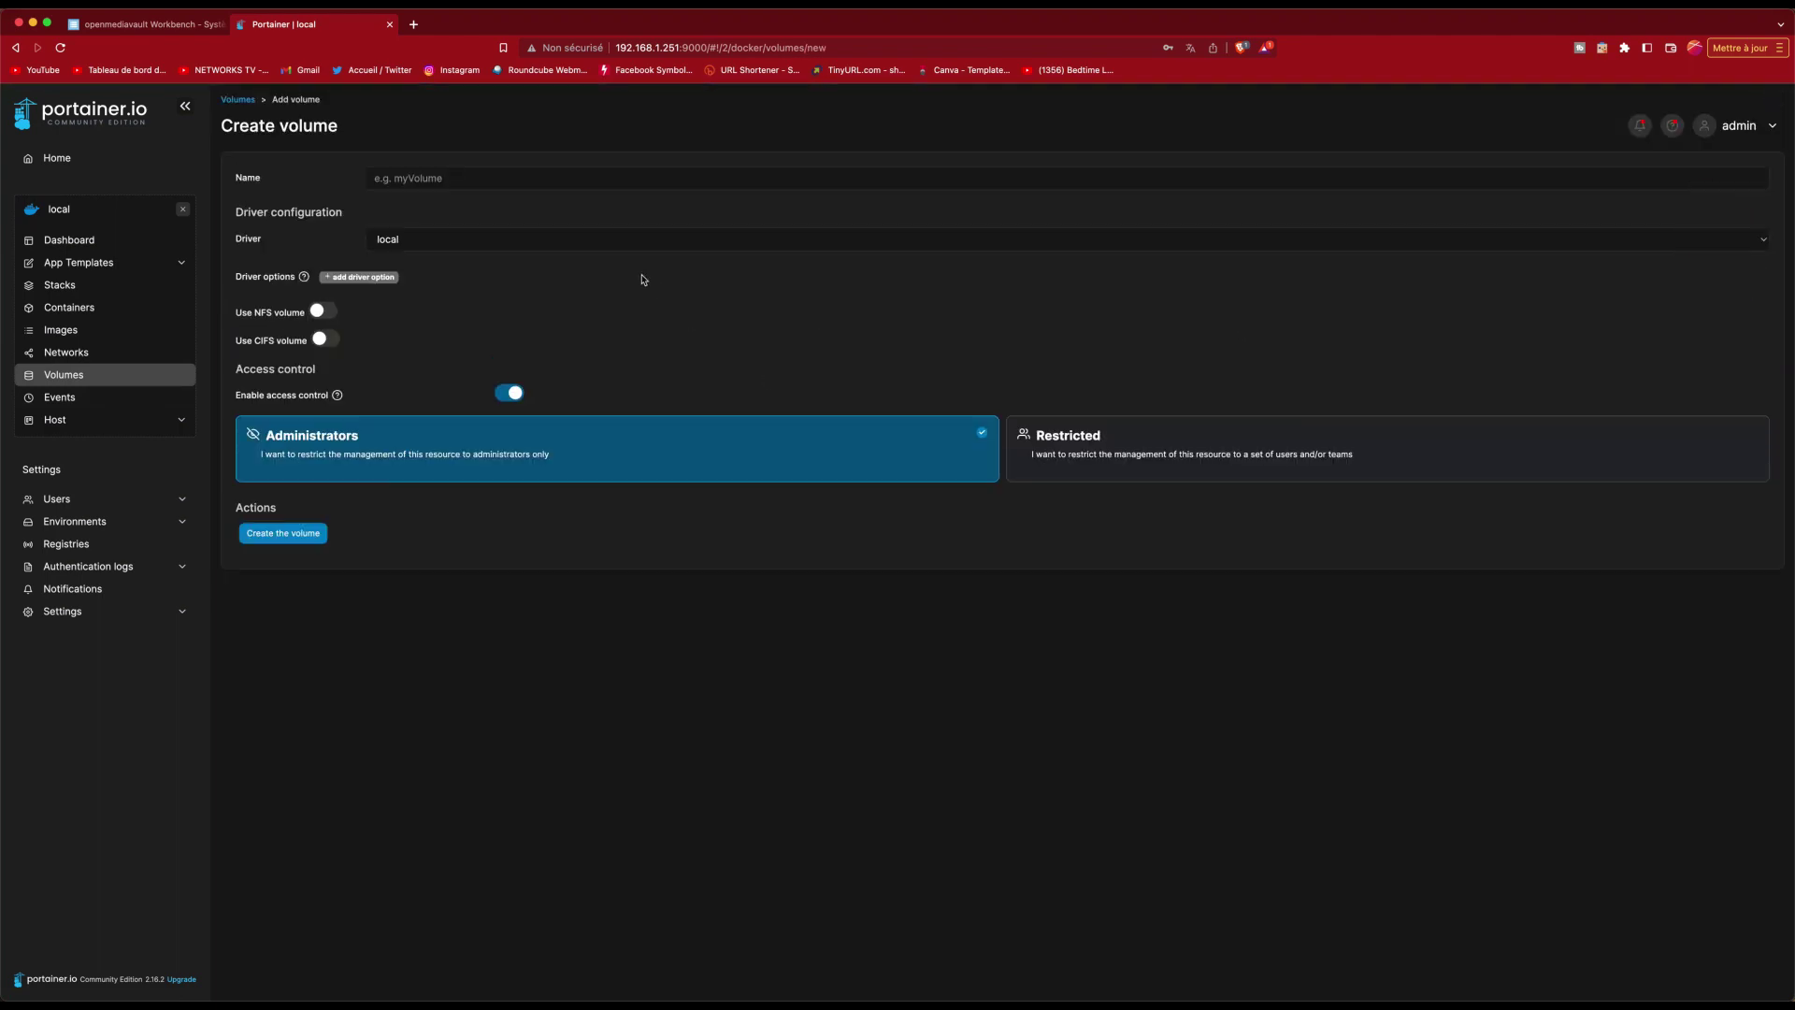
{"action": "left_click", "coordinate": [421, 182]}
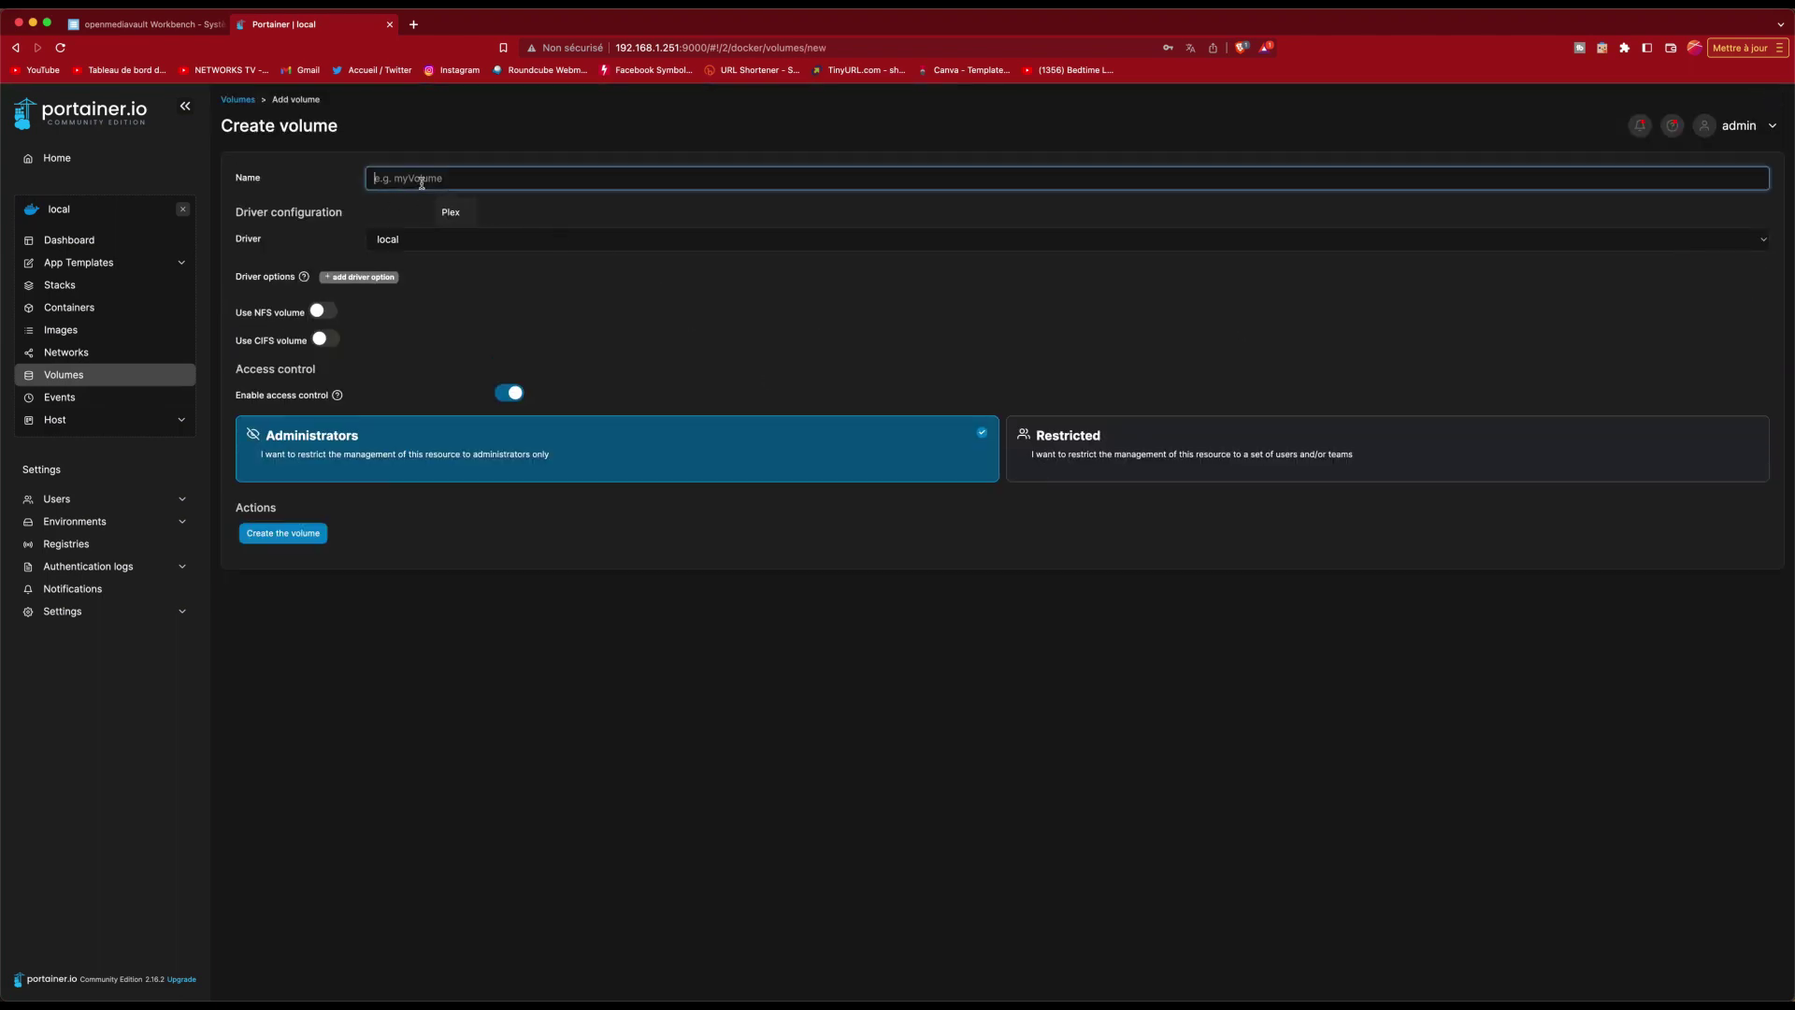
{"action": "type", "text": "Plex"}
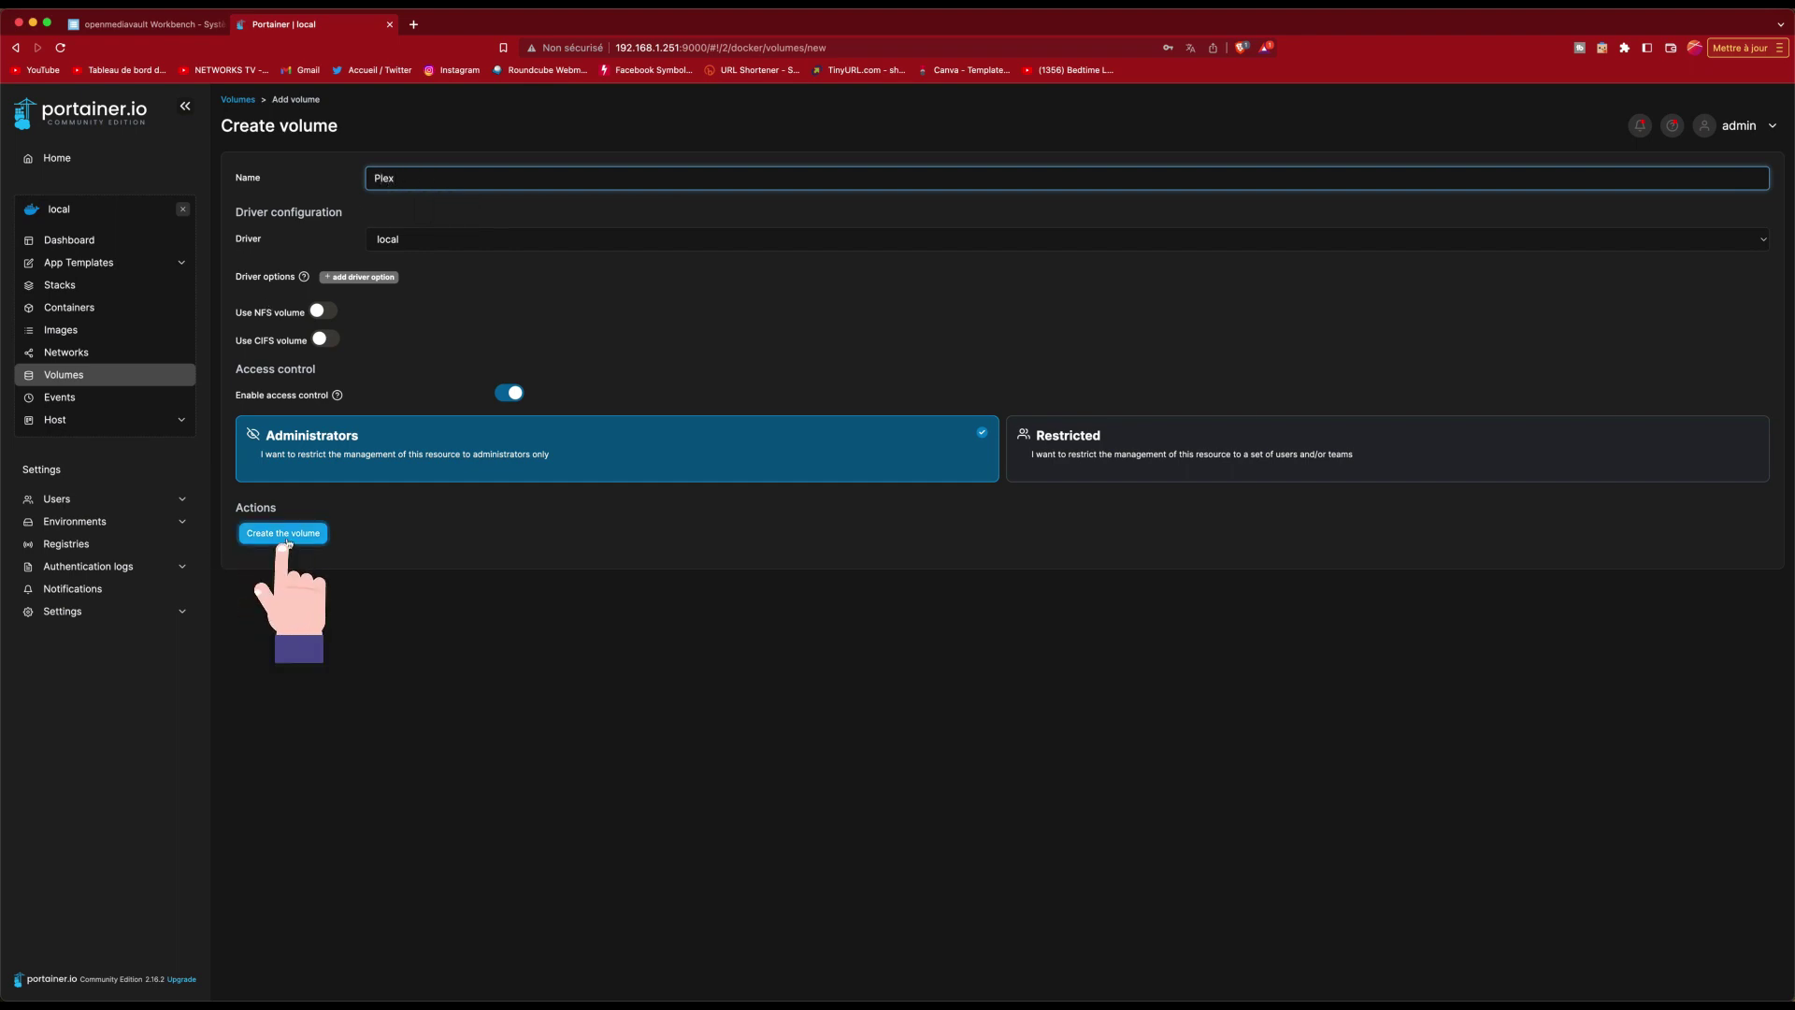
{"action": "left_click", "coordinate": [283, 533]}
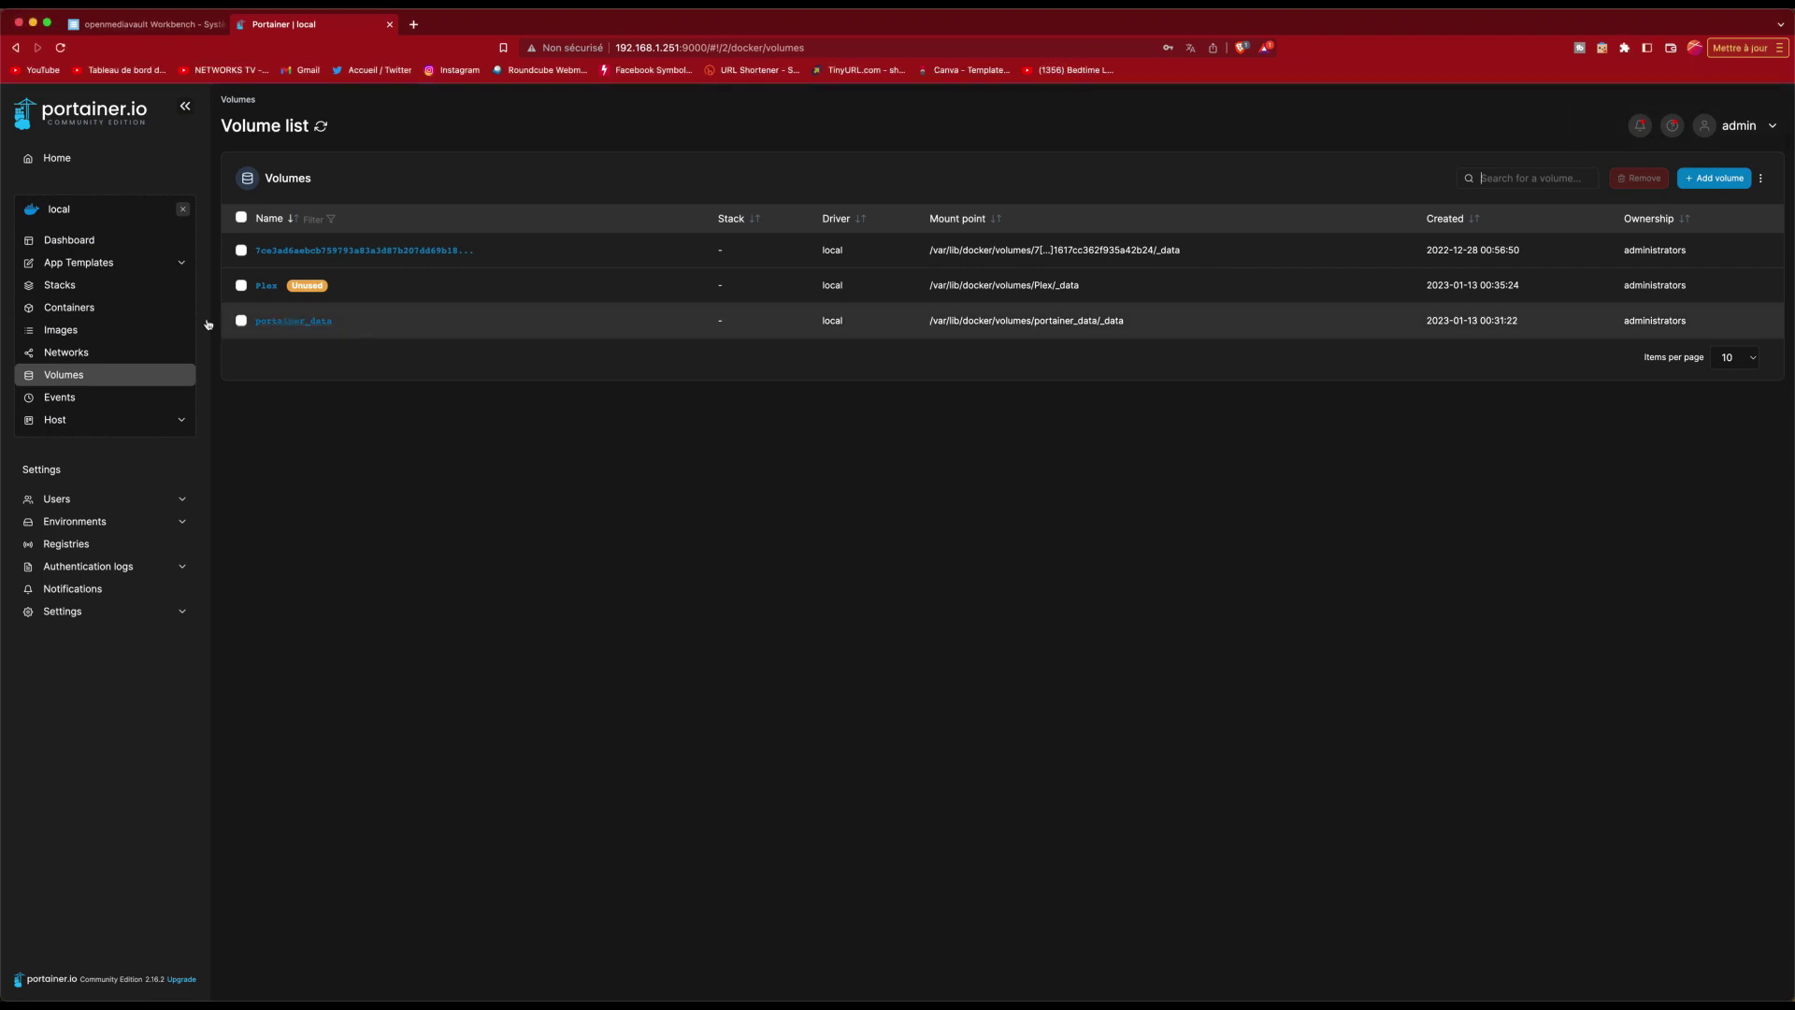
{"action": "left_click", "coordinate": [87, 312]}
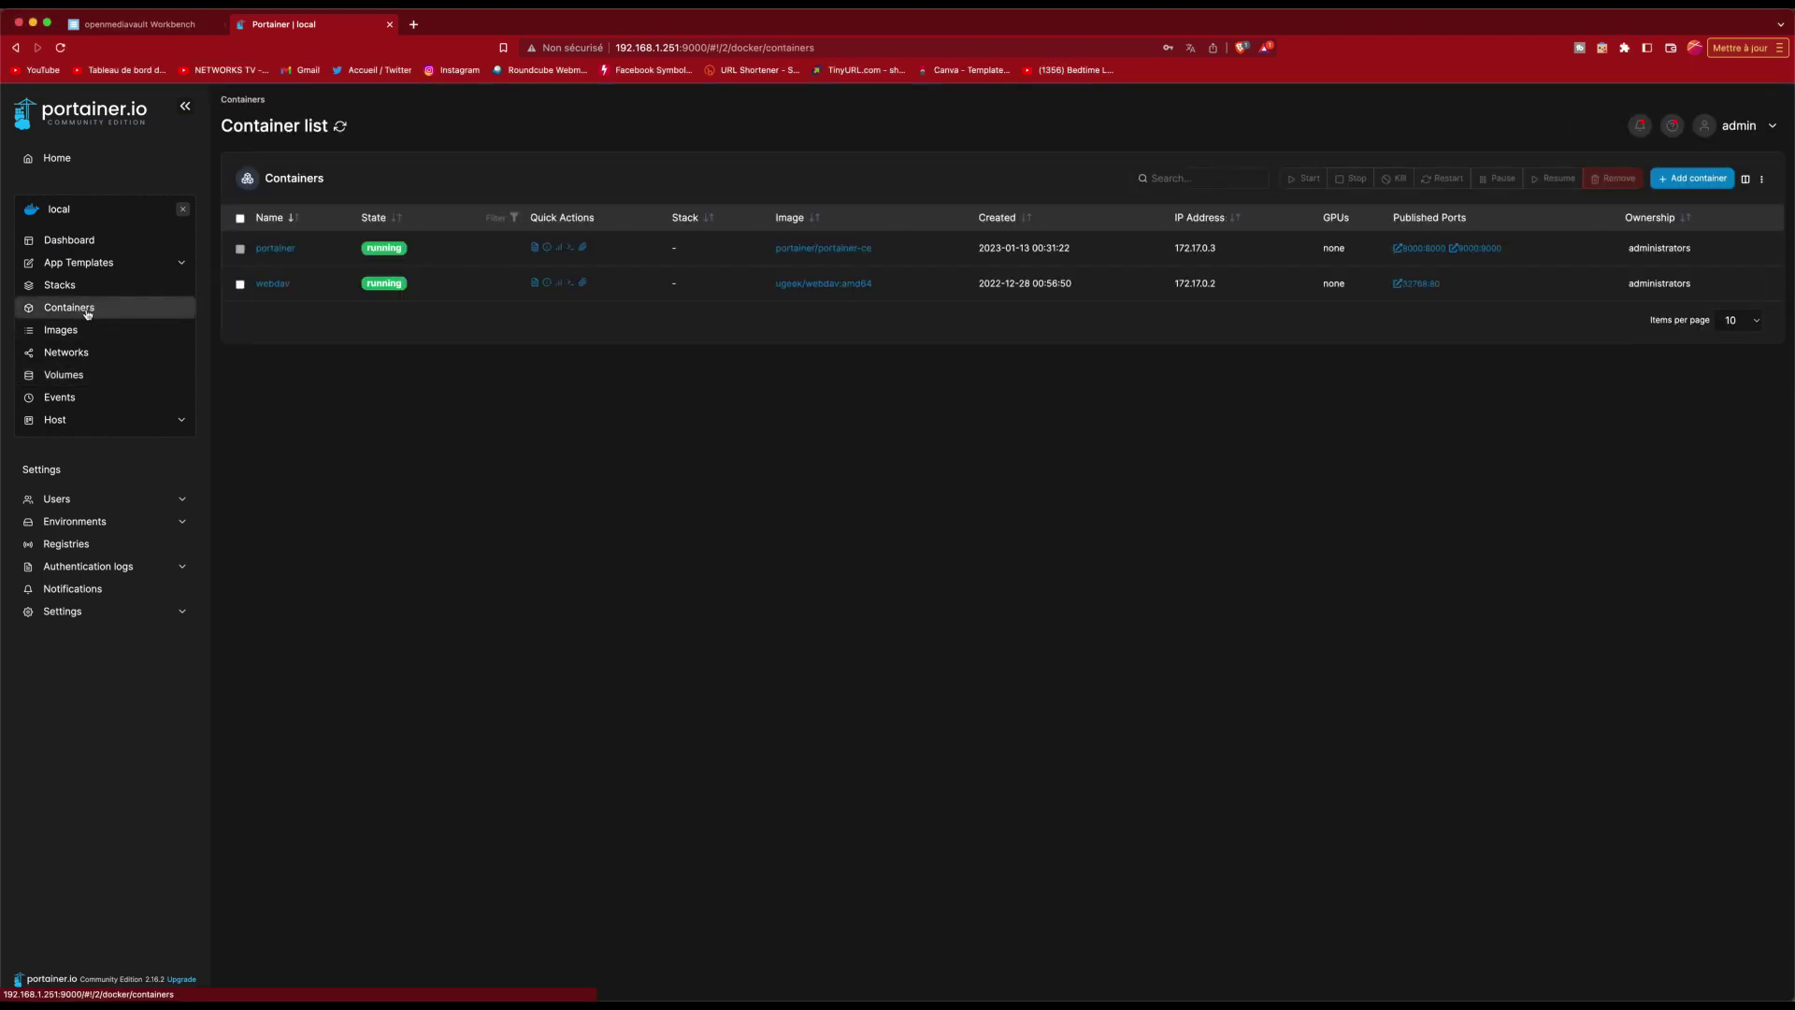
Step: Start a new container named Plex with the pasted image linuxserver/plex:latest
{"action": "left_click", "coordinate": [1690, 180]}
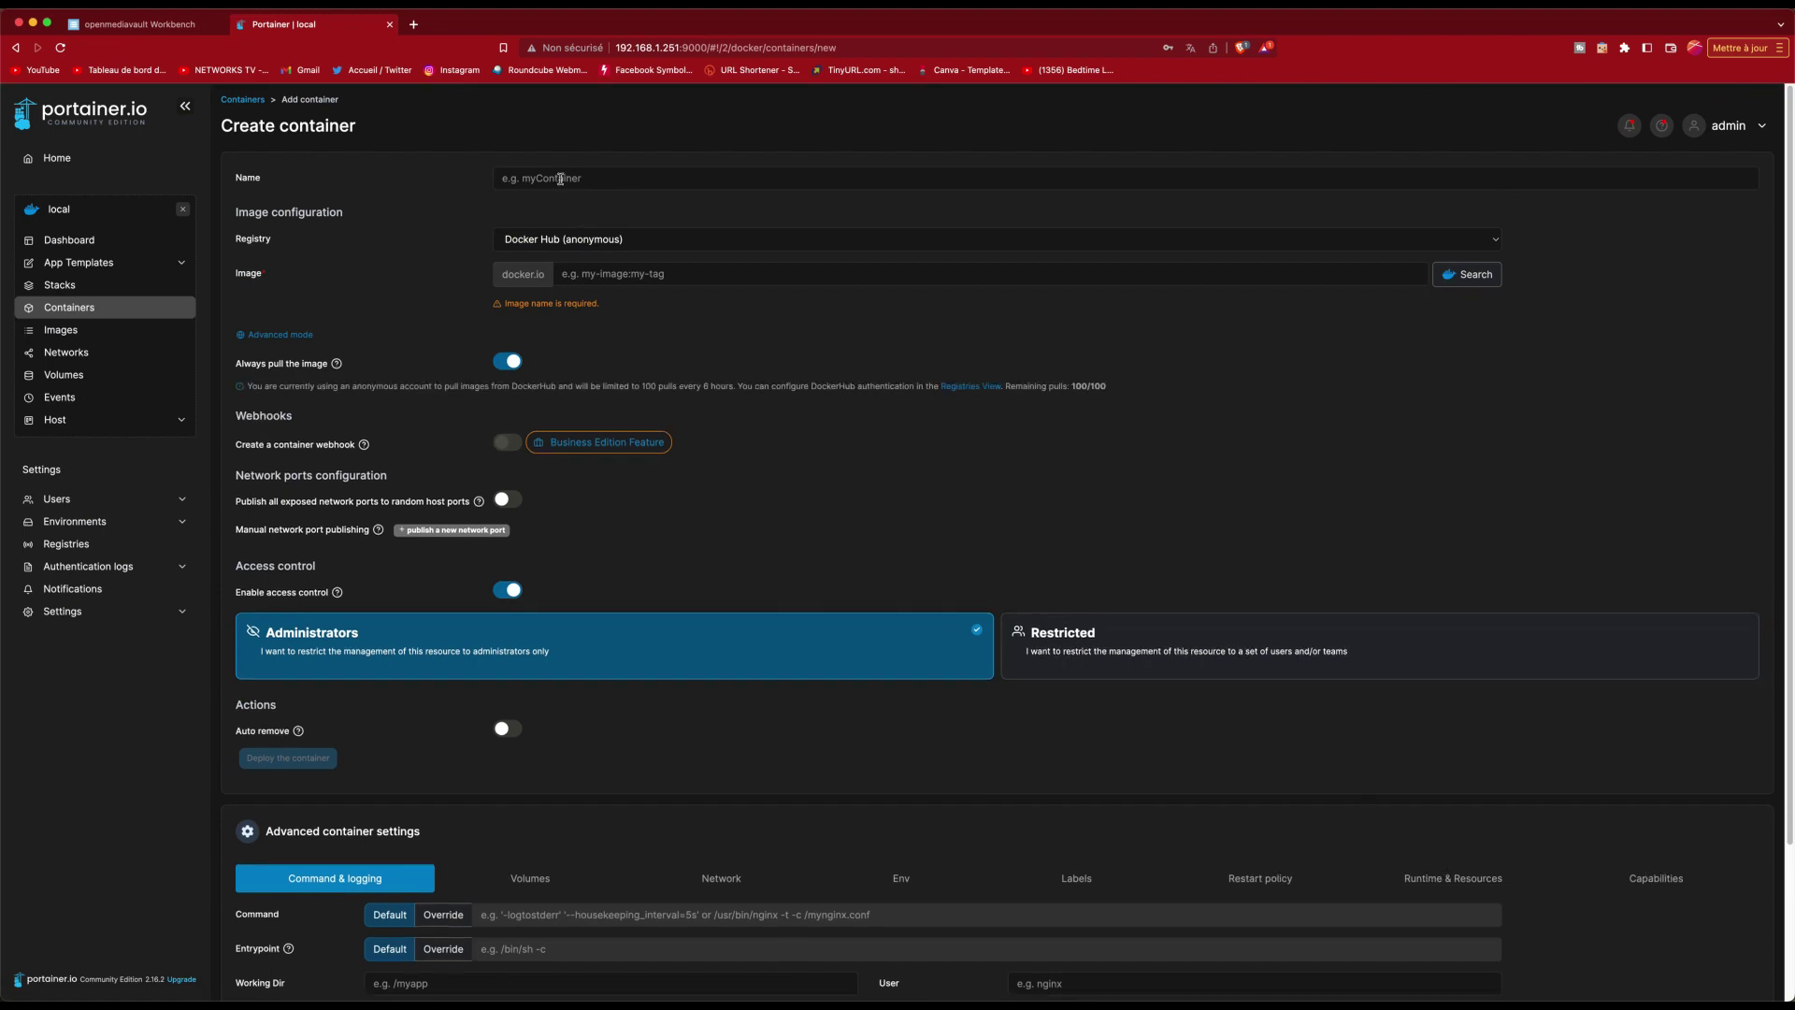
{"action": "left_click", "coordinate": [551, 178]}
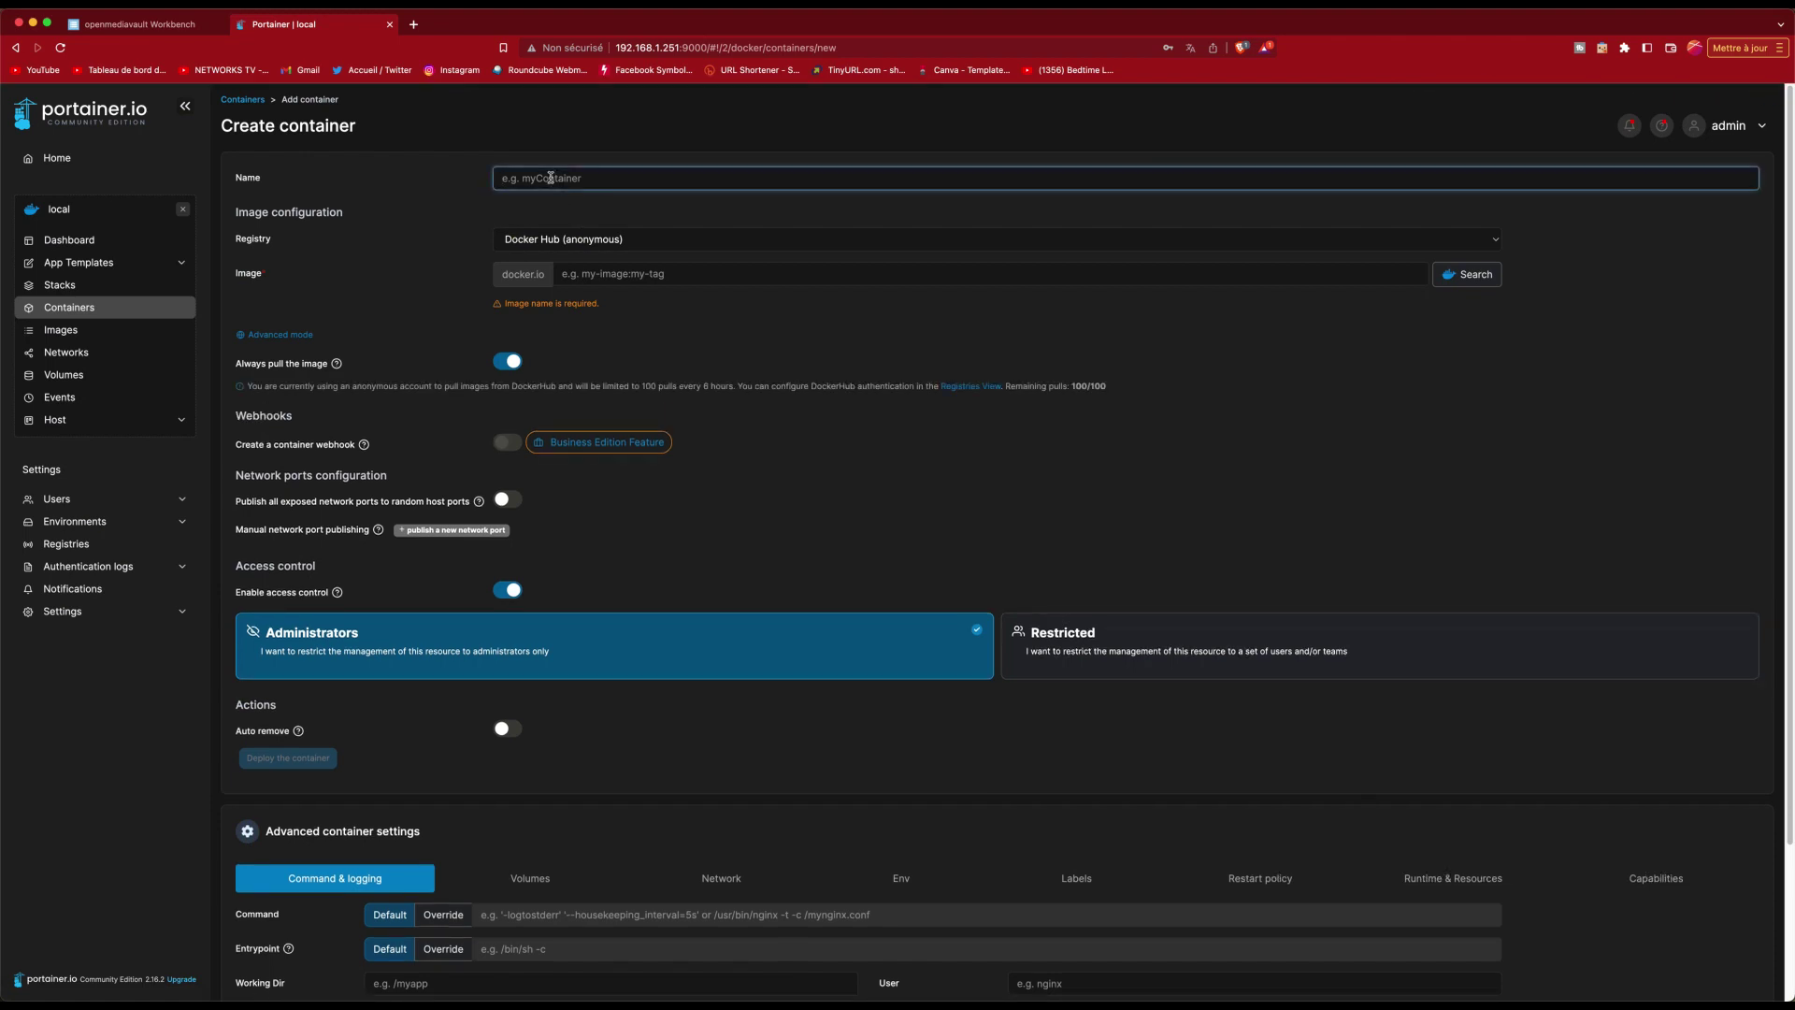
{"action": "type", "text": "Plex"}
{"action": "left_click", "coordinate": [581, 275]}
{"action": "right_click", "coordinate": [582, 275]}
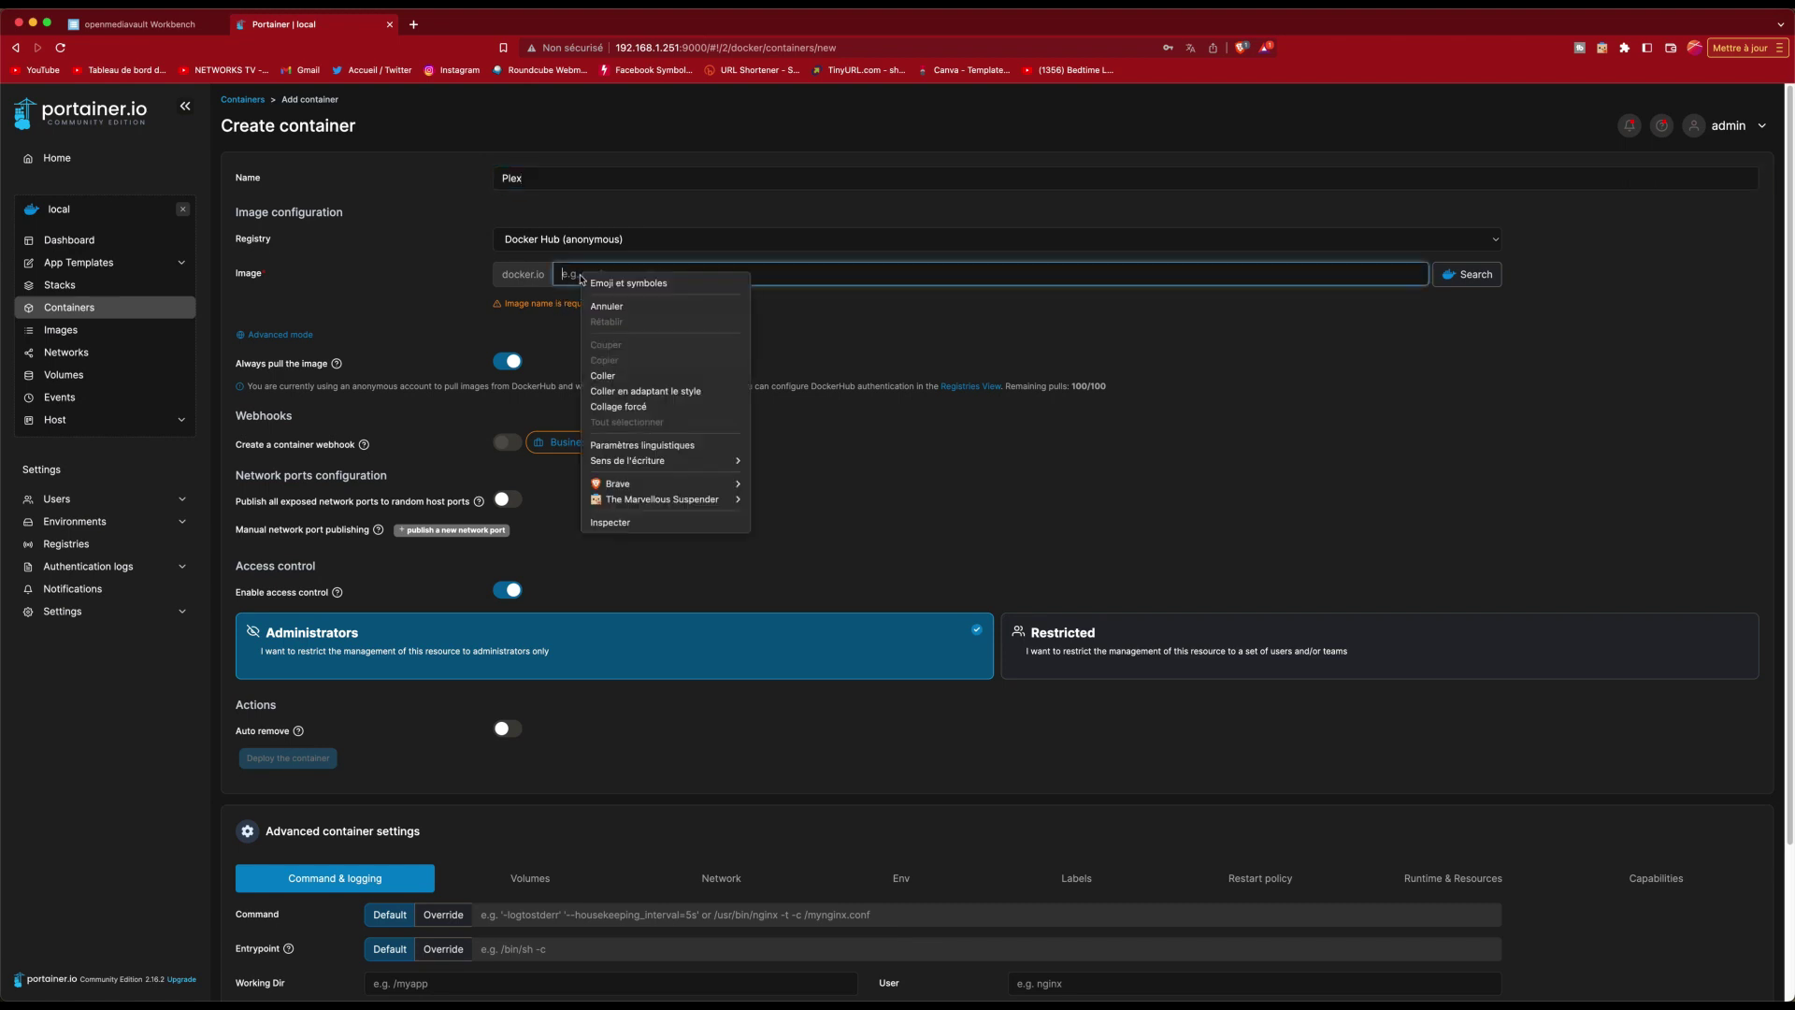
{"action": "left_click", "coordinate": [624, 376]}
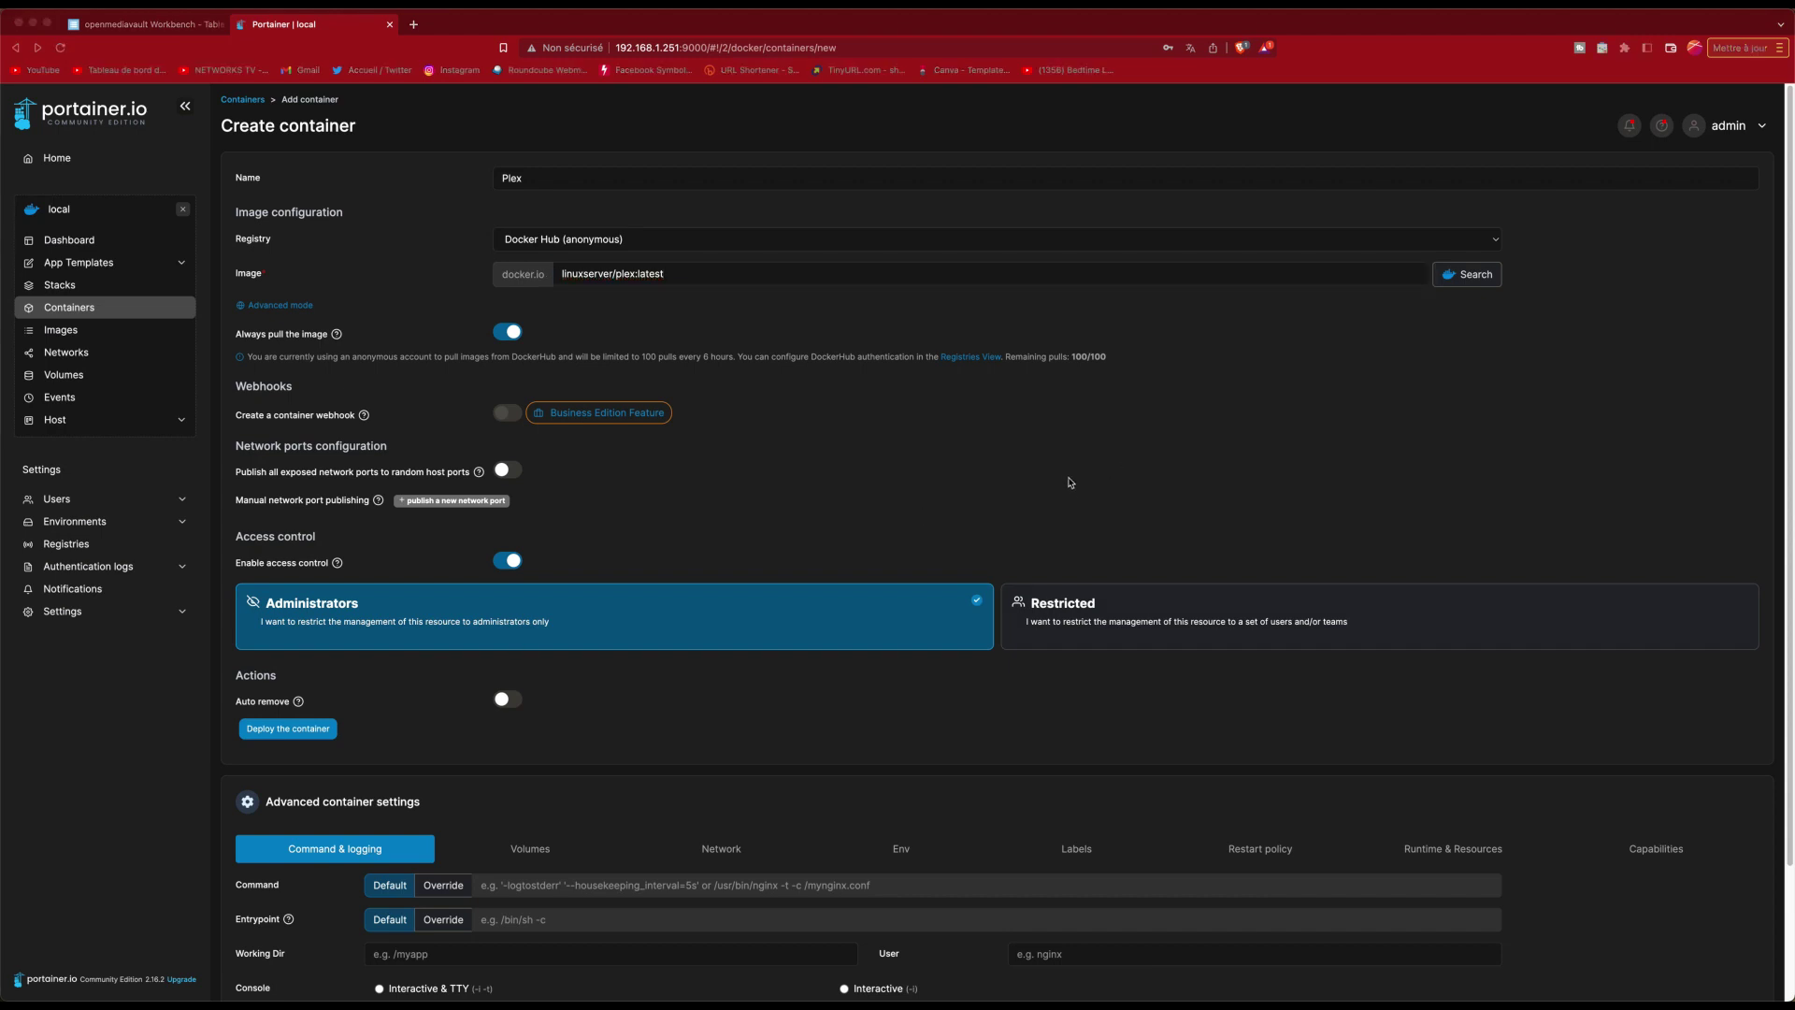
{"action": "left_click", "coordinate": [1072, 484]}
{"action": "scroll", "coordinate": [1028, 495], "scroll_direction": "down", "scroll_amount": 3}
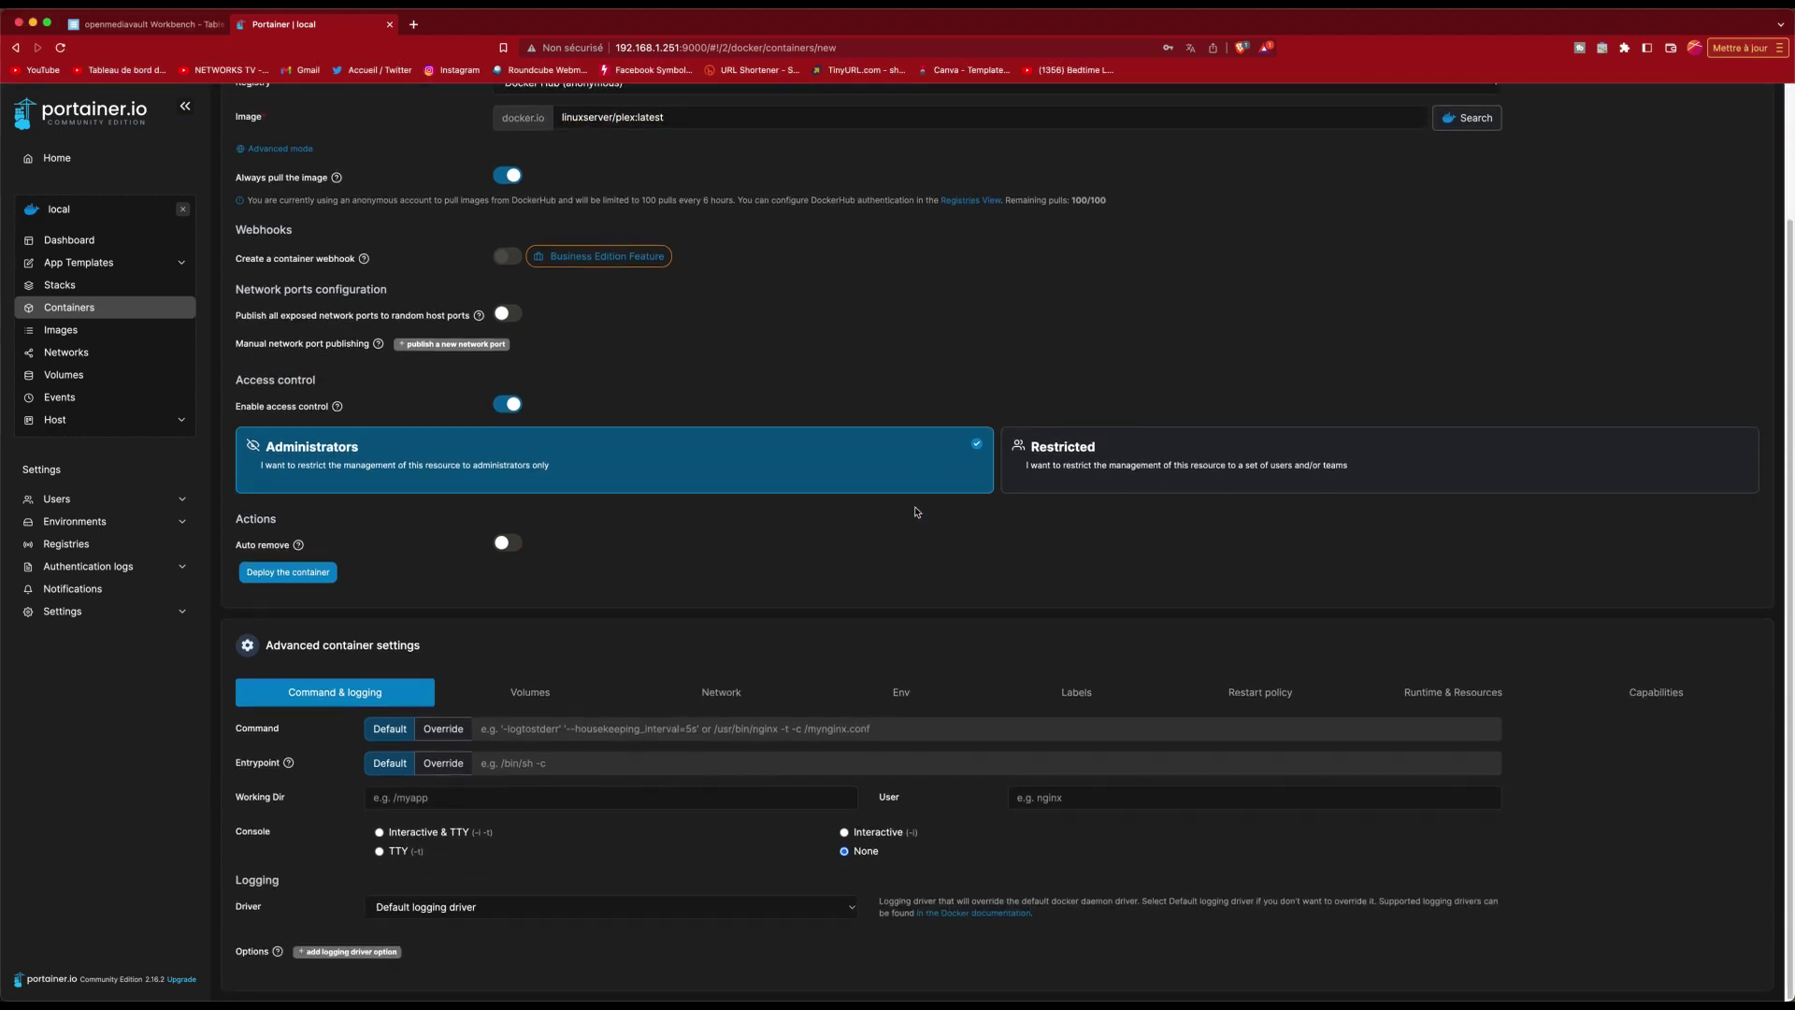
Step: Map container path /config to the Plex - local volume
{"action": "left_click", "coordinate": [531, 694]}
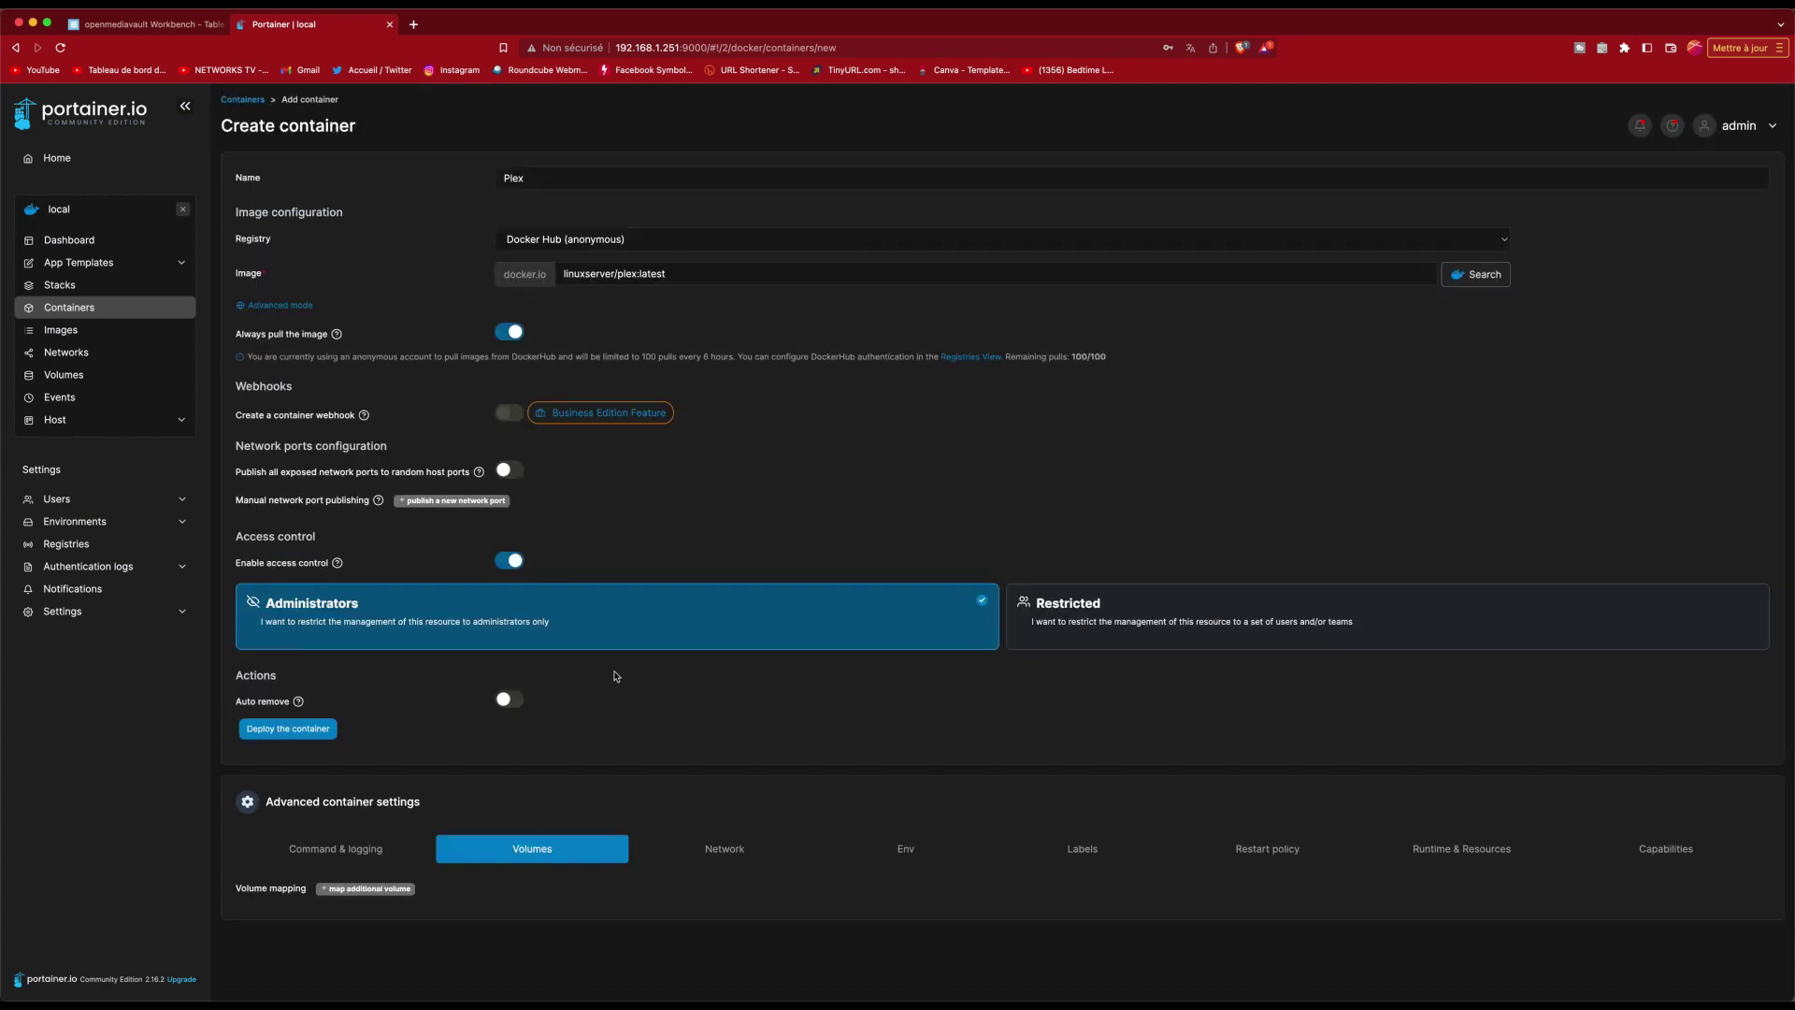
{"action": "left_click", "coordinate": [368, 890]}
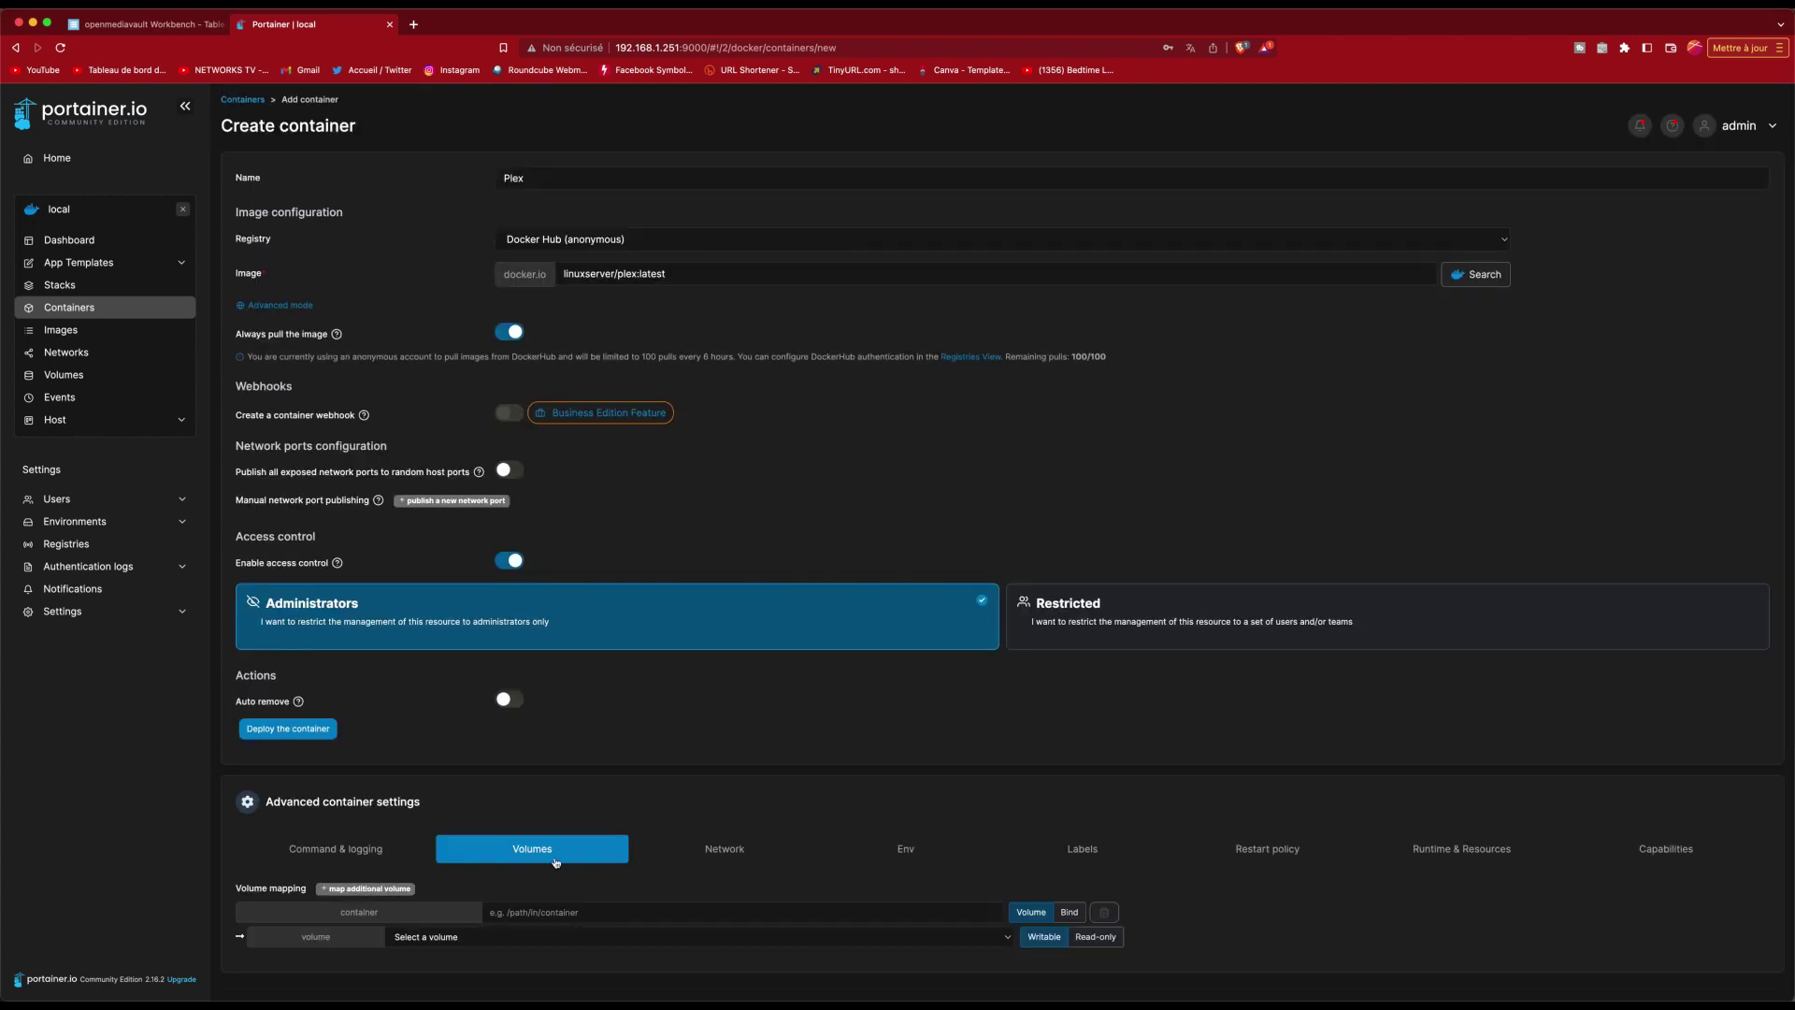
{"action": "left_click", "coordinate": [592, 913]}
{"action": "right_click", "coordinate": [593, 913]}
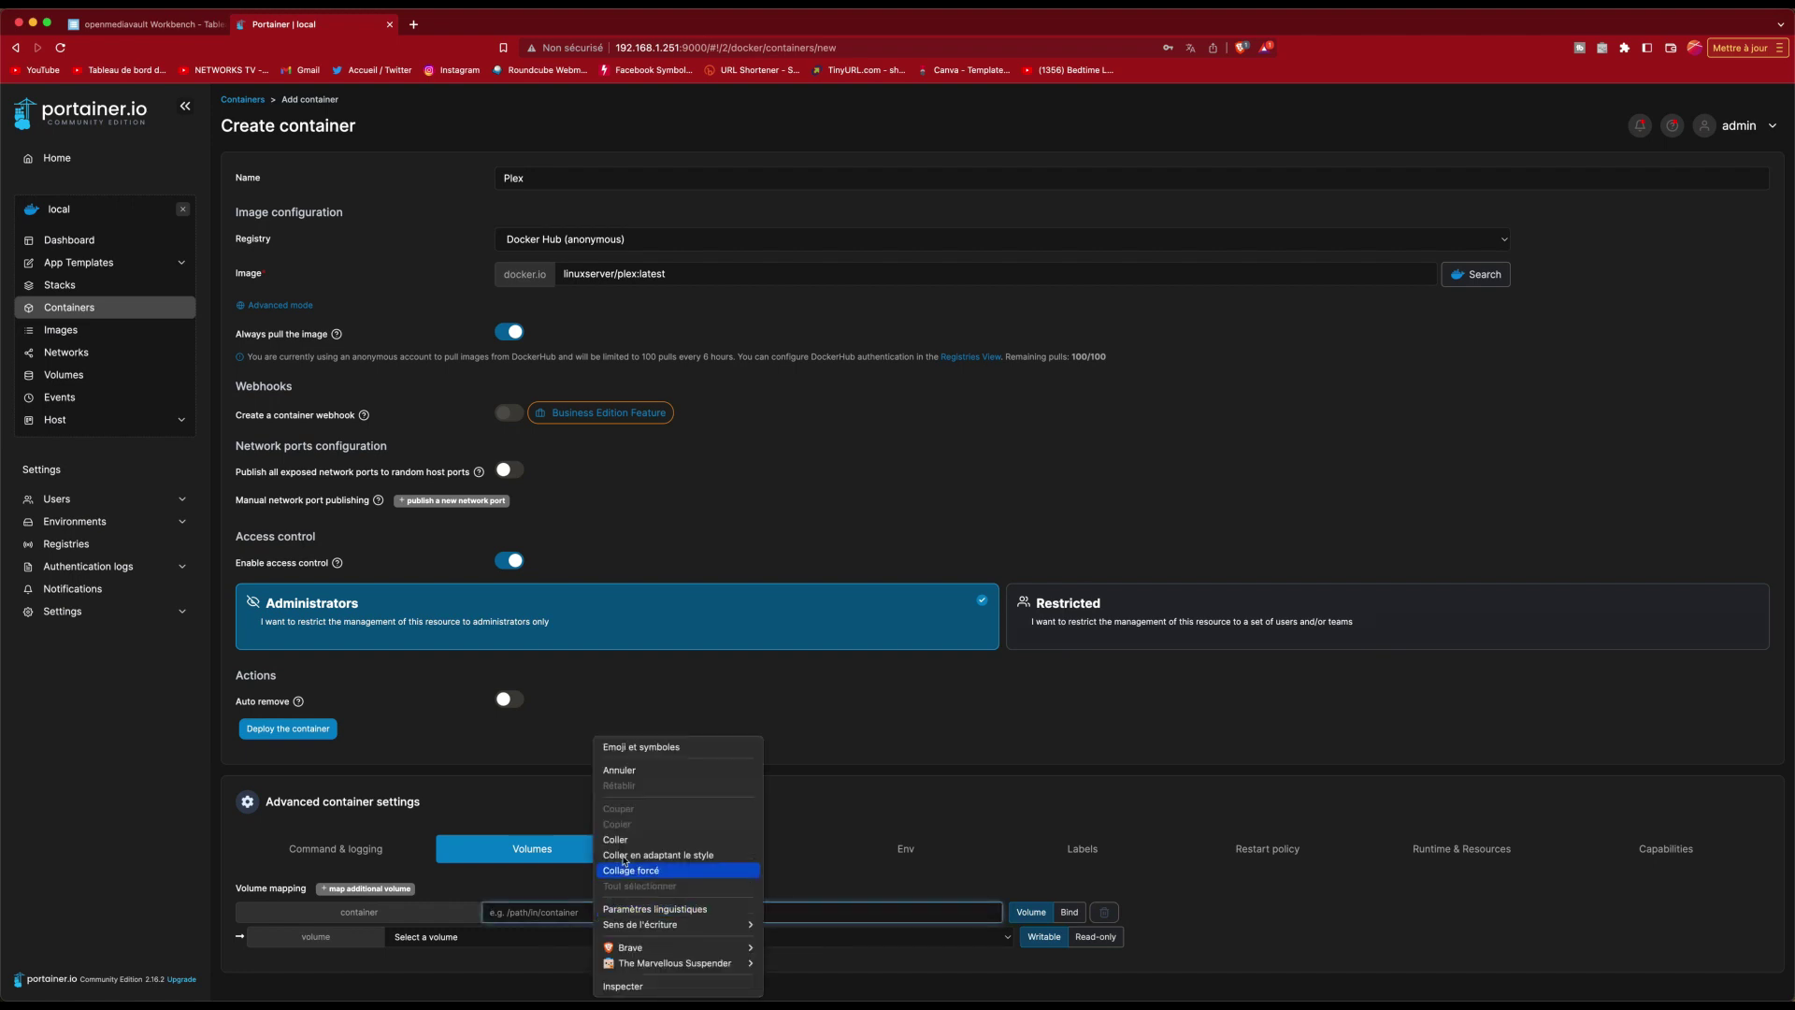
{"action": "left_click", "coordinate": [645, 840]}
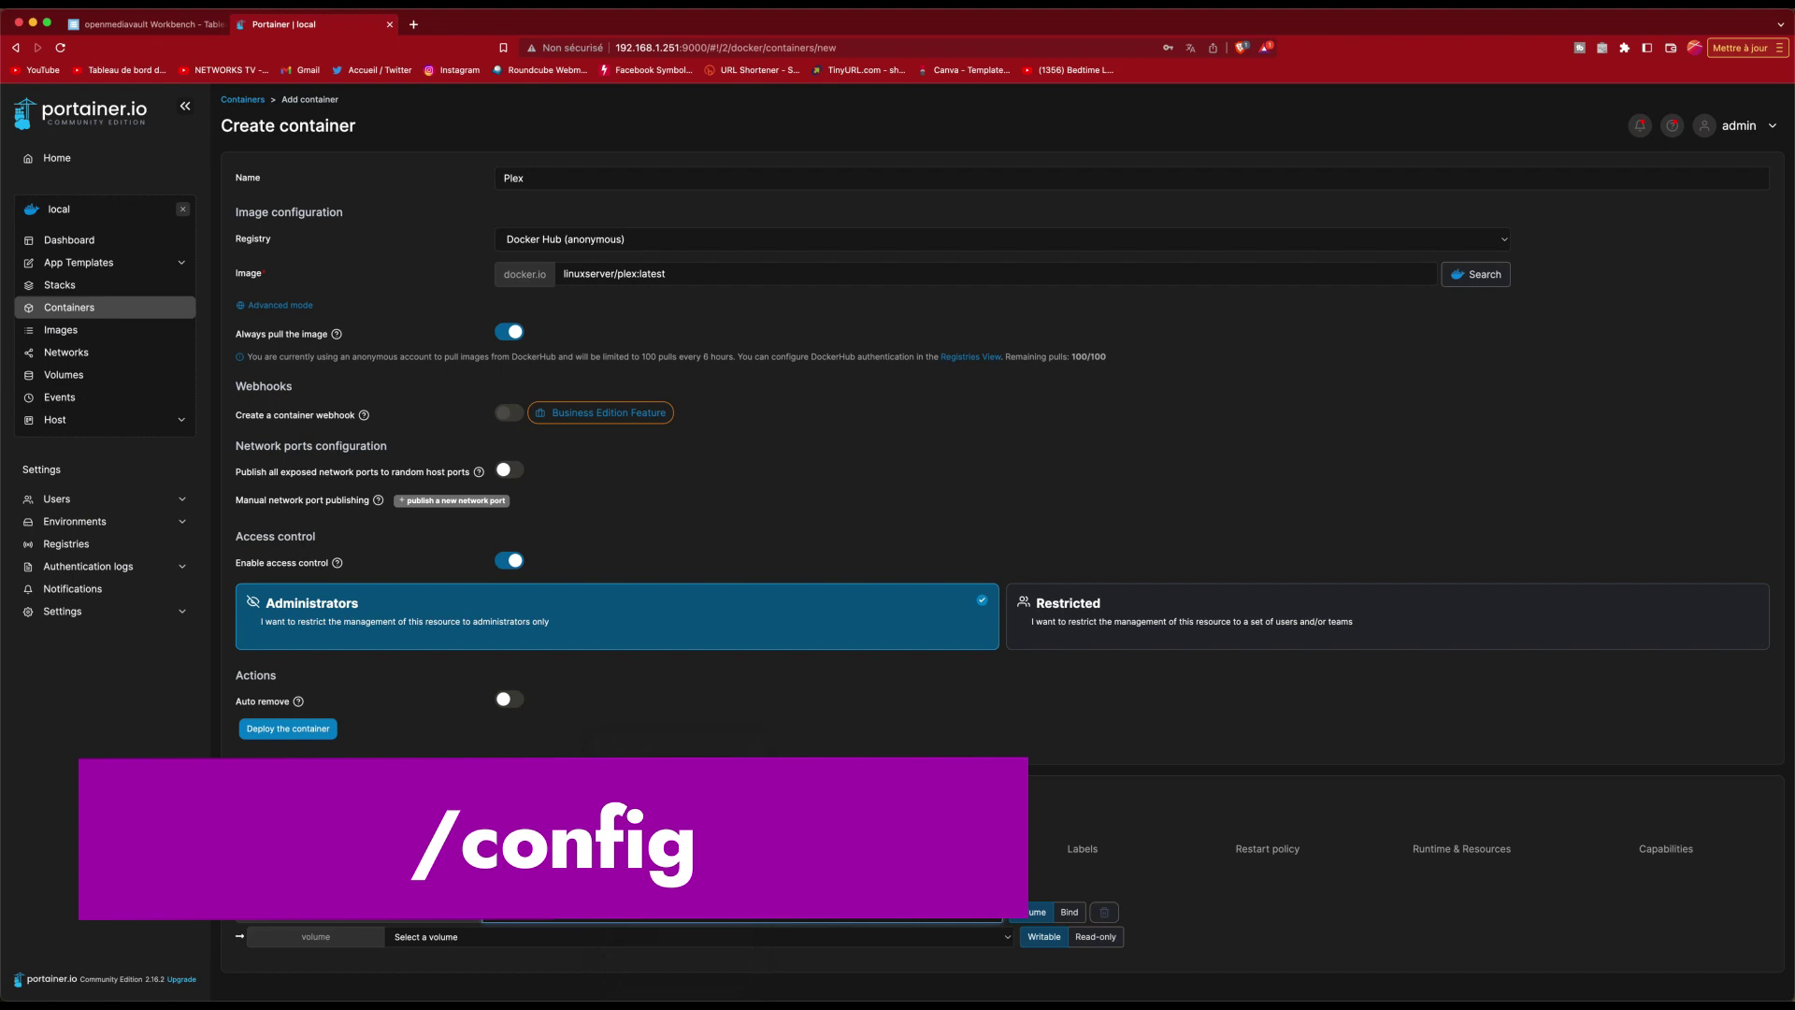
{"action": "left_click", "coordinate": [428, 937]}
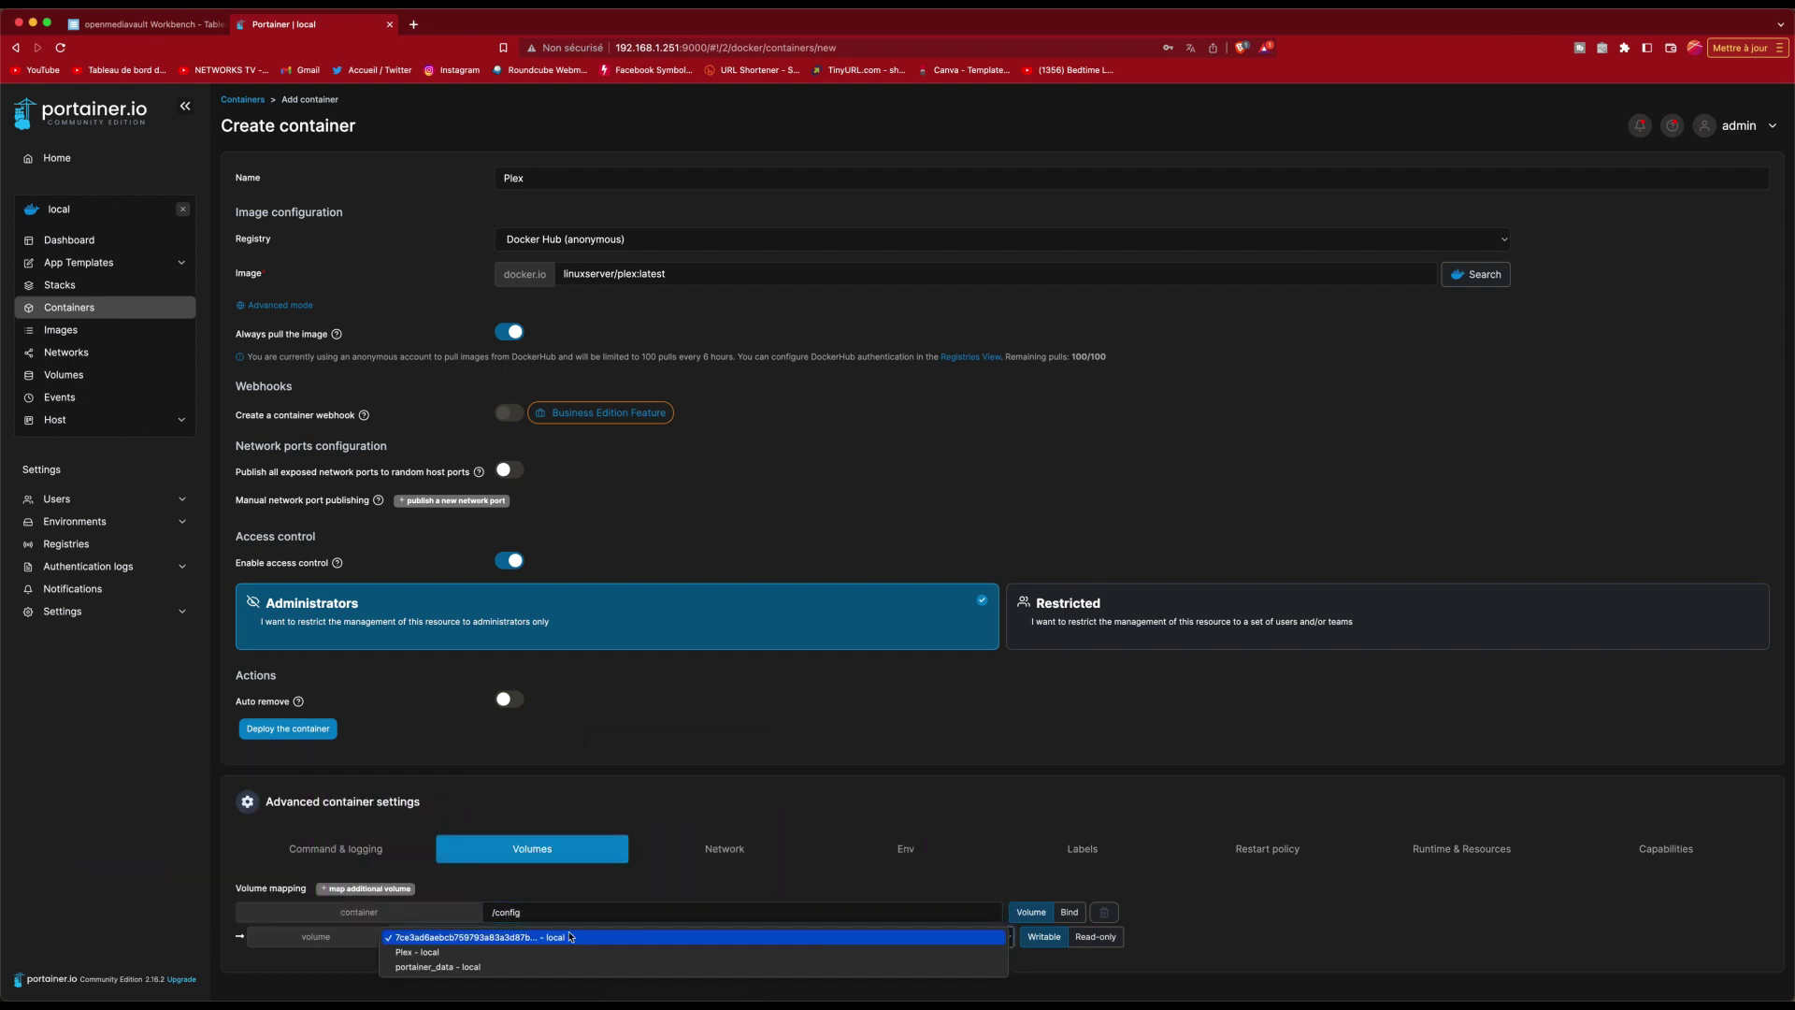
{"action": "left_click", "coordinate": [430, 952]}
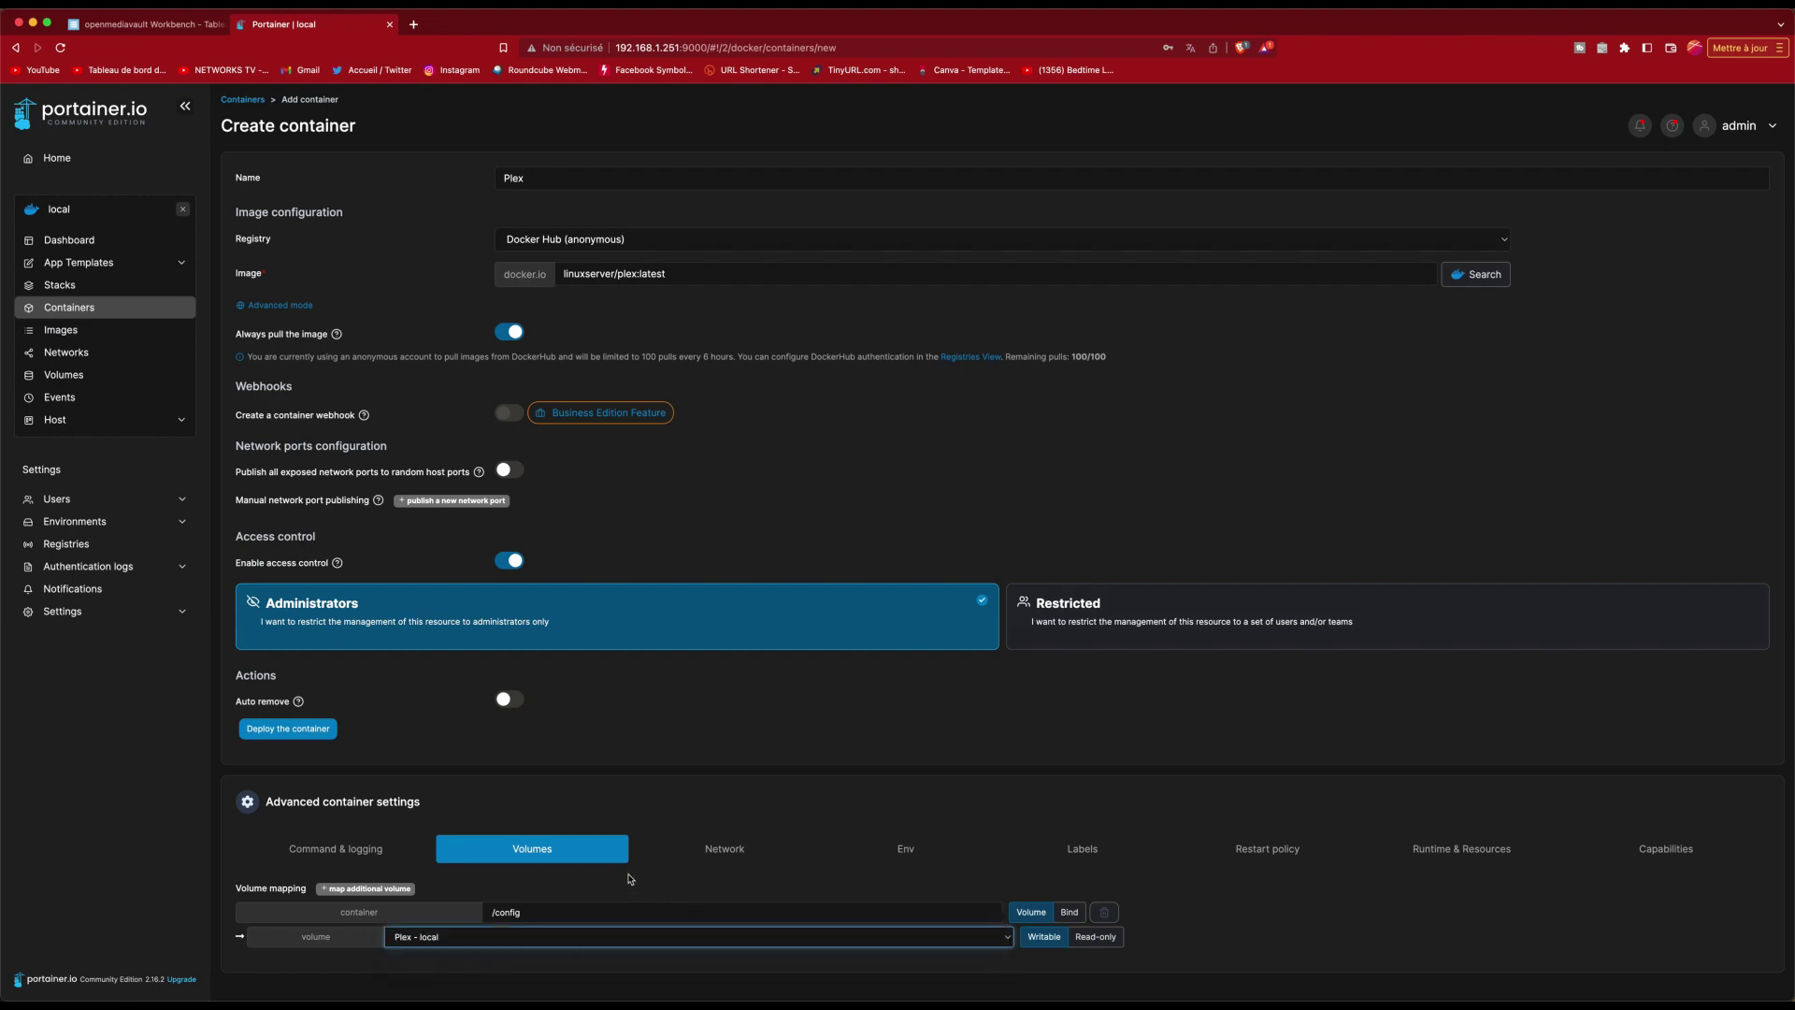
Step: Add a second volume mapping set to Bind a host folder, then switch to openmediavault
{"action": "left_click", "coordinate": [366, 890]}
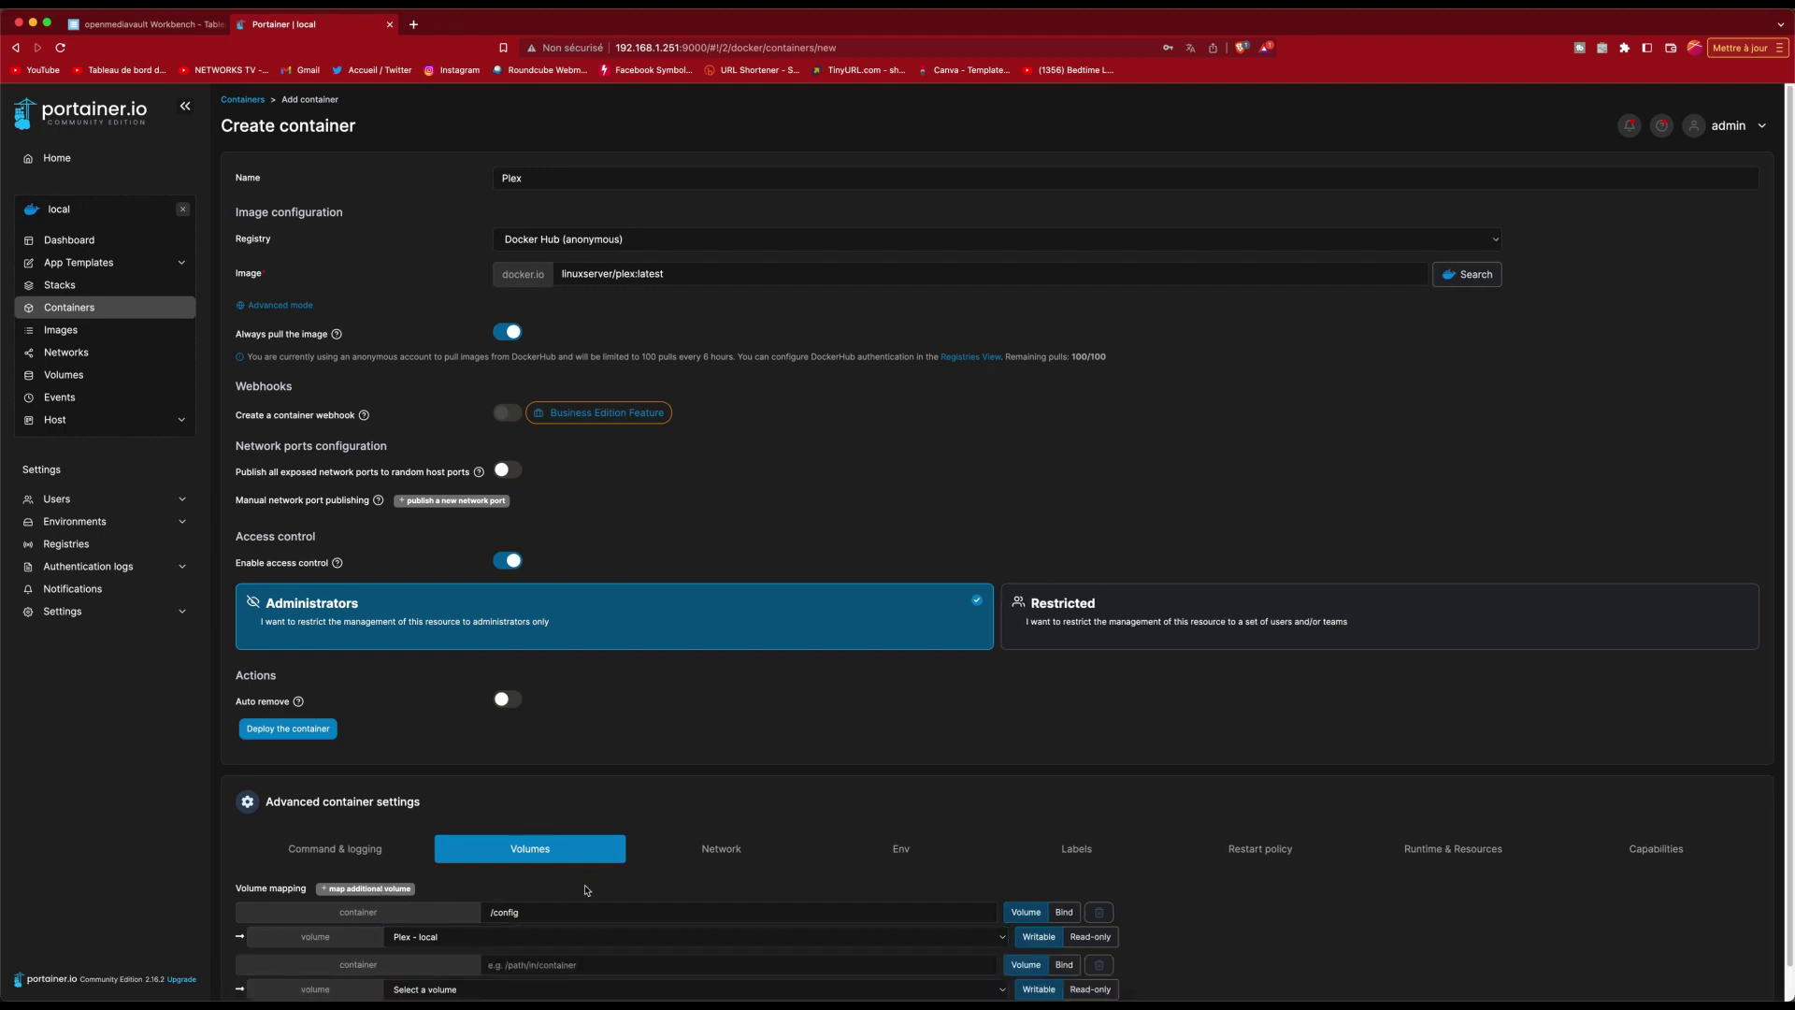
{"action": "scroll", "coordinate": [705, 898], "scroll_direction": "down", "scroll_amount": 1}
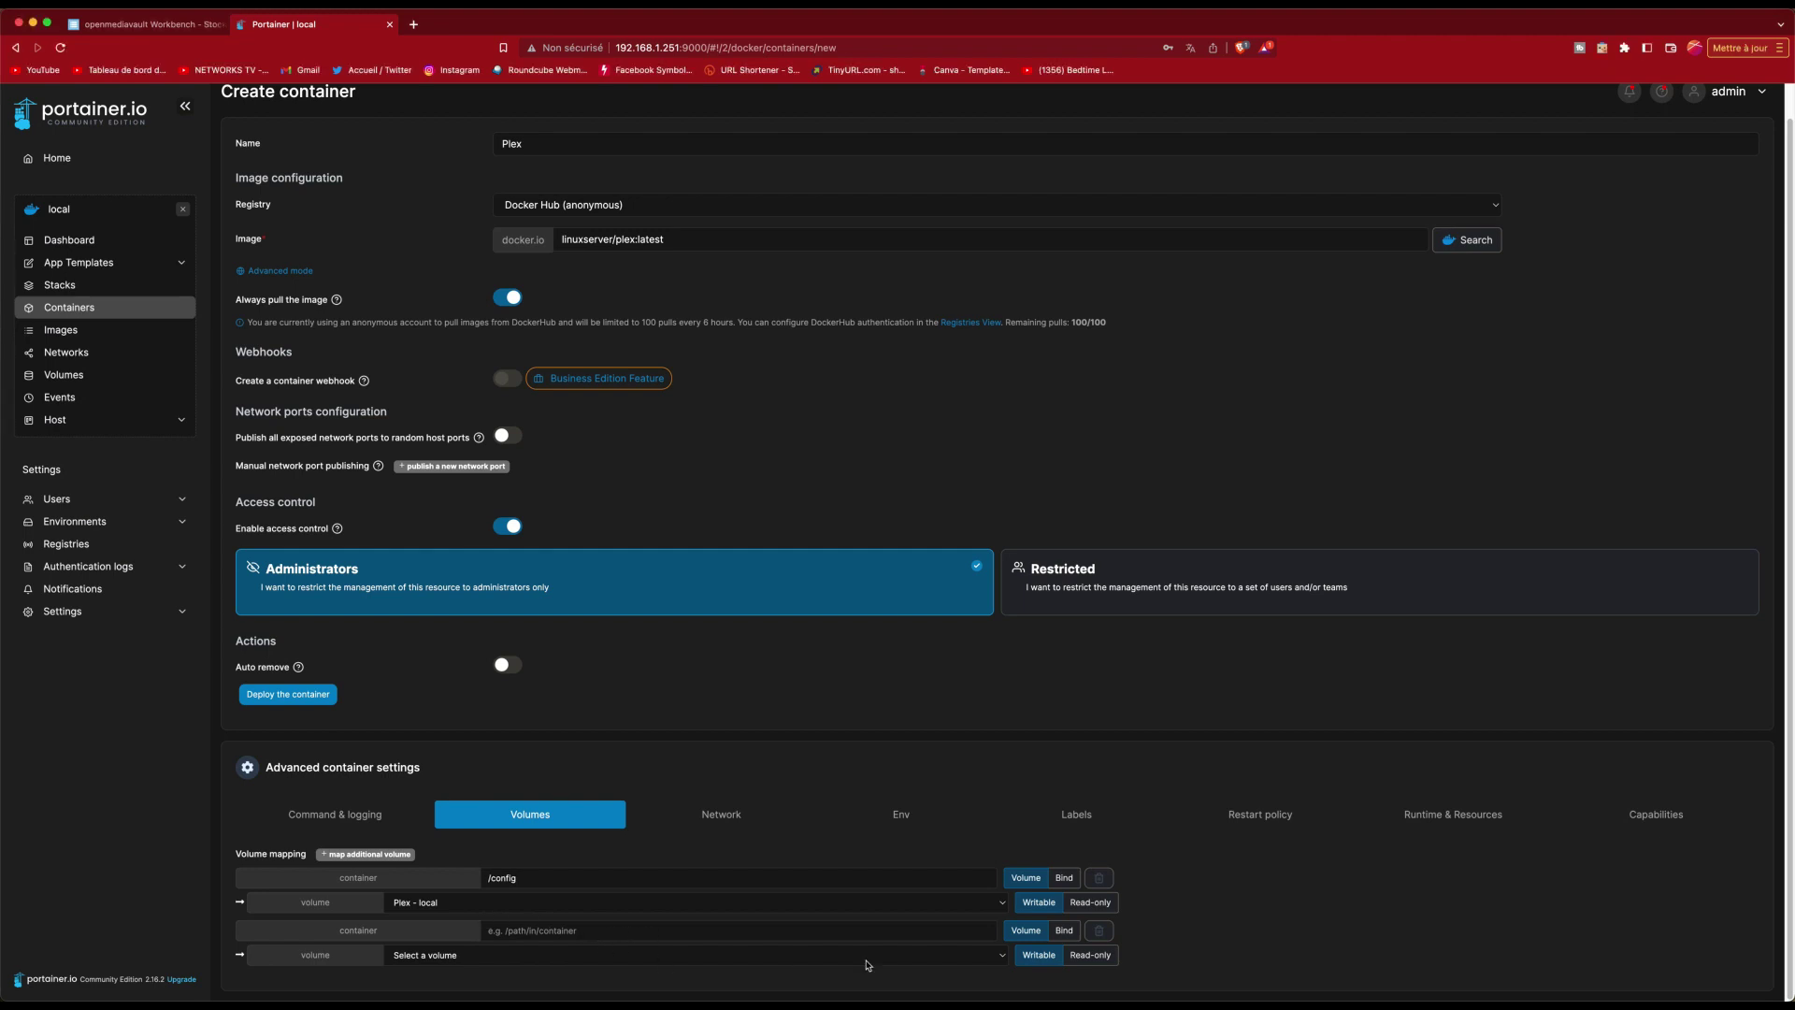
{"action": "left_click", "coordinate": [1065, 931]}
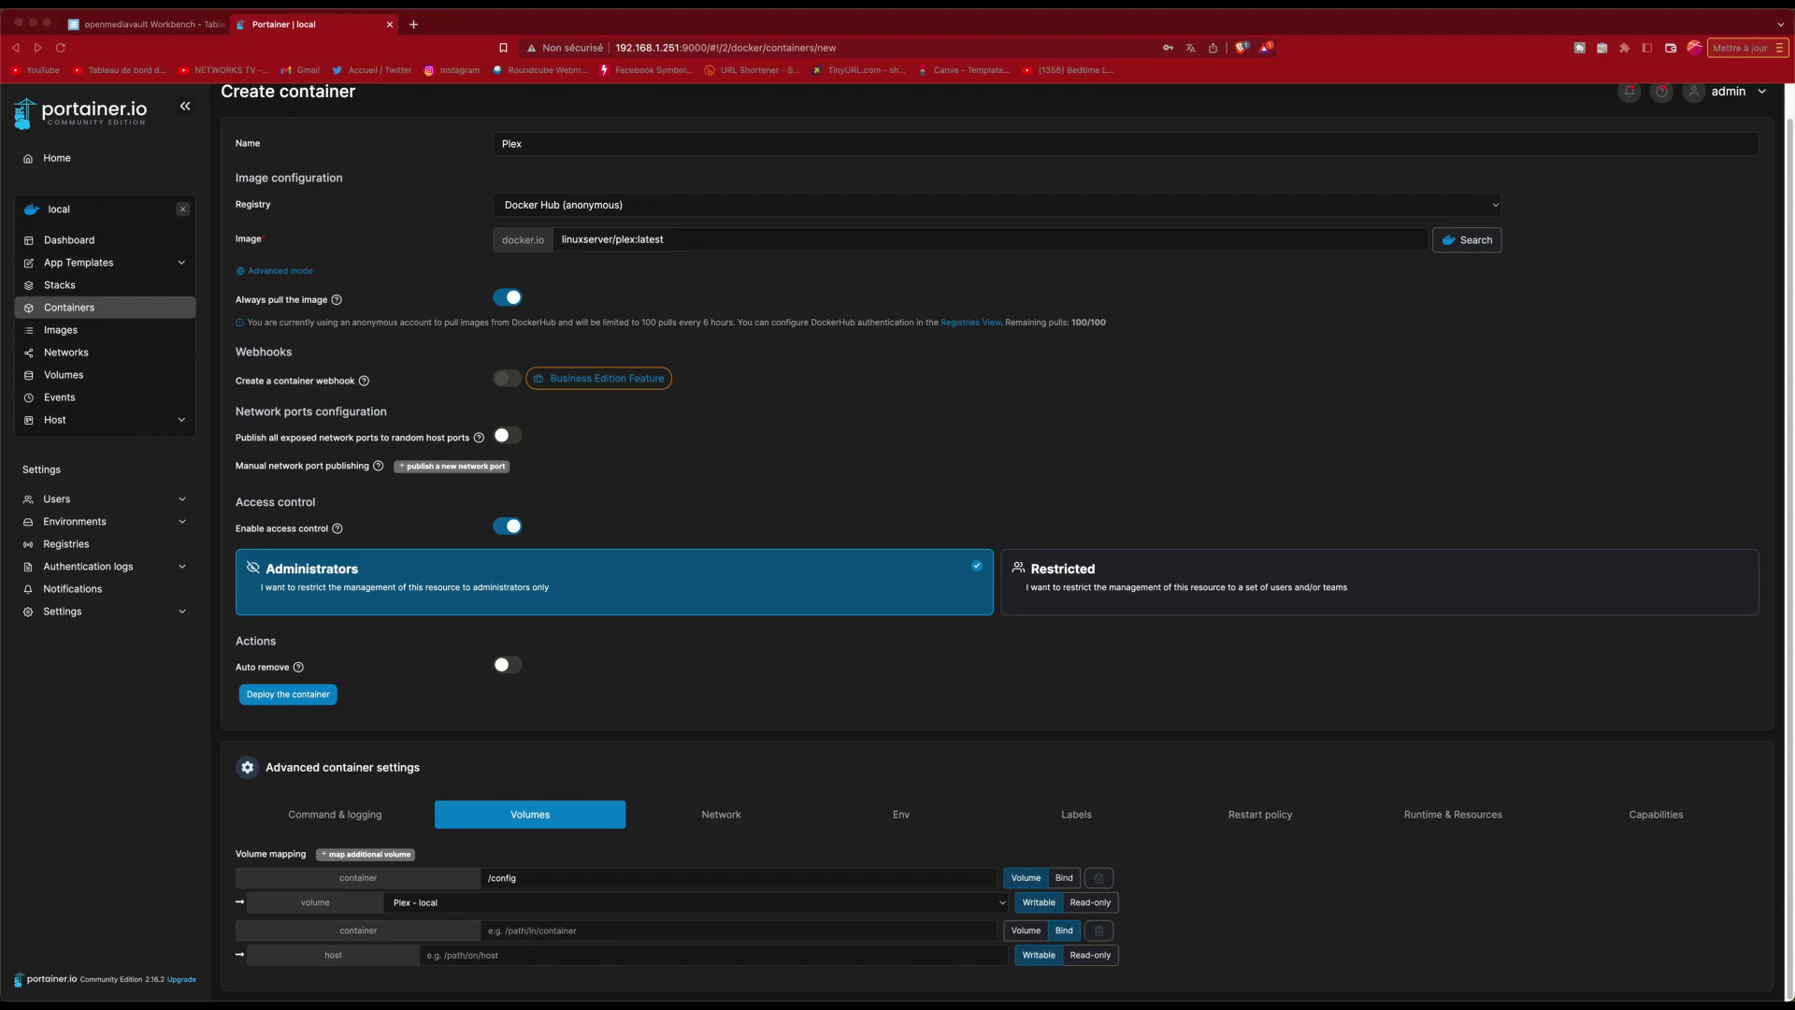
{"action": "left_click", "coordinate": [156, 28]}
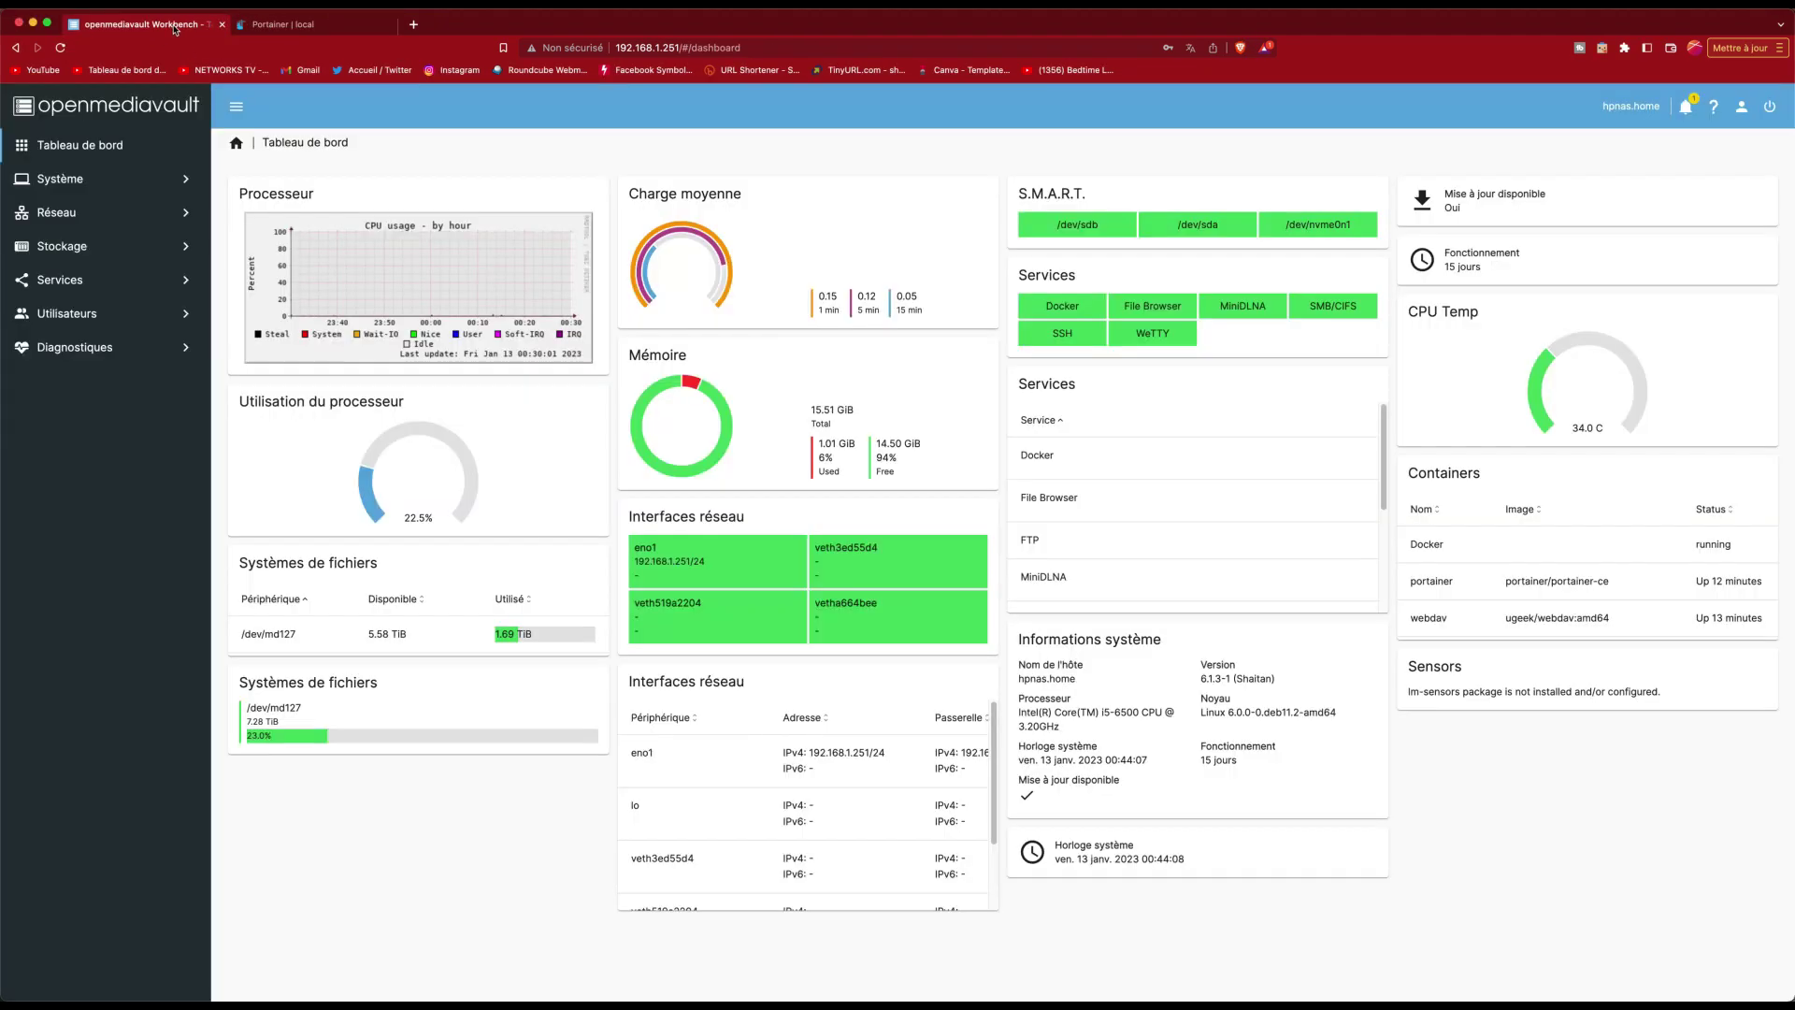
Step: Copy the FILMS shared folder's absolute path from Stockage > Dossiers partagés and return to Portainer
{"action": "left_click", "coordinate": [75, 246]}
{"action": "left_click", "coordinate": [126, 414]}
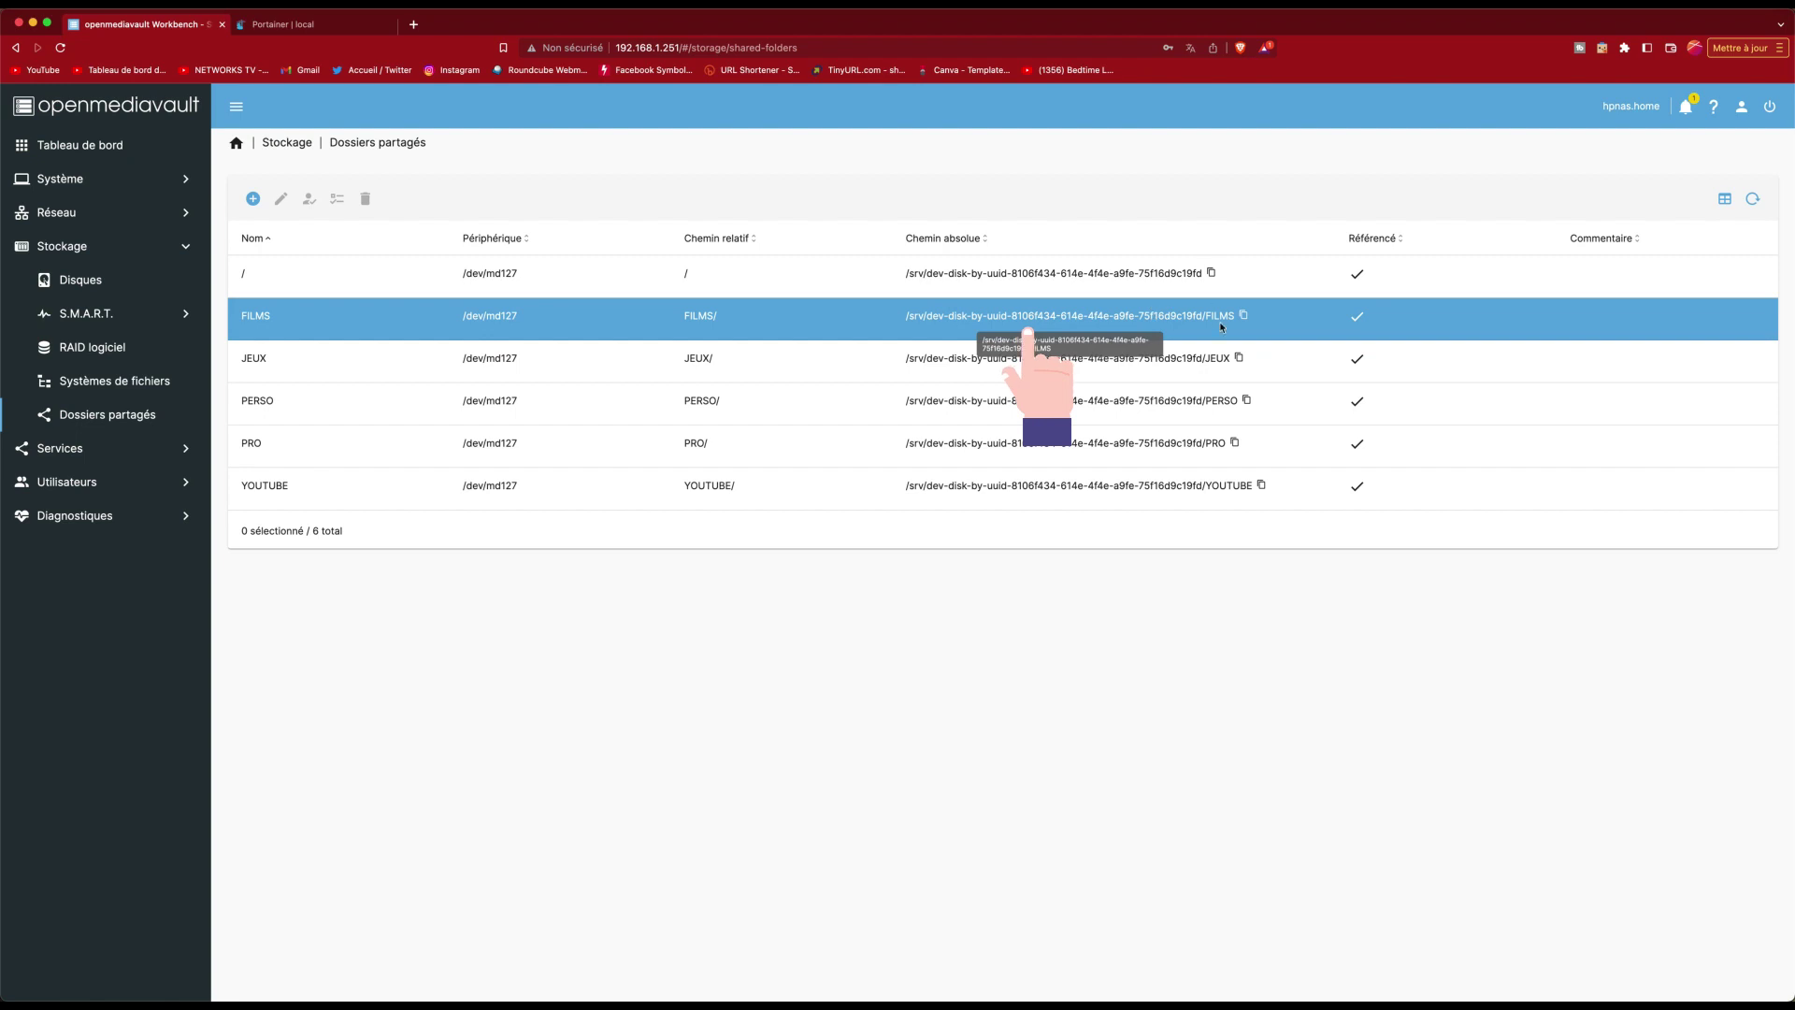
{"action": "left_click", "coordinate": [1244, 316]}
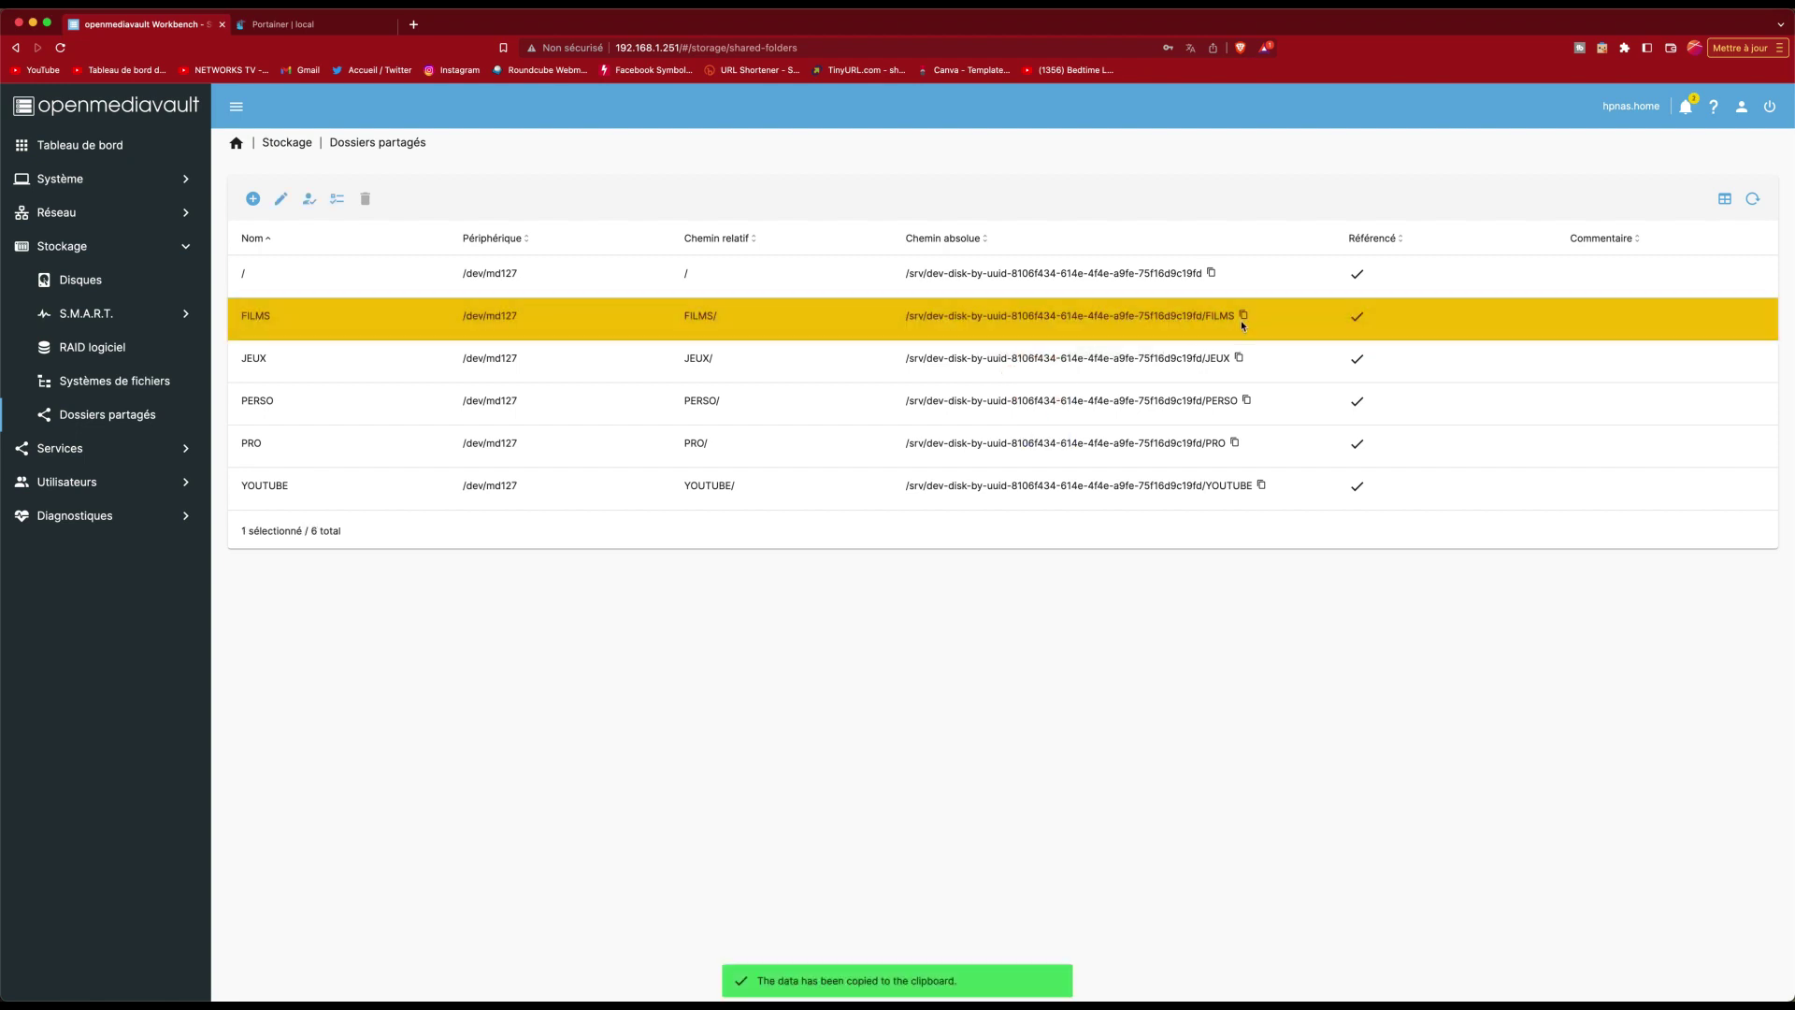
{"action": "left_click", "coordinate": [332, 32]}
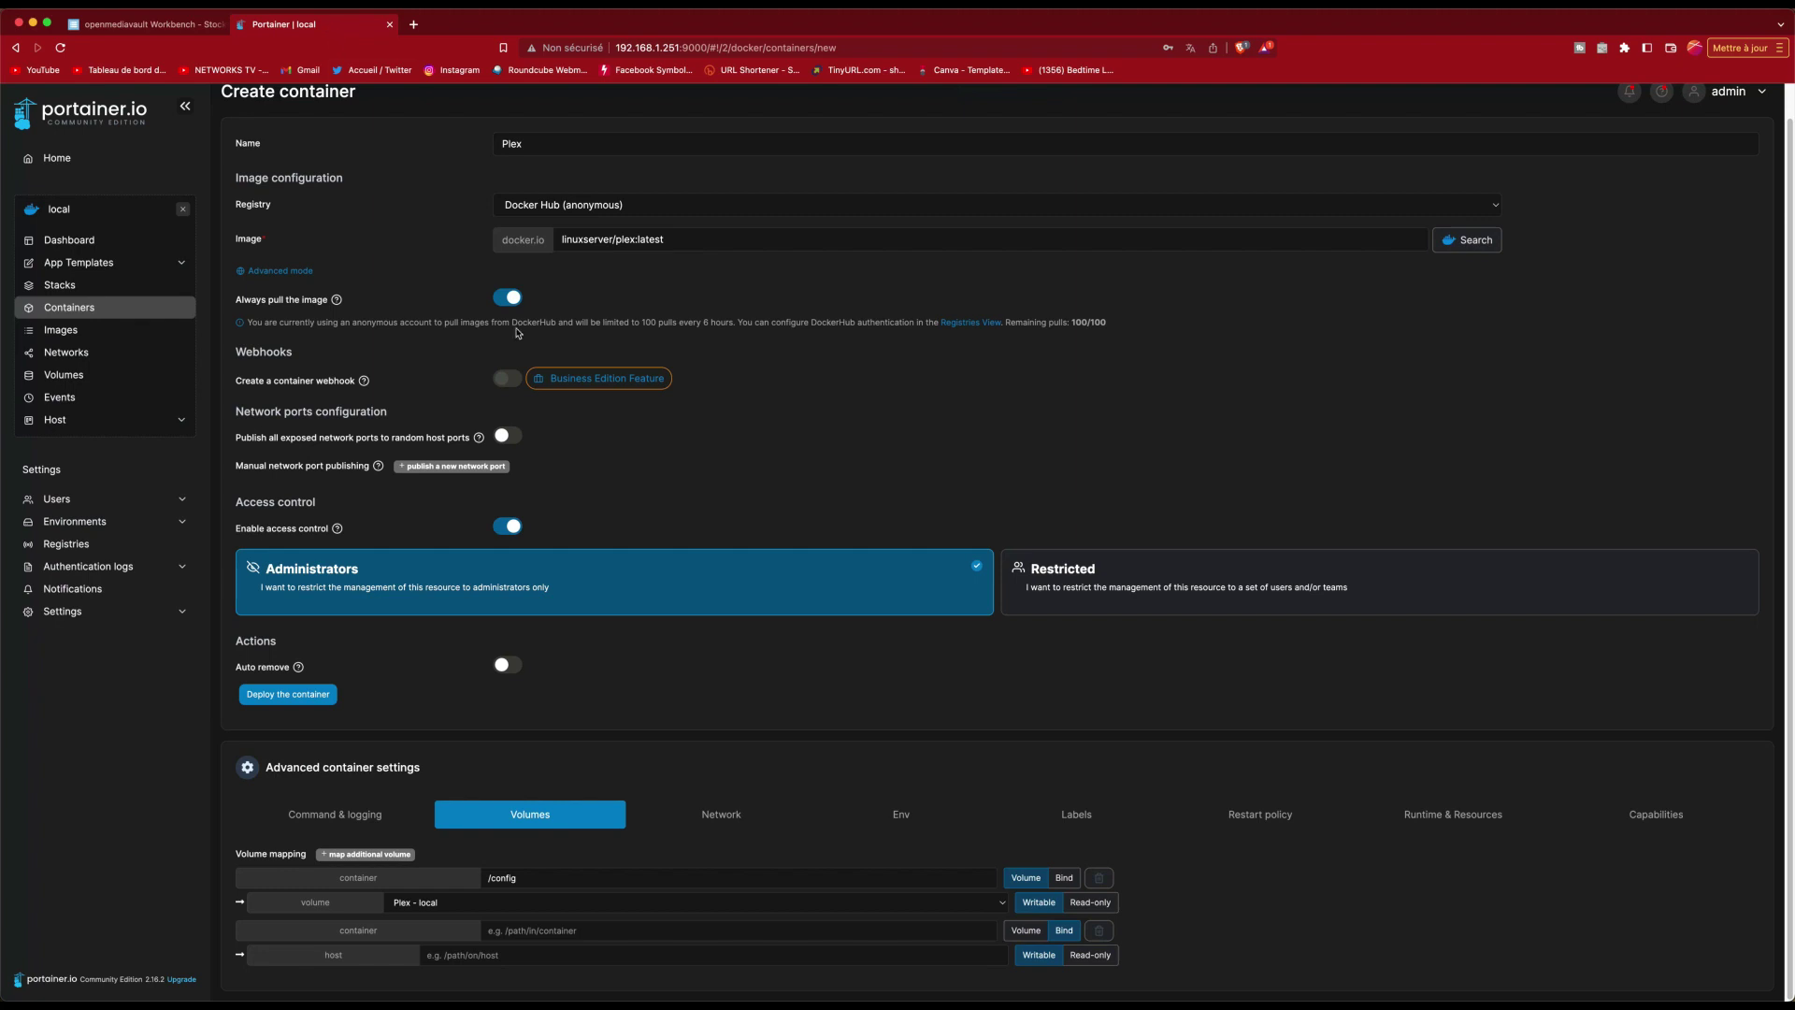
Step: Paste the FILMS absolute path as the host path and set container path /FILMS
{"action": "left_click", "coordinate": [467, 958]}
{"action": "right_click", "coordinate": [472, 964]}
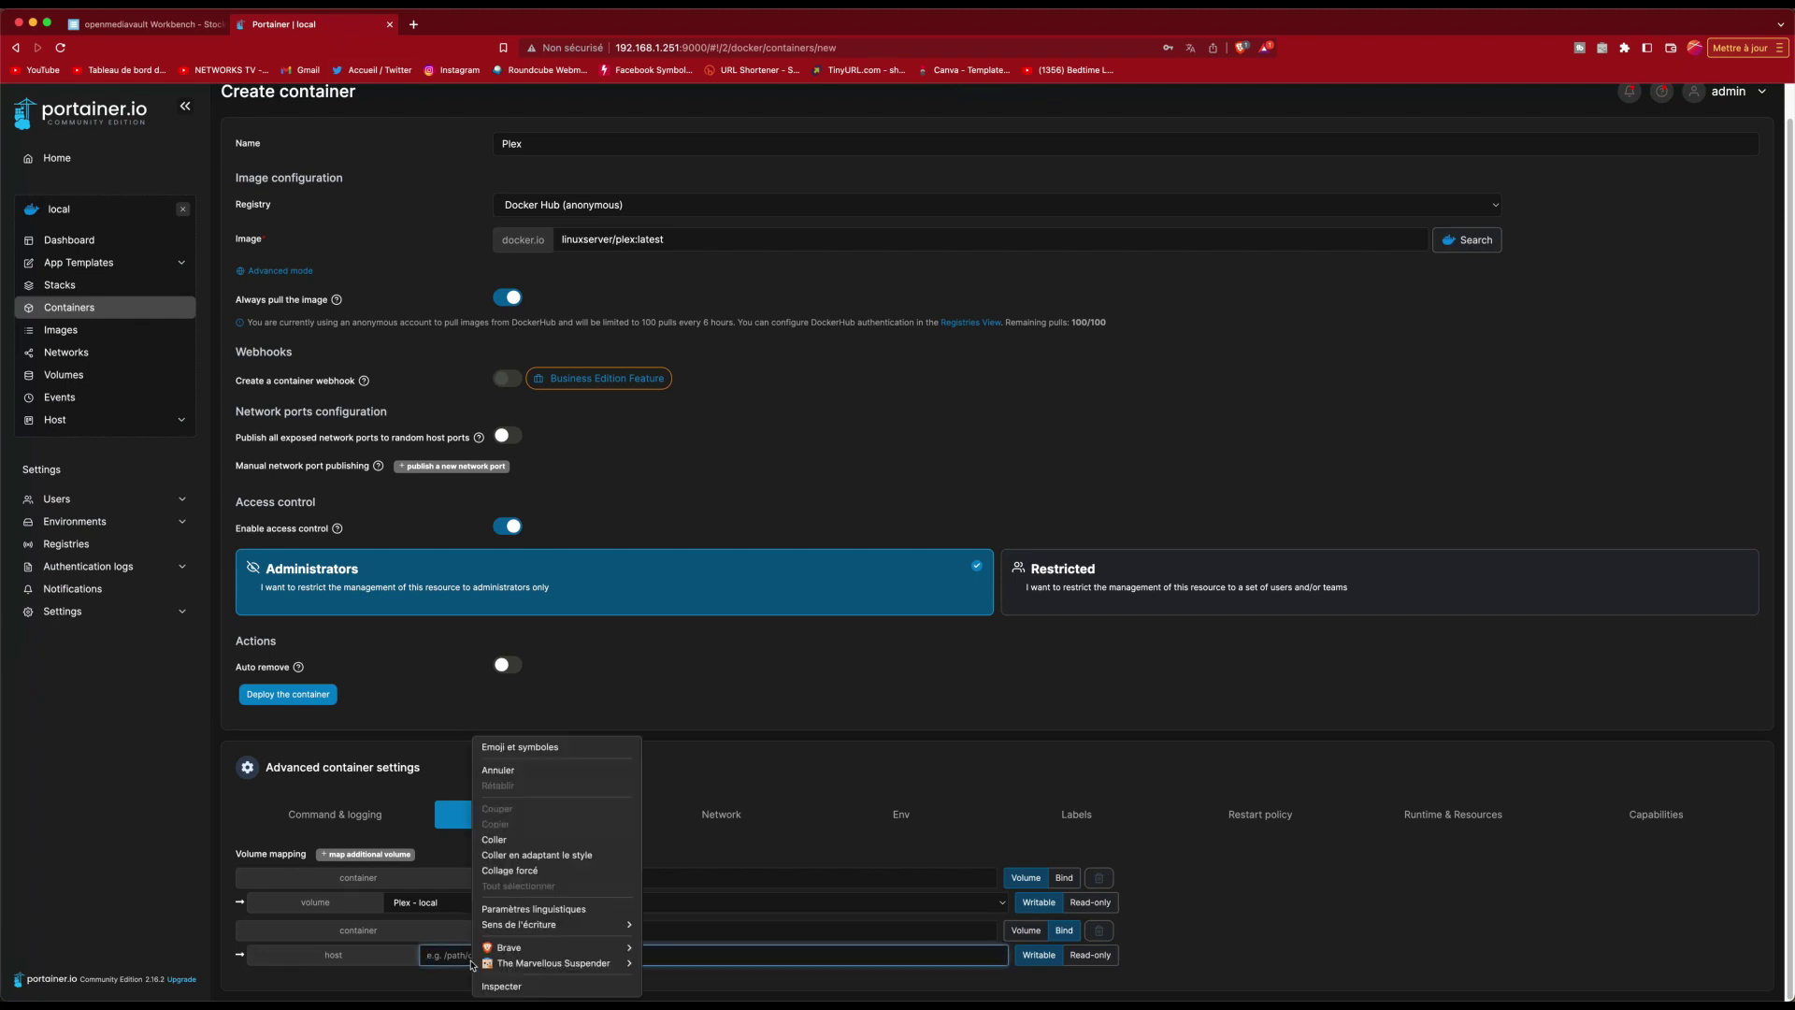
{"action": "left_click", "coordinate": [505, 839]}
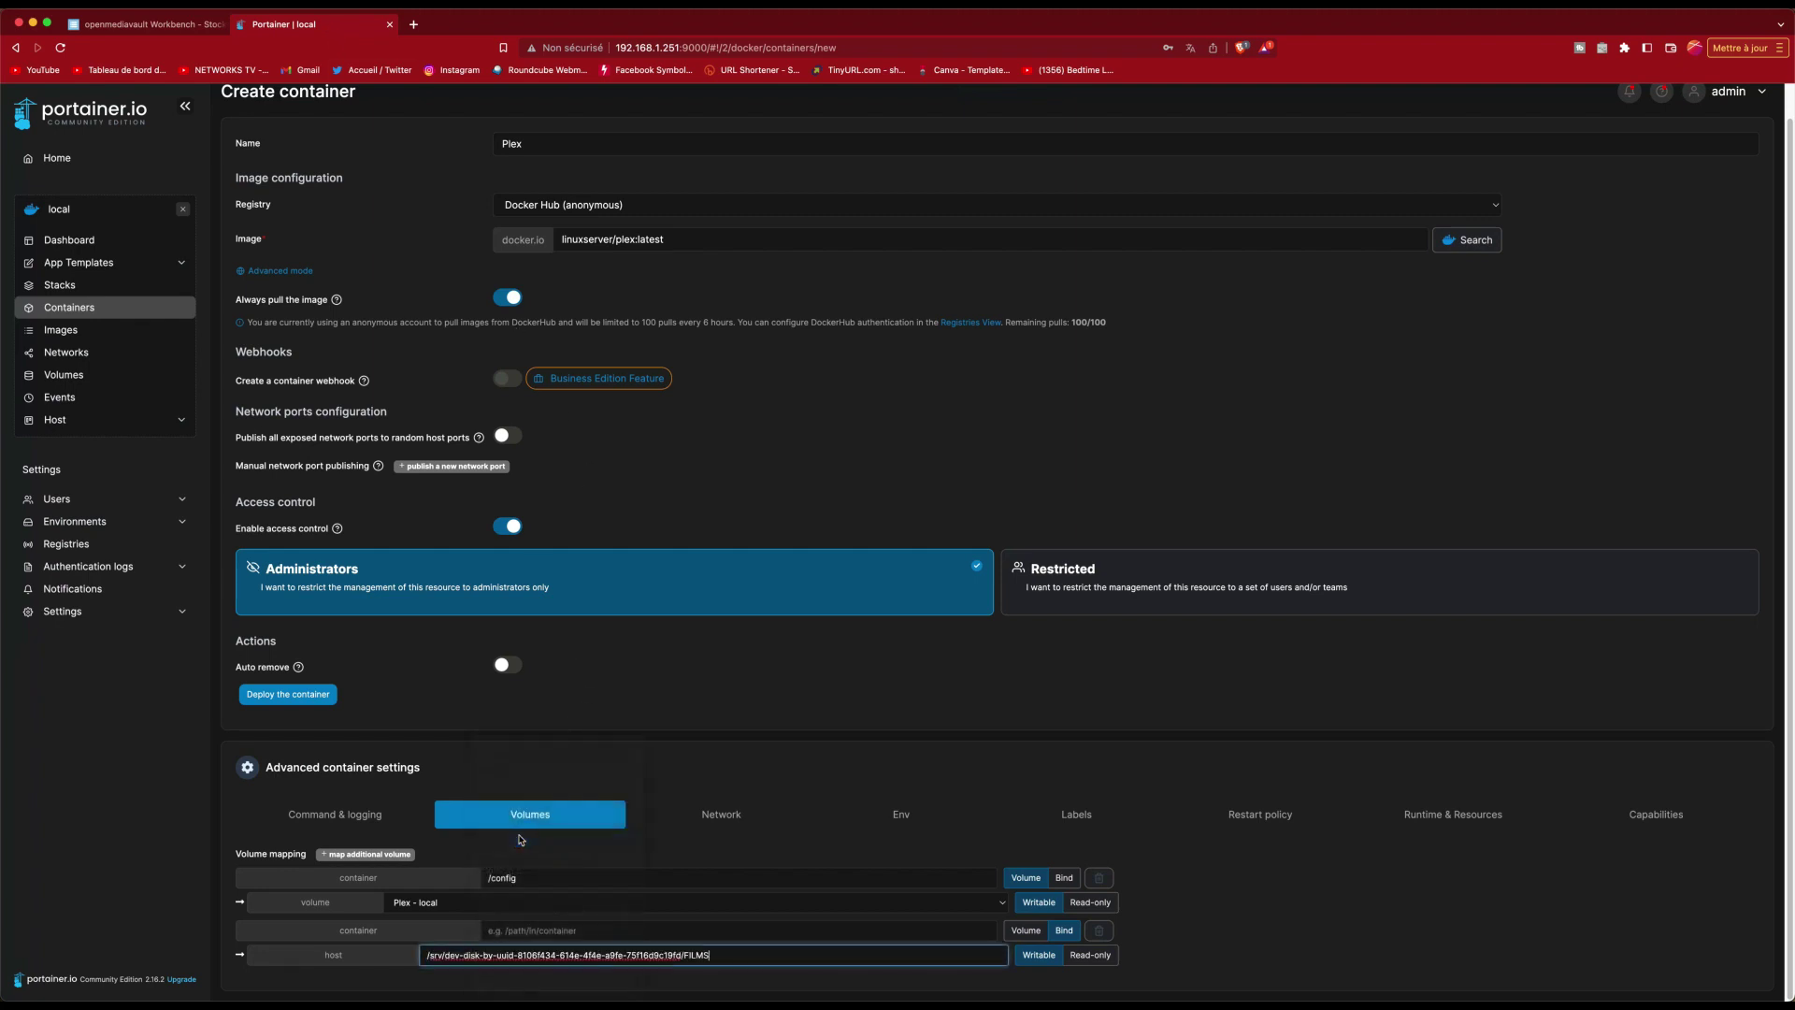
{"action": "left_click", "coordinate": [648, 937]}
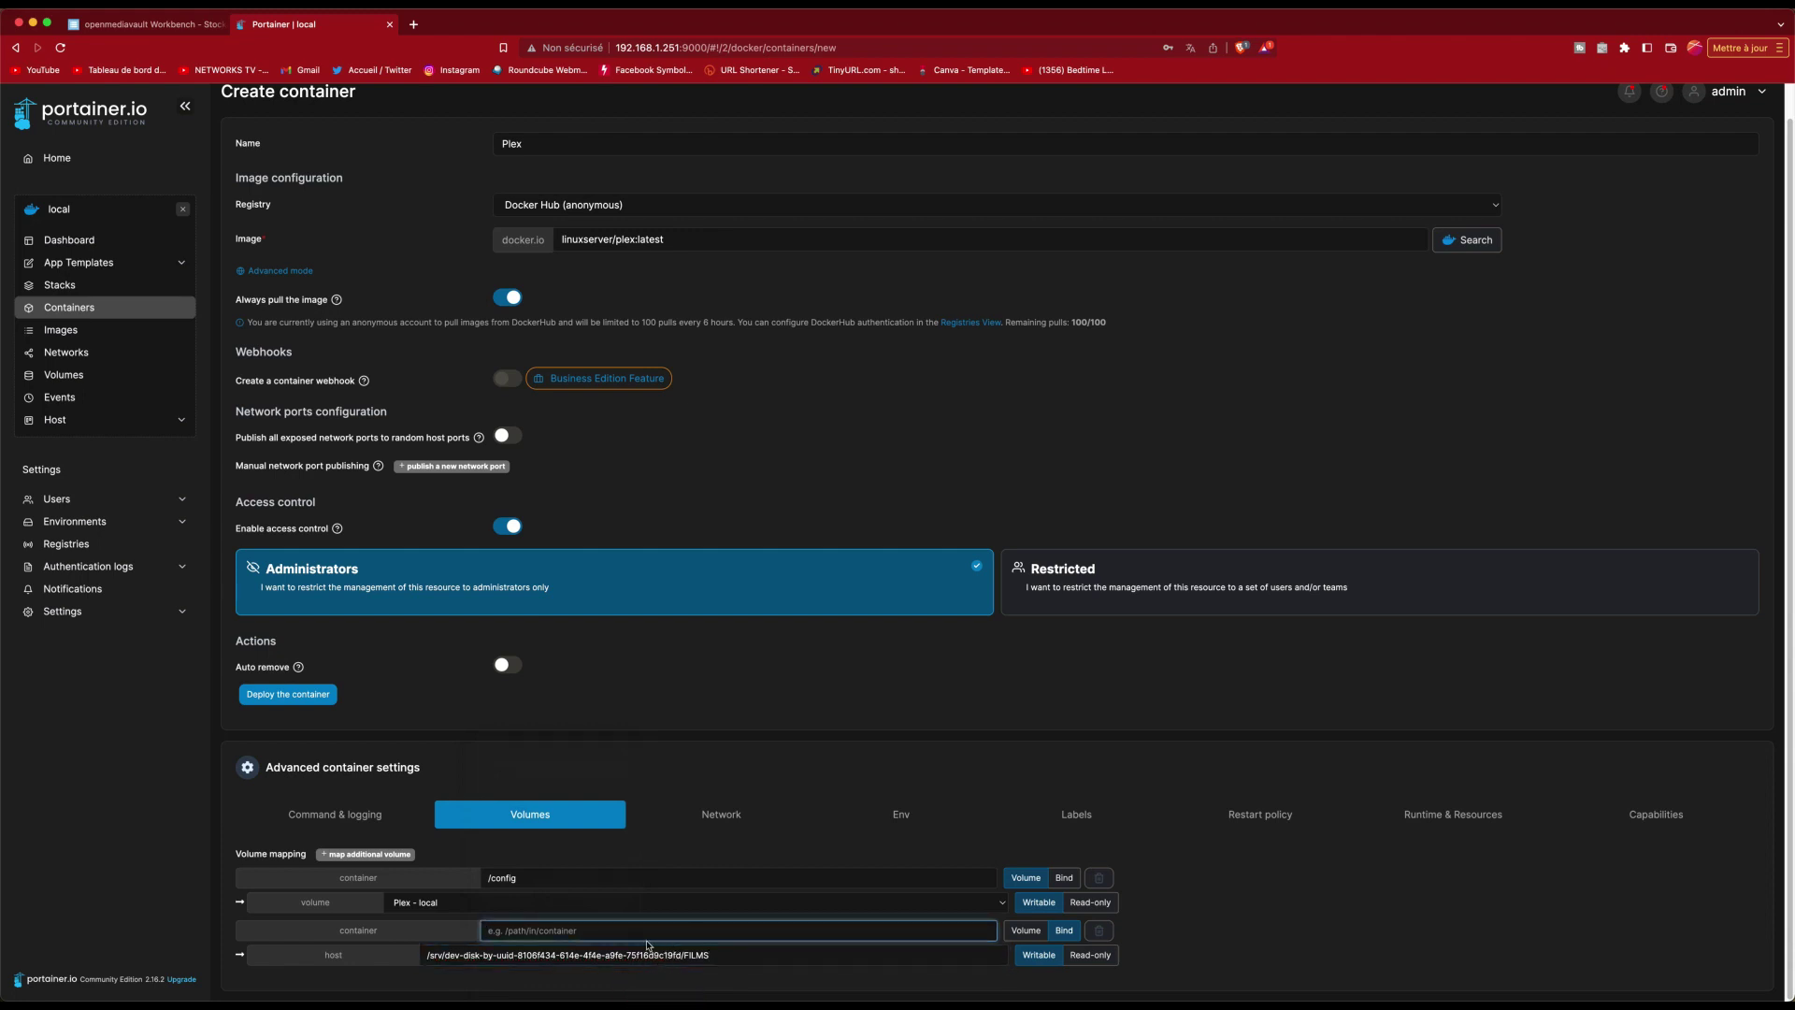
{"action": "type", "text": "/FILMS"}
Step: Put the Plex container on the host network with an Always restart policy
{"action": "left_click", "coordinate": [722, 819]}
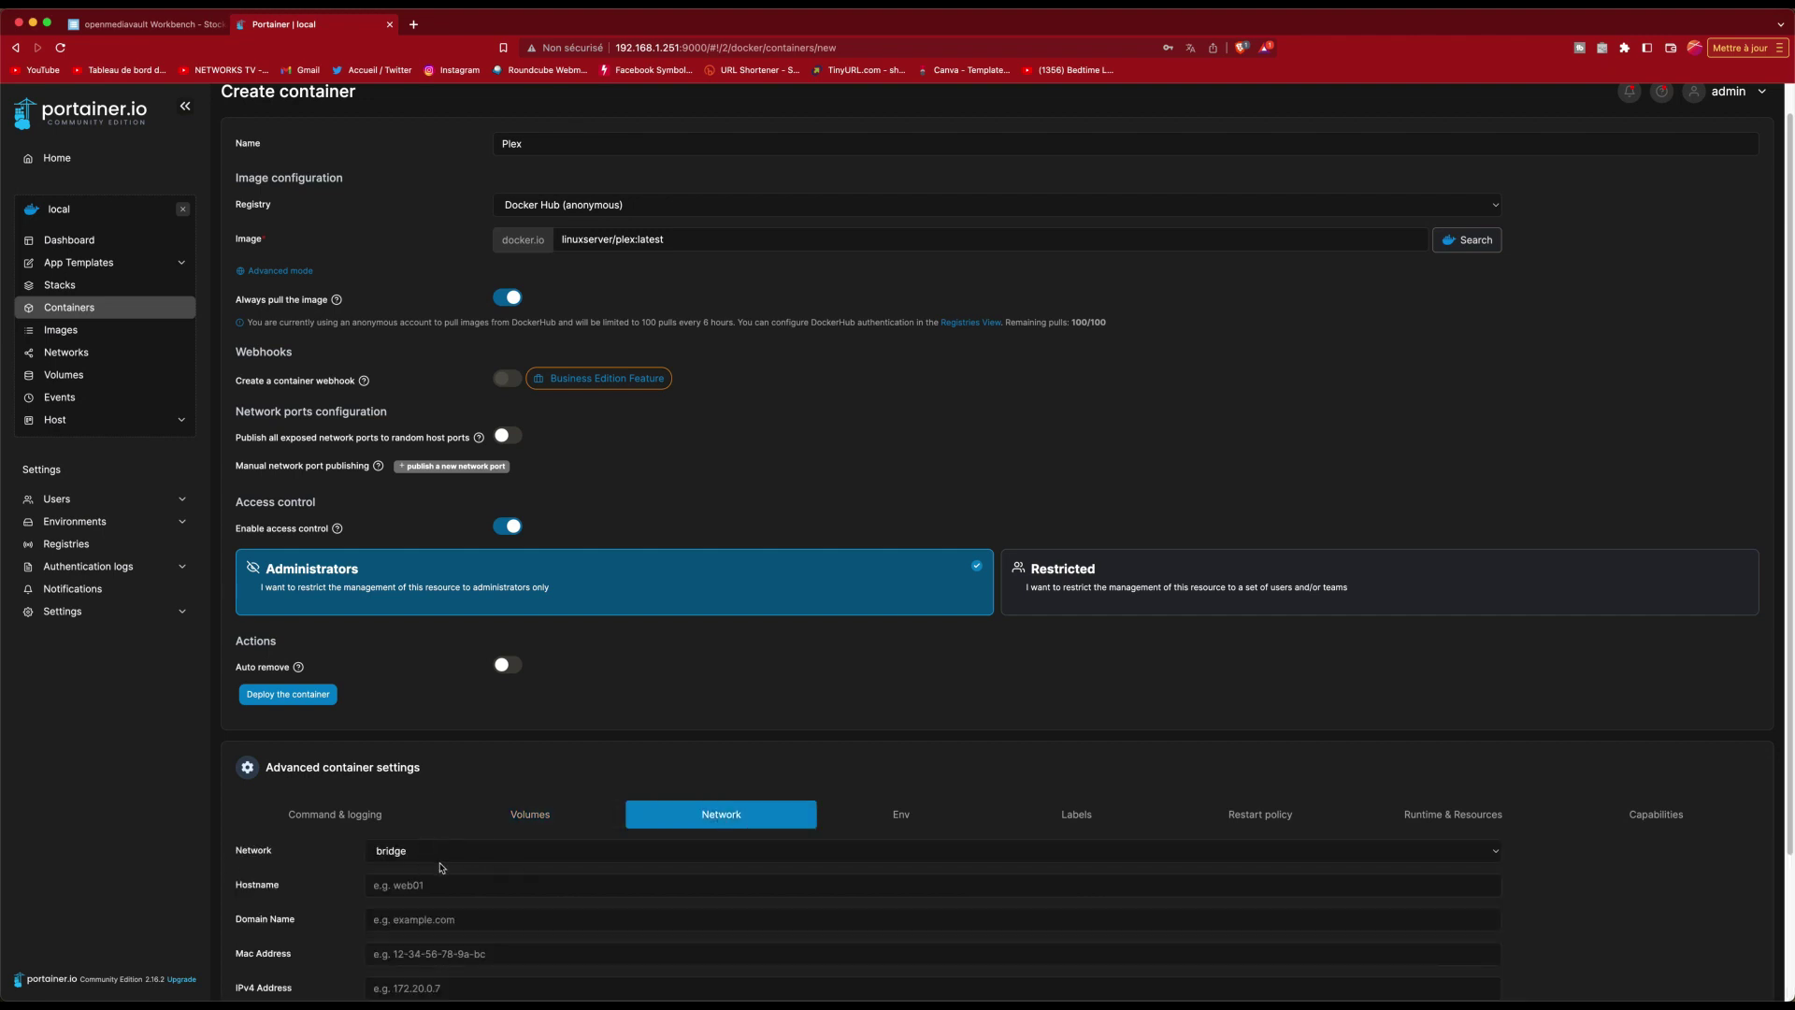
{"action": "scroll", "coordinate": [442, 866], "scroll_direction": "down", "scroll_amount": 3}
{"action": "left_click", "coordinate": [415, 675]}
{"action": "left_click", "coordinate": [412, 708]}
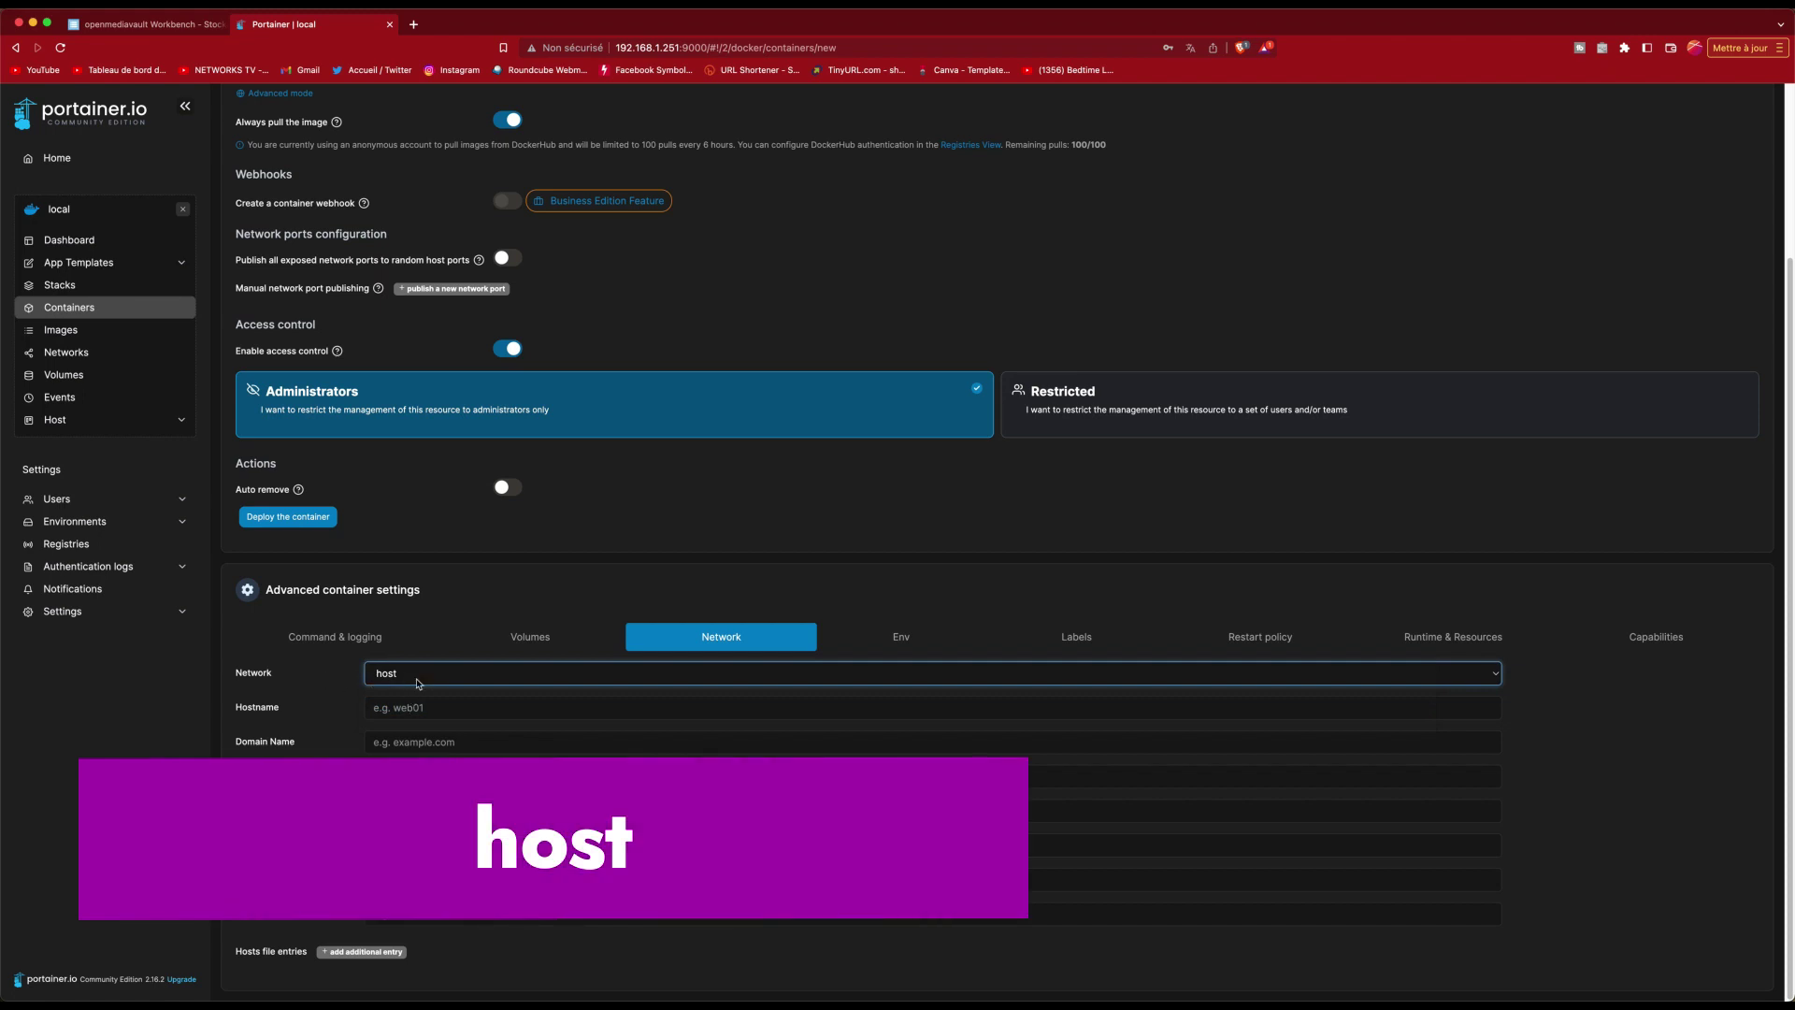
{"action": "left_click", "coordinate": [1259, 637]}
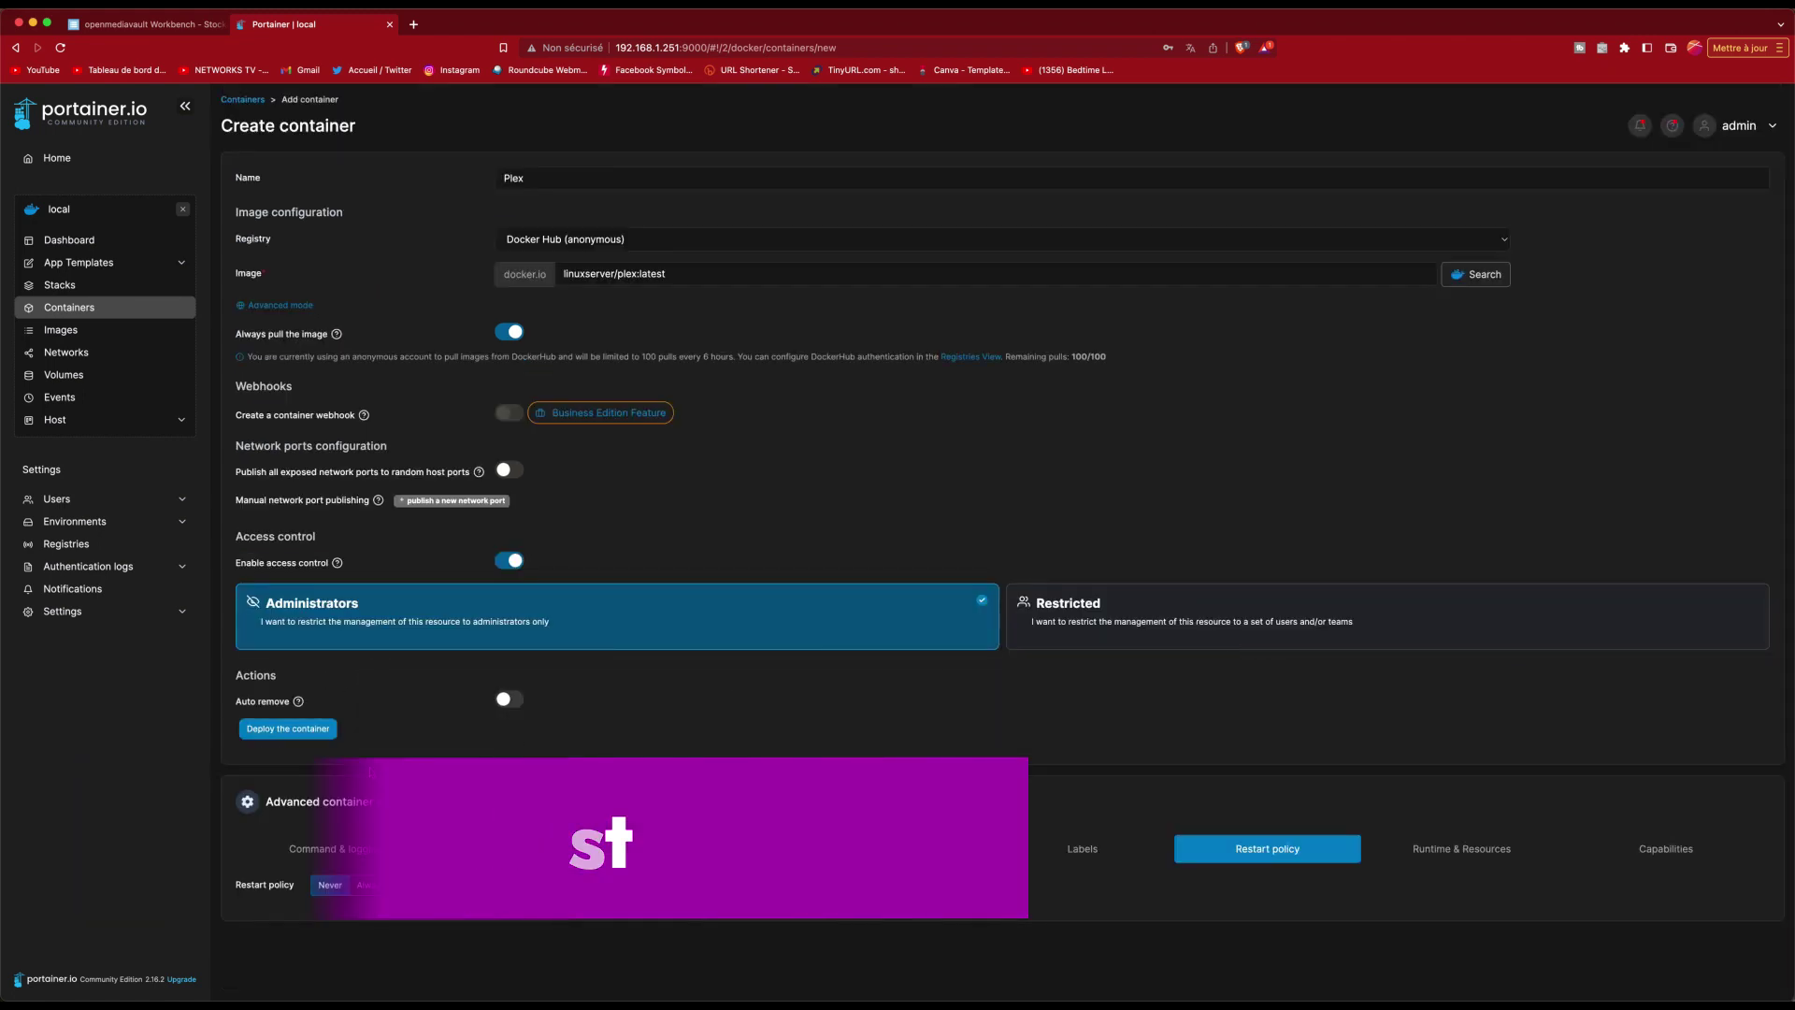
{"action": "left_click", "coordinate": [373, 885]}
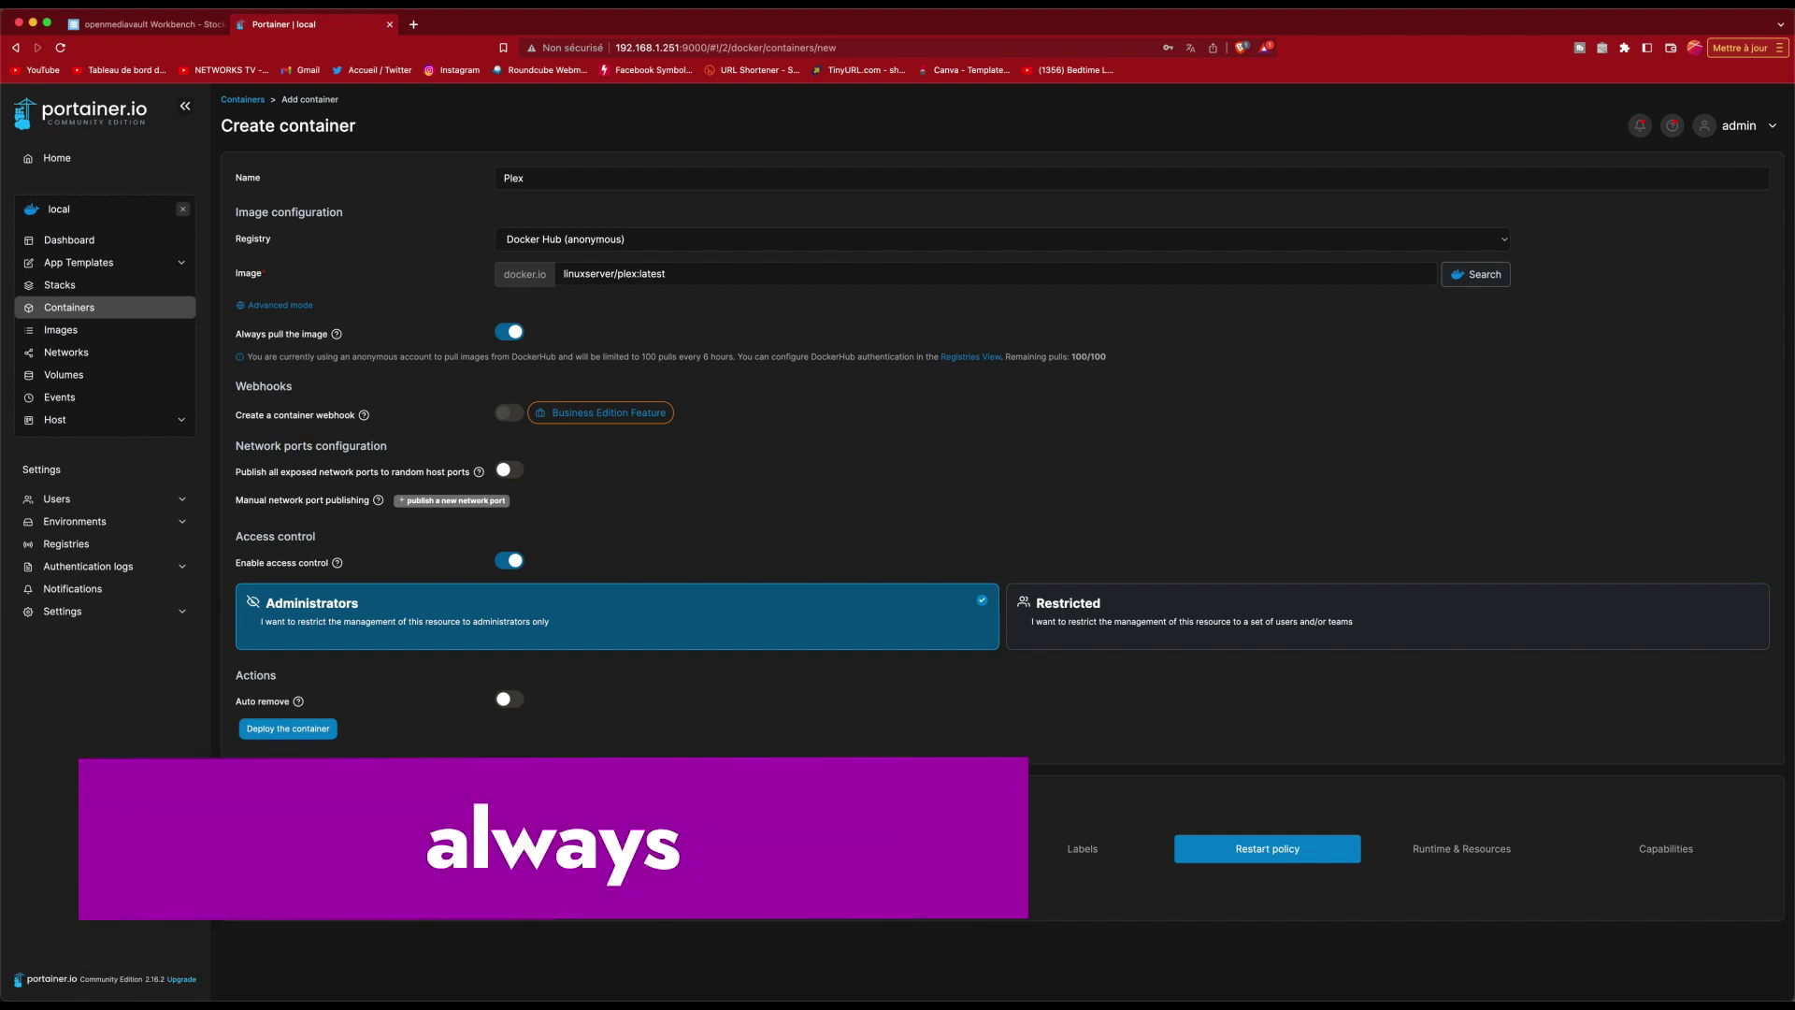
Step: Enable privileged mode, review the volume mappings, and deploy the Plex container
{"action": "left_click", "coordinate": [1463, 848]}
{"action": "scroll", "coordinate": [1206, 803], "scroll_direction": "down", "scroll_amount": 3}
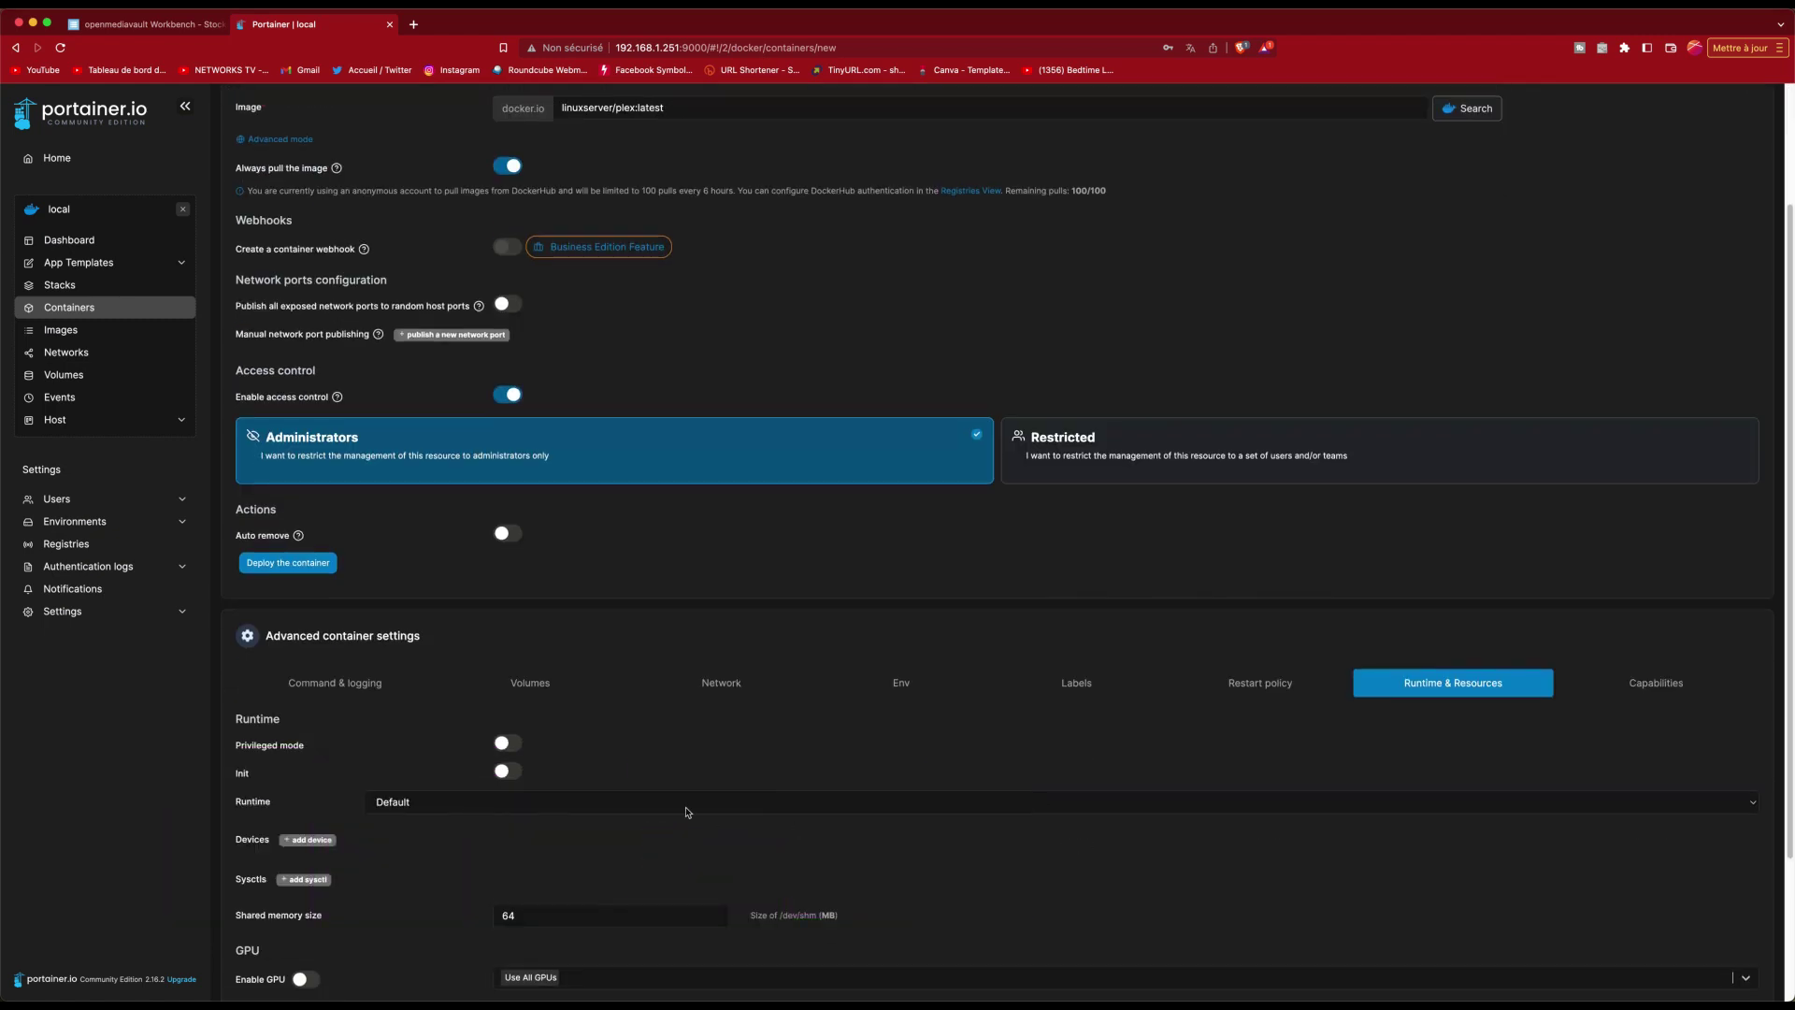
{"action": "left_click", "coordinate": [506, 746]}
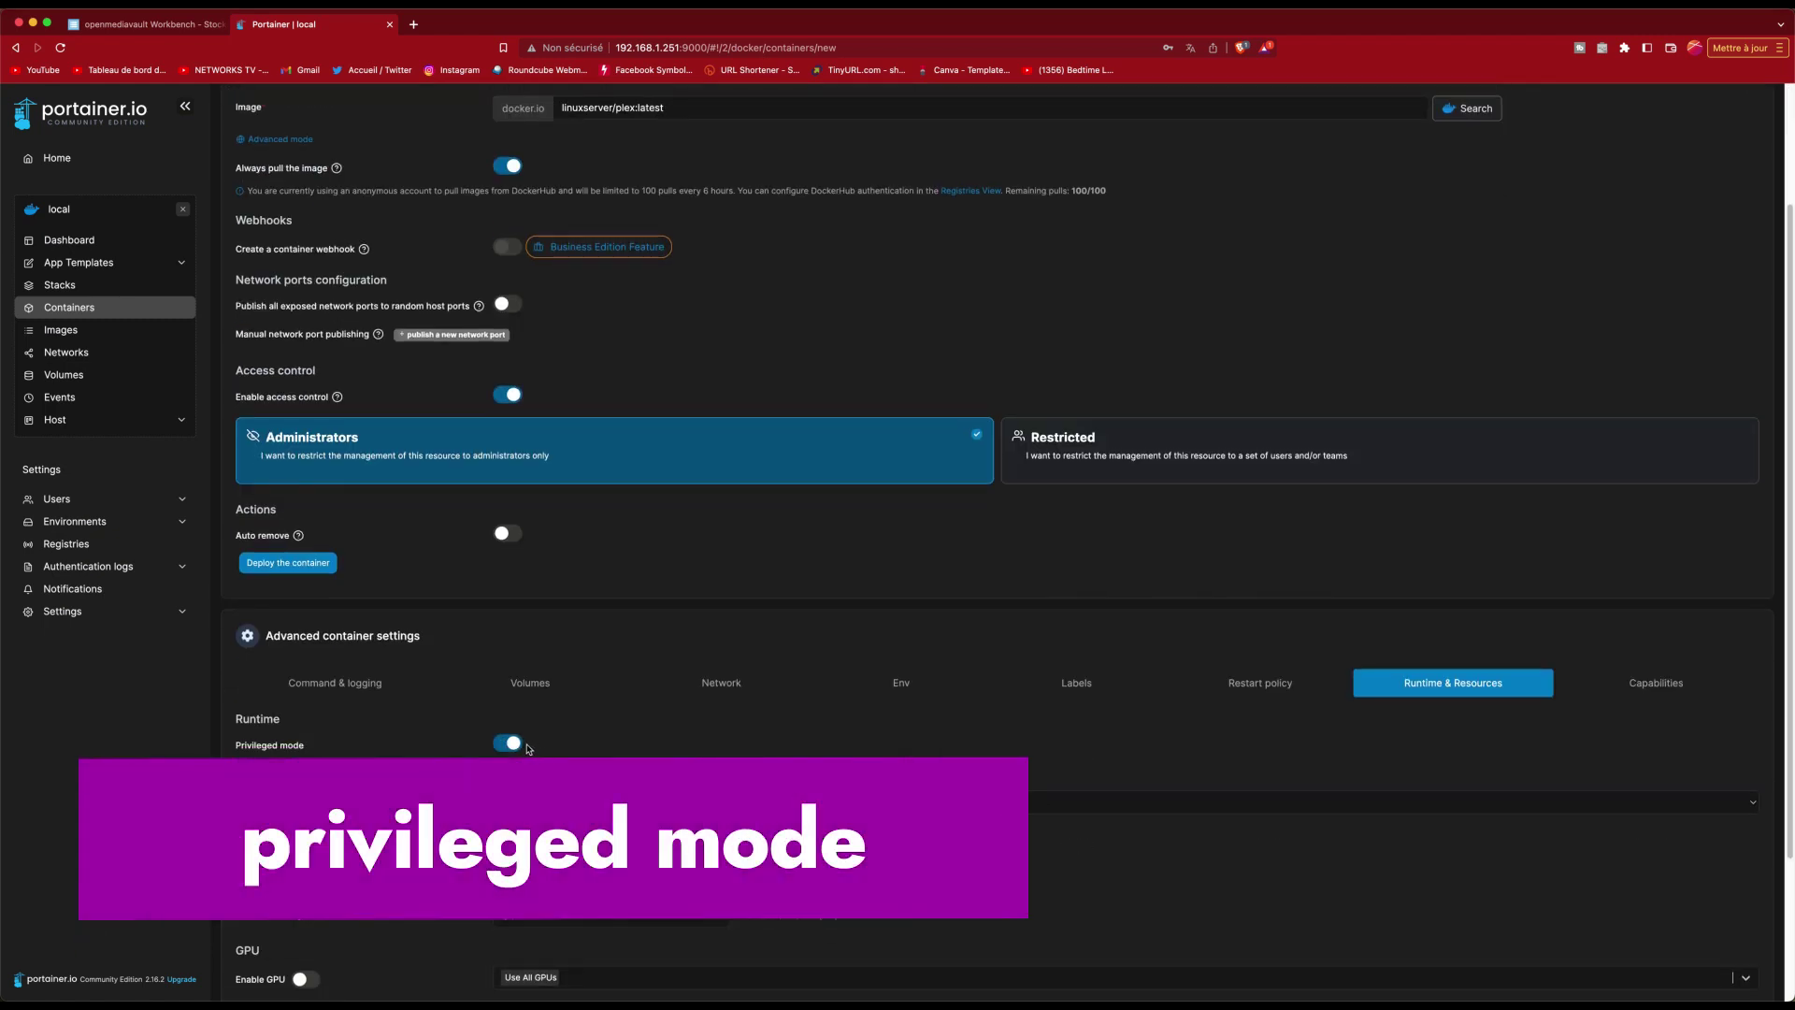
{"action": "left_click", "coordinate": [1261, 683]}
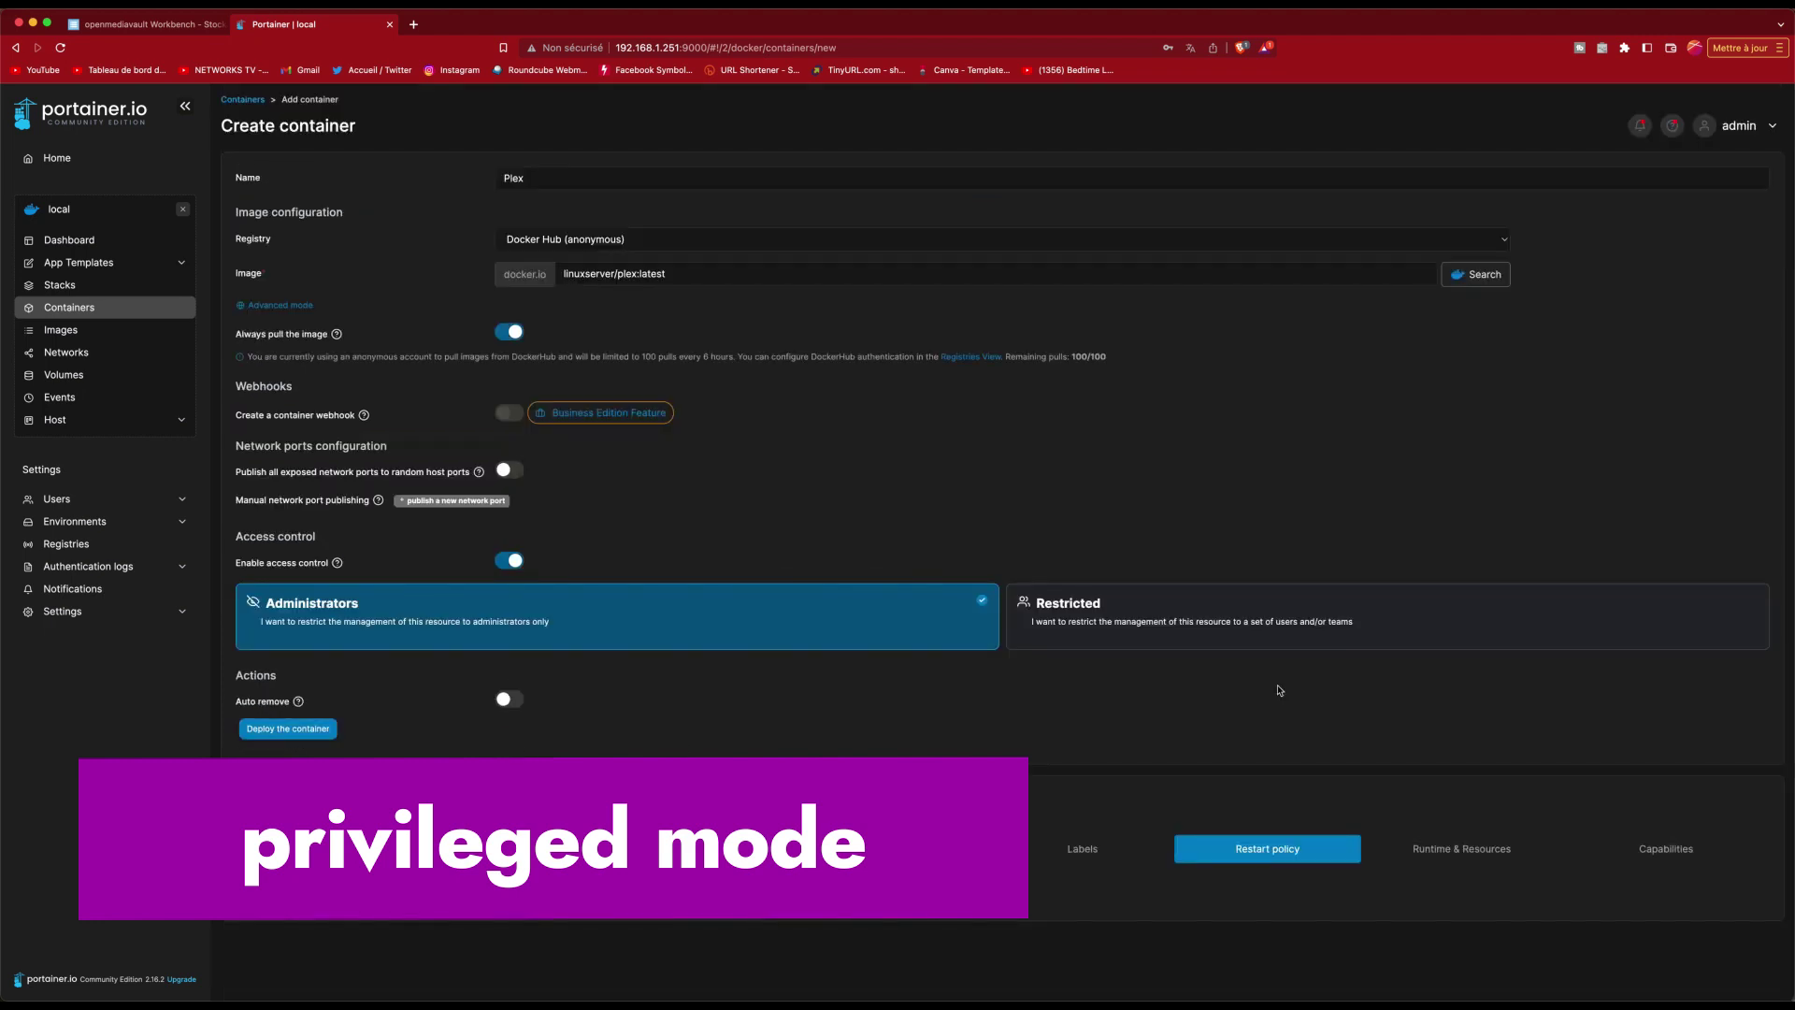
{"action": "left_click", "coordinate": [735, 851]}
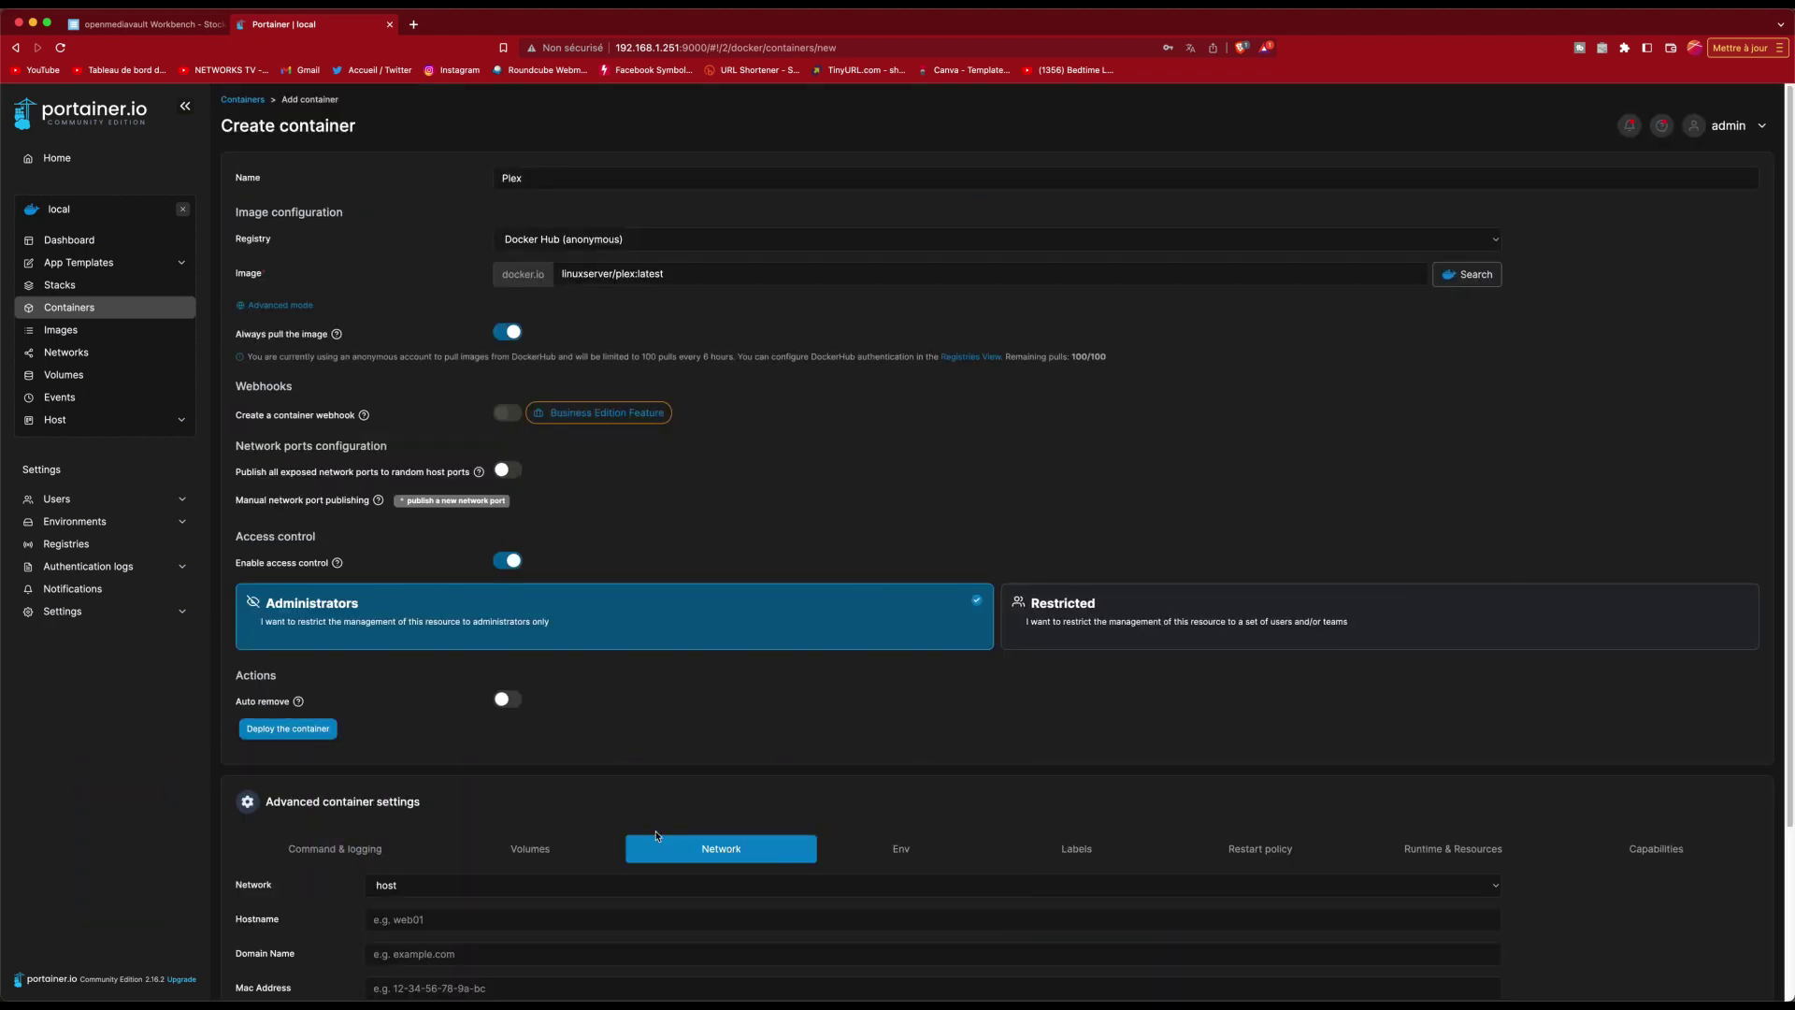
{"action": "left_click", "coordinate": [510, 858]}
{"action": "scroll", "coordinate": [529, 938], "scroll_direction": "down", "scroll_amount": 1}
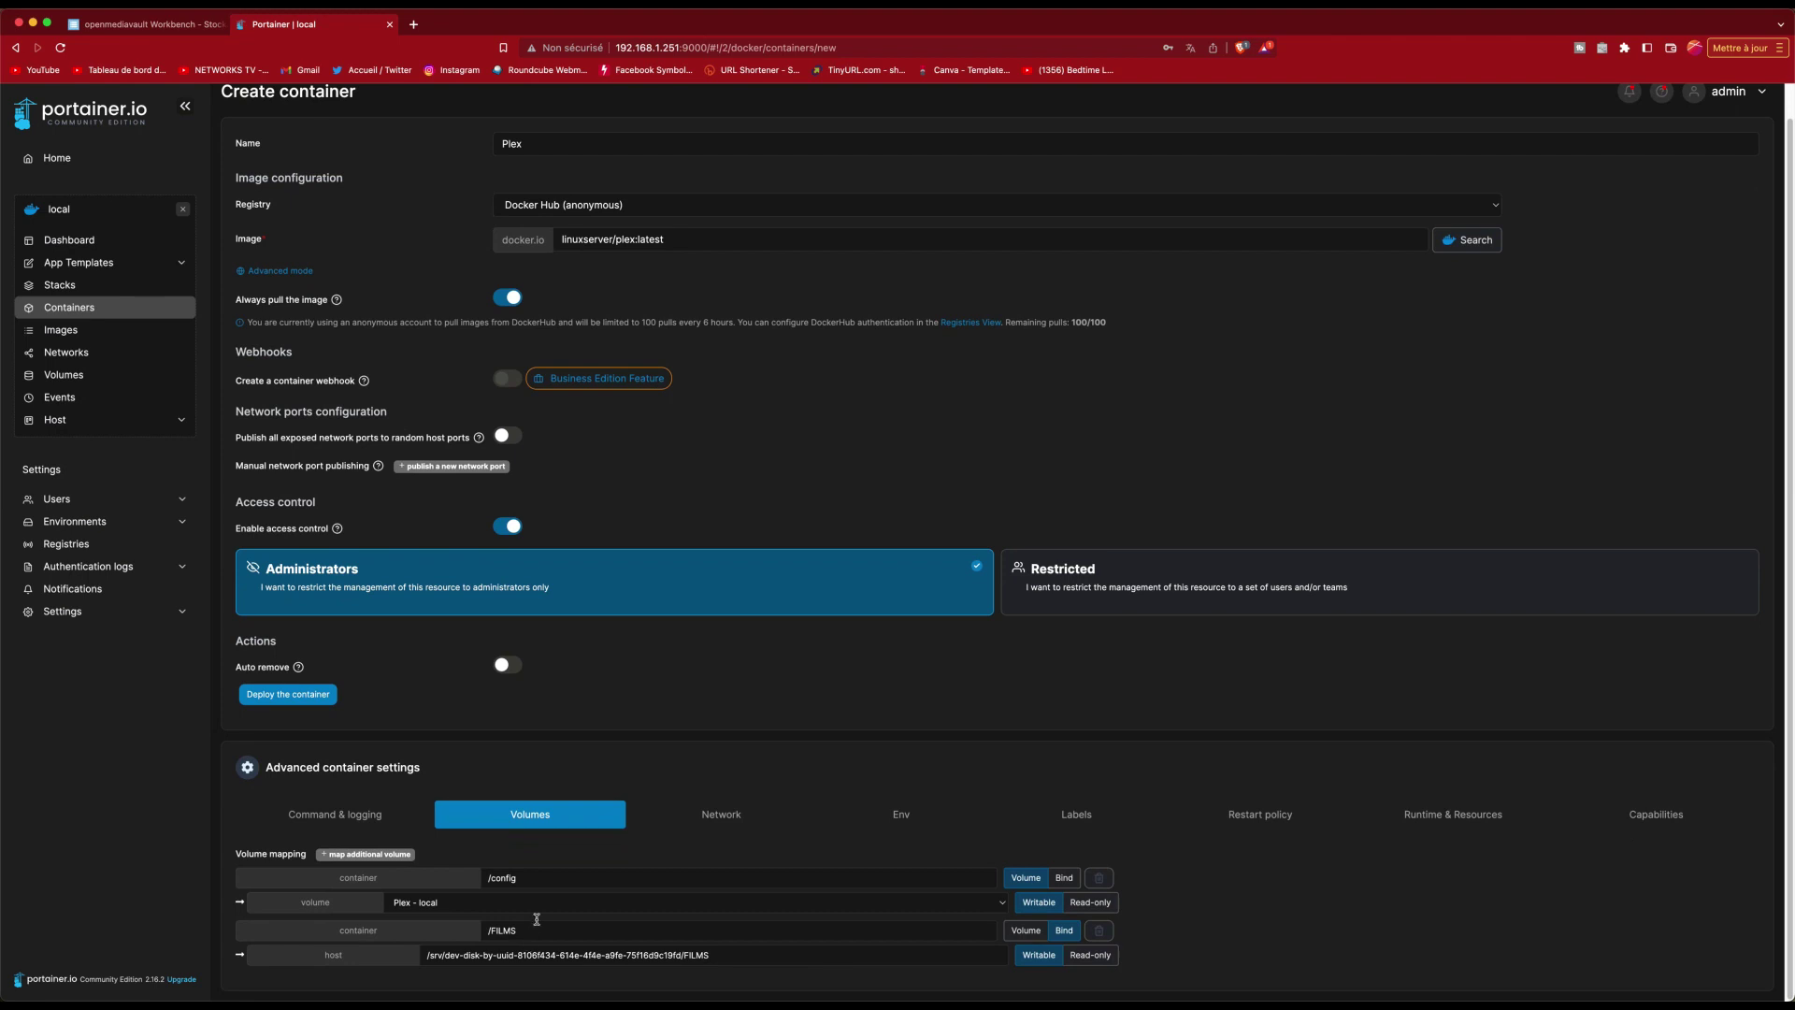
{"action": "left_click", "coordinate": [280, 694]}
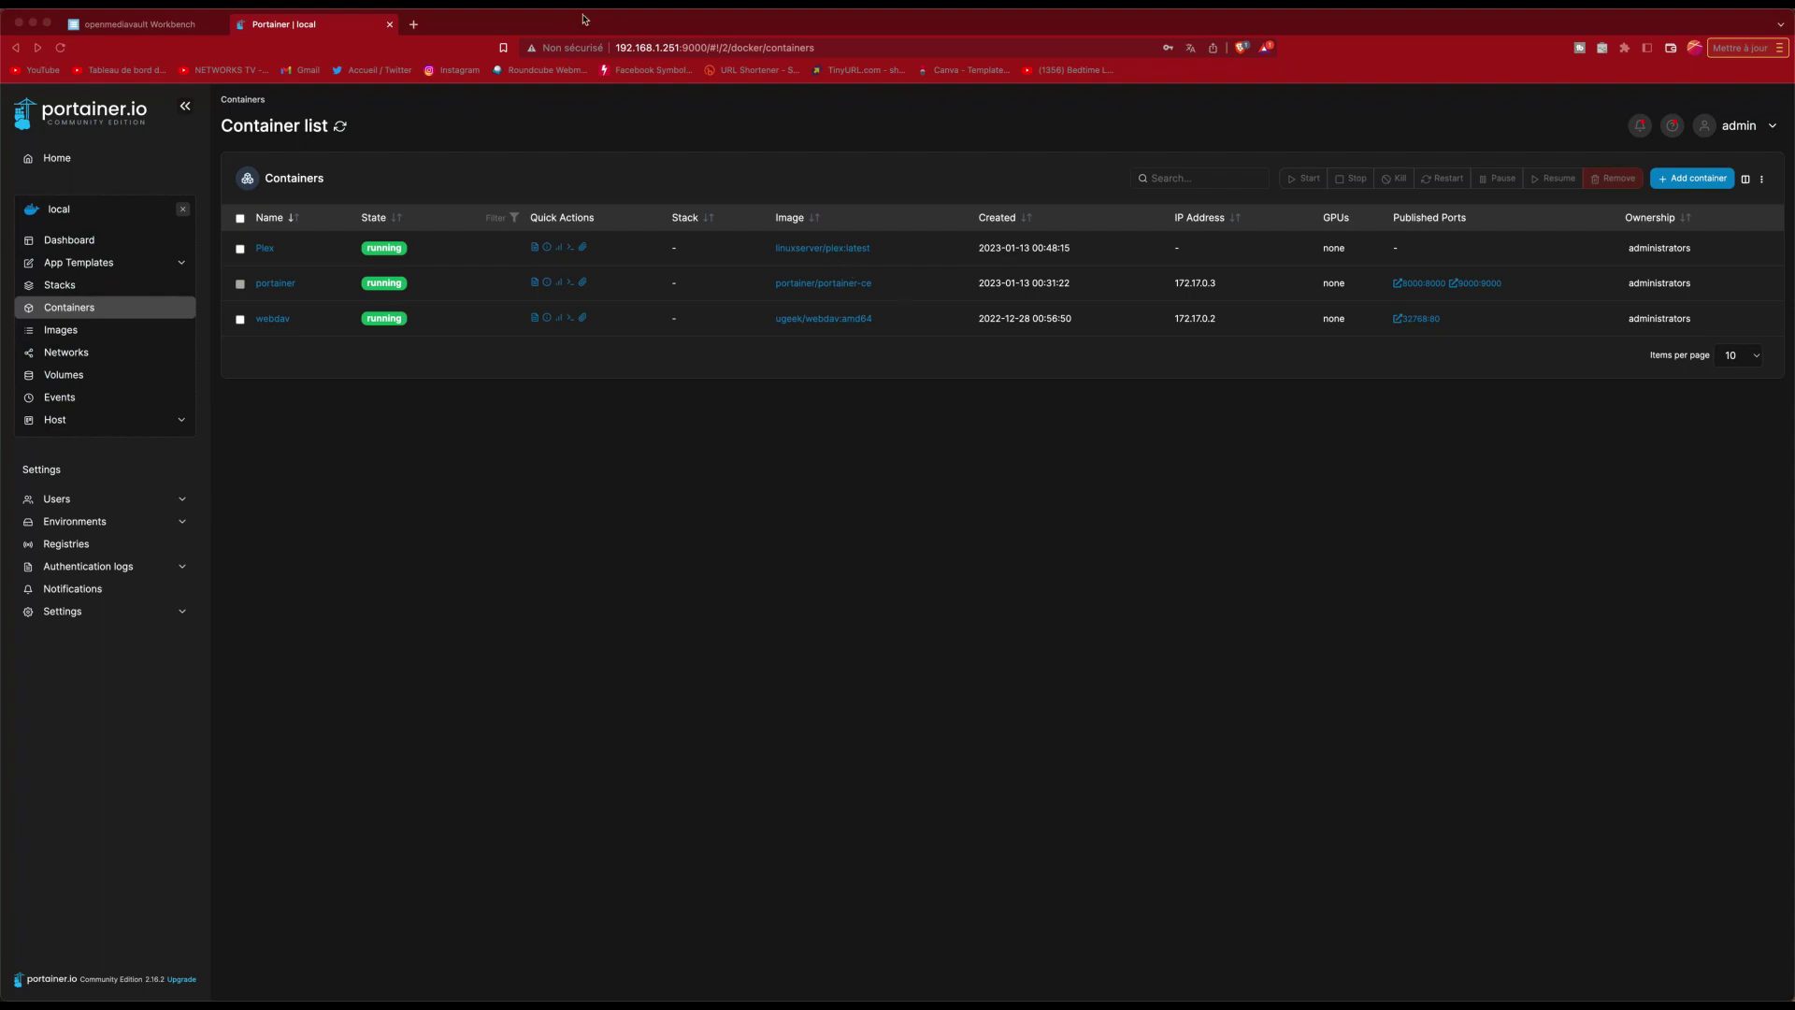
{"action": "left_click", "coordinate": [413, 25]}
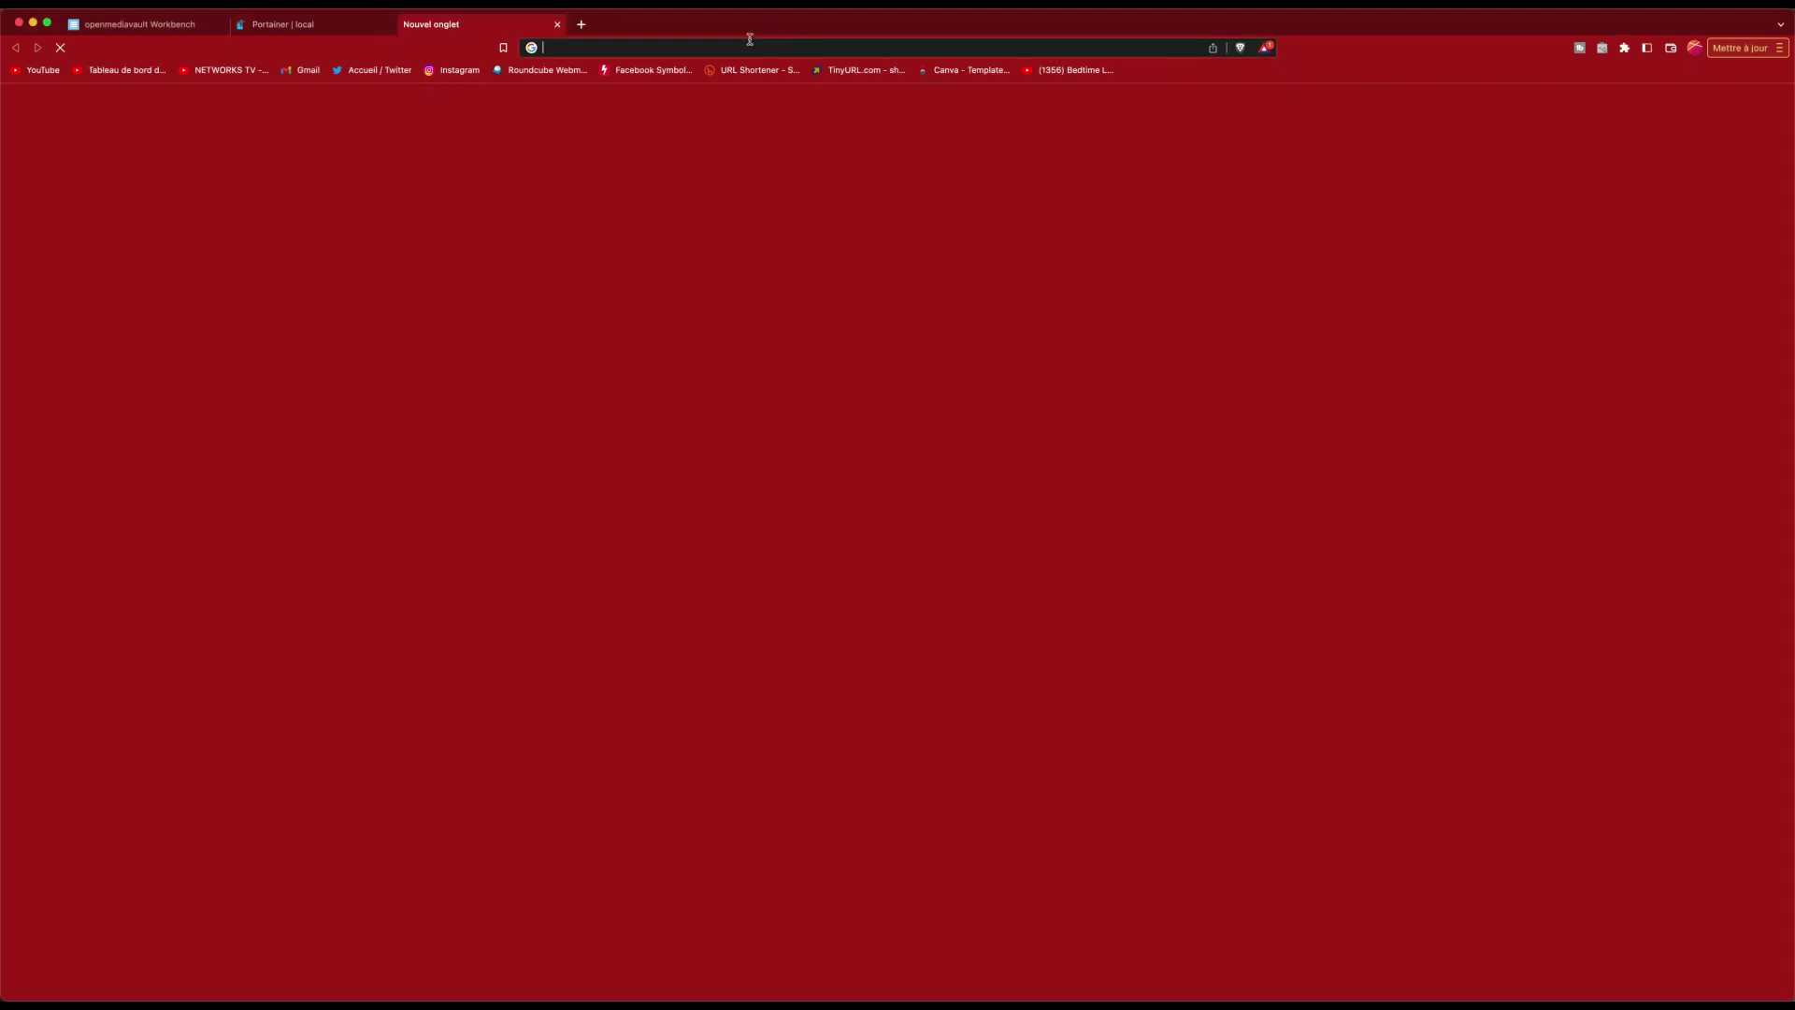
{"action": "type", "text": "http://192.168.1.251/"}
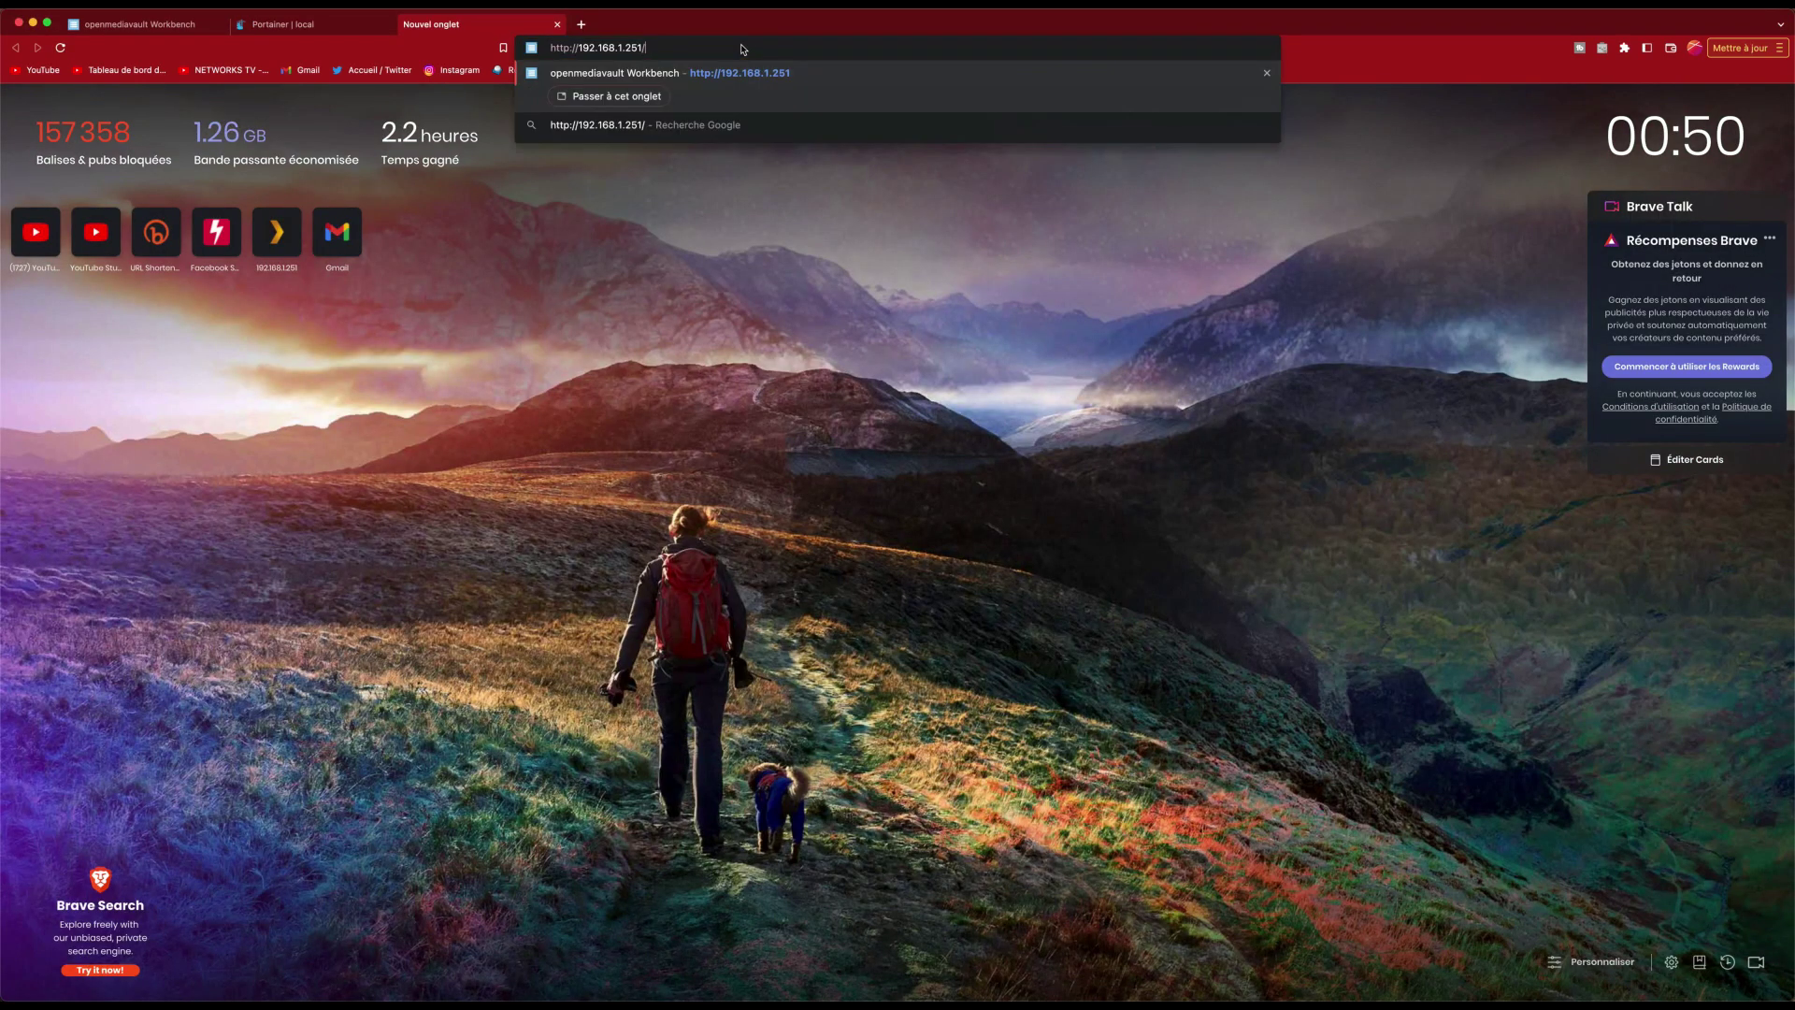
{"action": "key", "text": "BackSpace"}
{"action": "type", "text": ":32400"}
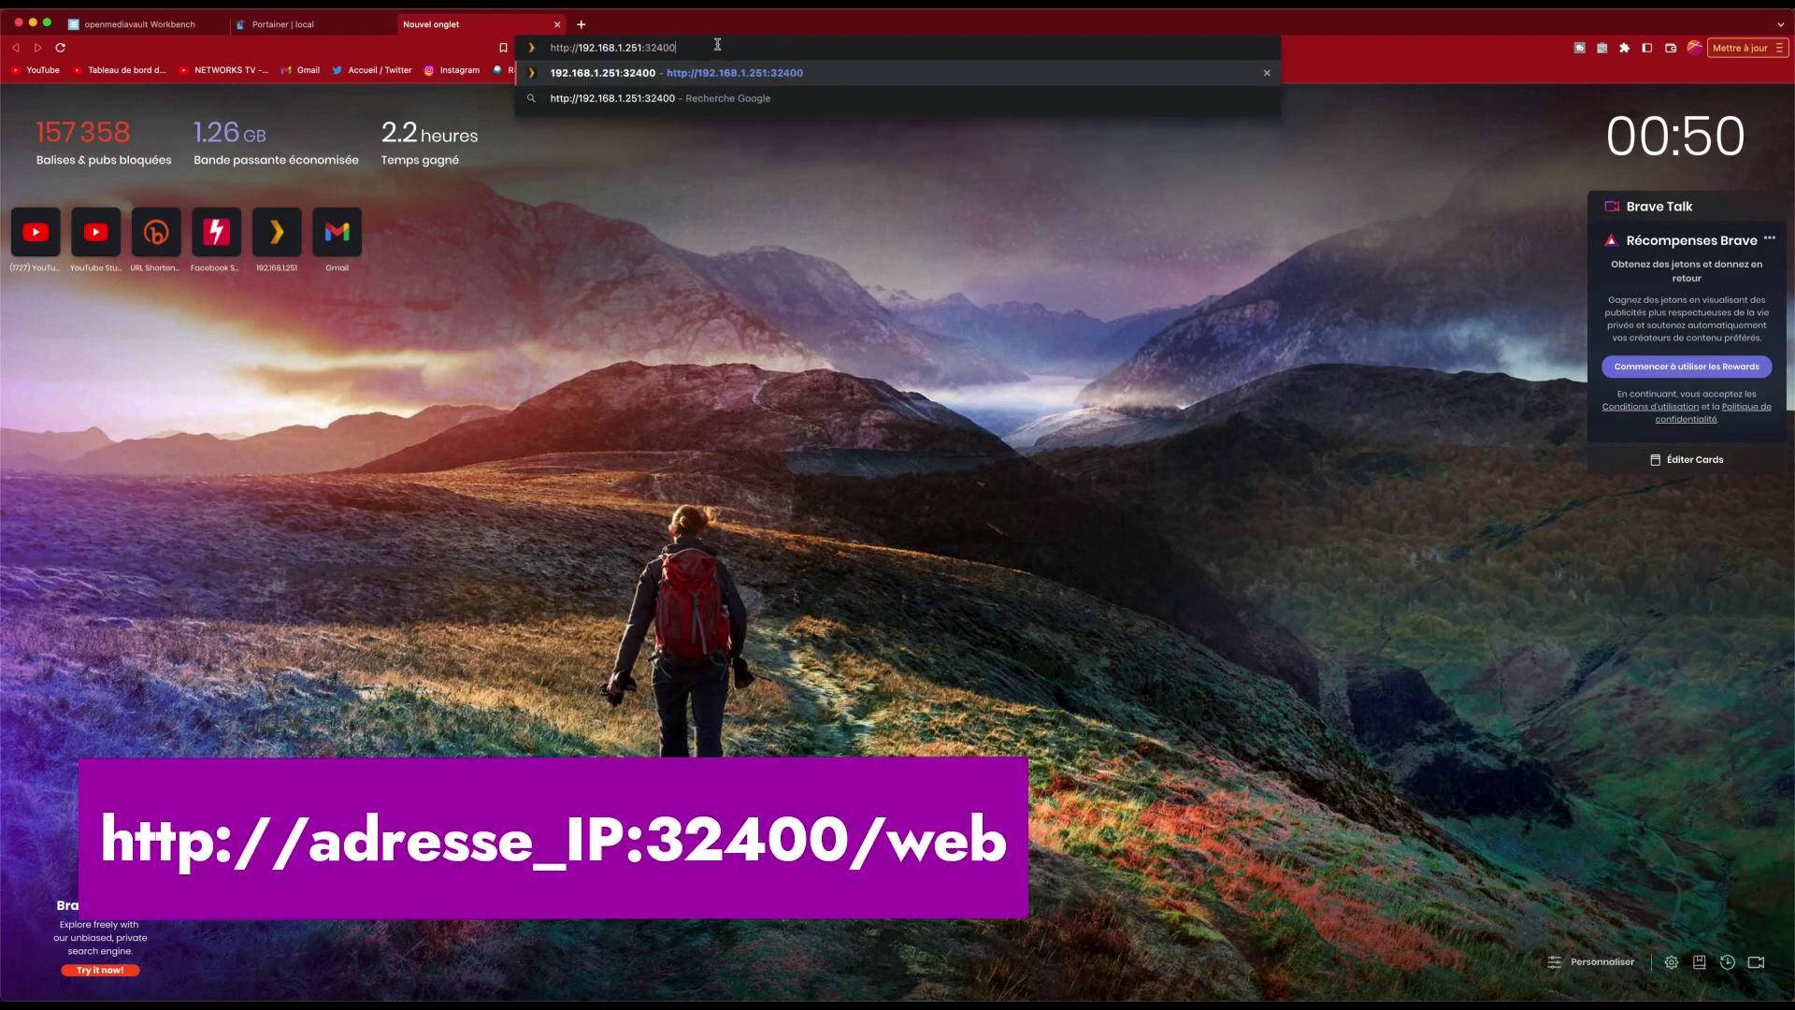
{"action": "type", "text": "/web"}
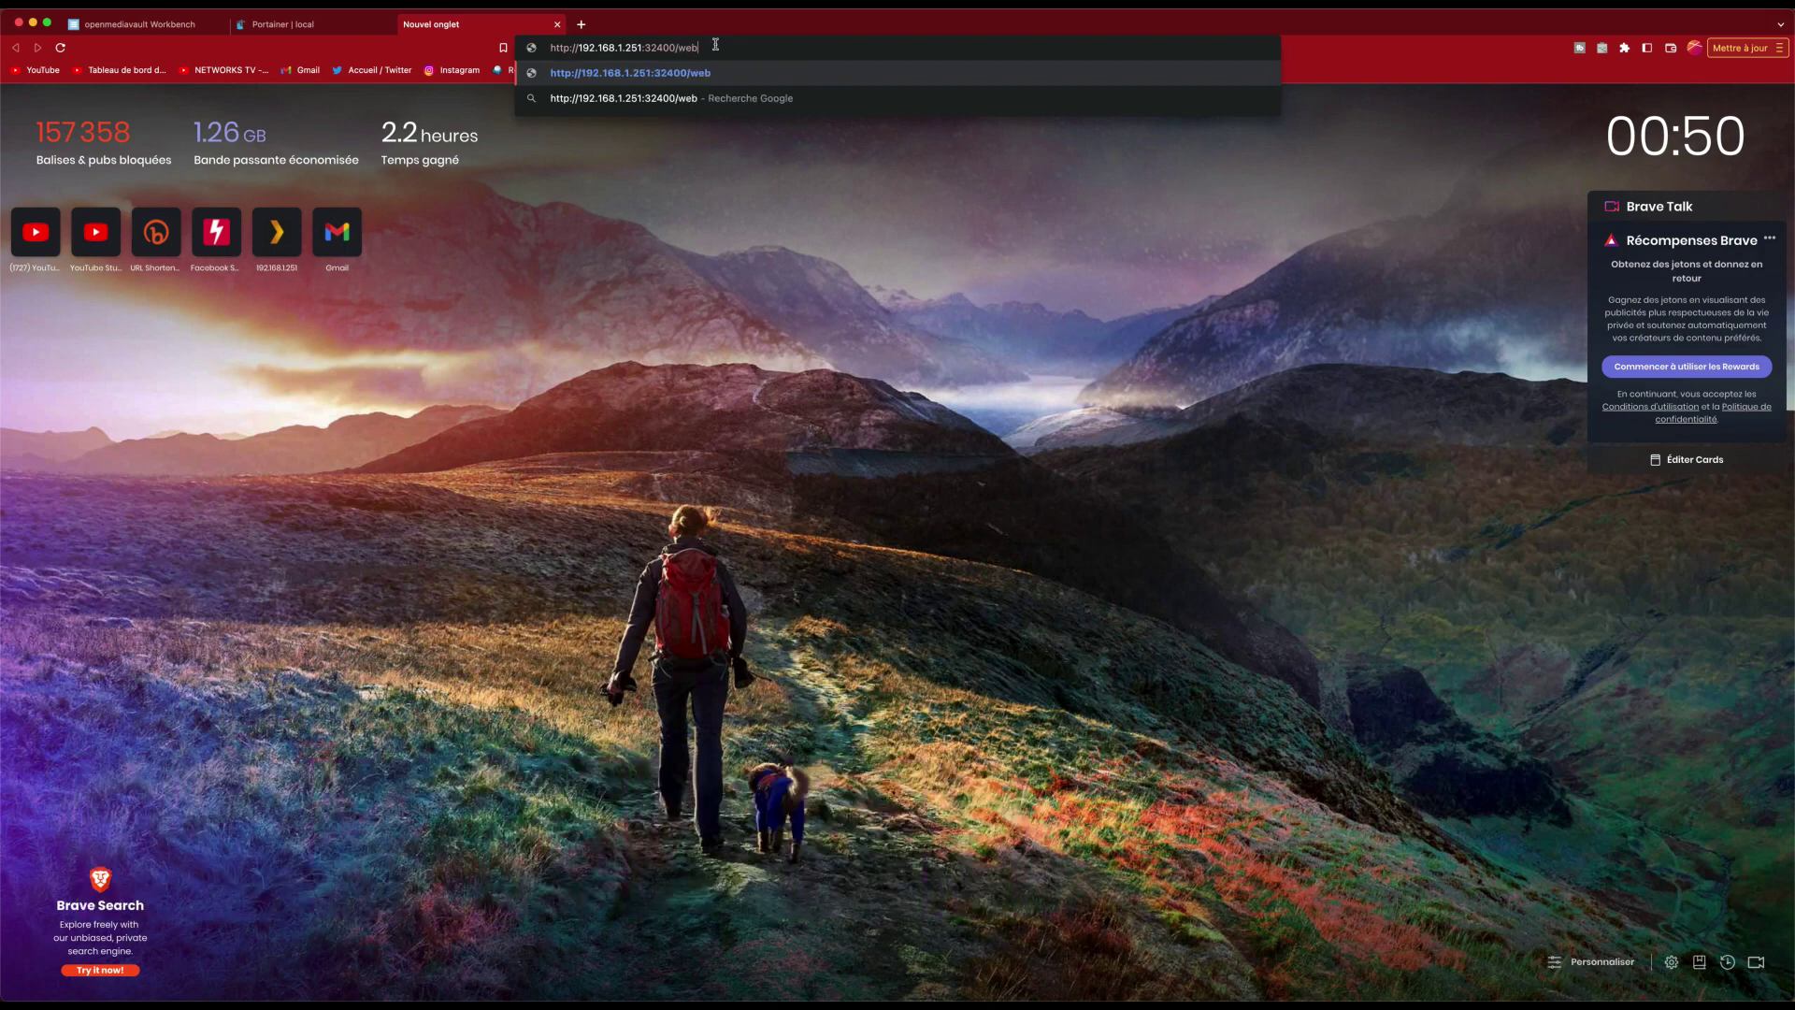
{"action": "key", "text": "Return"}
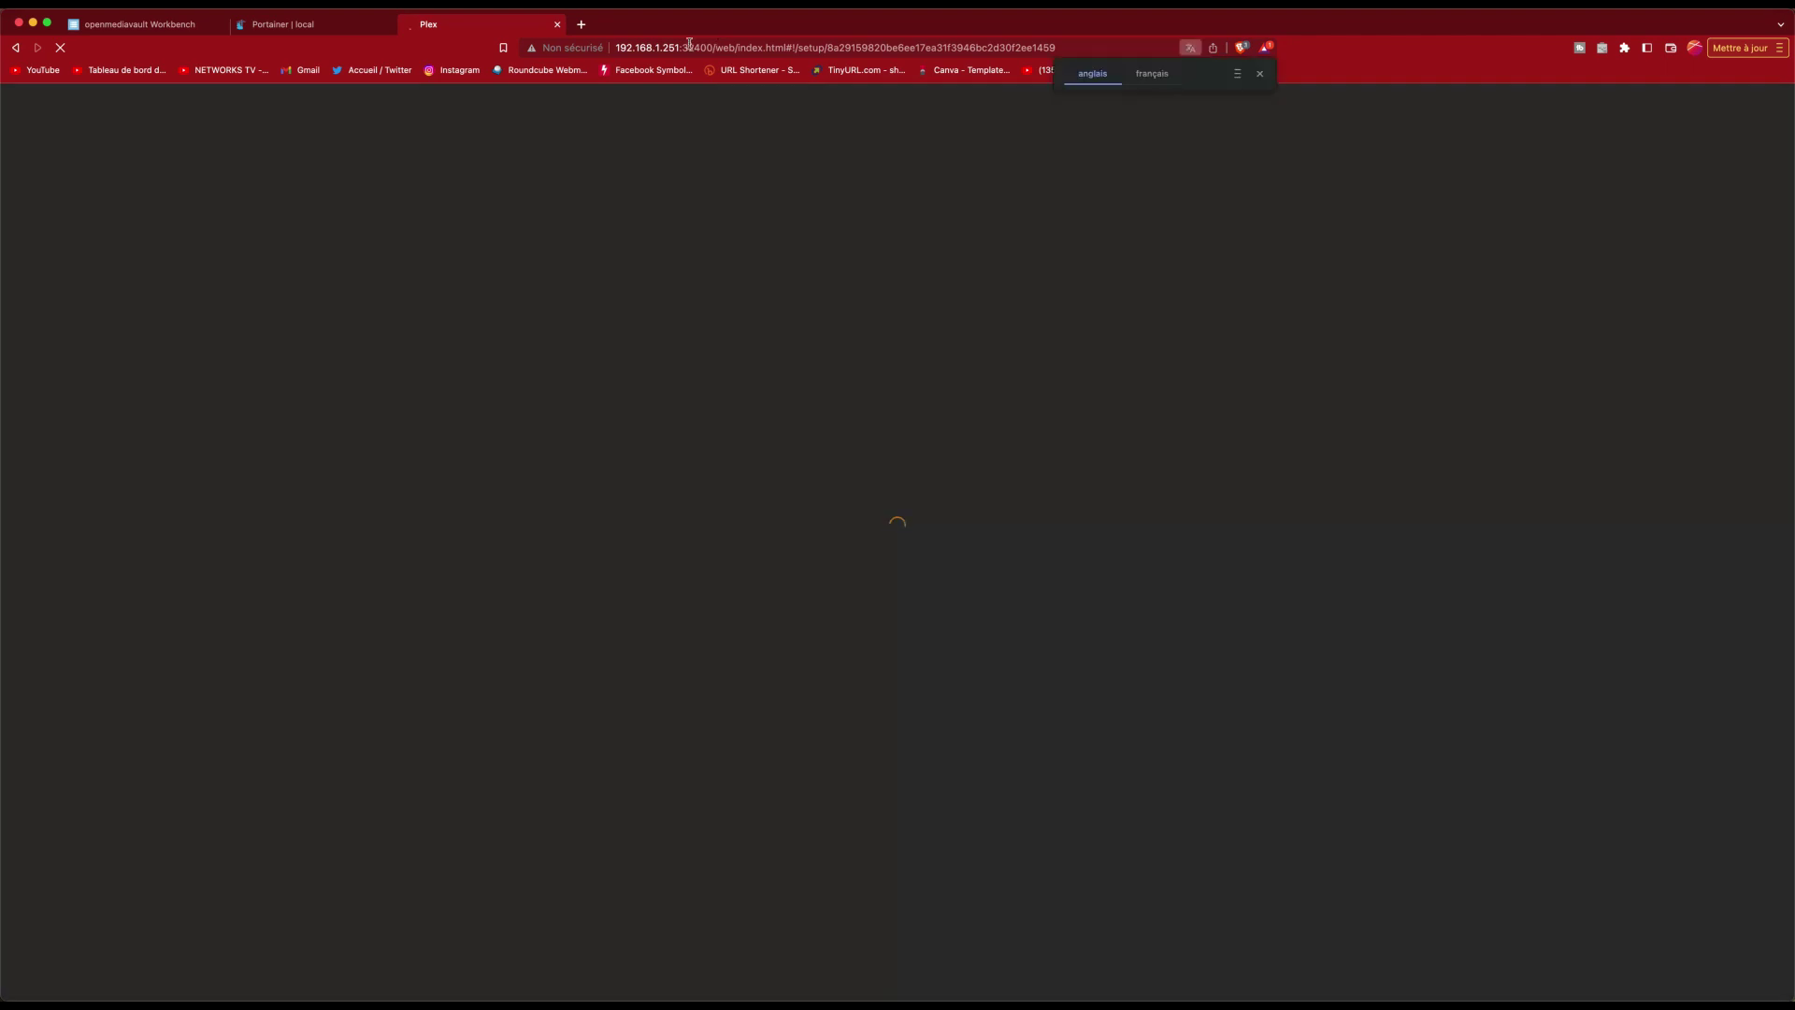
Step: Dismiss the translation bar and sign in to Plex with a Google account
{"action": "left_click", "coordinate": [1260, 73]}
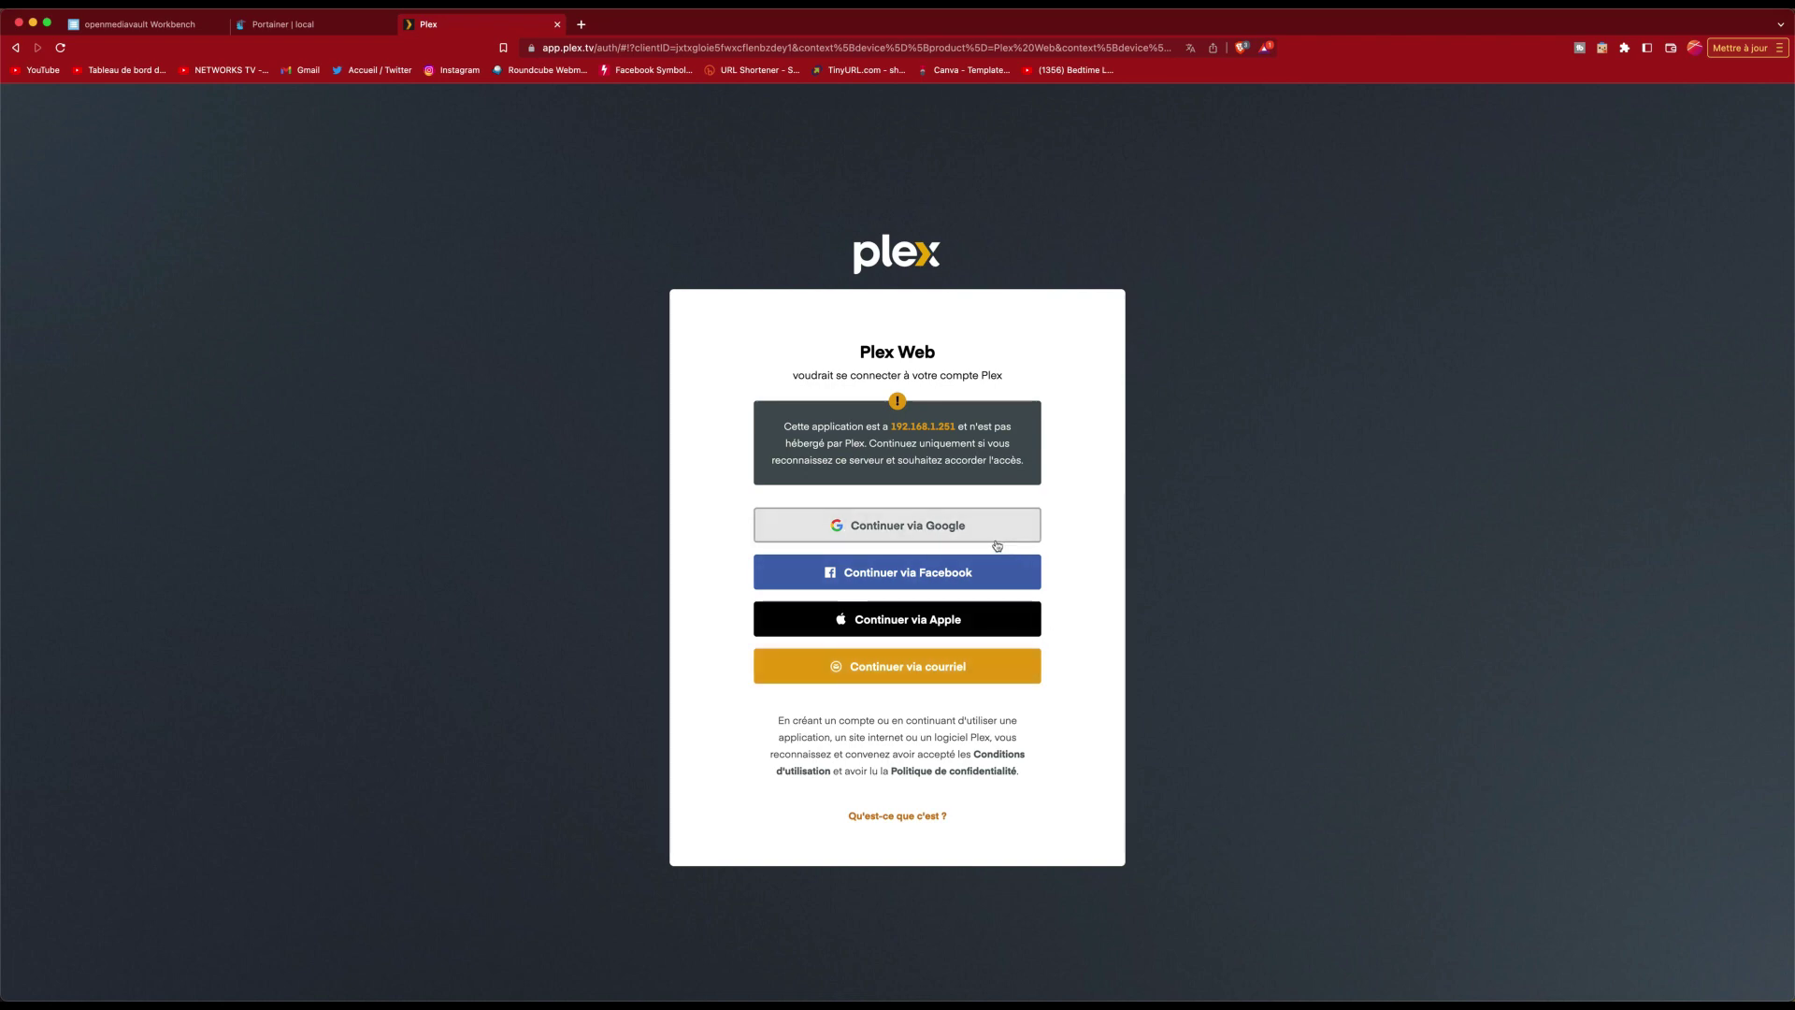
{"action": "left_click", "coordinate": [959, 538]}
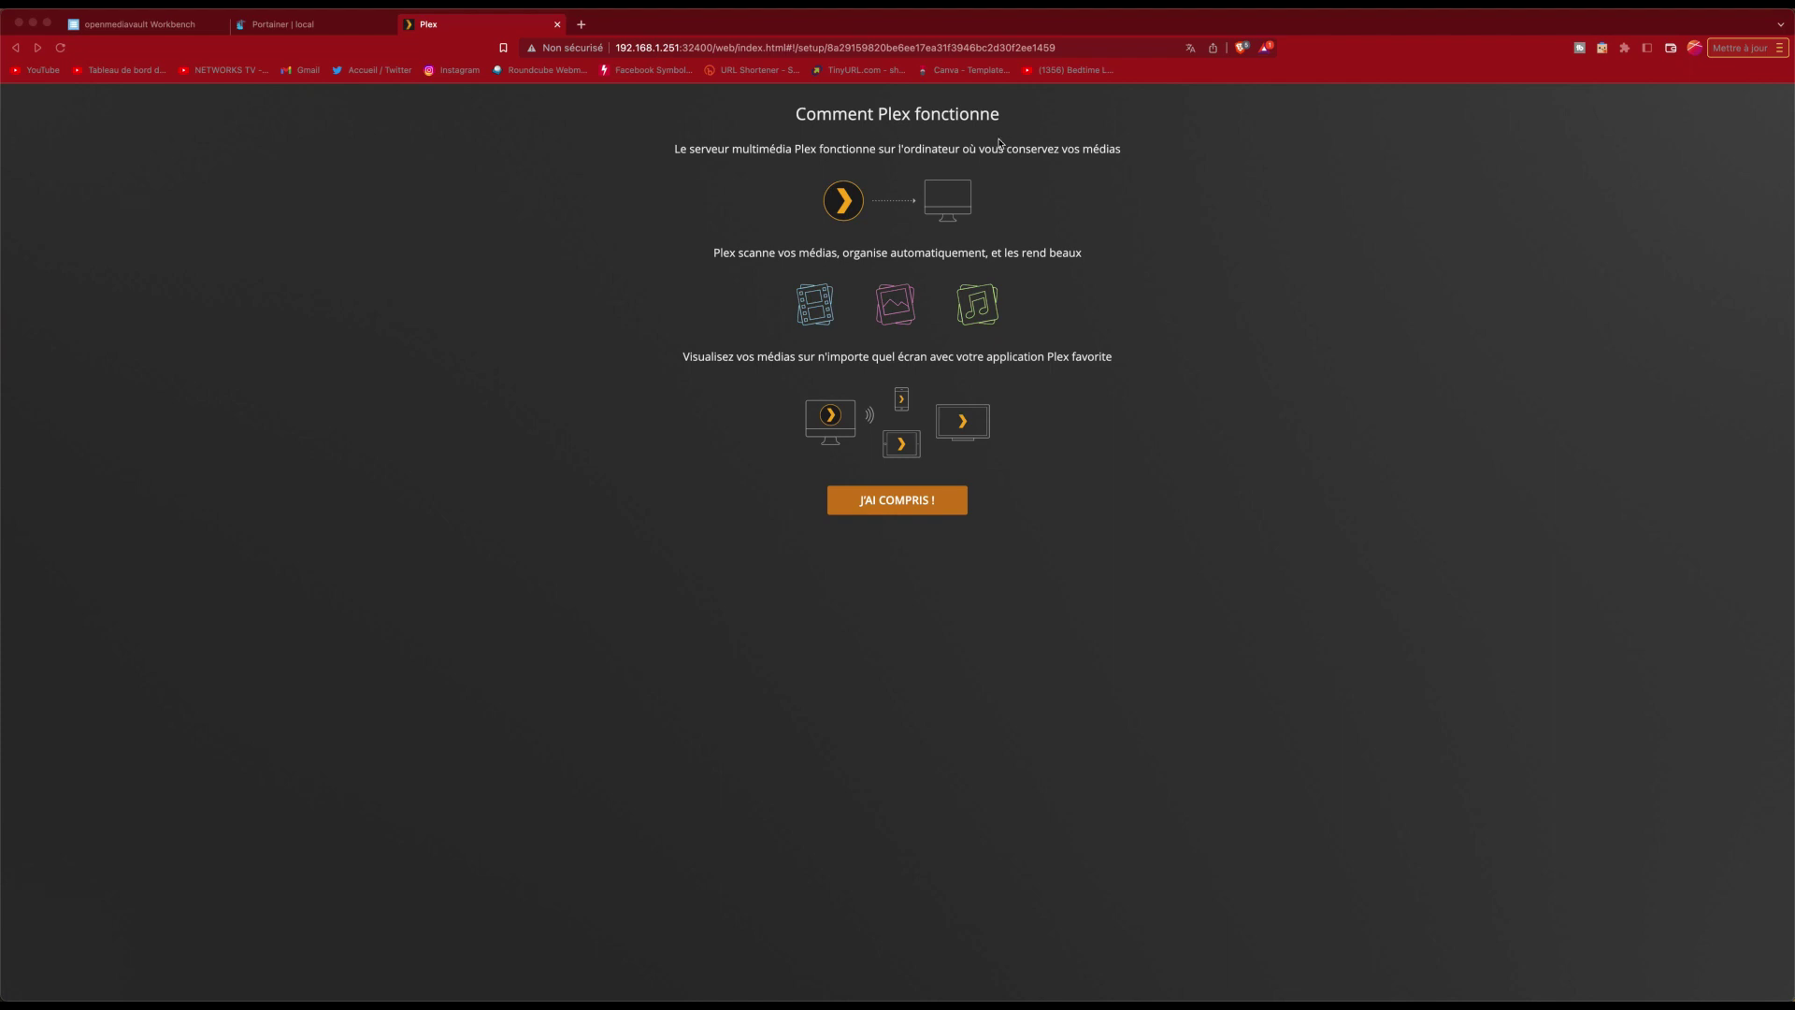
Step: Acknowledge the intro, close the Plex Pass offer, keep server name hpnas, and decline syncing
{"action": "left_click", "coordinate": [914, 502]}
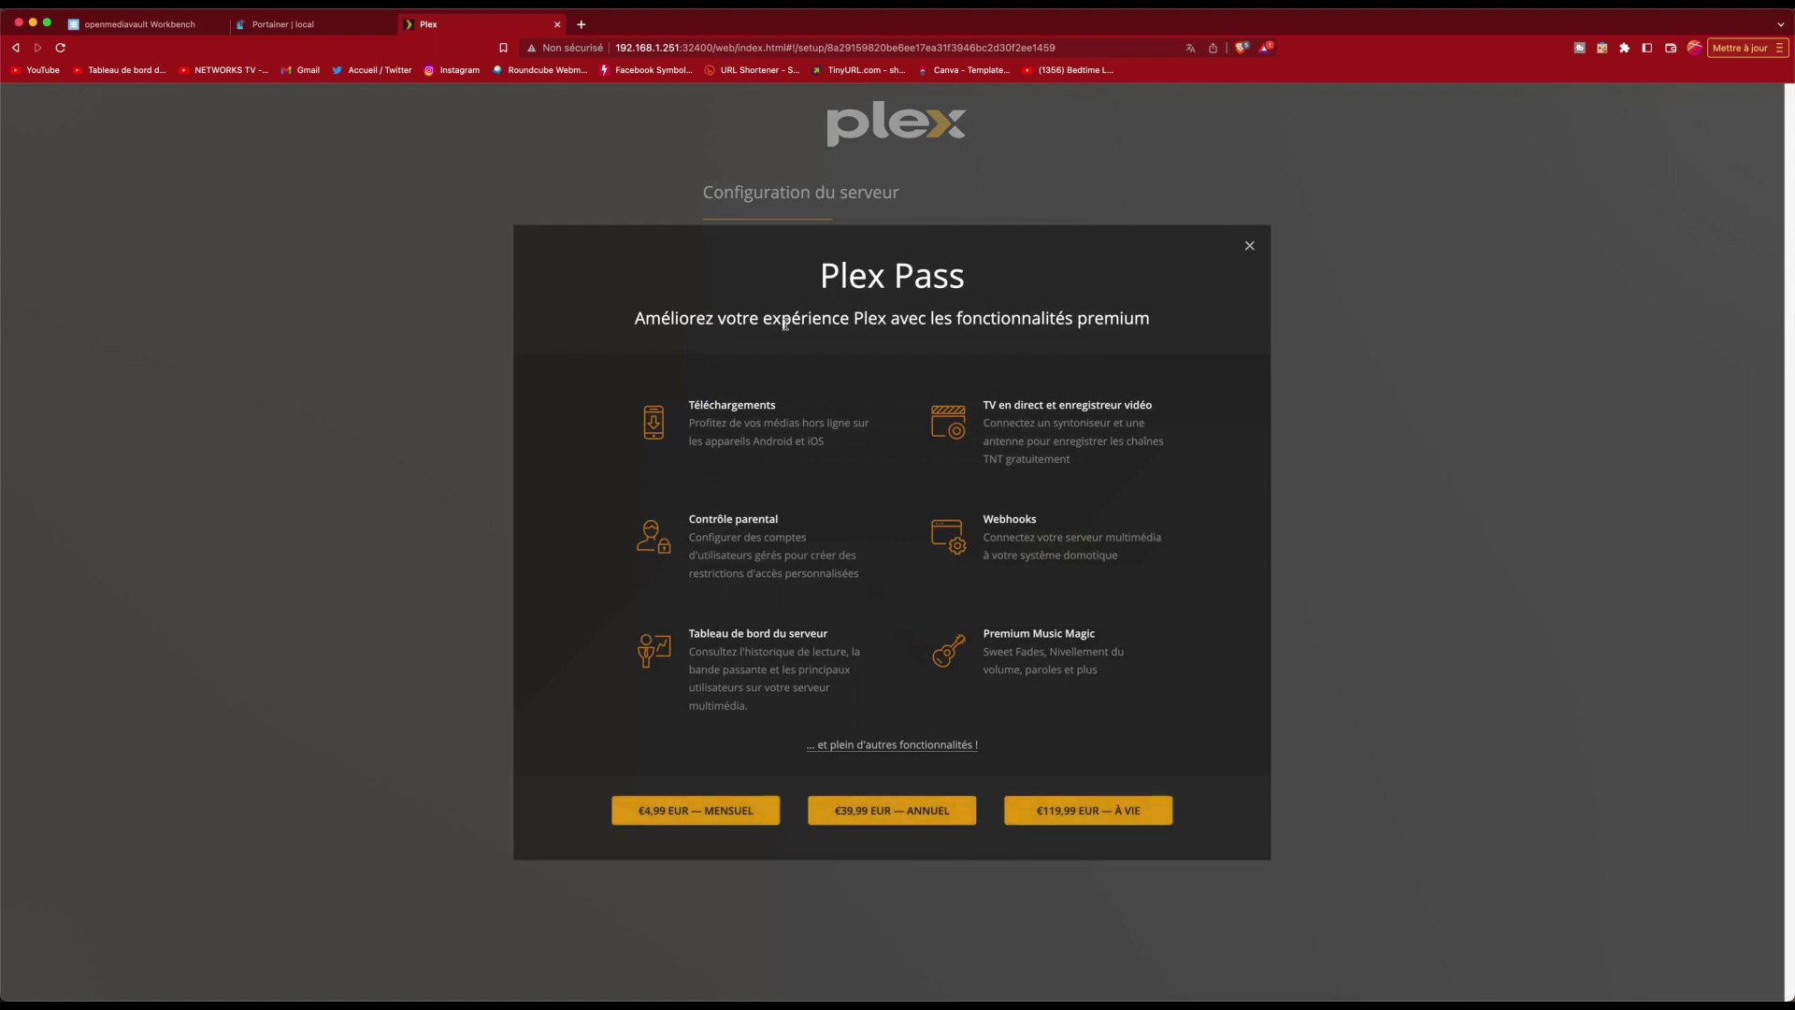
{"action": "left_click", "coordinate": [1251, 248]}
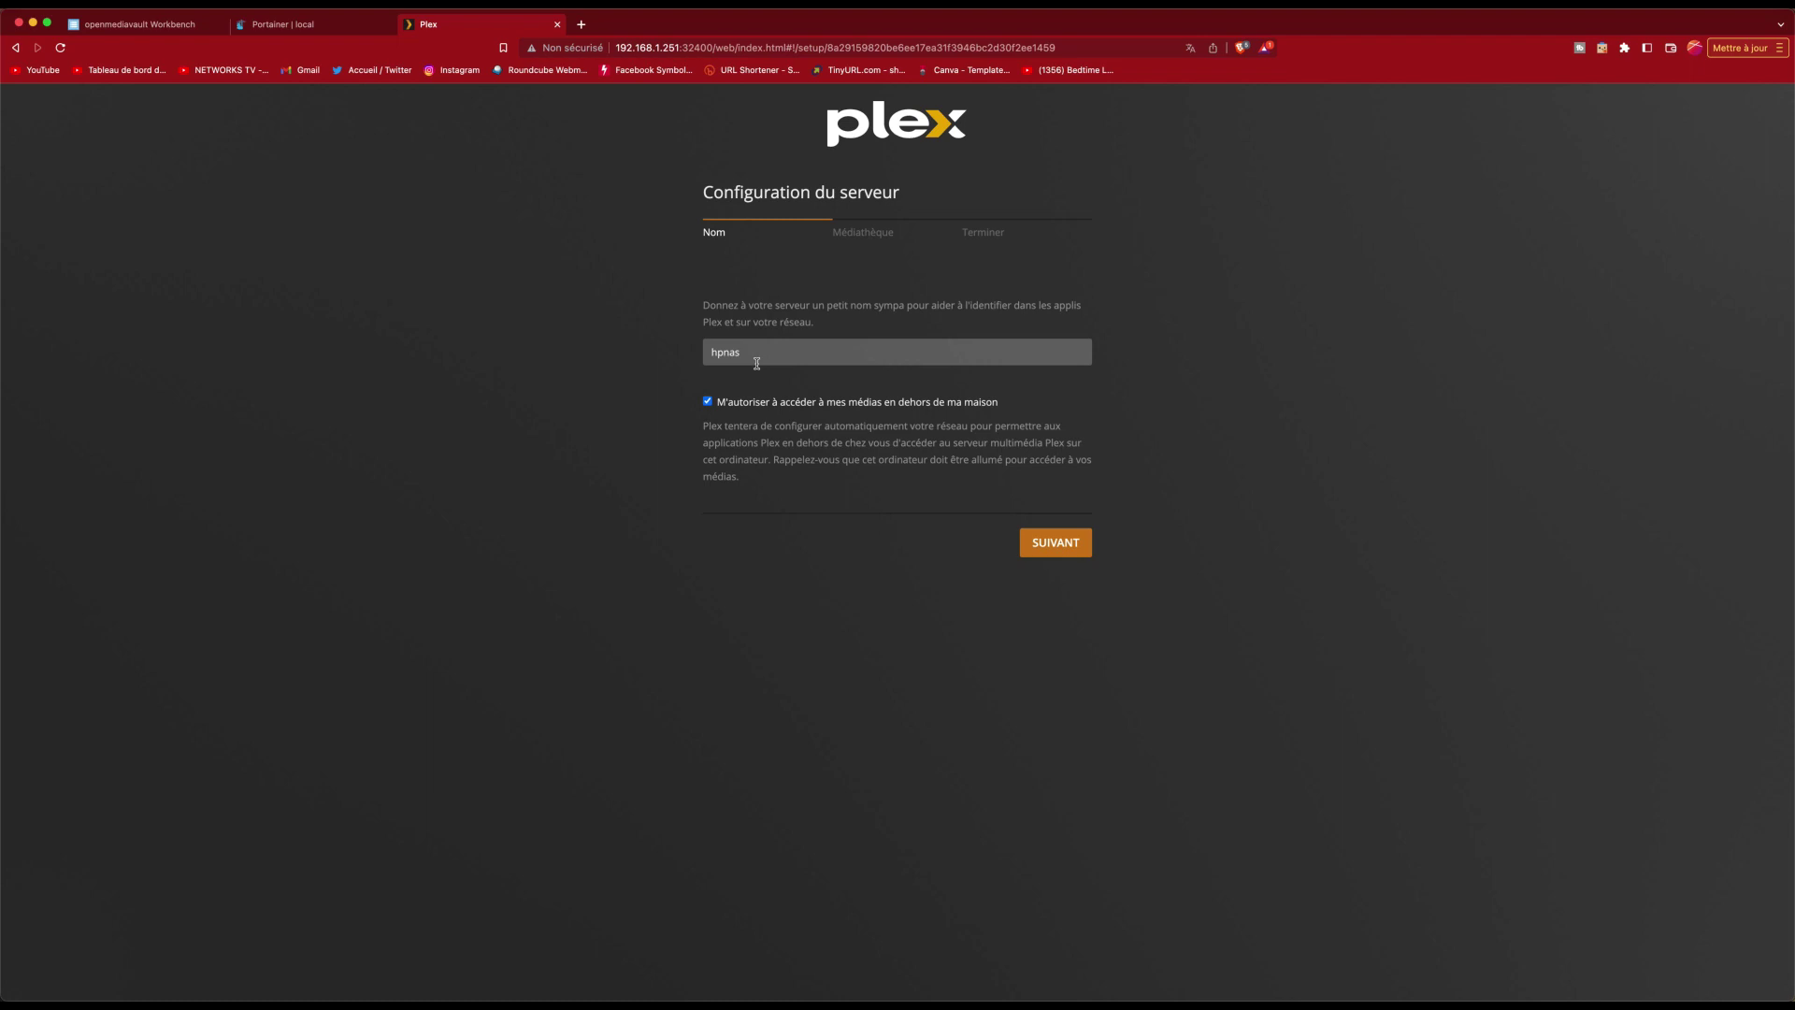
{"action": "left_click", "coordinate": [1054, 542]}
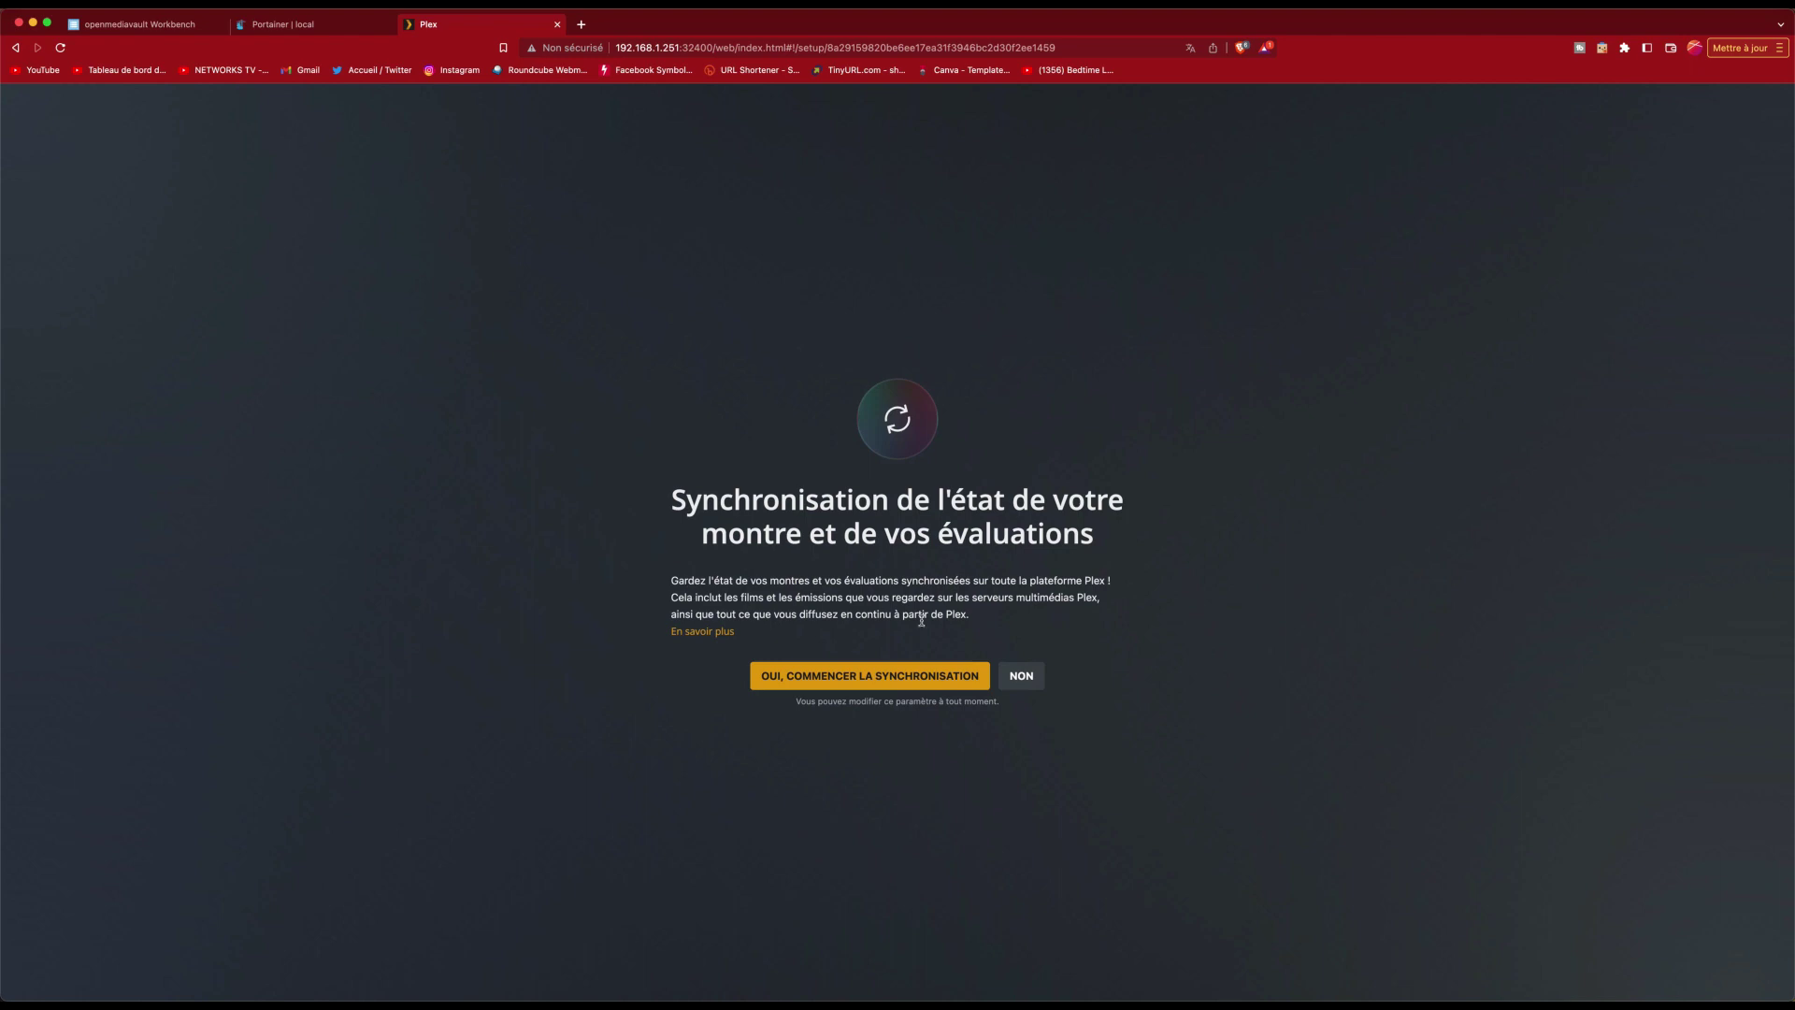
{"action": "left_click", "coordinate": [1036, 684]}
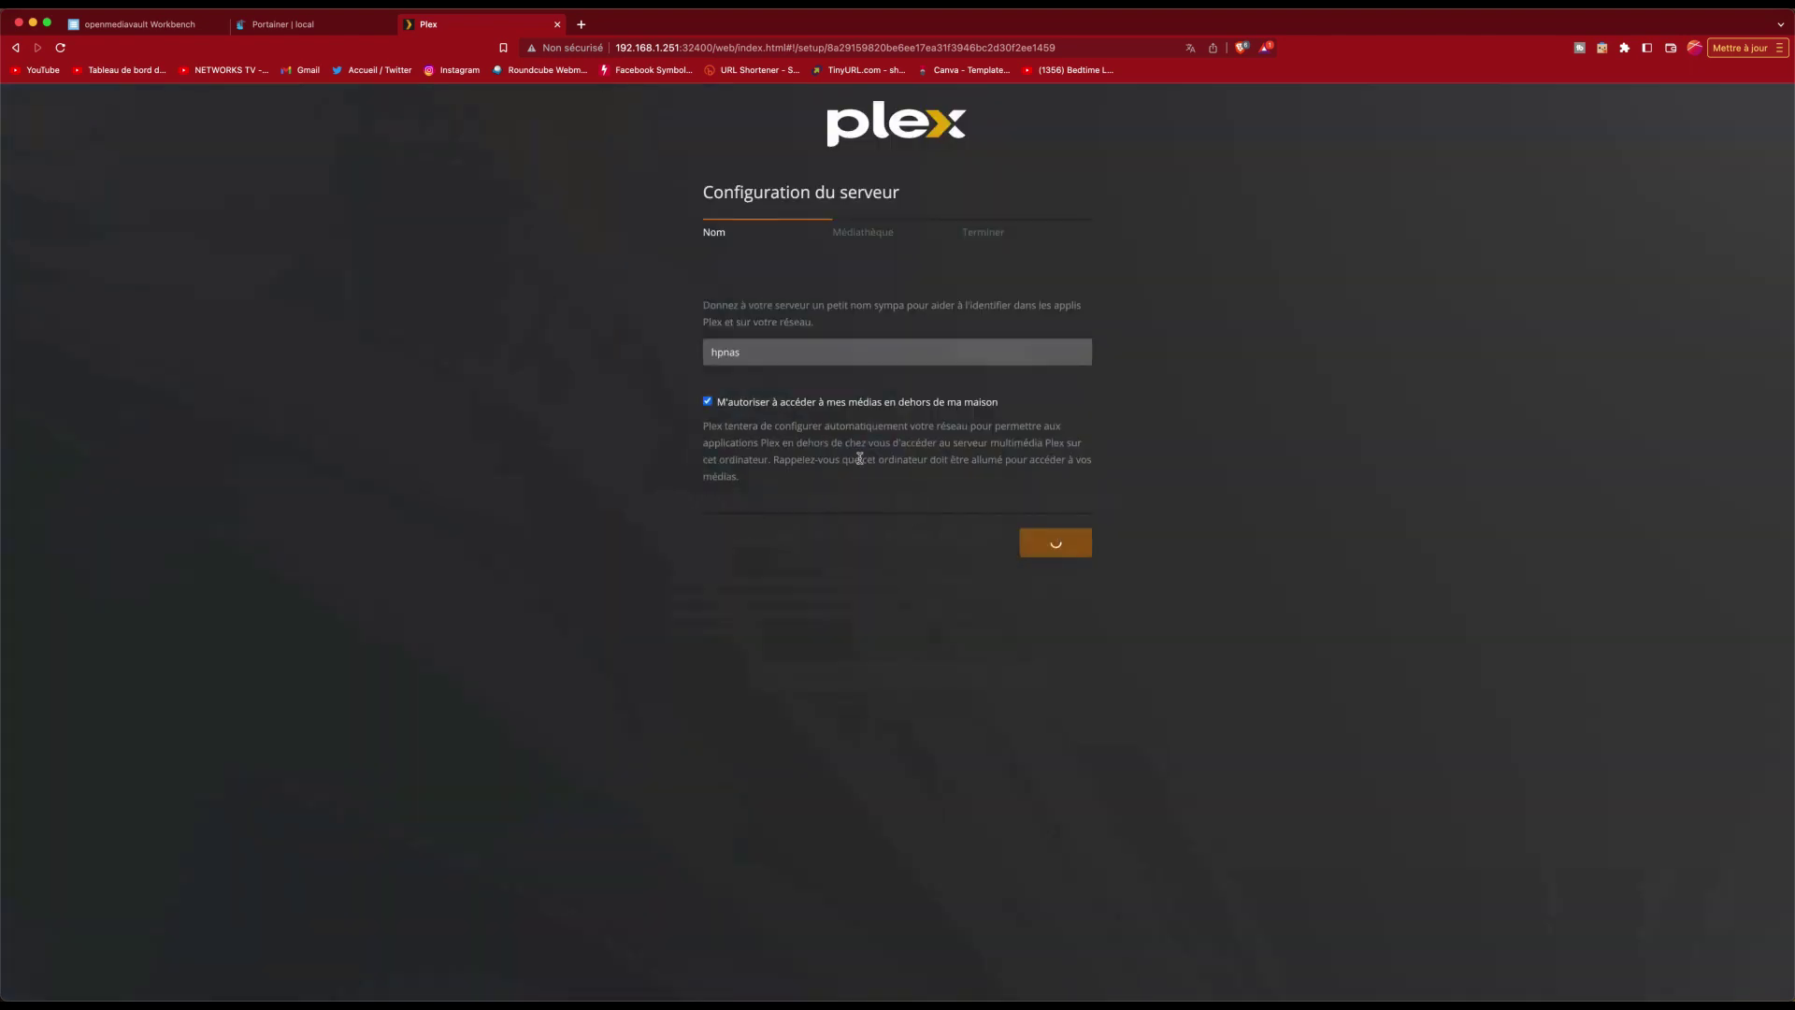
{"action": "key", "text": "Return"}
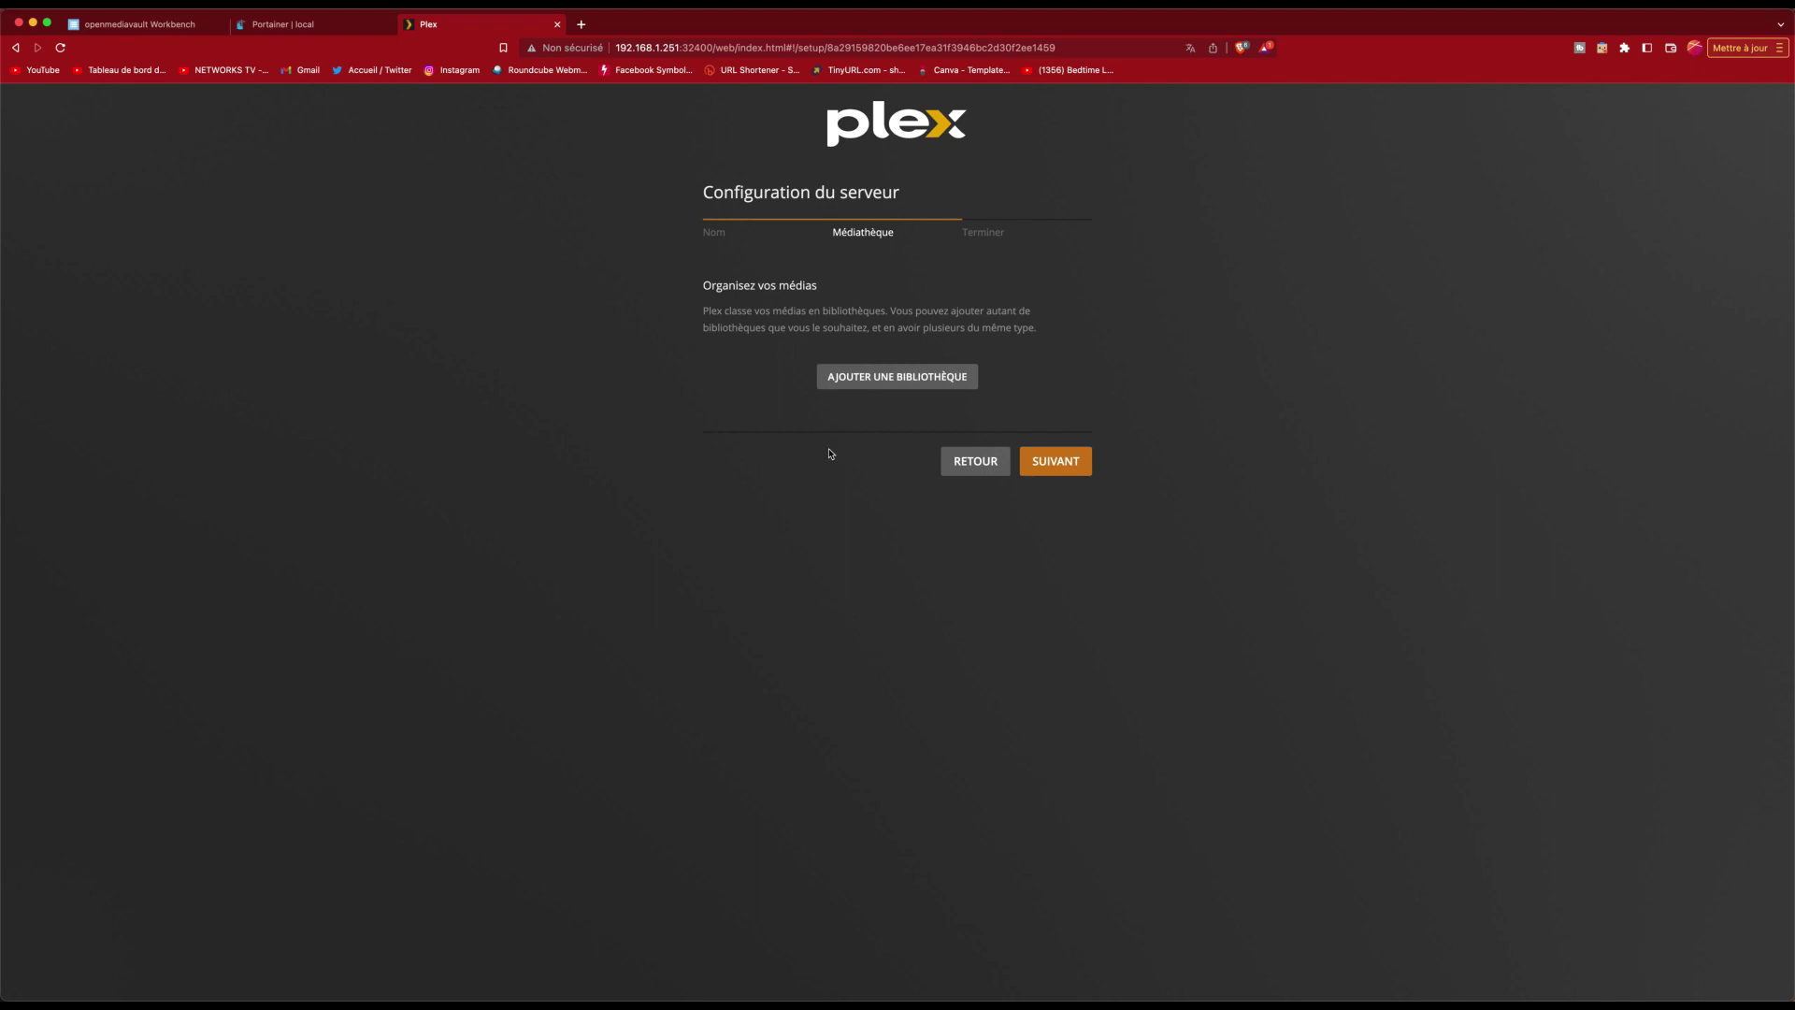
Step: Add a Films library in Français using the /FILMS folder
{"action": "left_click", "coordinate": [924, 382]}
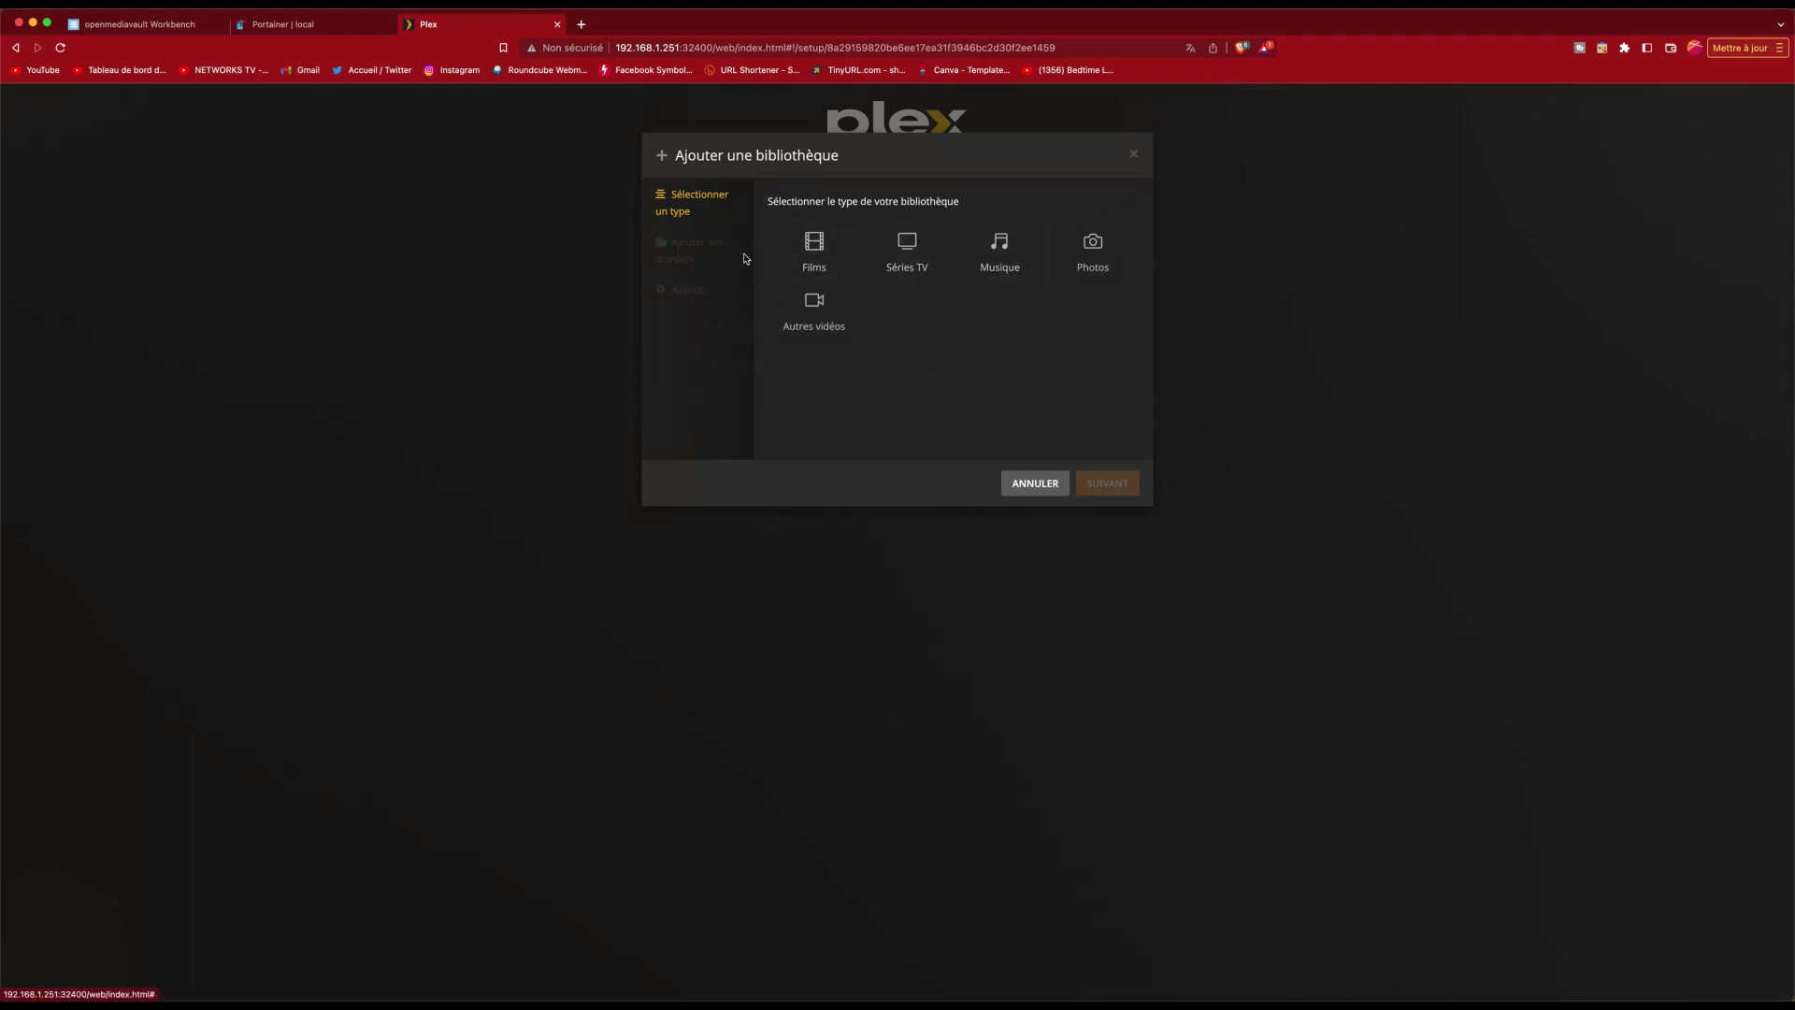
{"action": "left_click", "coordinate": [820, 260]}
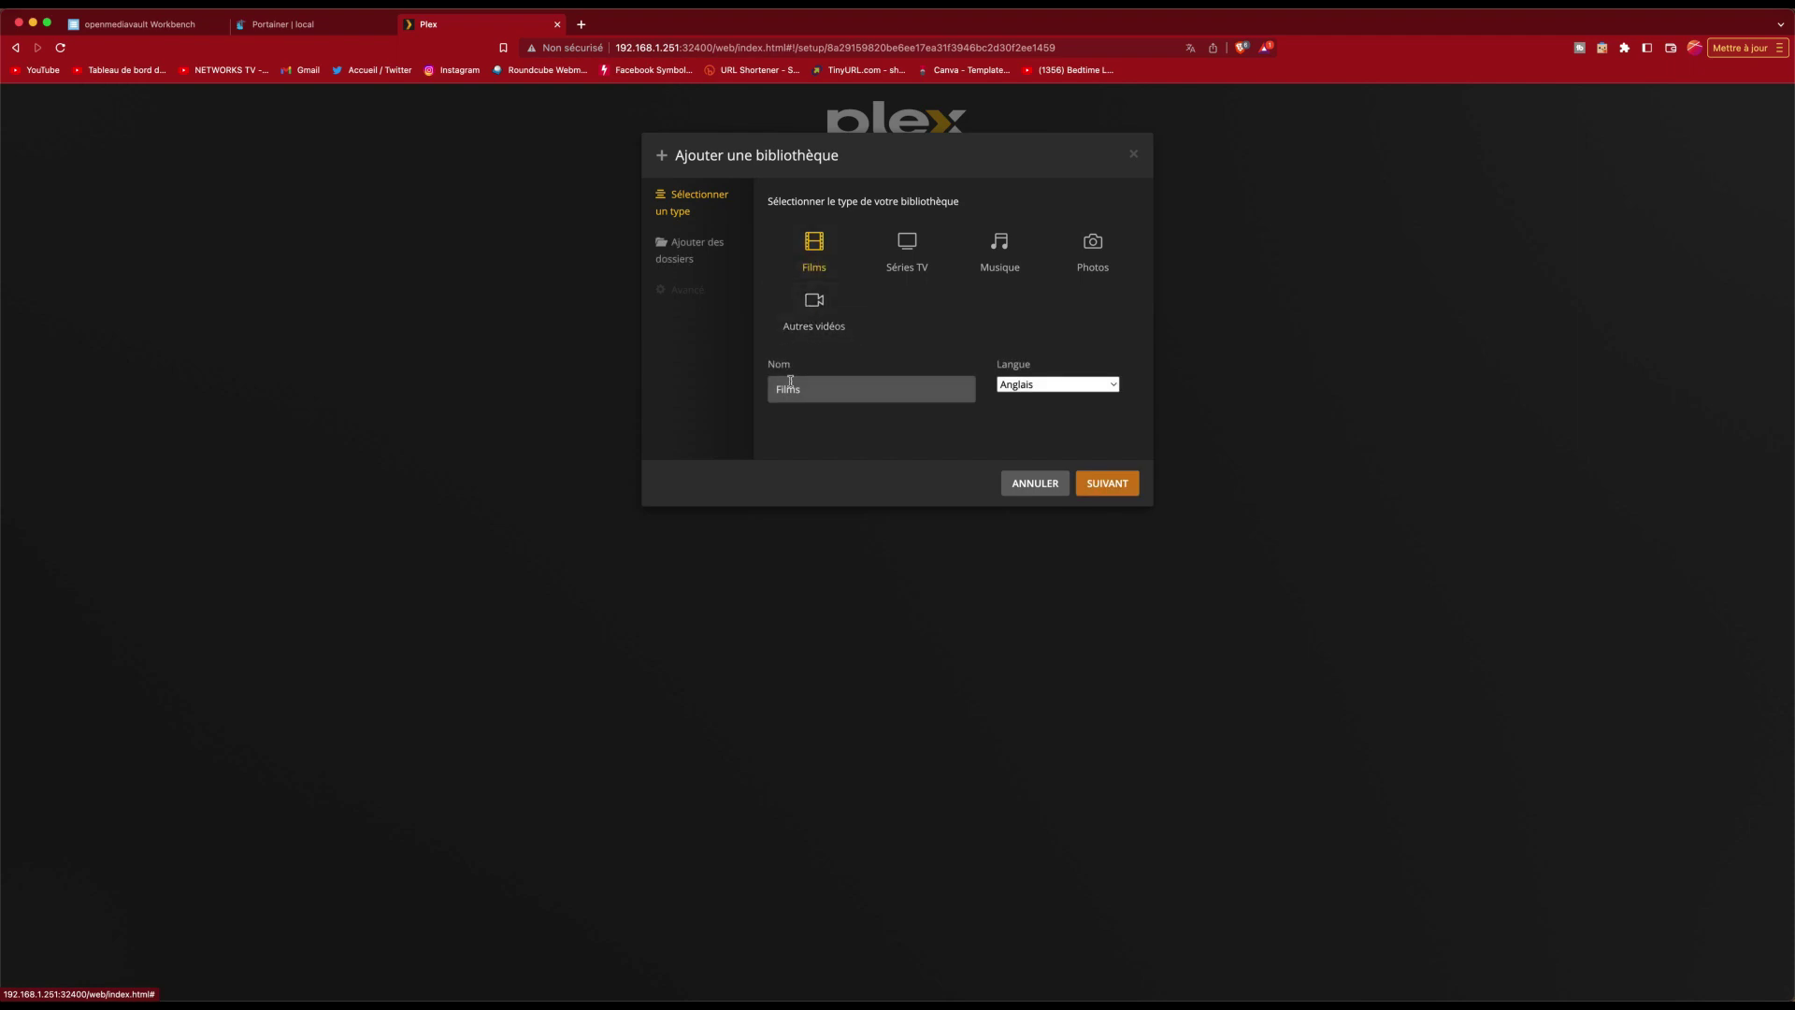
{"action": "left_click", "coordinate": [1082, 385]}
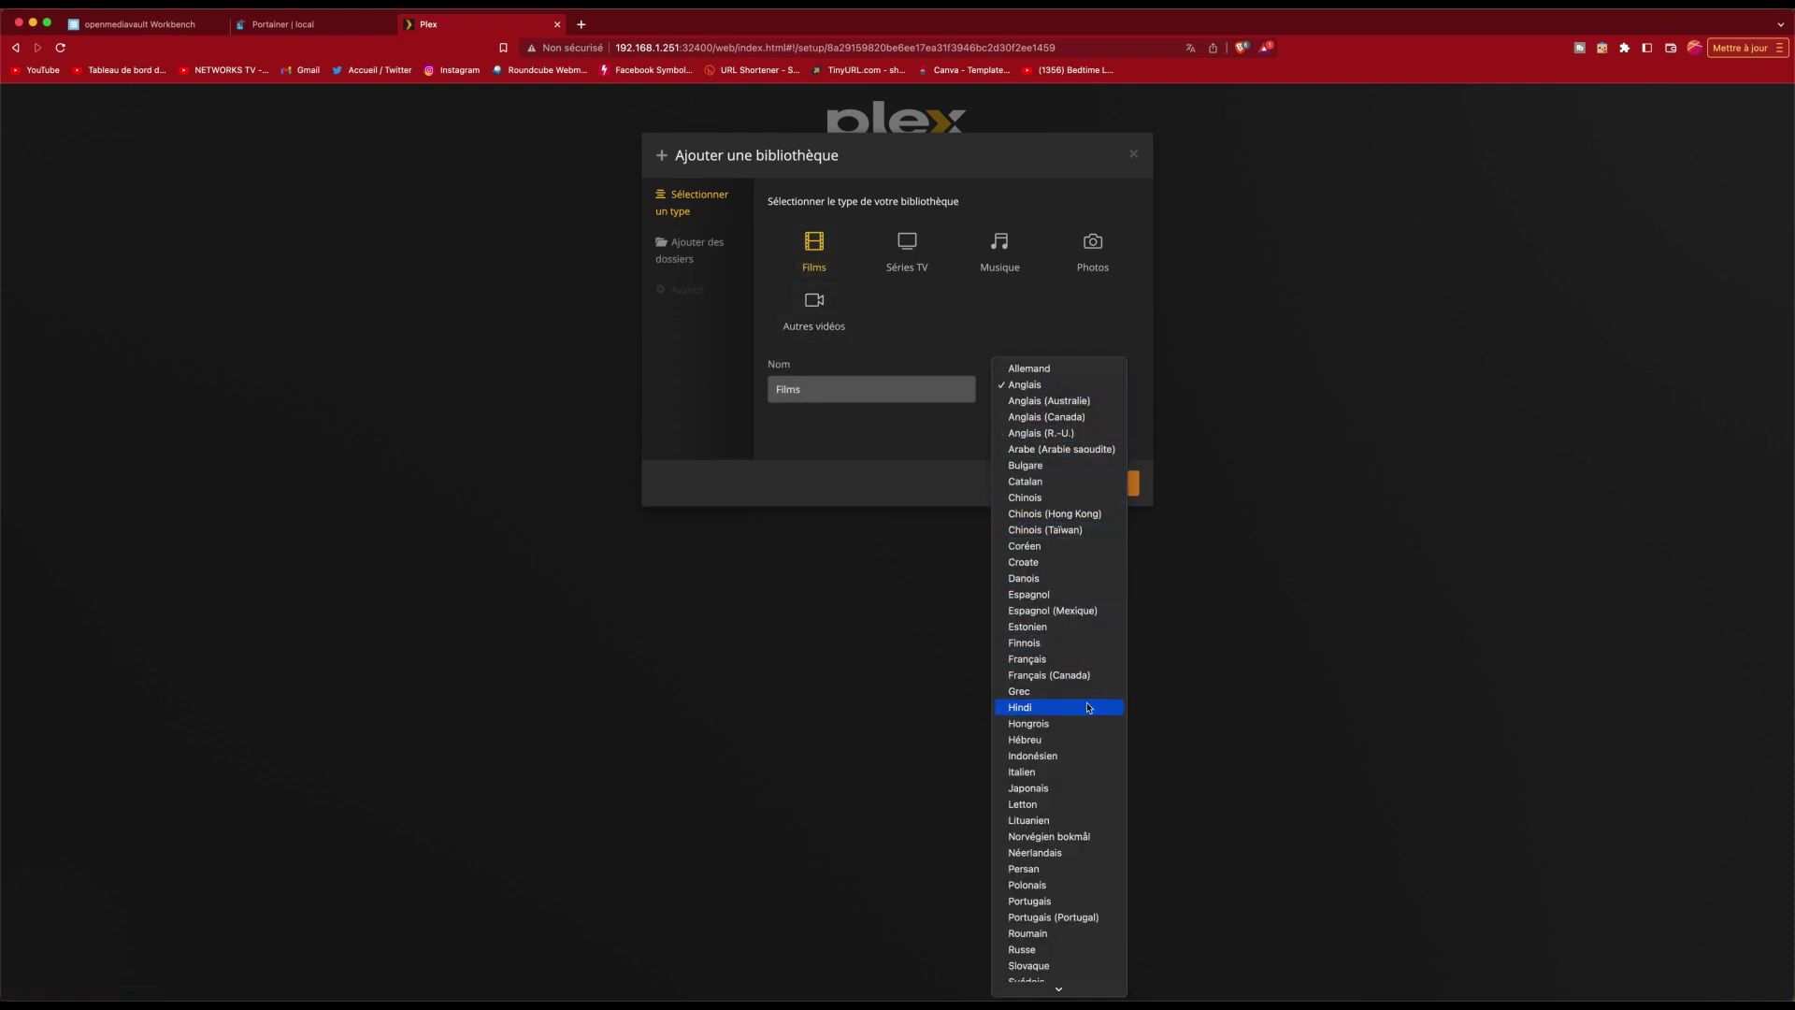
{"action": "left_click", "coordinate": [1085, 661]}
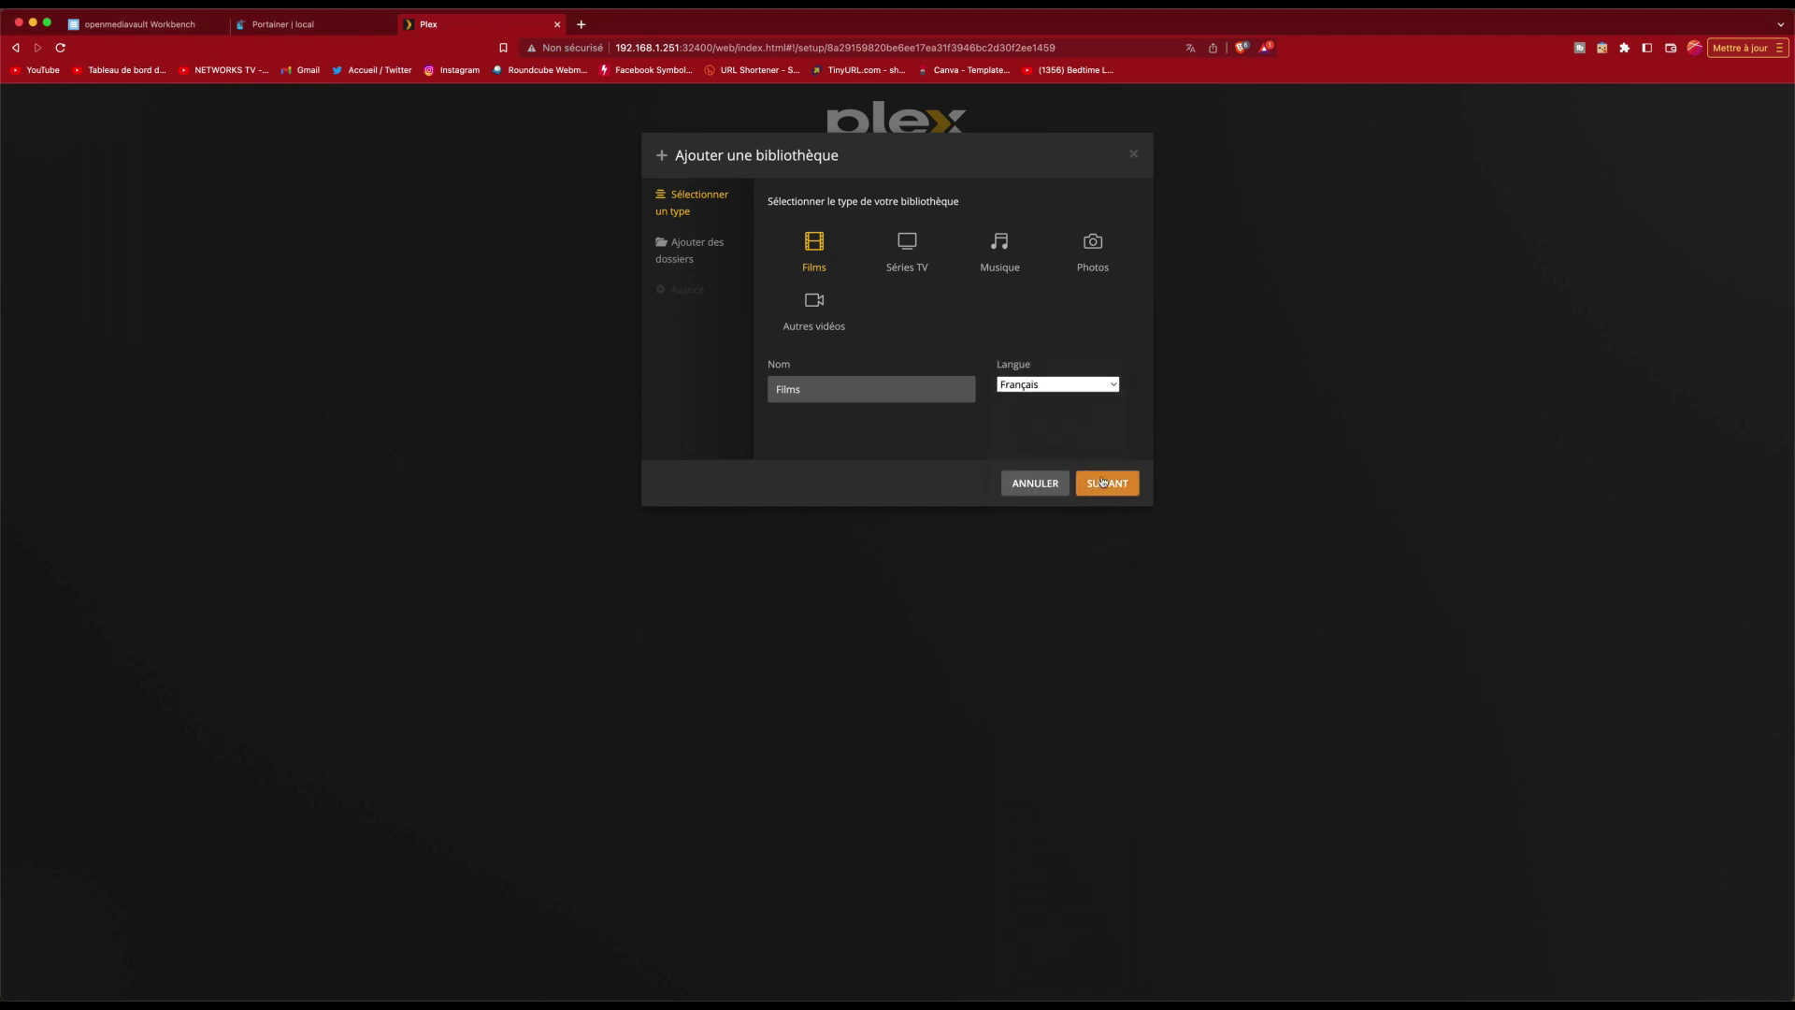
{"action": "left_click", "coordinate": [1105, 483]}
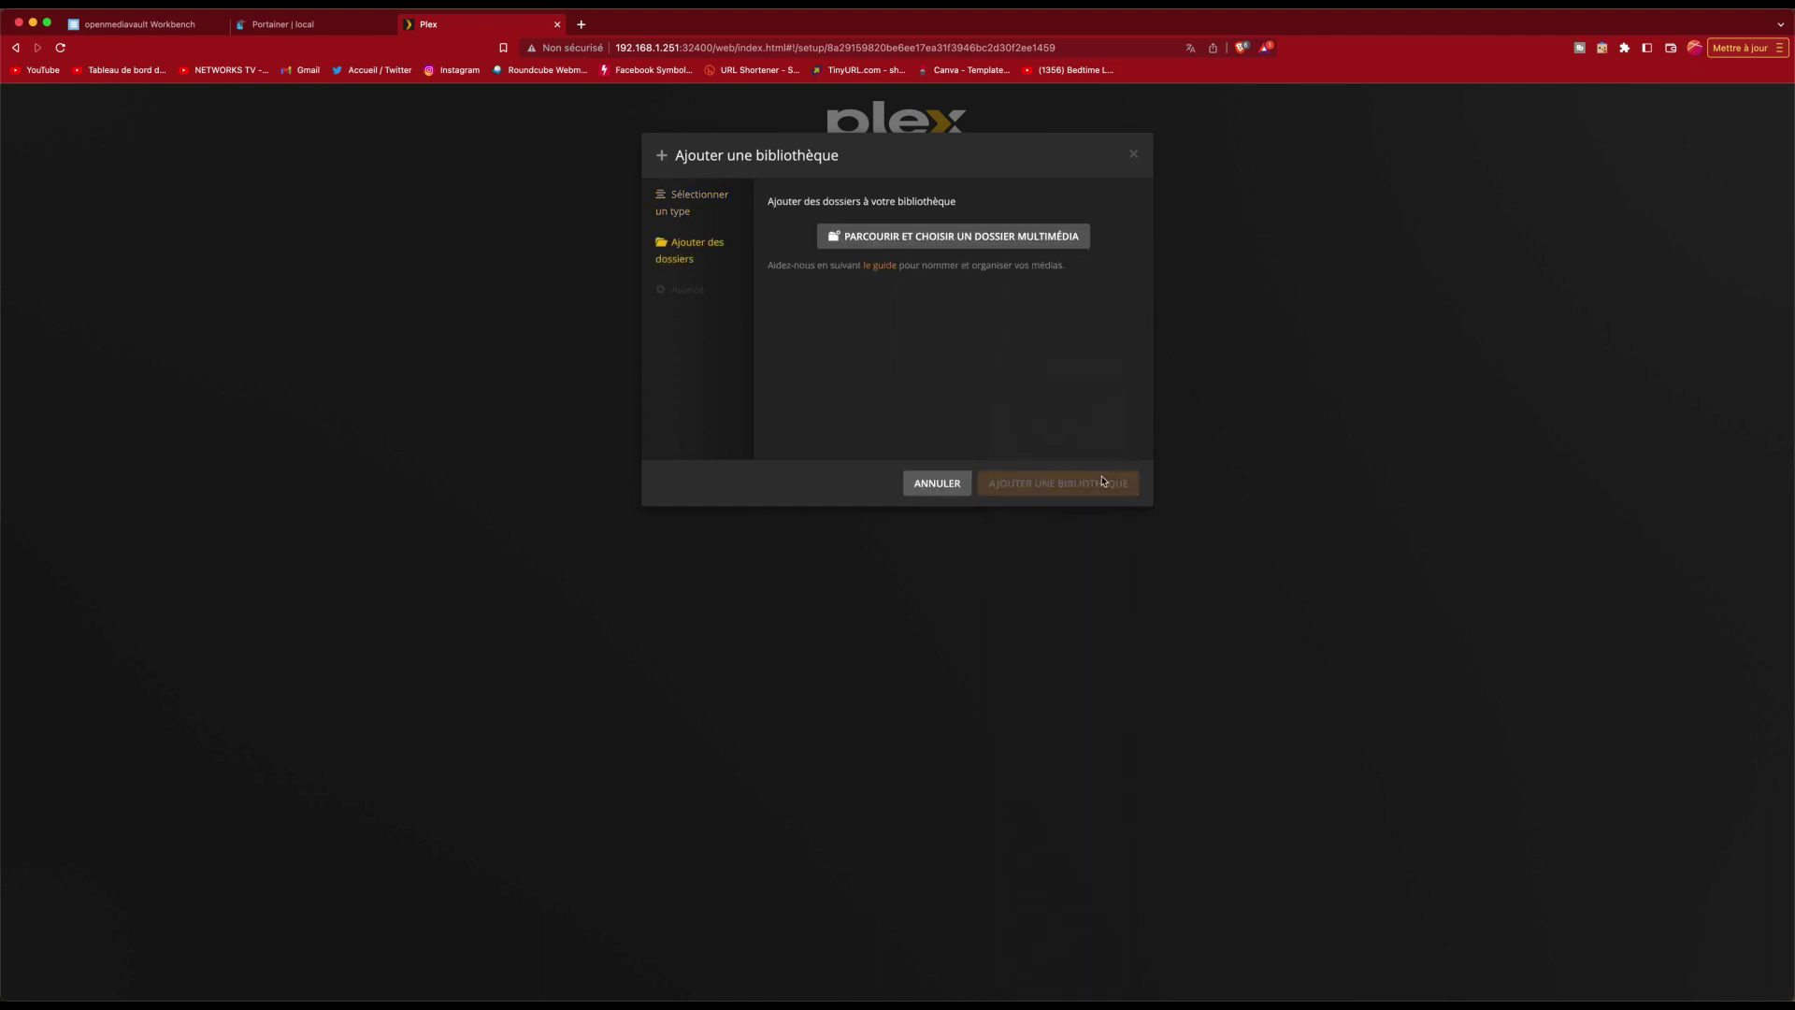
{"action": "left_click", "coordinate": [946, 237]}
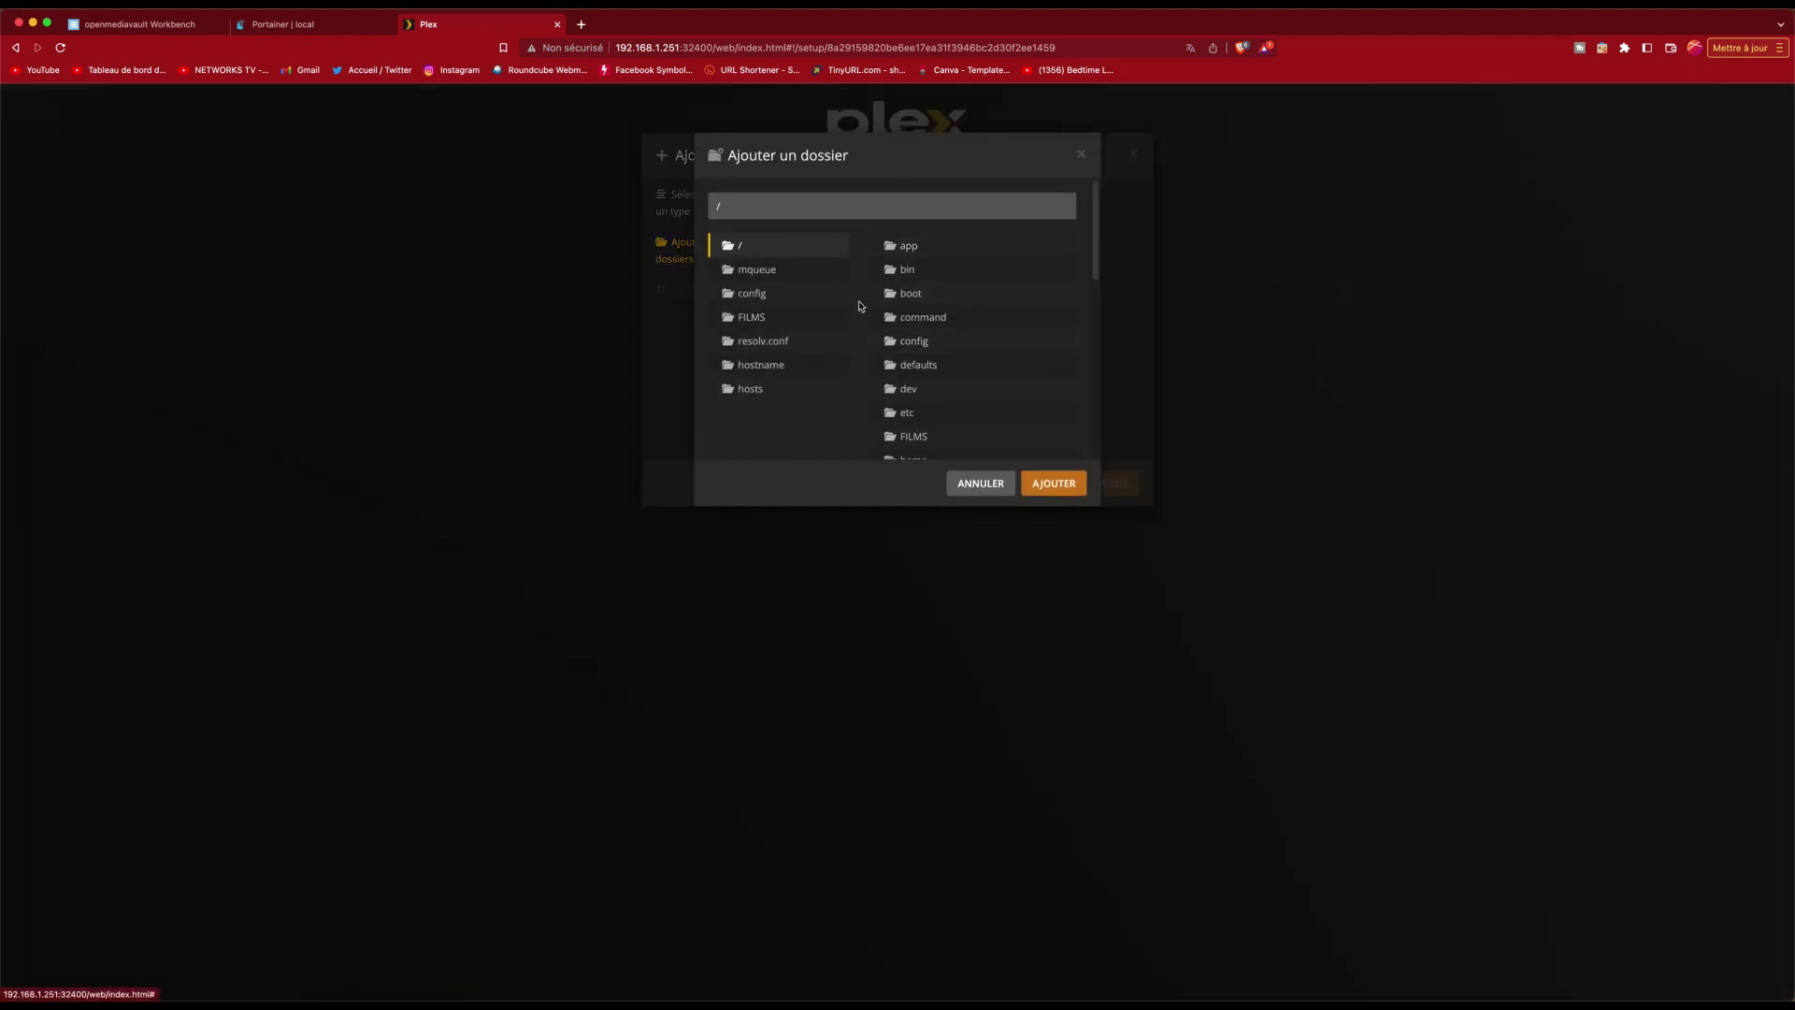
{"action": "left_click", "coordinate": [745, 321]}
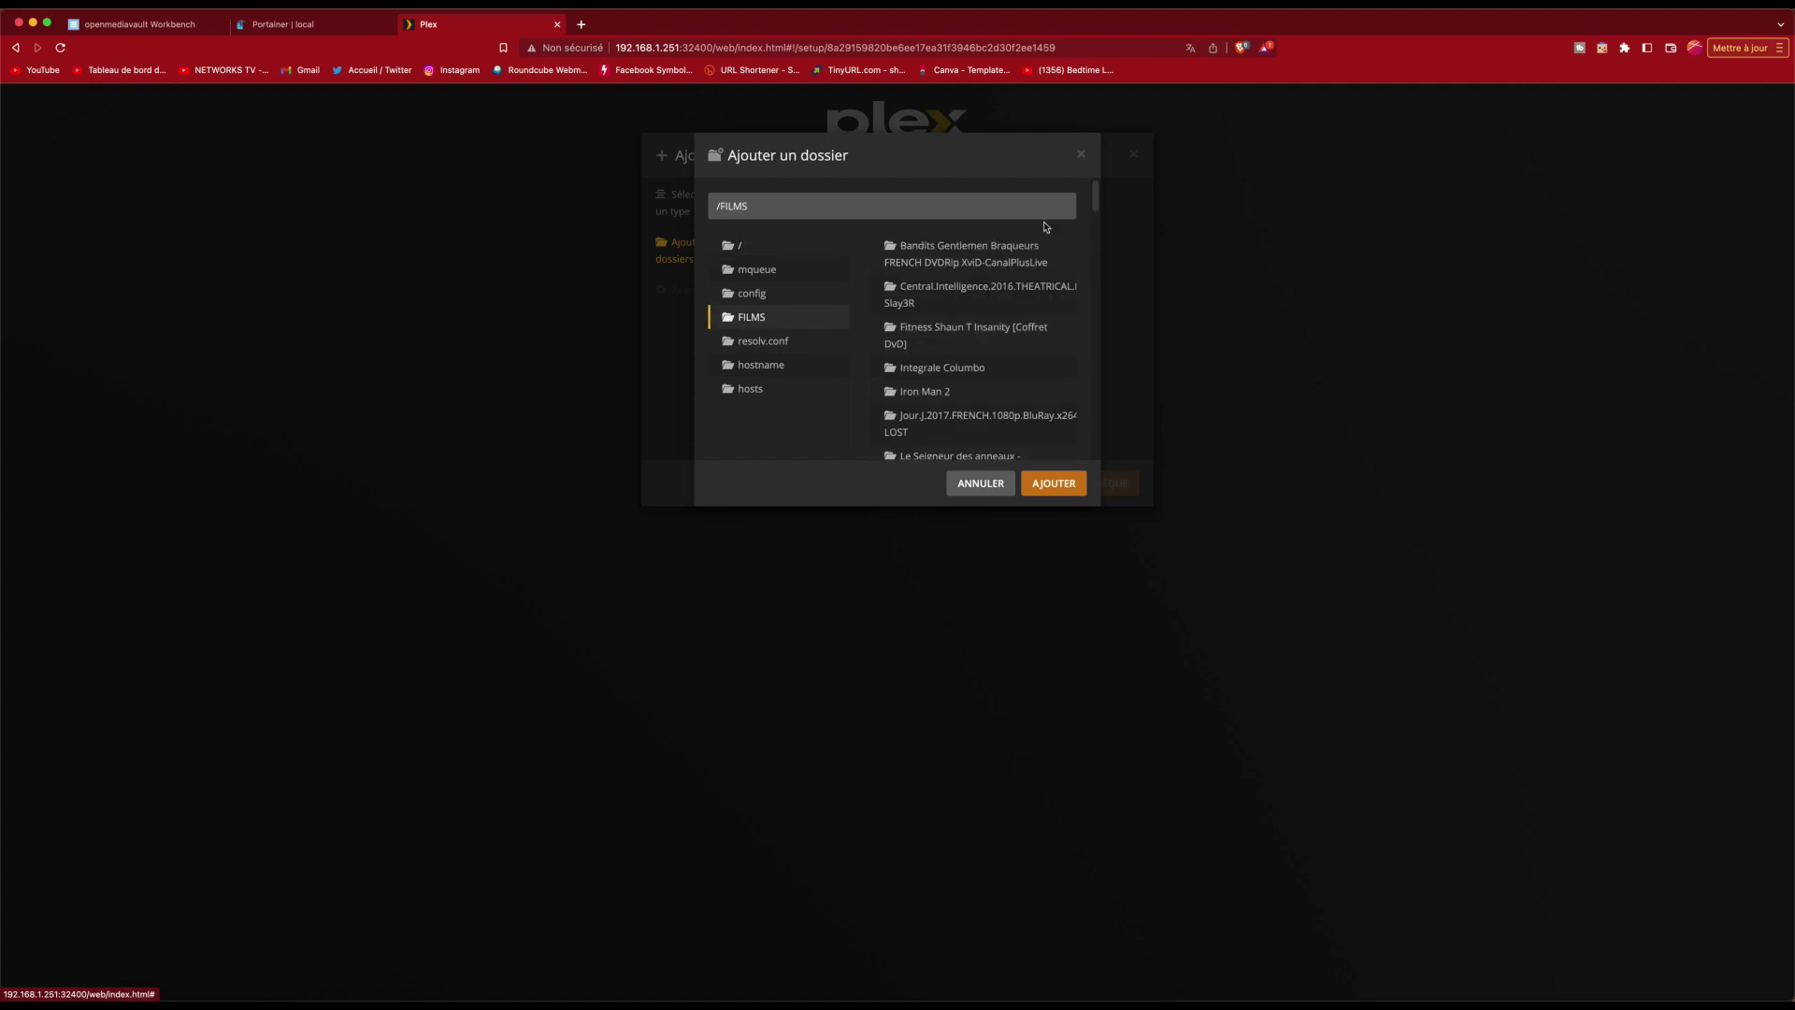
{"action": "left_click", "coordinate": [1054, 483]}
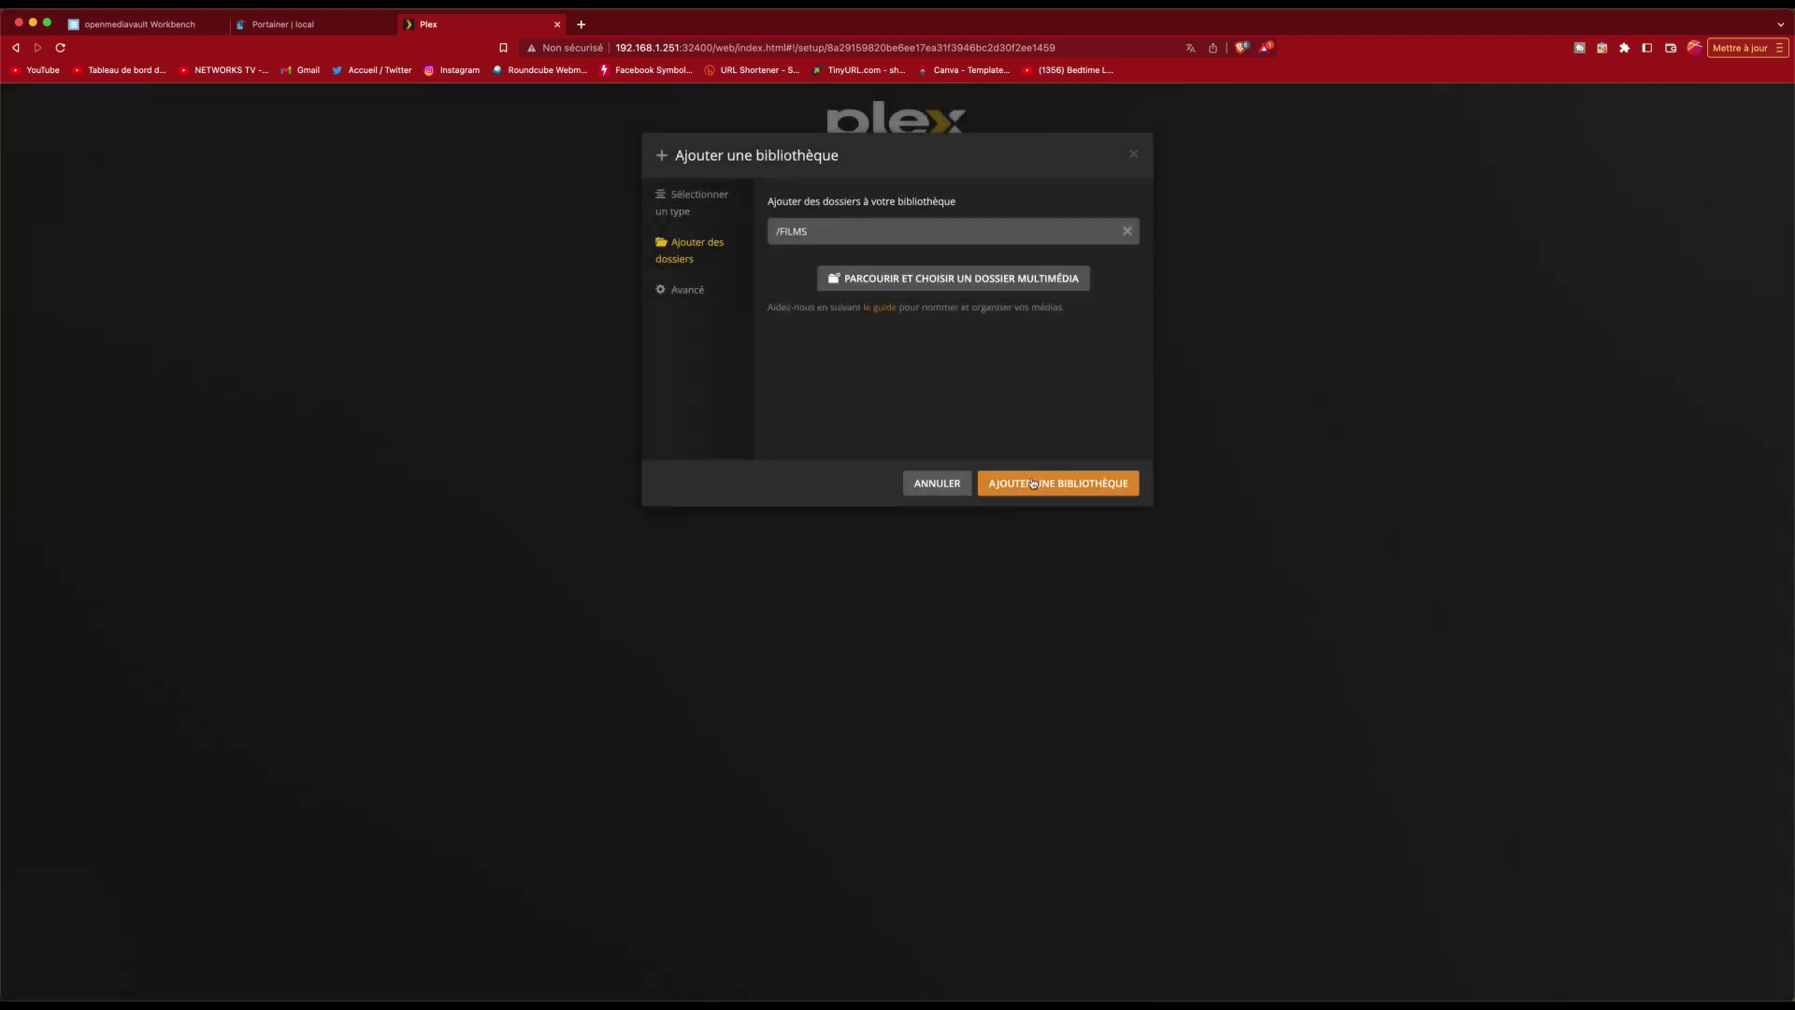
{"action": "left_click", "coordinate": [1036, 483]}
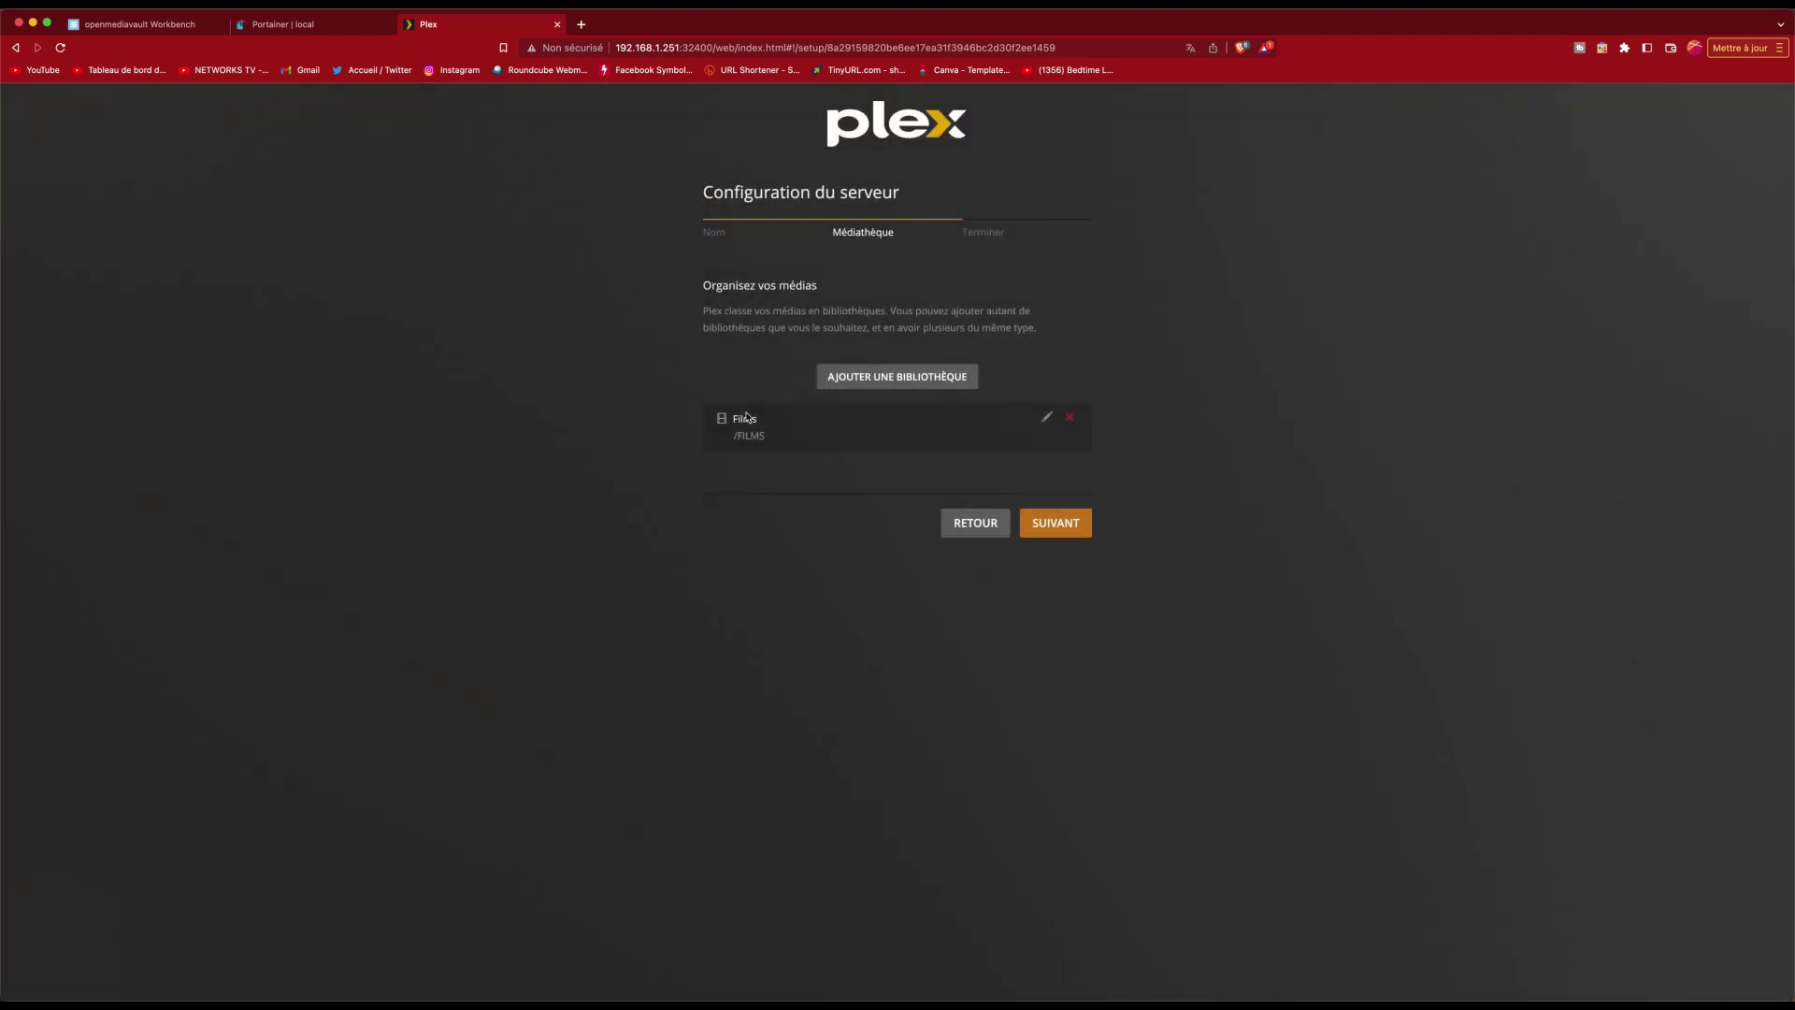
Step: Complete the Plex setup wizard, dismiss the streaming services prompt, browse Films, then return home
{"action": "left_click", "coordinate": [1080, 530]}
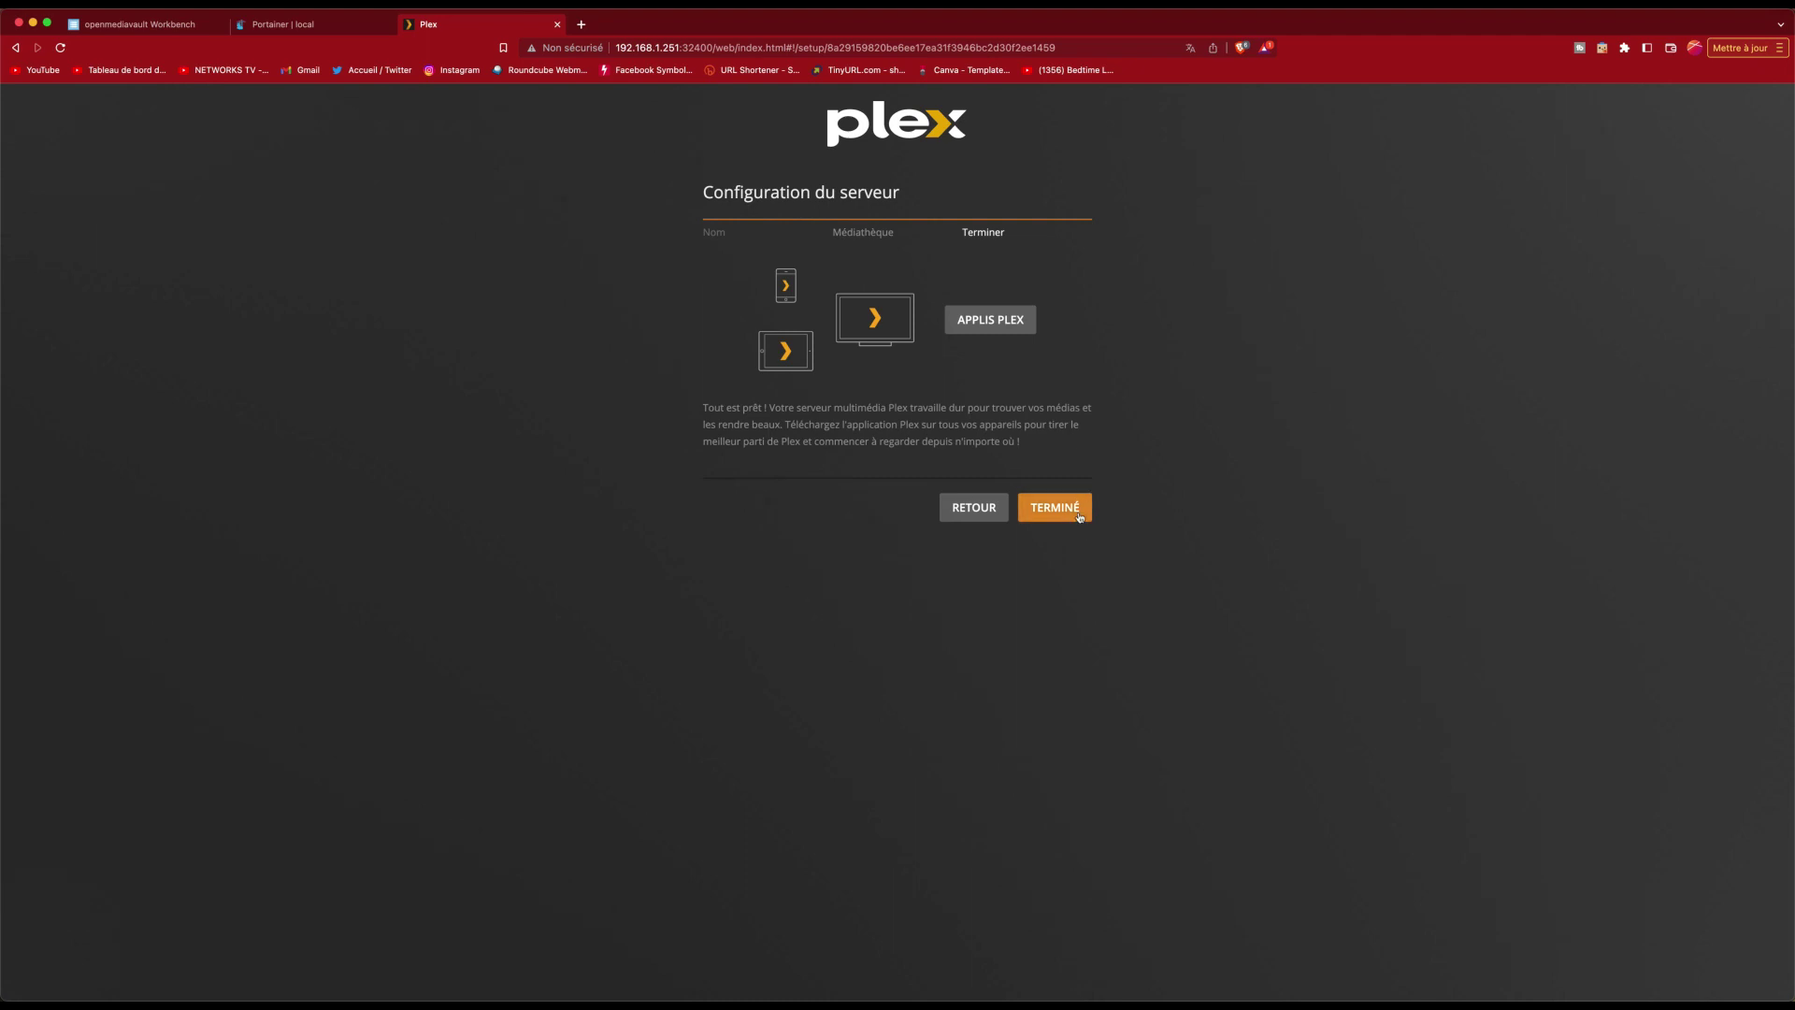
{"action": "left_click", "coordinate": [1080, 529]}
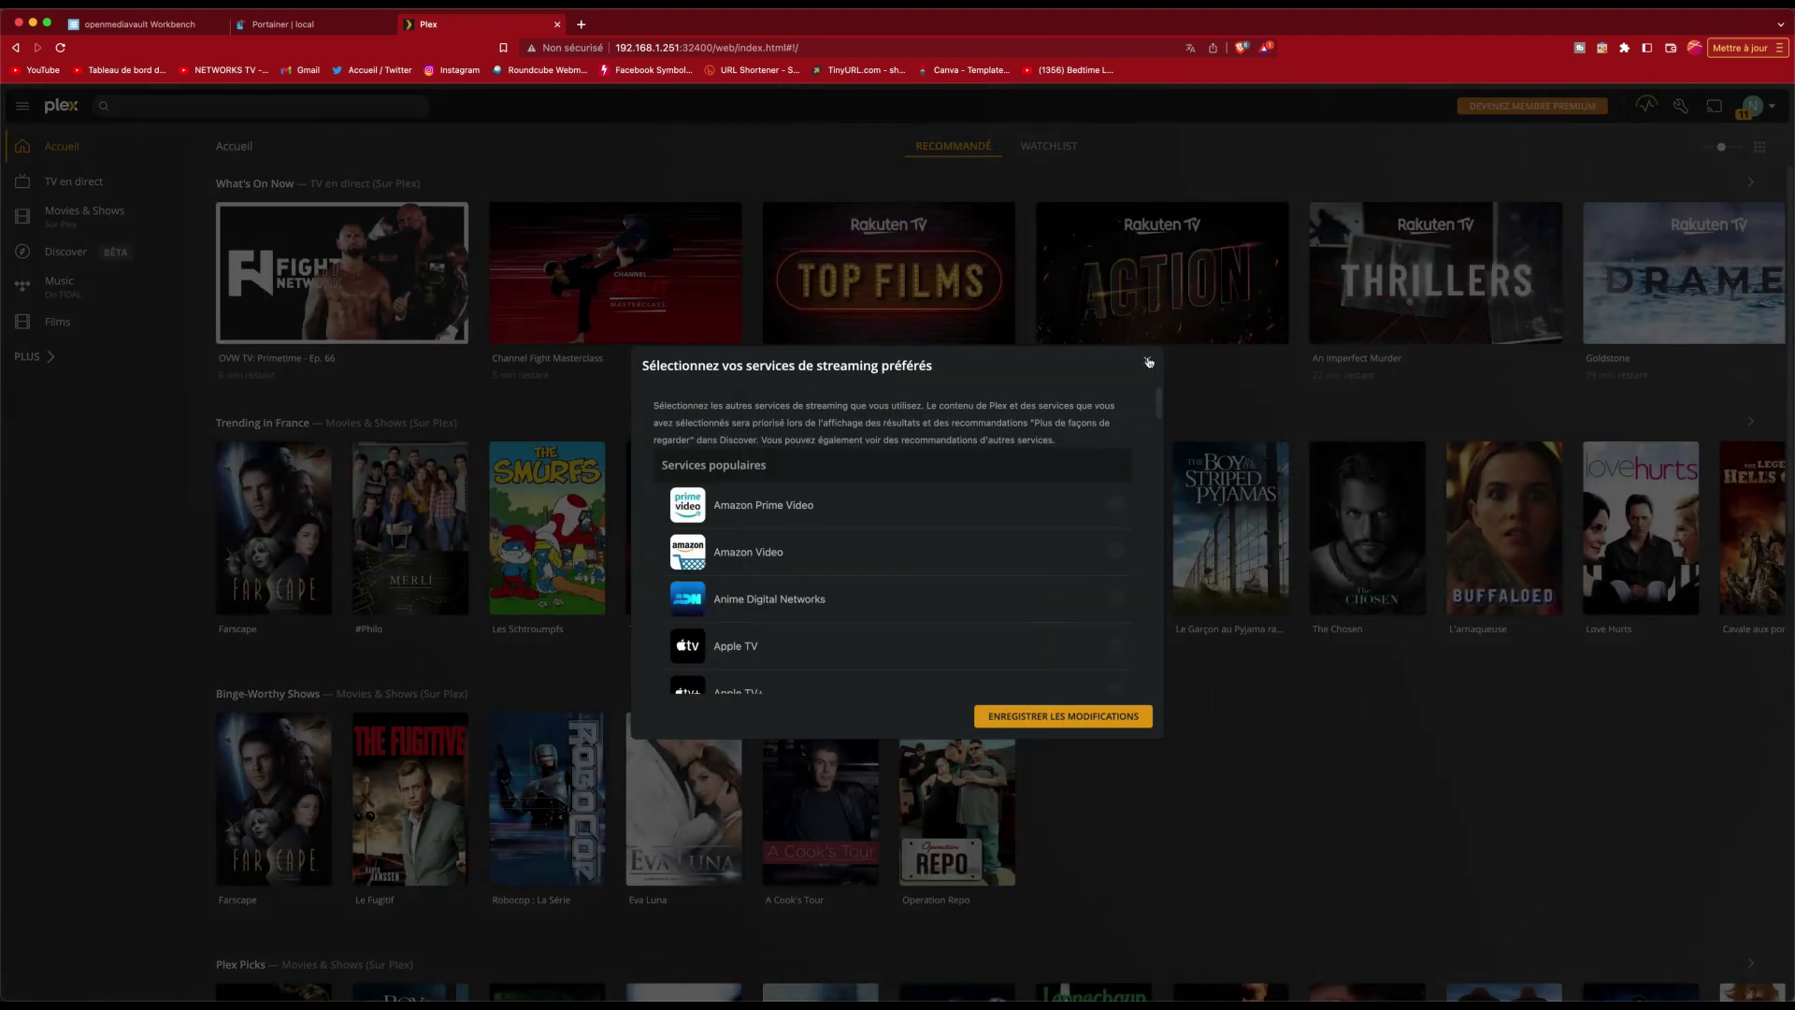
{"action": "left_click", "coordinate": [1150, 362]}
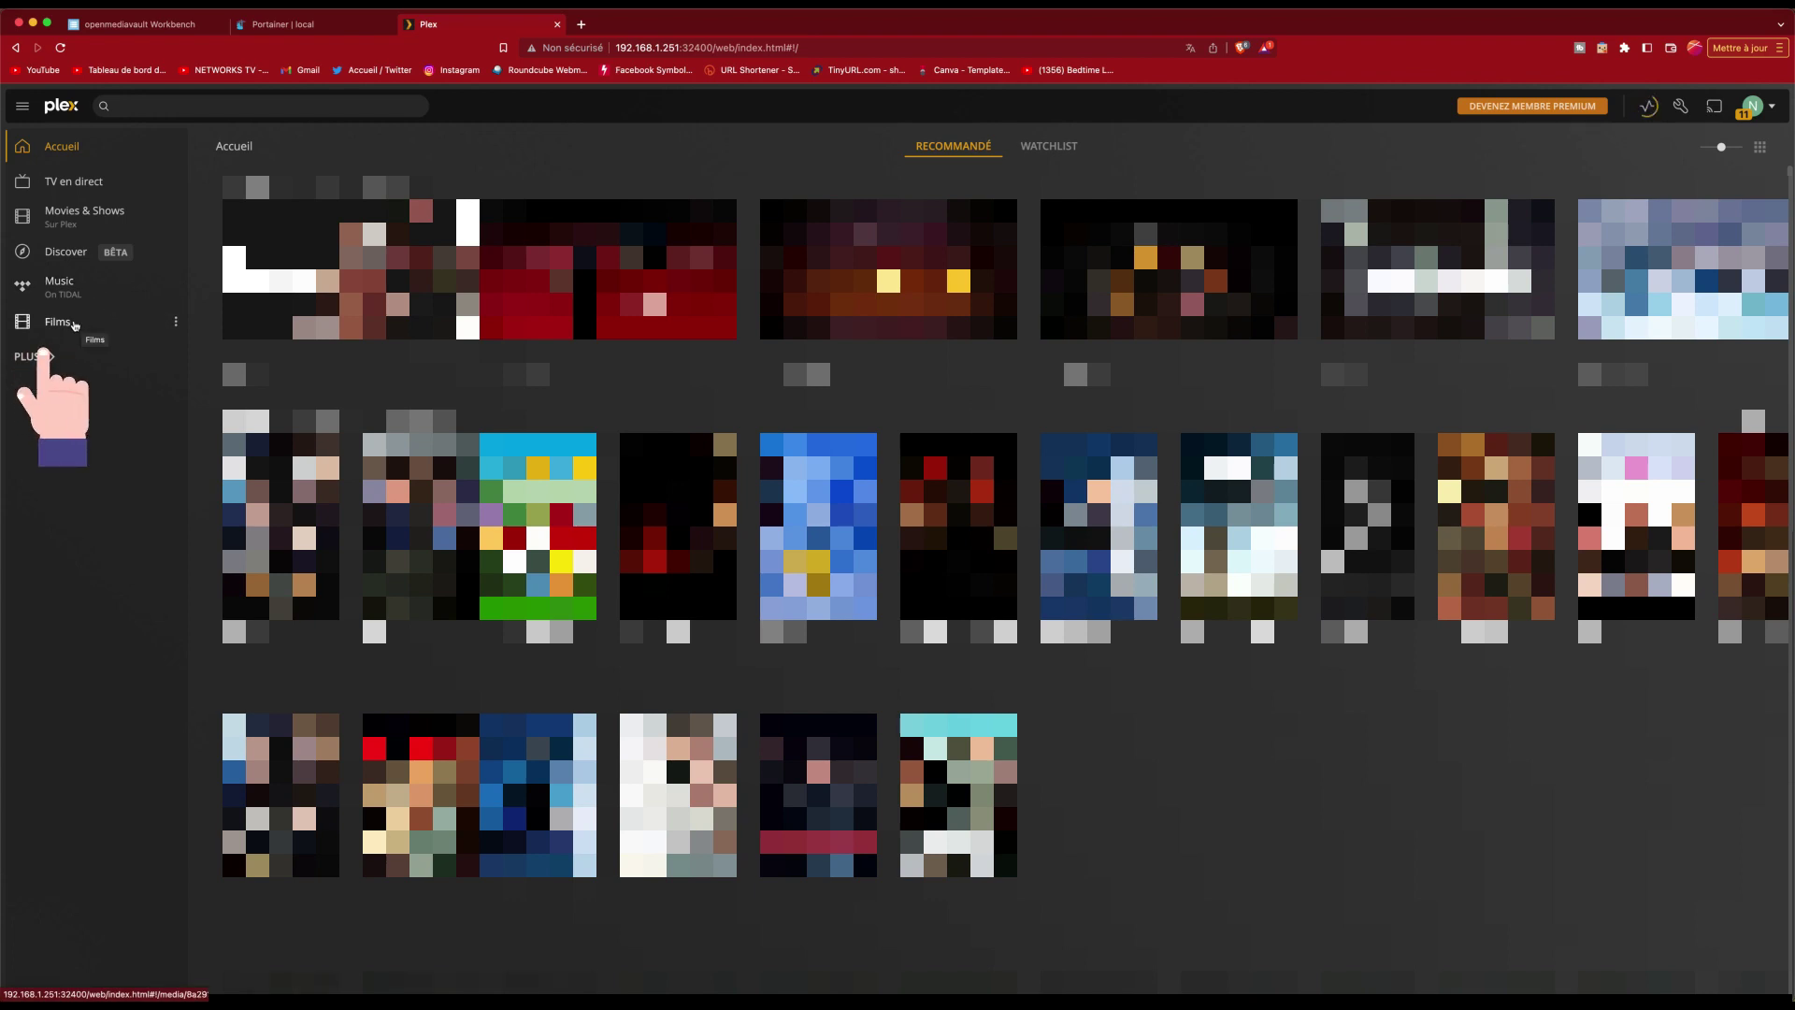
{"action": "left_click", "coordinate": [75, 323]}
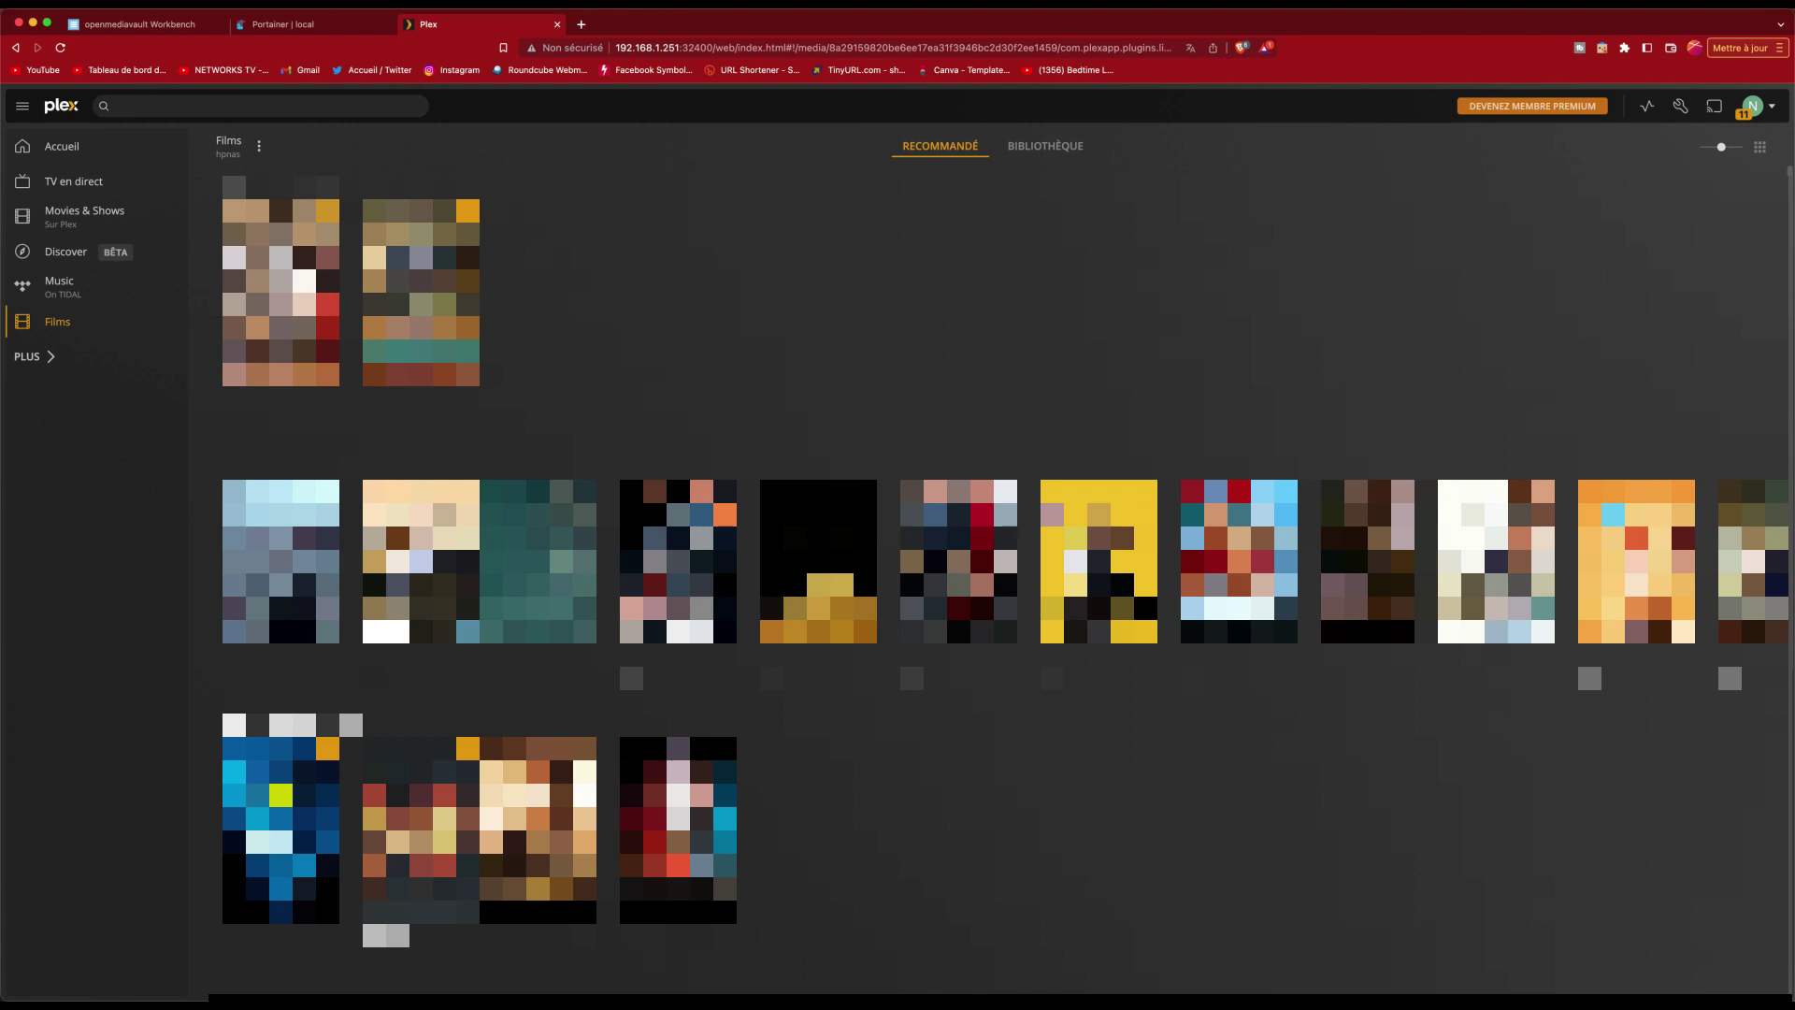
{"action": "left_click", "coordinate": [101, 148]}
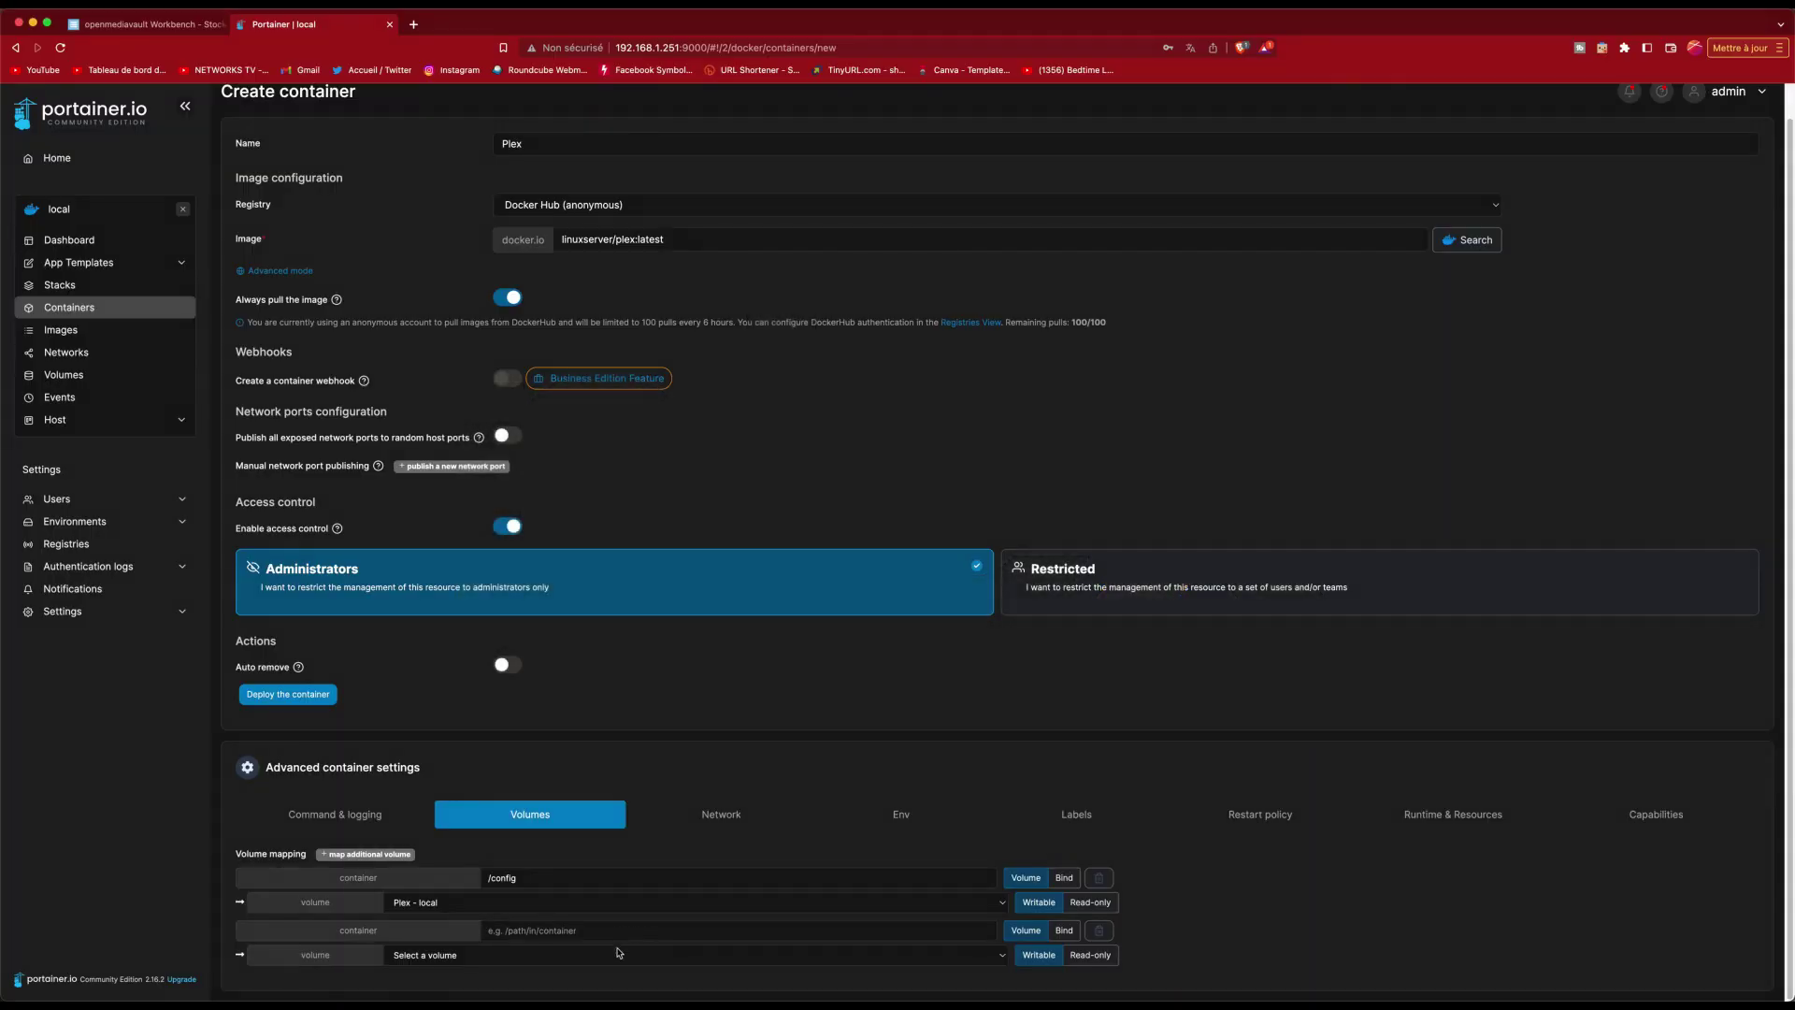
Step: Switch the Plex container's second volume mapping from a named volume to a host-folder Bind
{"action": "left_click", "coordinate": [1066, 931]}
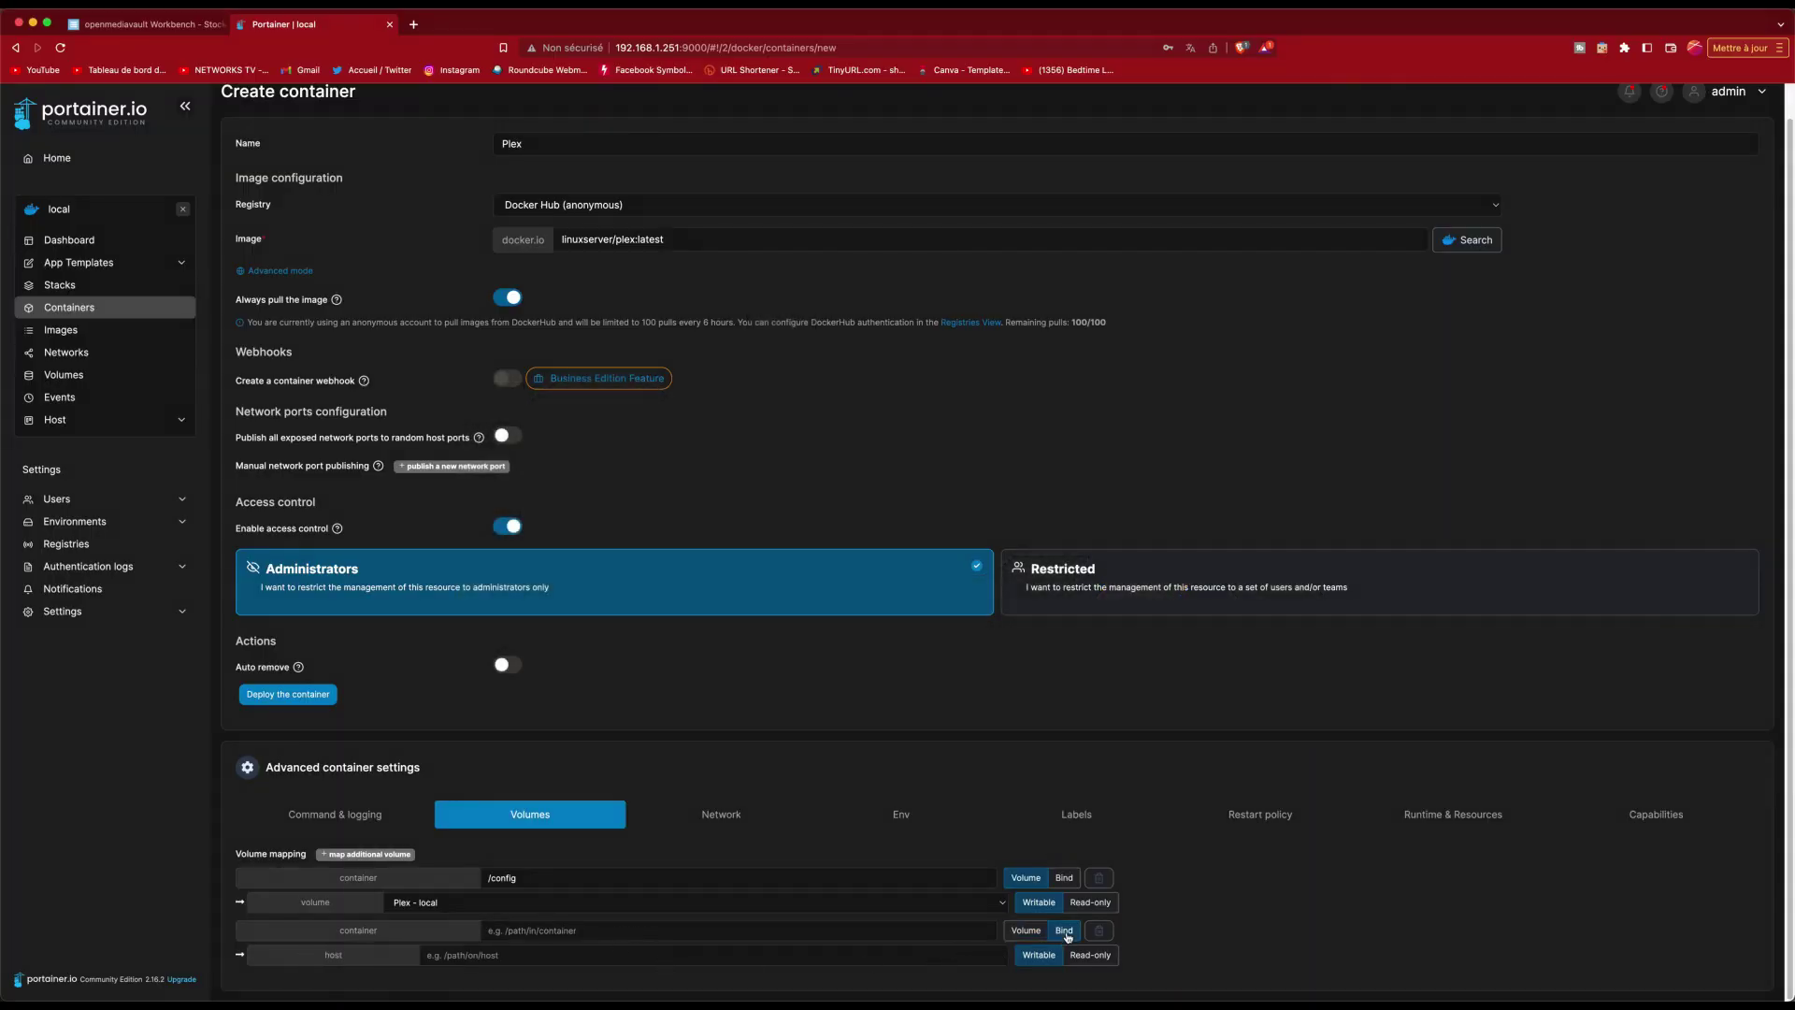